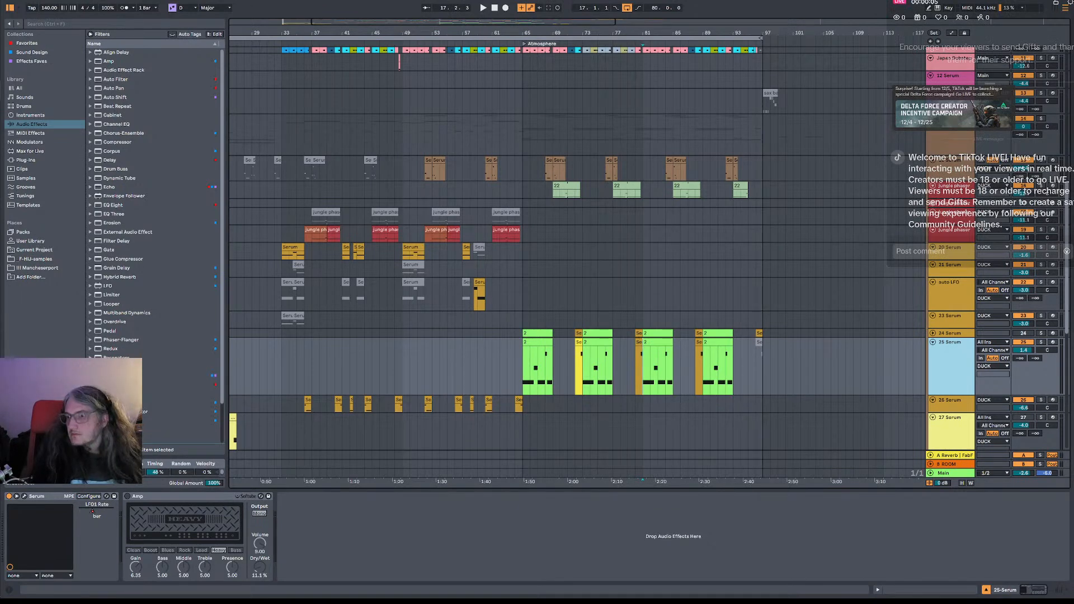
# Move the live chat window clear of the track headers and play the arrangement from the Intro at bar 17.
pyautogui.moveTo(980, 7); pyautogui.dragTo(811, 8)
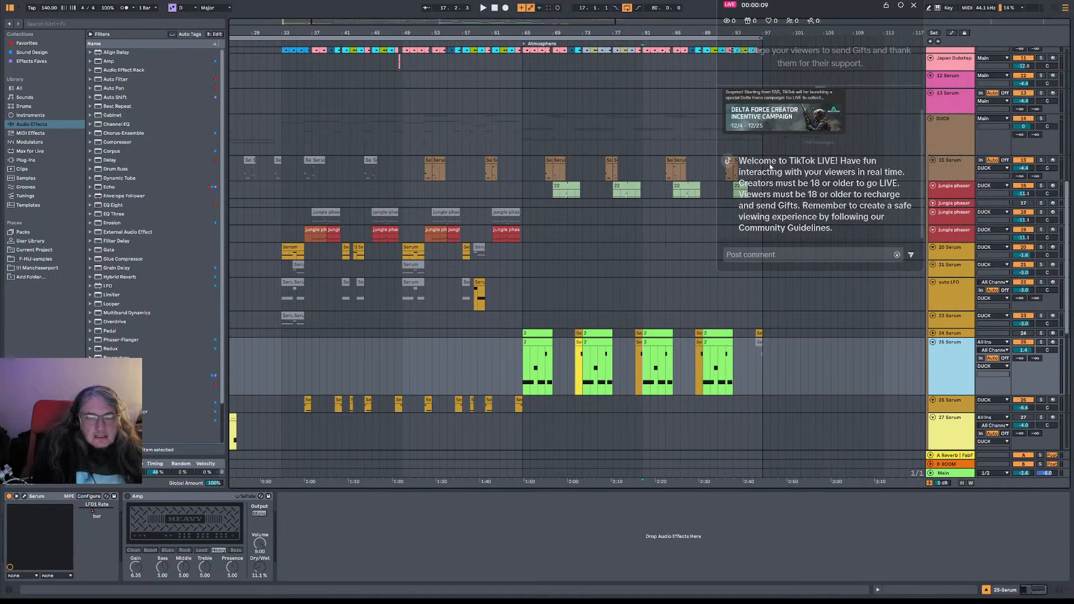
pyautogui.click(846, 320)
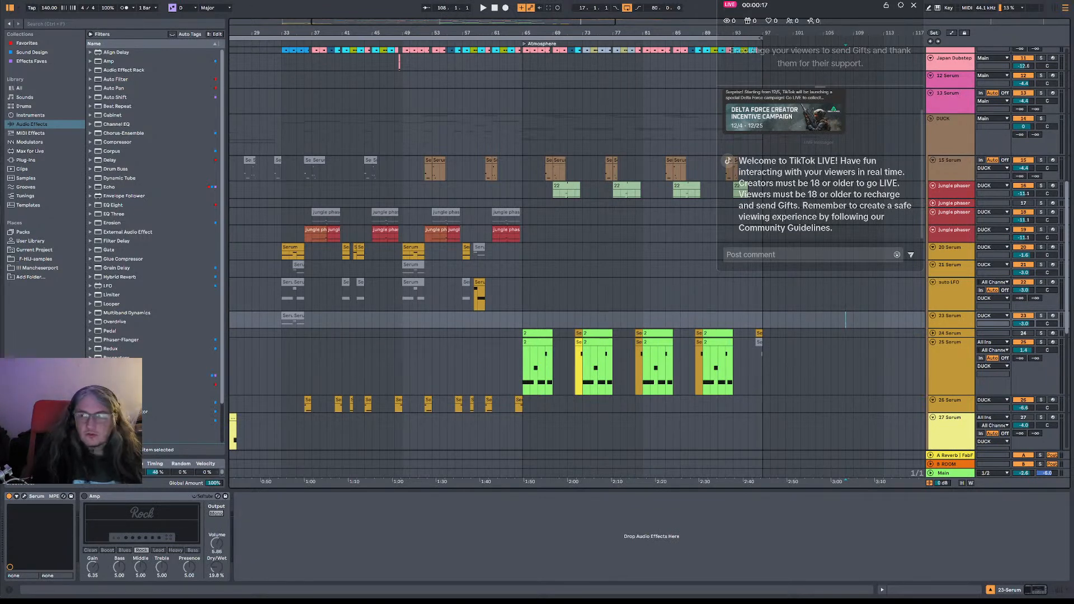
pyautogui.click(340, 118)
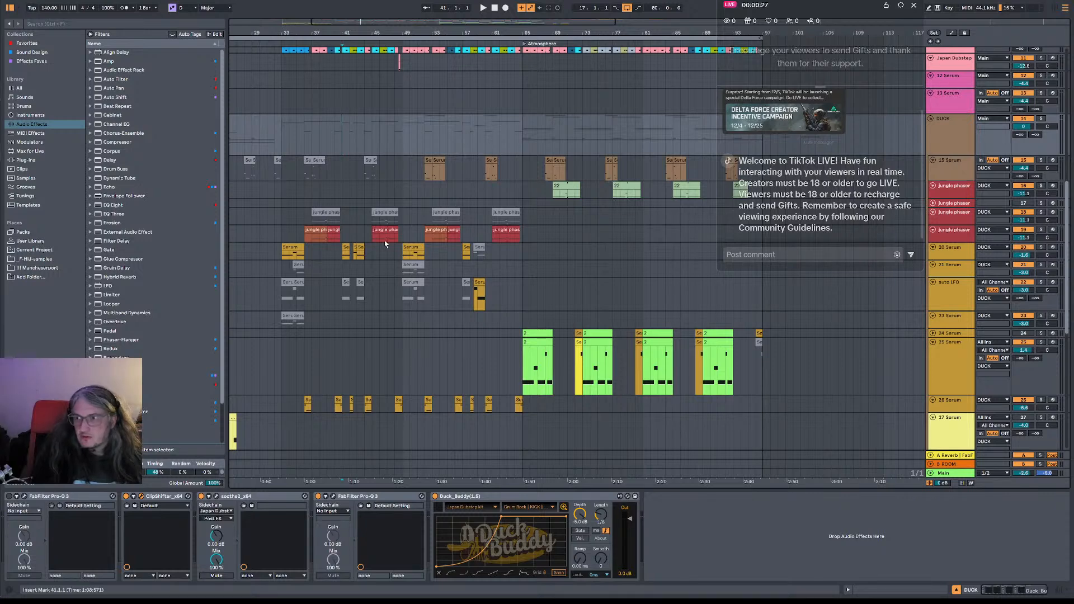
pyautogui.click(637, 234)
pyautogui.click(268, 192)
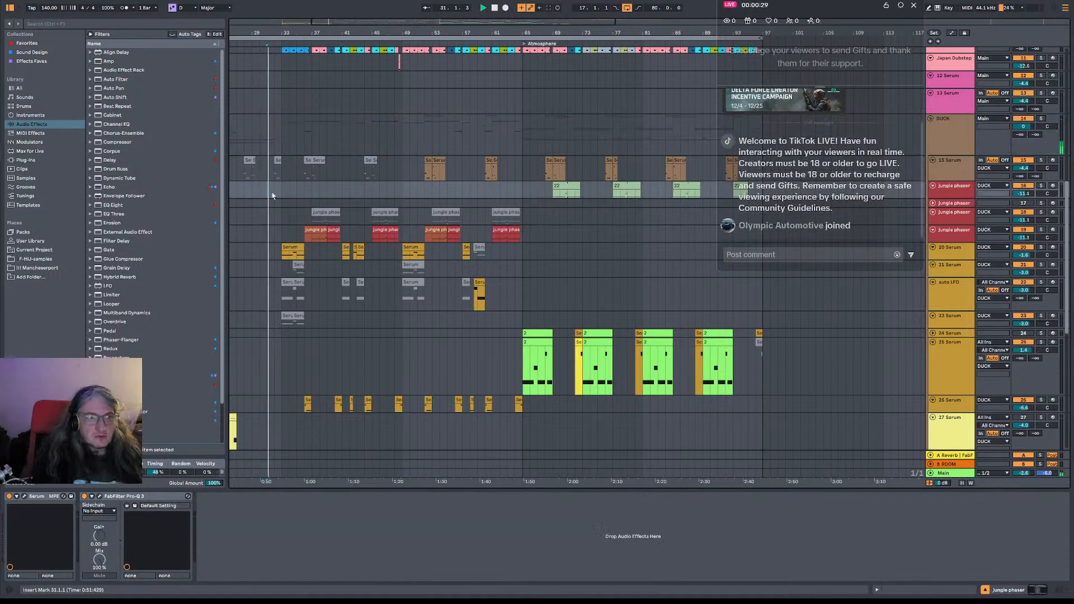
pyautogui.hscroll(-5, 338, 193)
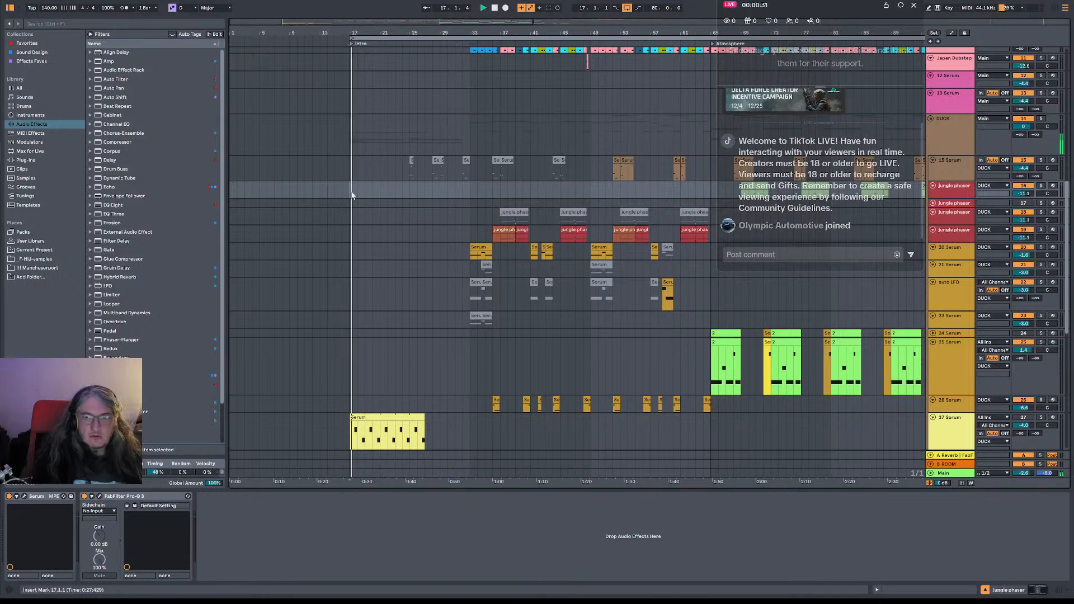
pyautogui.scroll(5, 446, 249)
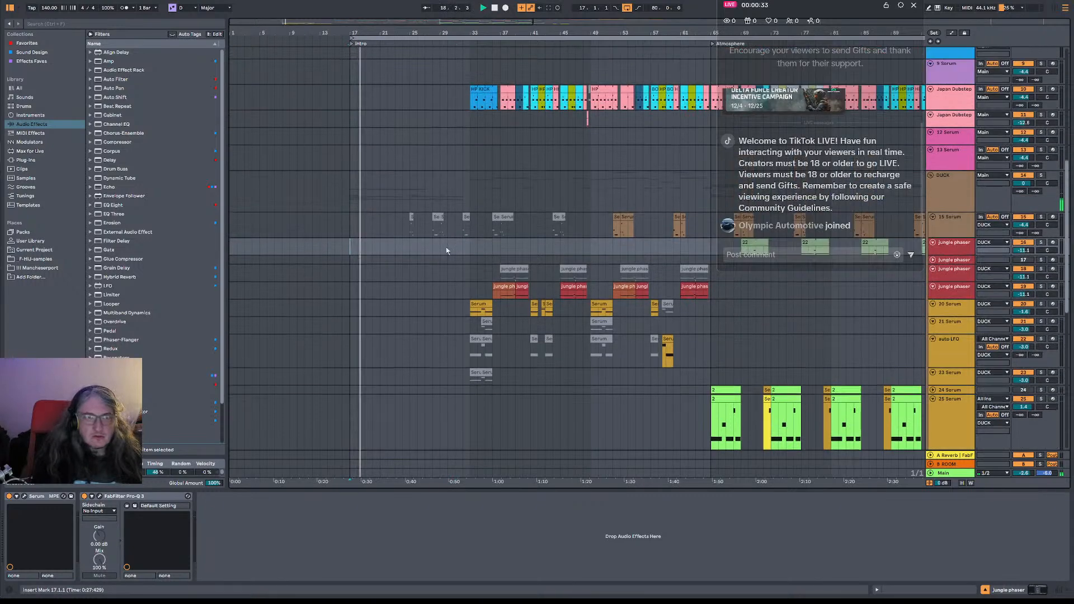
# Fold the 27 Serum, 28 Serum and 29 Sweeper tracks, with the arrangement zoomed out to show the later sections.
pyautogui.scroll(8, 457, 248)
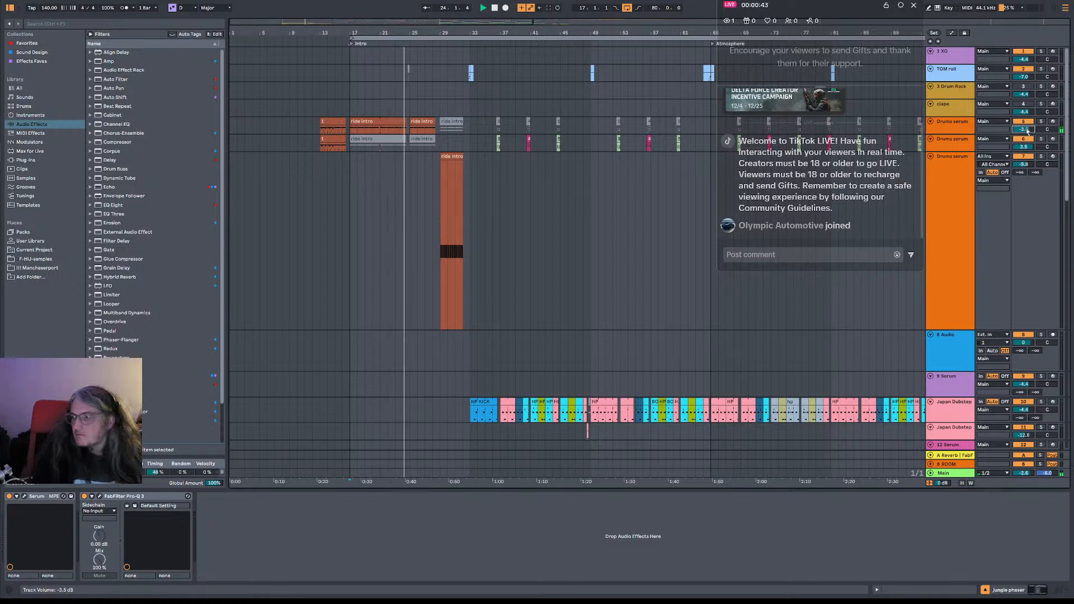
pyautogui.scroll(-10, 406, 276)
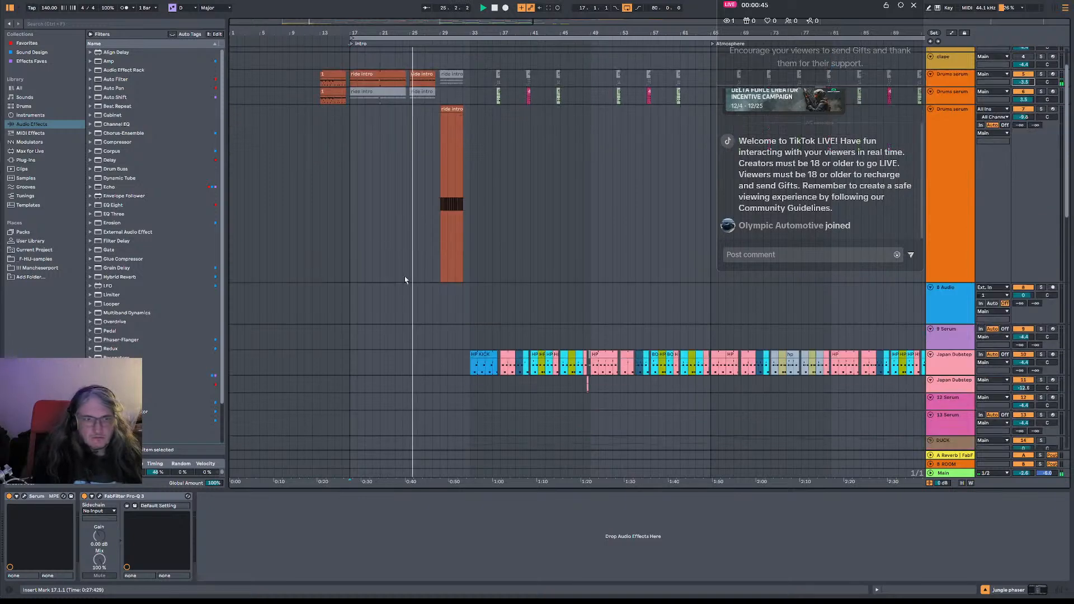
pyautogui.scroll(-7, 407, 275)
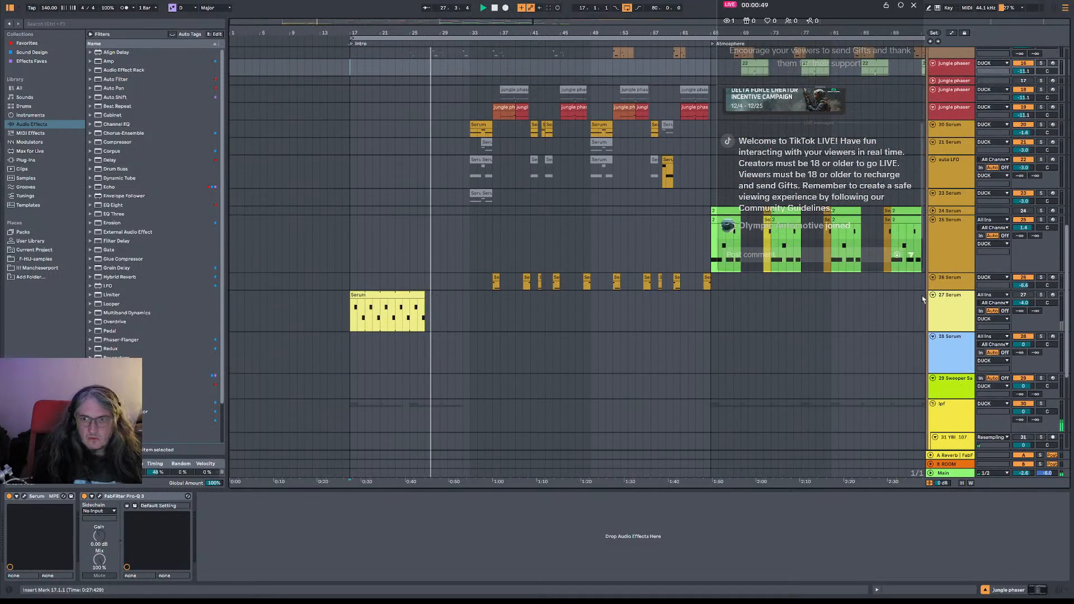
pyautogui.click(934, 296)
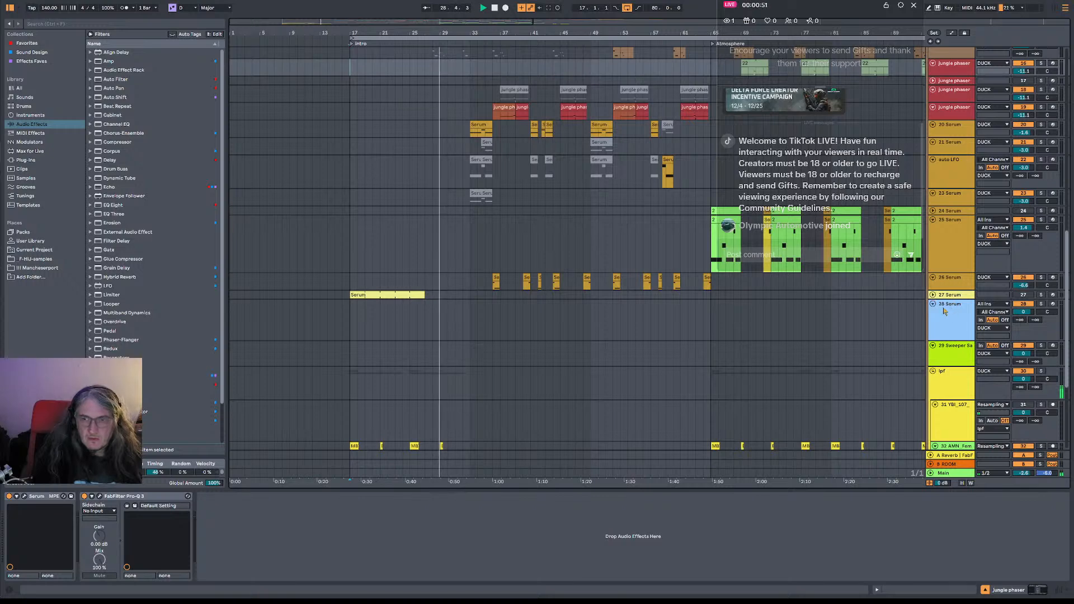
pyautogui.press('-')
pyautogui.press('-')
pyautogui.press('-')
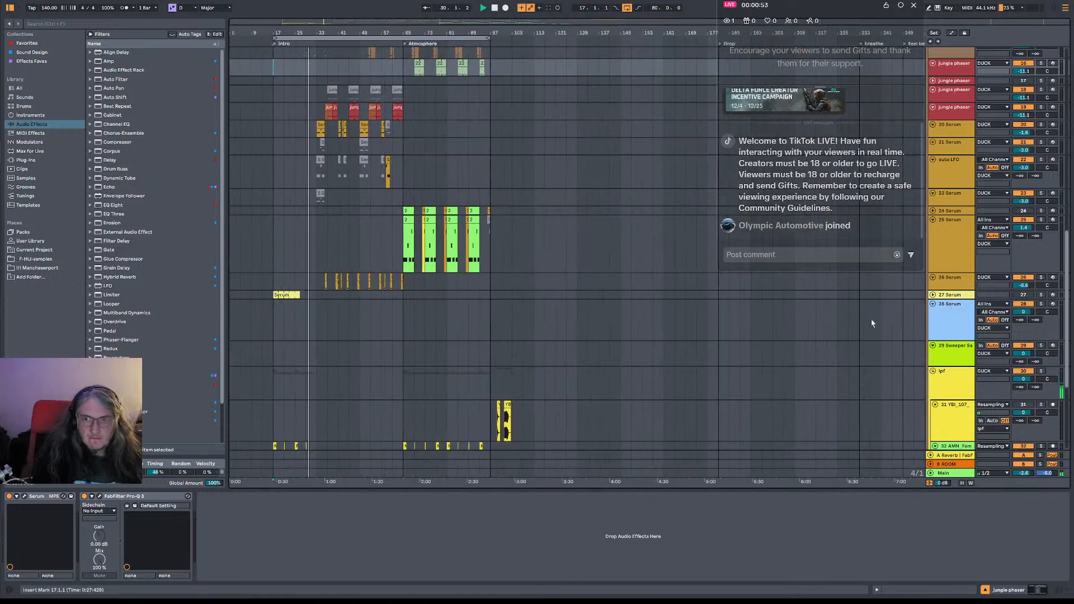
pyautogui.click(933, 305)
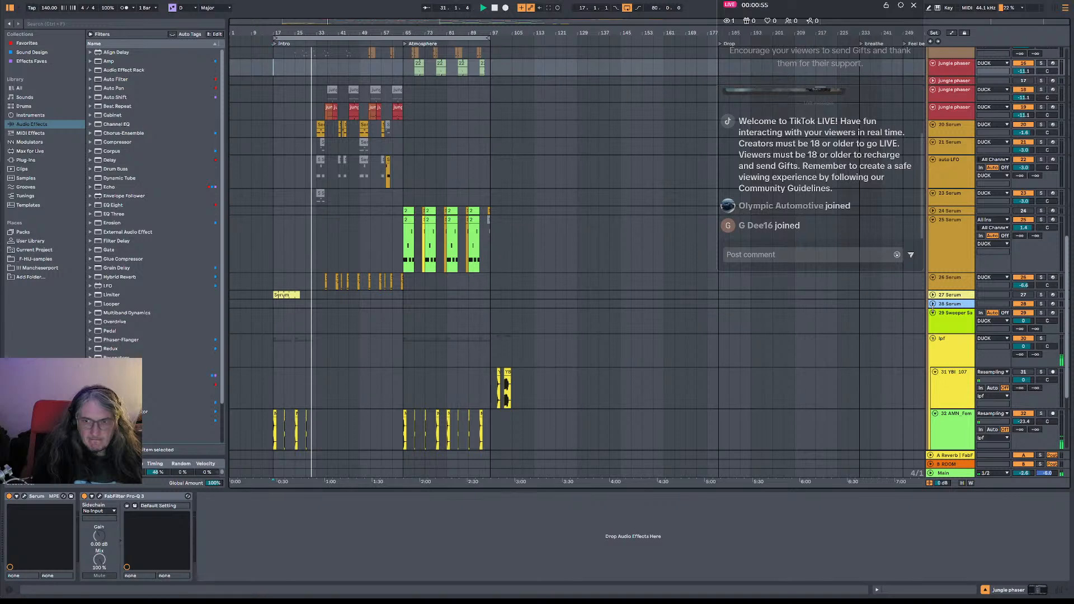
pyautogui.click(932, 313)
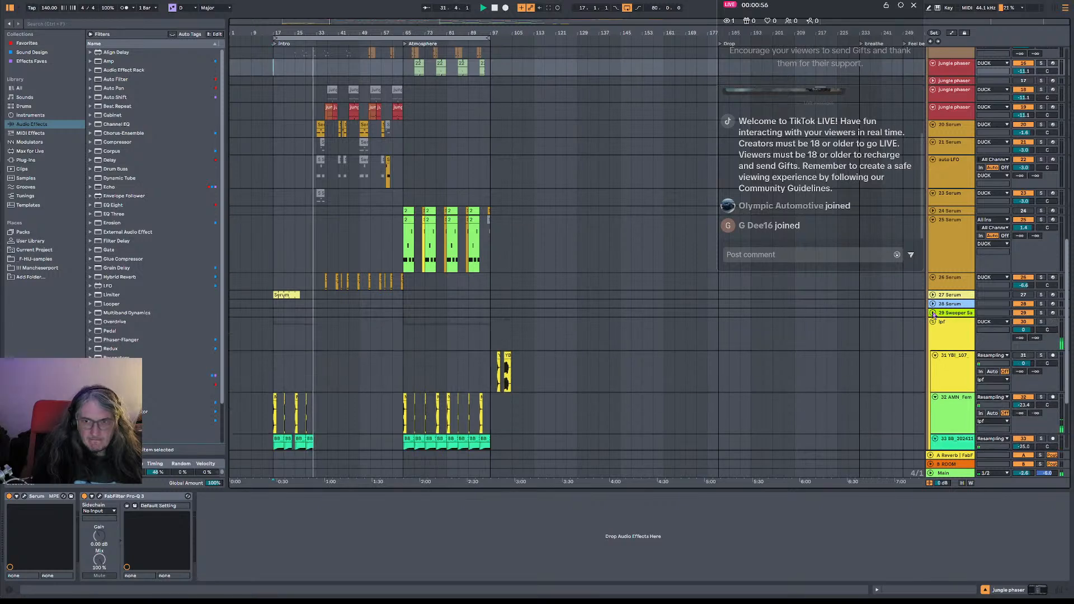
# Display the Main track's devices and arrange the FabFilter Pro-L 2 and SPAN plugin windows side by side.
pyautogui.click(949, 485)
pyautogui.click(538, 496)
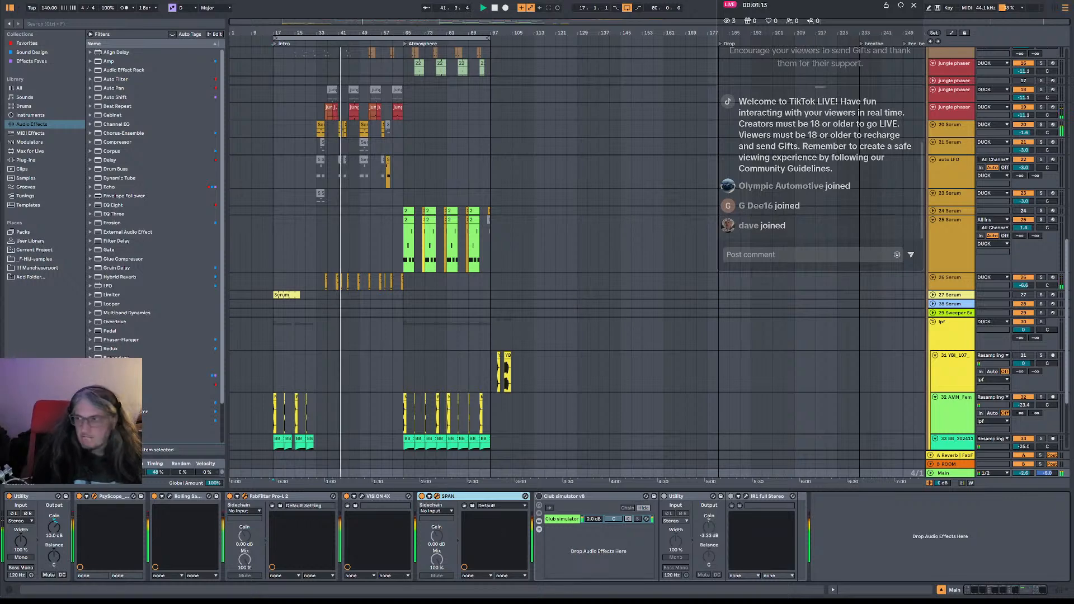
pyautogui.moveTo(952, 144); pyautogui.dragTo(975, 298)
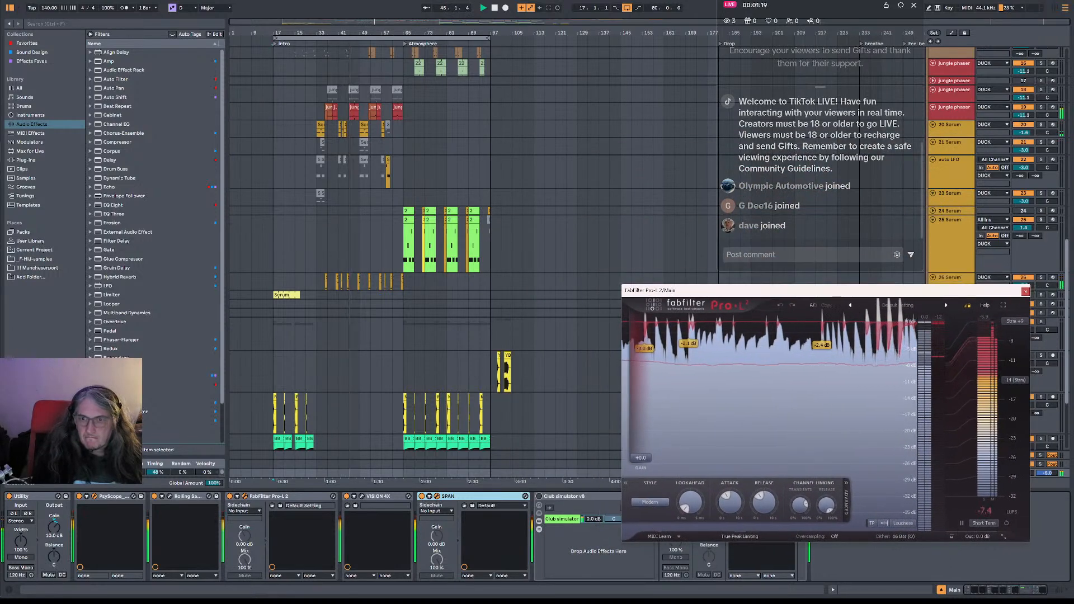
pyautogui.click(437, 496)
pyautogui.moveTo(391, 302); pyautogui.dragTo(315, 297)
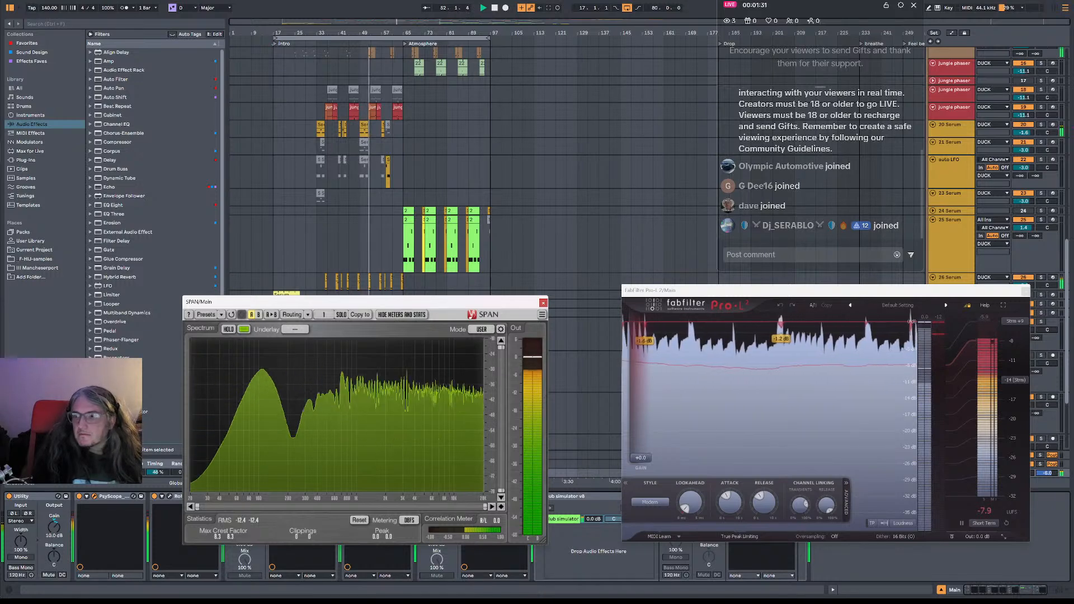
pyautogui.moveTo(946, 291); pyautogui.dragTo(860, 274)
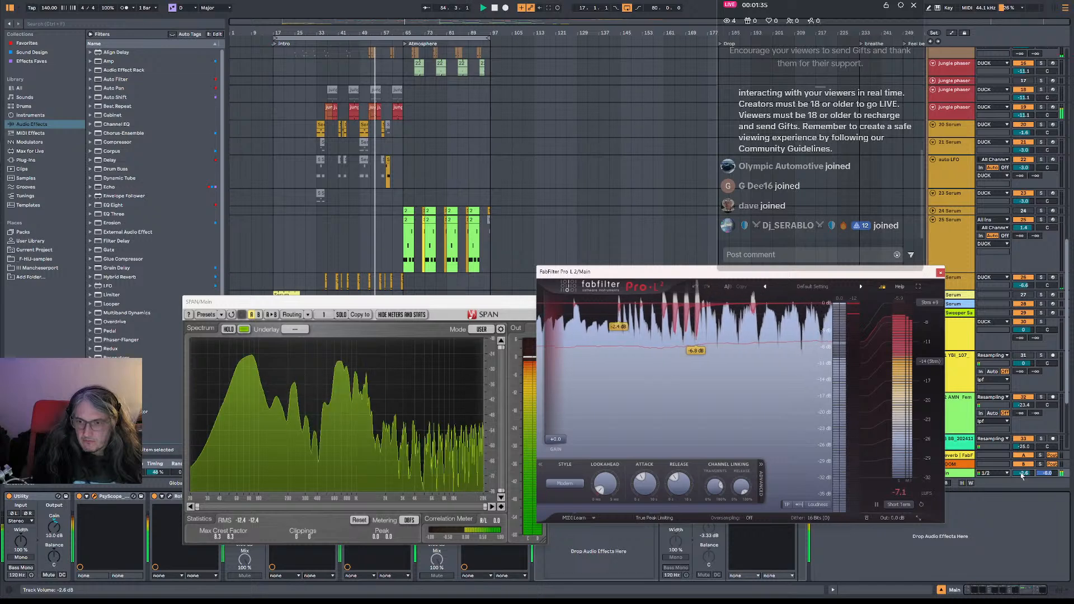
# Set the Main track volume to -3.2 dB and bring up the PsyScope Pro window alongside the other meters.
pyautogui.moveTo(1023, 473); pyautogui.dragTo(1023, 495)
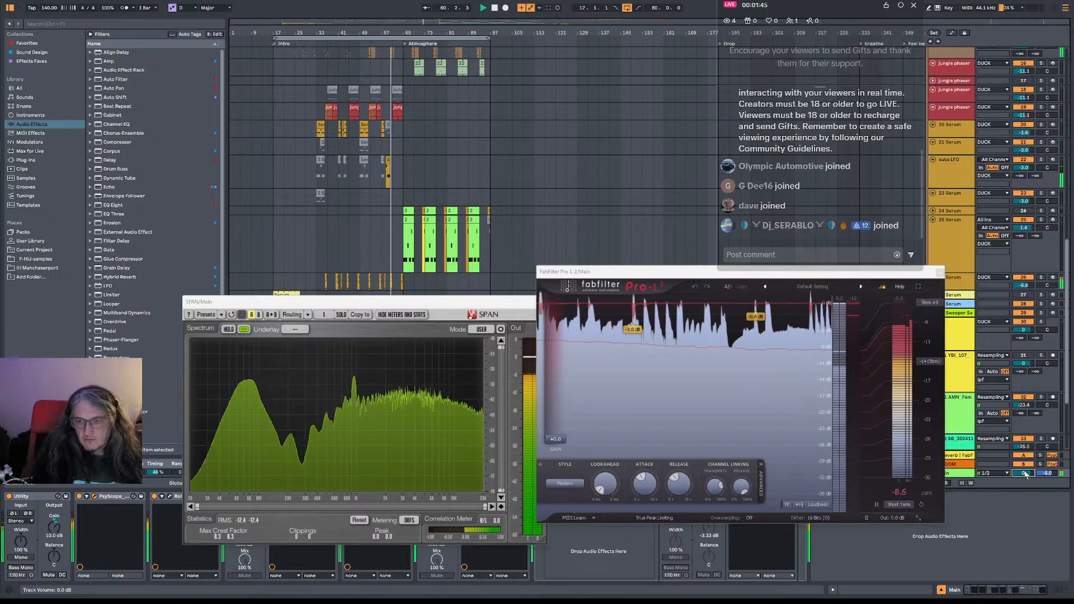
pyautogui.moveTo(1023, 473); pyautogui.dragTo(1026, 474)
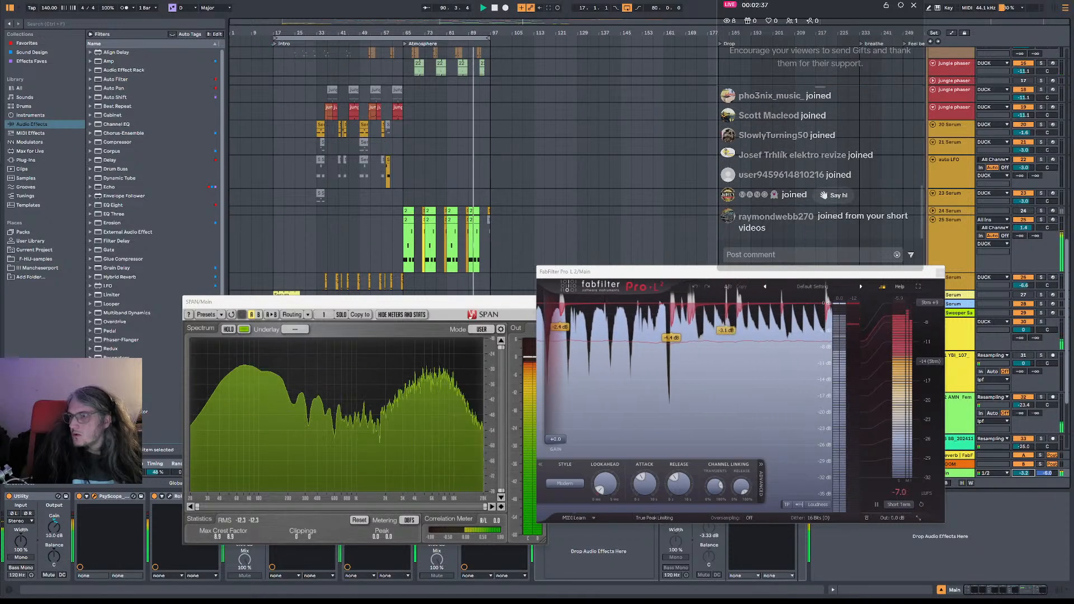
pyautogui.moveTo(999, 56); pyautogui.dragTo(925, 464)
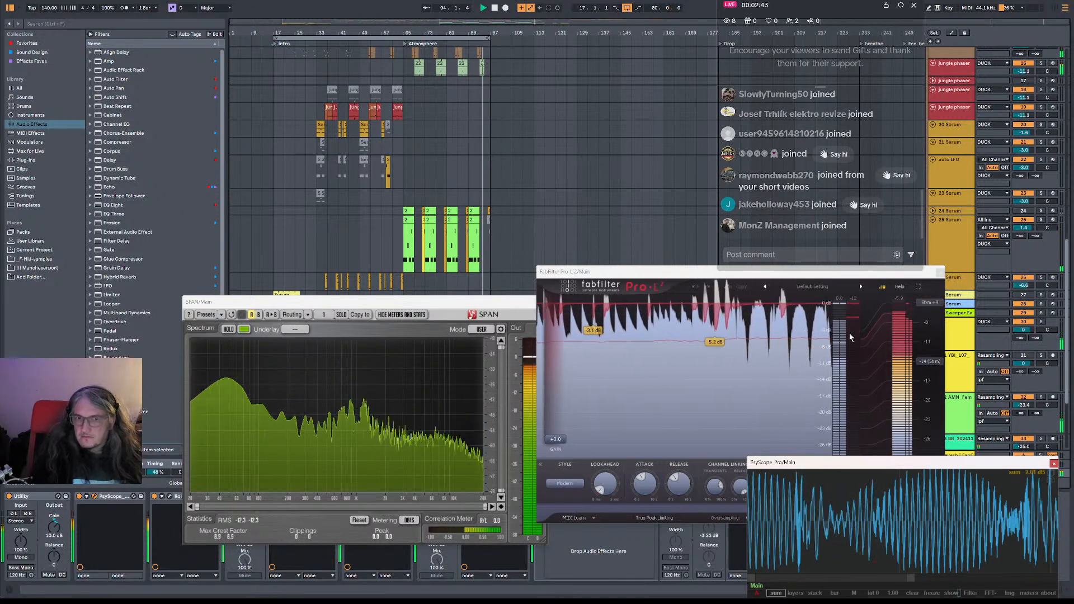
pyautogui.moveTo(851, 336)
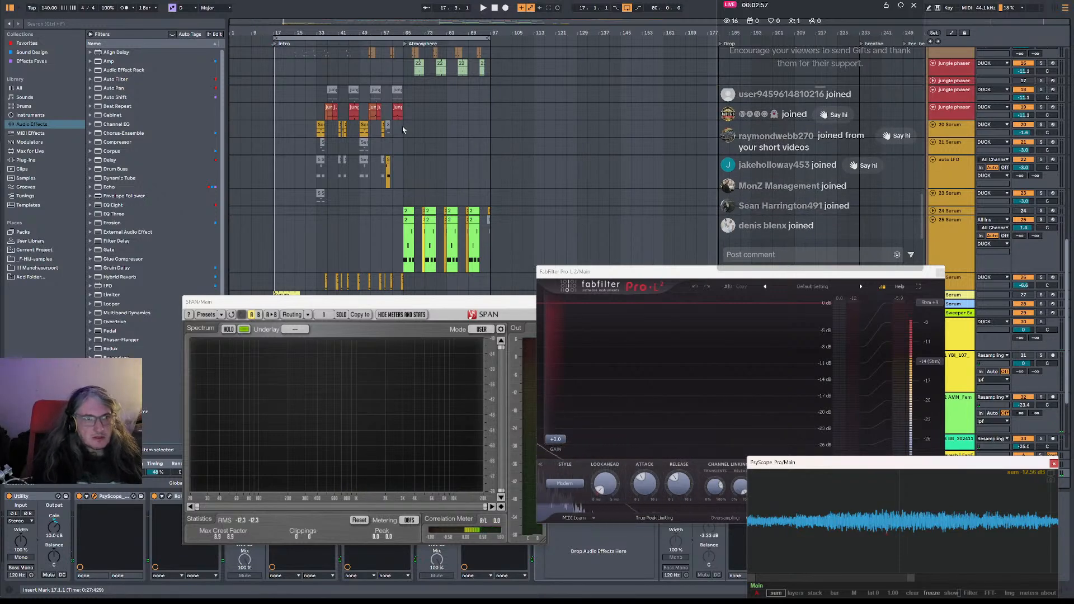
# Move the SPAN window away from the clips and place the insert marker at bar 33 on the Japan Dubstep drum track.
pyautogui.scroll(10, 402, 129)
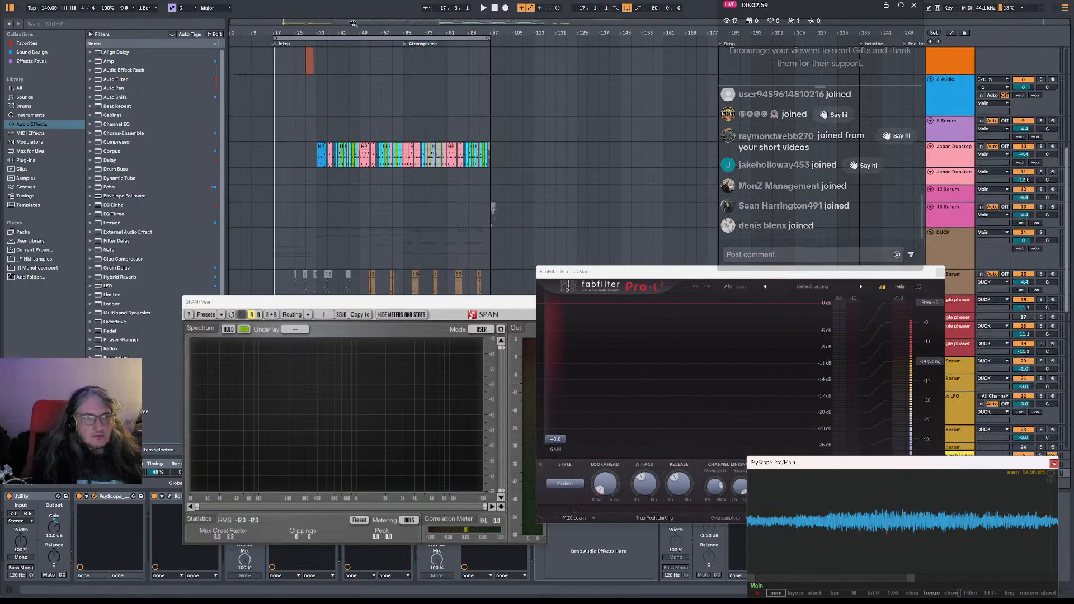
pyautogui.scroll(5, 348, 31)
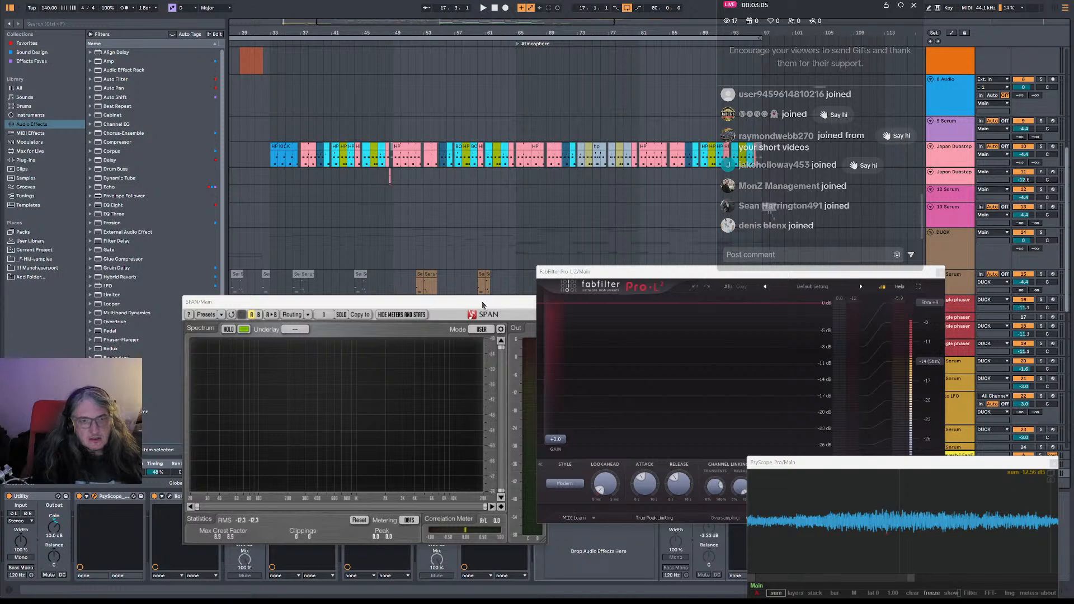
pyautogui.moveTo(469, 305); pyautogui.dragTo(428, 349)
pyautogui.click(271, 168)
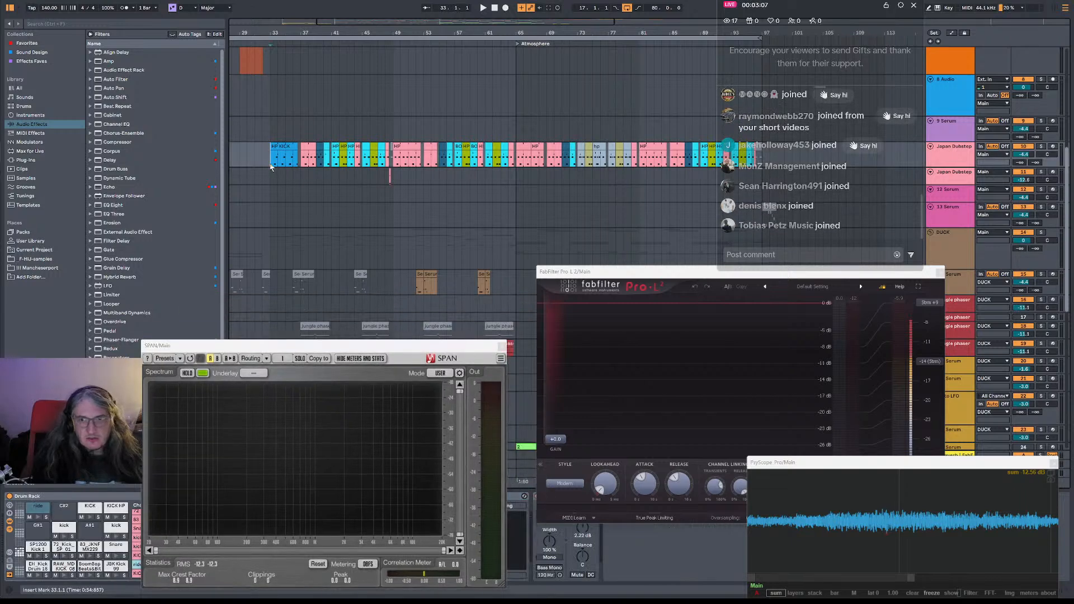
# Solo the 20 Serum bass track and play it from bar 33 to view its waveform in PsyScope Pro.
pyautogui.scroll(-5, 334, 245)
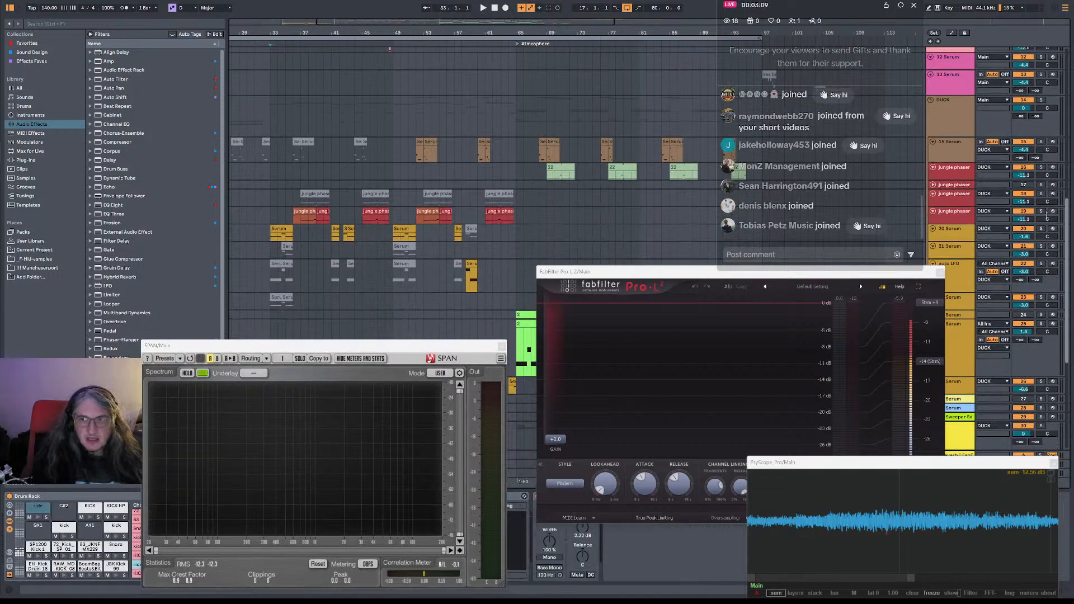
pyautogui.click(1045, 217)
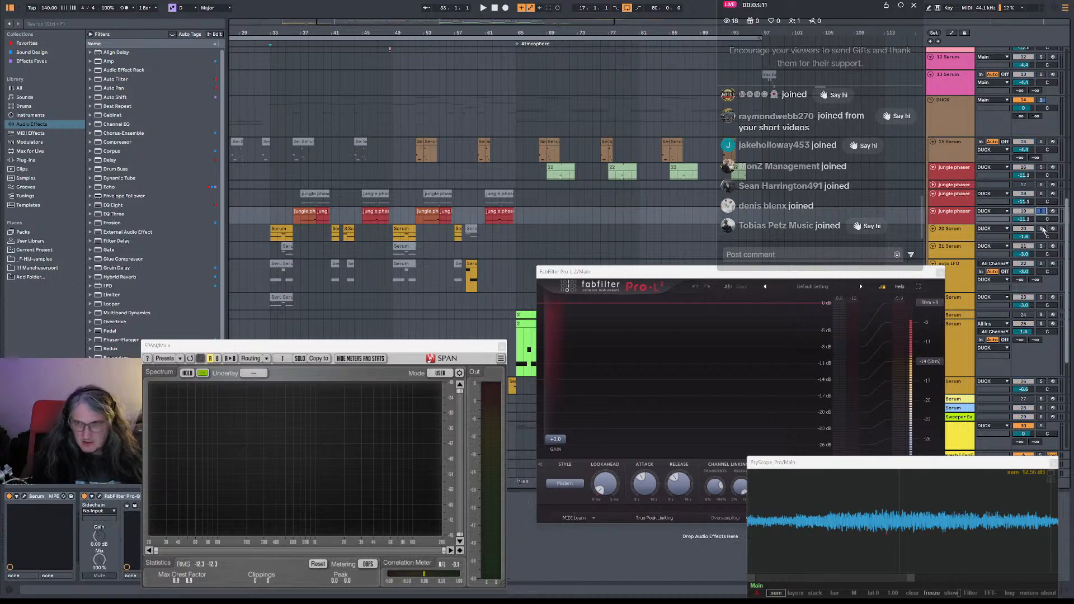
pyautogui.click(1042, 229)
pyautogui.press('space')
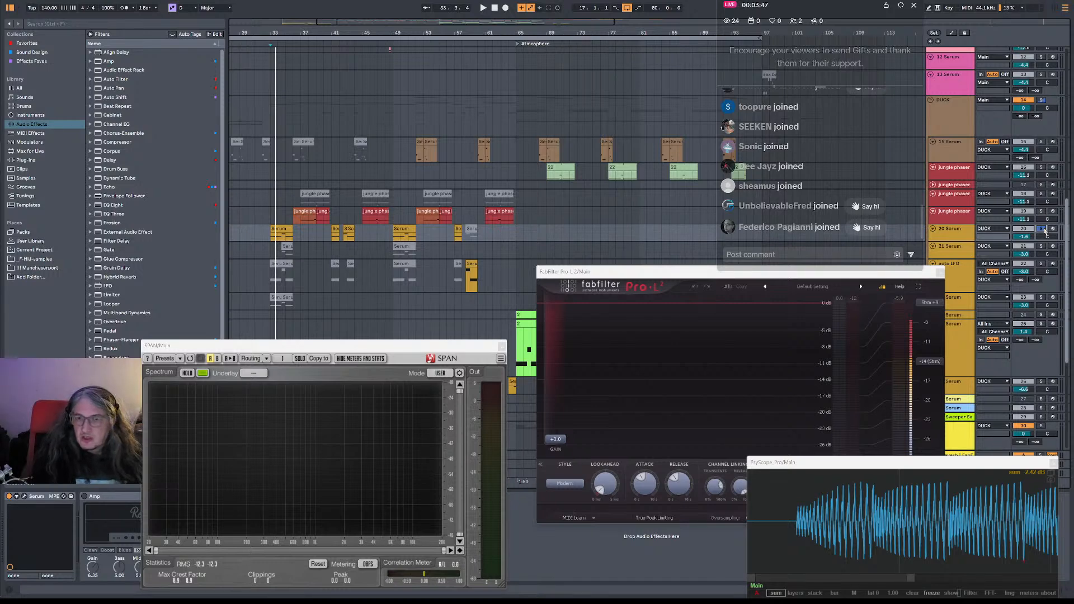
# Solo the Japan Dubstep drum track and play it from bar 33 to examine the kick on the meters.
pyautogui.scroll(4, 1017, 152)
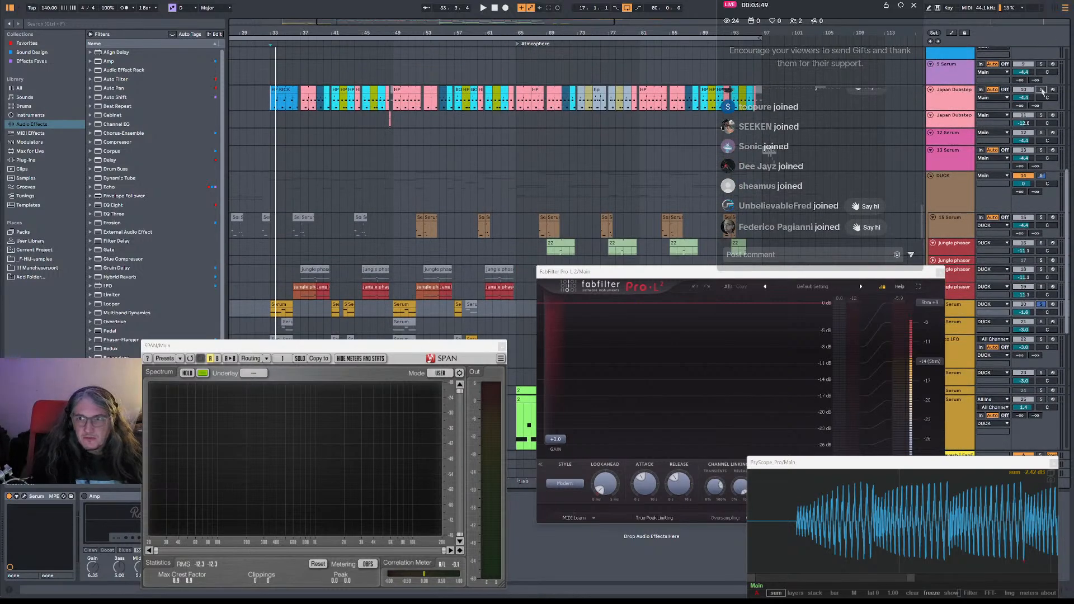
pyautogui.click(1042, 91)
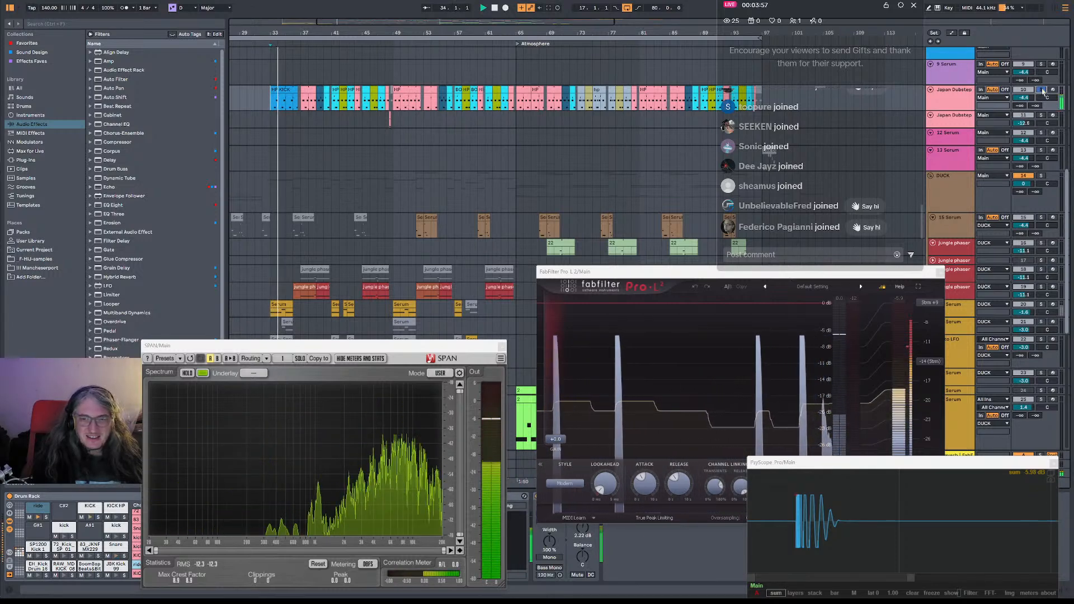
pyautogui.click(954, 100)
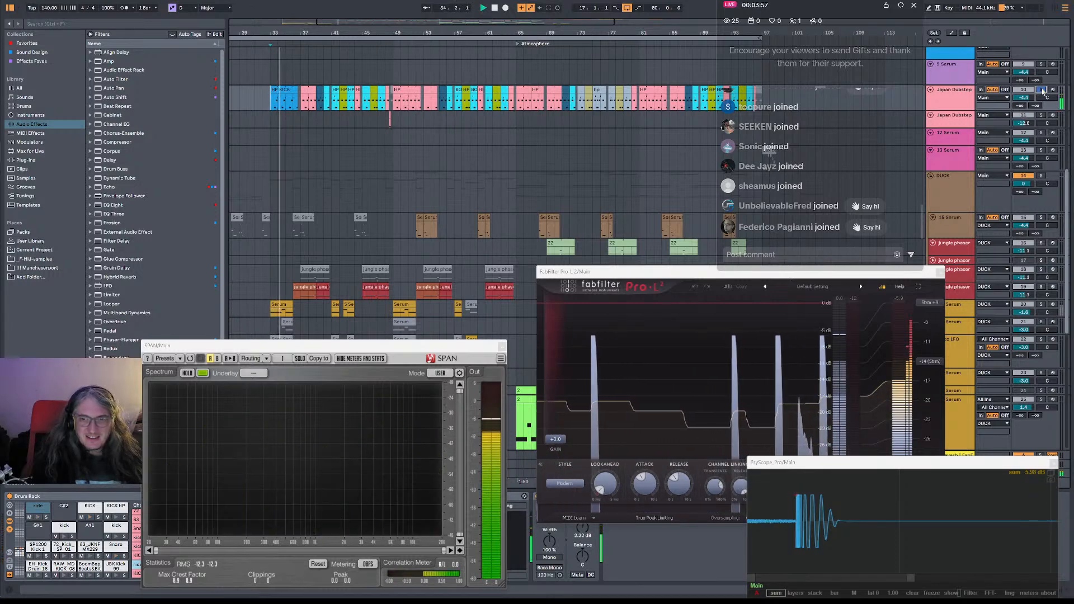
pyautogui.click(885, 307)
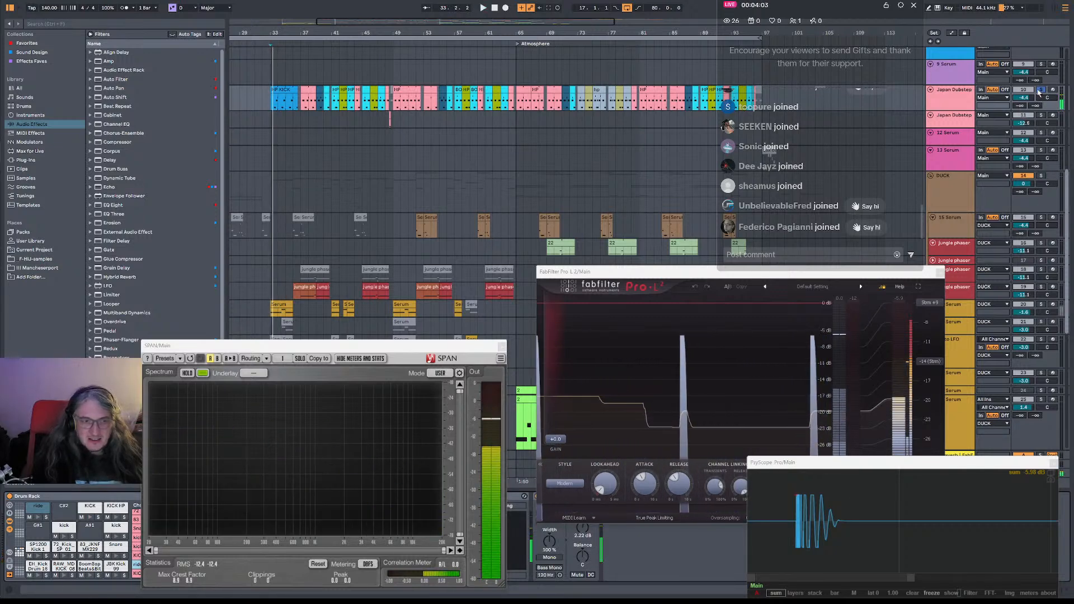
pyautogui.click(971, 104)
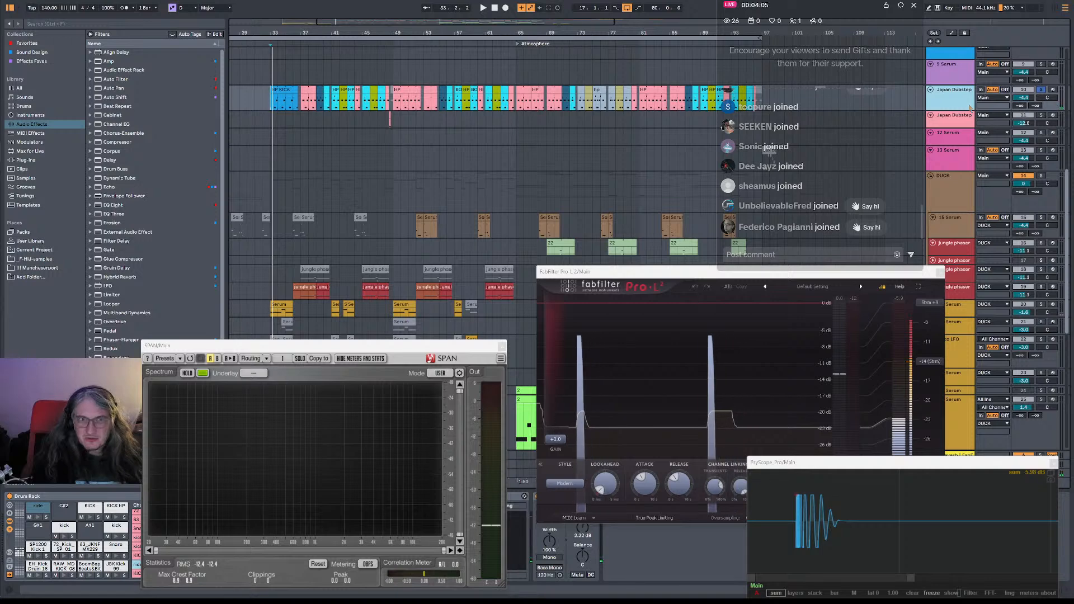
# Move the Pro-L 2 and SPAN windows off the device area and show the KICK pad's devices in the Drum Rack.
pyautogui.moveTo(671, 278); pyautogui.dragTo(757, 179)
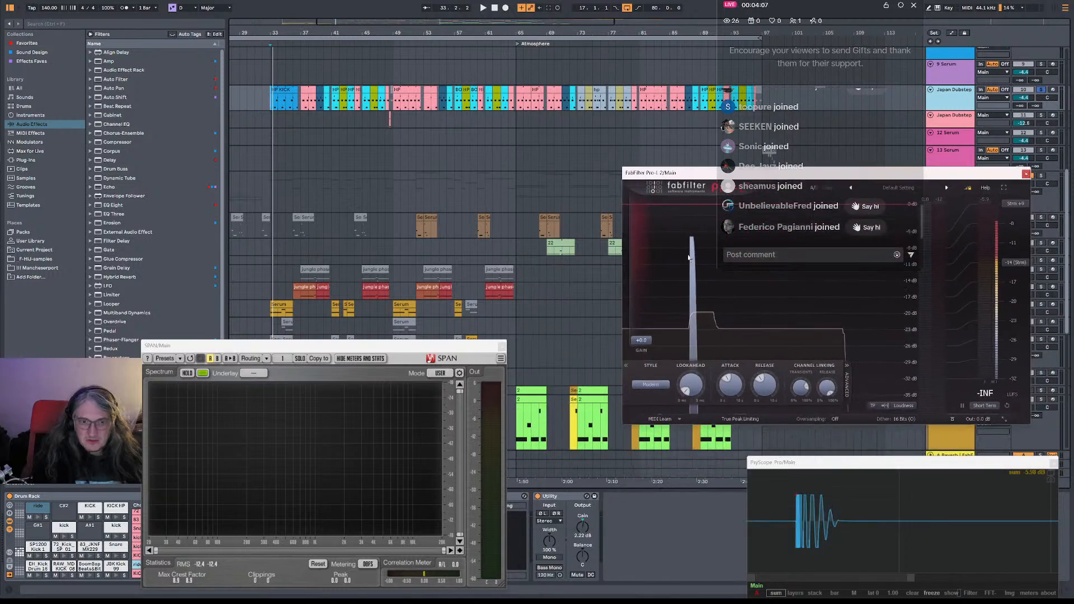
pyautogui.moveTo(422, 352); pyautogui.dragTo(309, 192)
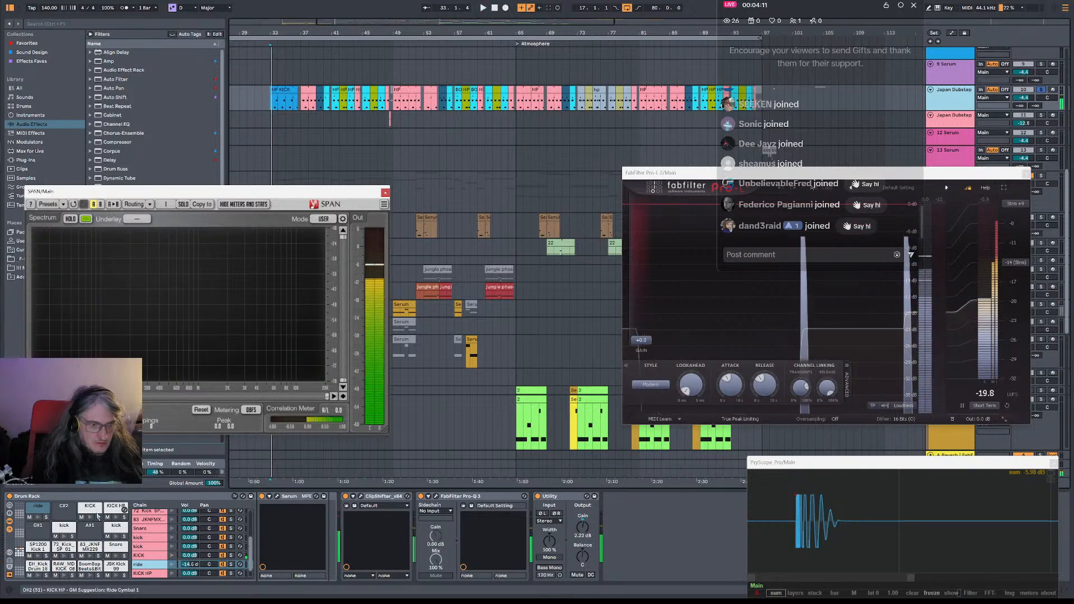
pyautogui.click(139, 555)
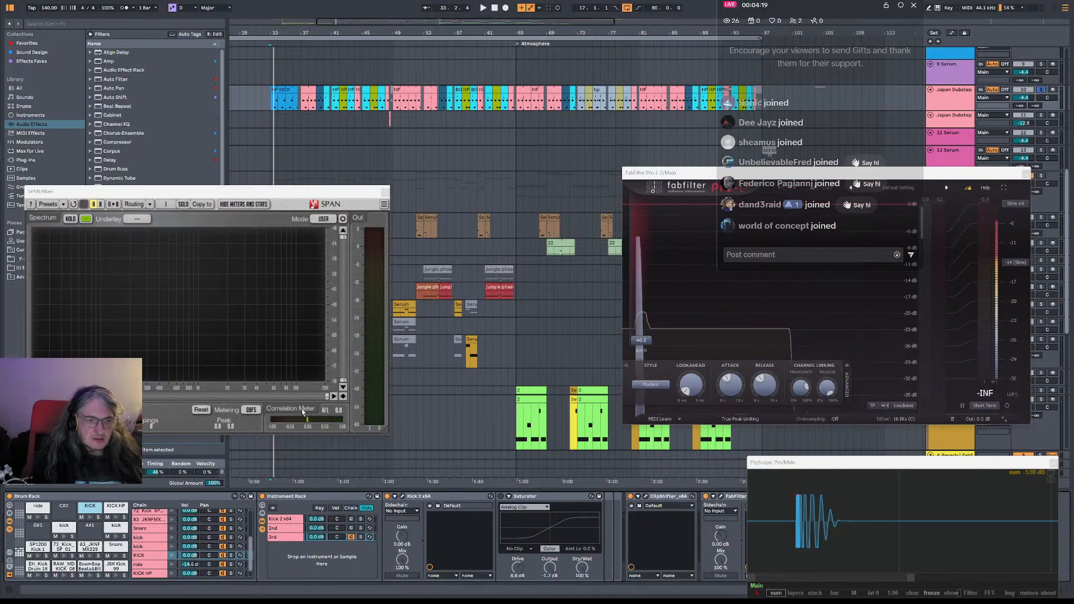
# Open the HP KICK clip on the Japan Dubstep track and play it, with SPAN repositioned to watch the kick on the meters.
pyautogui.doubleClick(285, 89)
pyautogui.moveTo(316, 189); pyautogui.dragTo(428, 44)
pyautogui.moveTo(255, 392); pyautogui.dragTo(254, 380)
pyautogui.press('space')
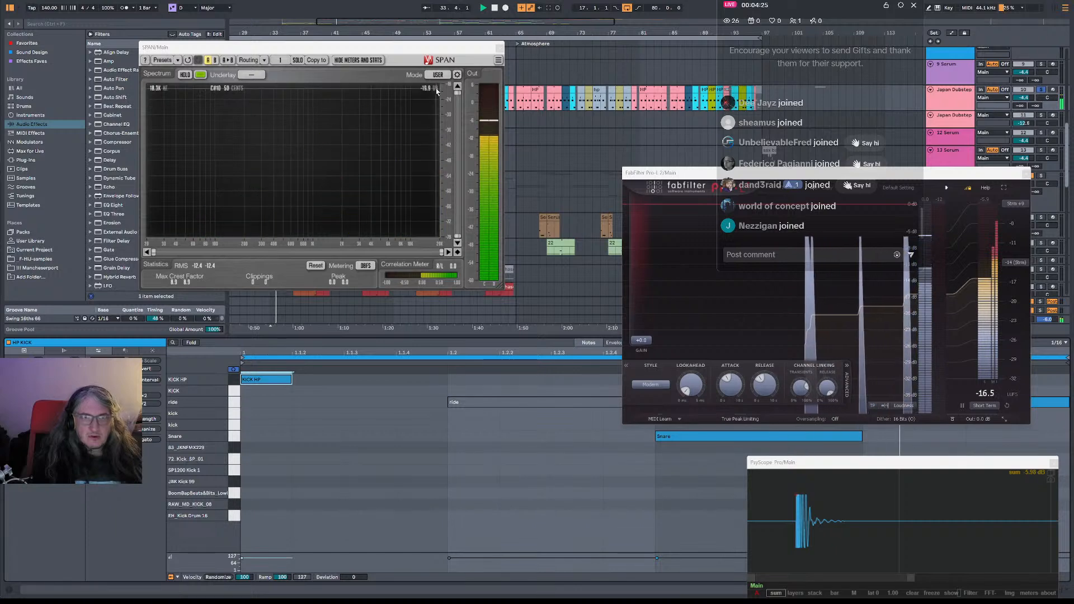
pyautogui.moveTo(444, 48); pyautogui.dragTo(396, 220)
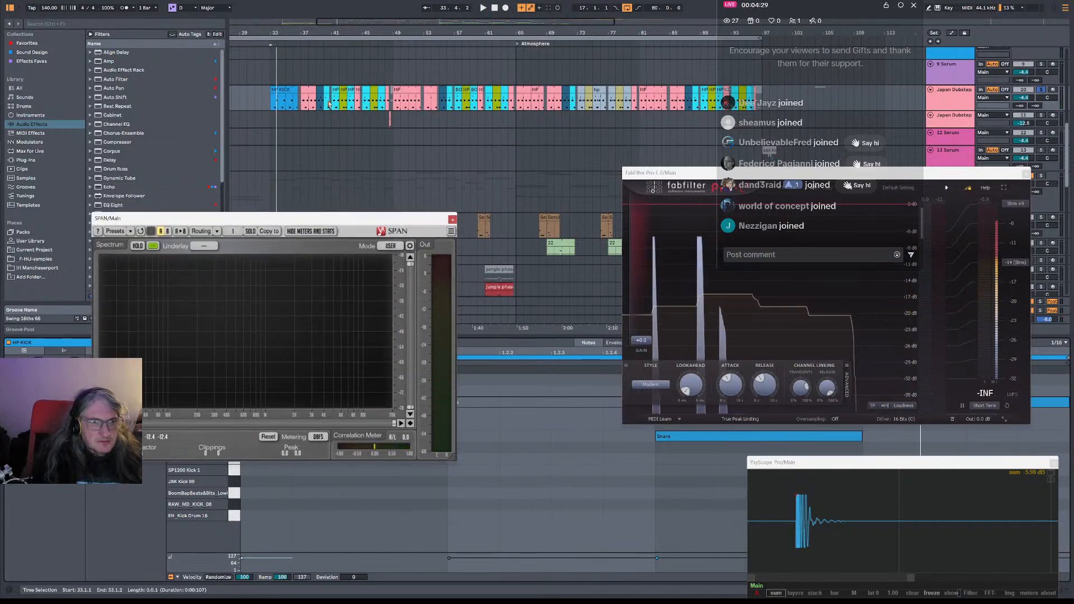
# Unsolo the Japan Dubstep drum track and play the full mix from bar 33 to check its spectrum and loudness.
pyautogui.scroll(3, 313, 104)
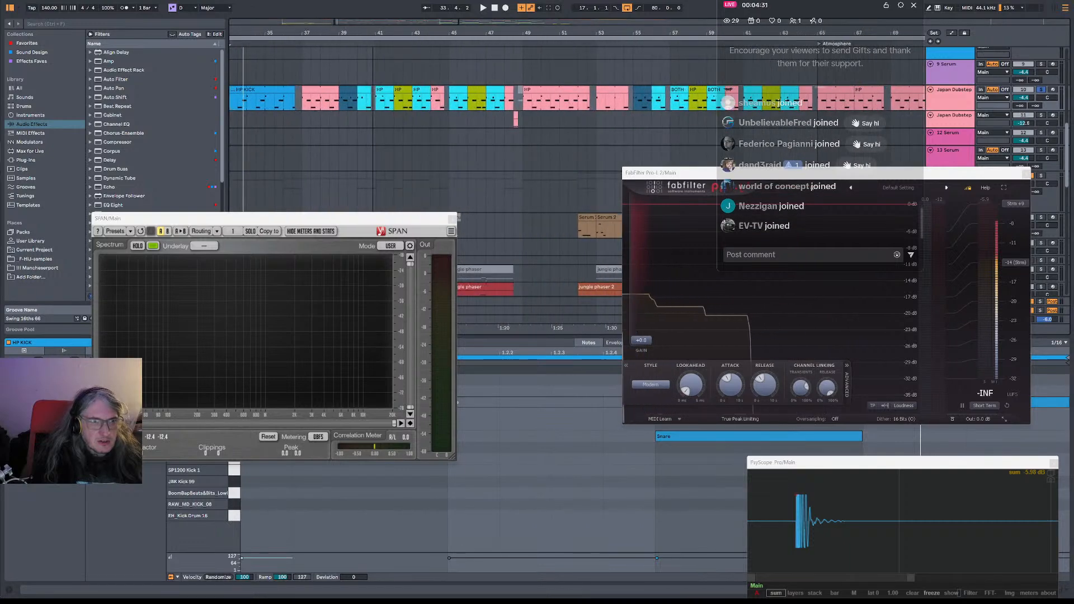
pyautogui.scroll(-5, 379, 104)
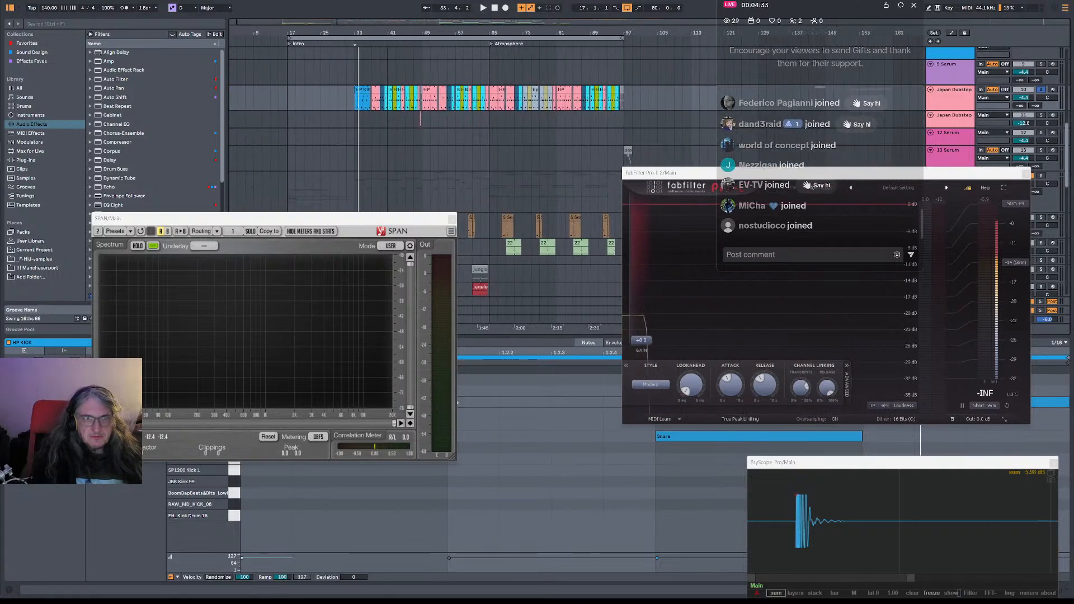
pyautogui.scroll(3, 399, 30)
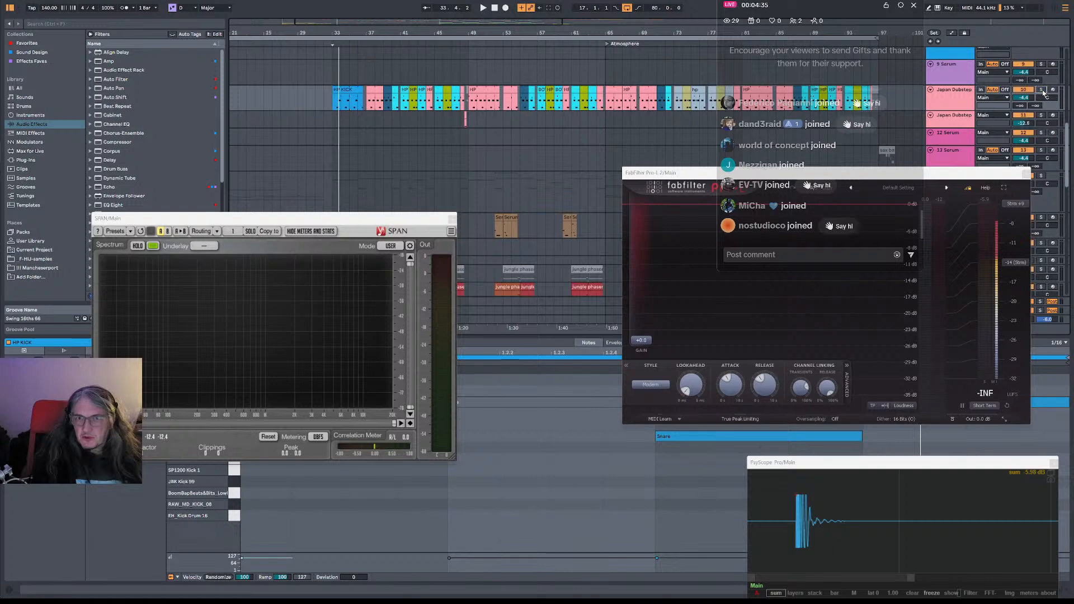
pyautogui.press('space')
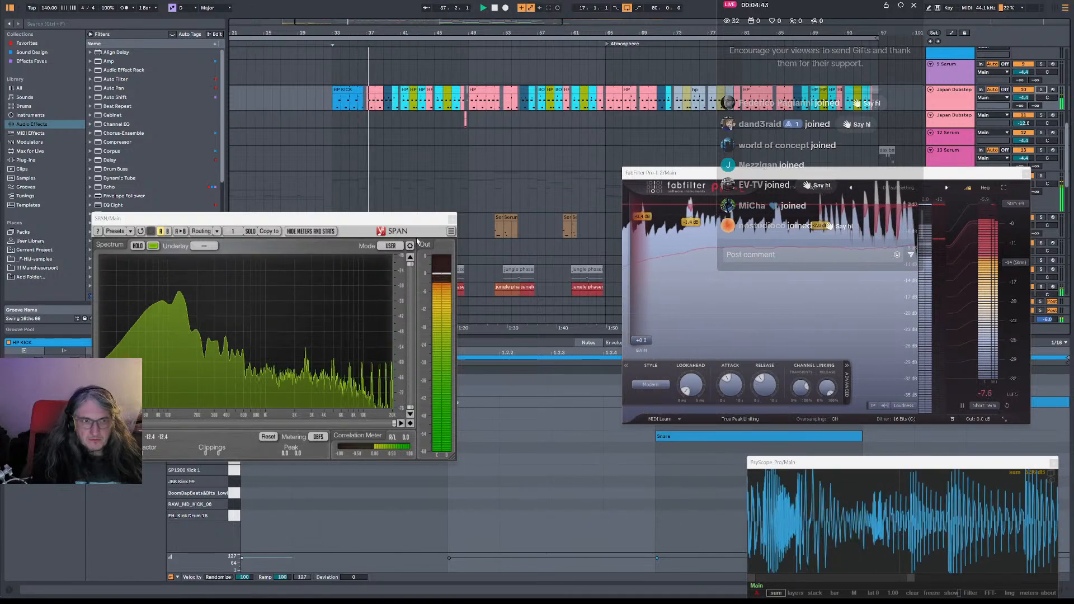
pyautogui.moveTo(432, 226); pyautogui.dragTo(392, 379)
pyautogui.scroll(-3, 416, 224)
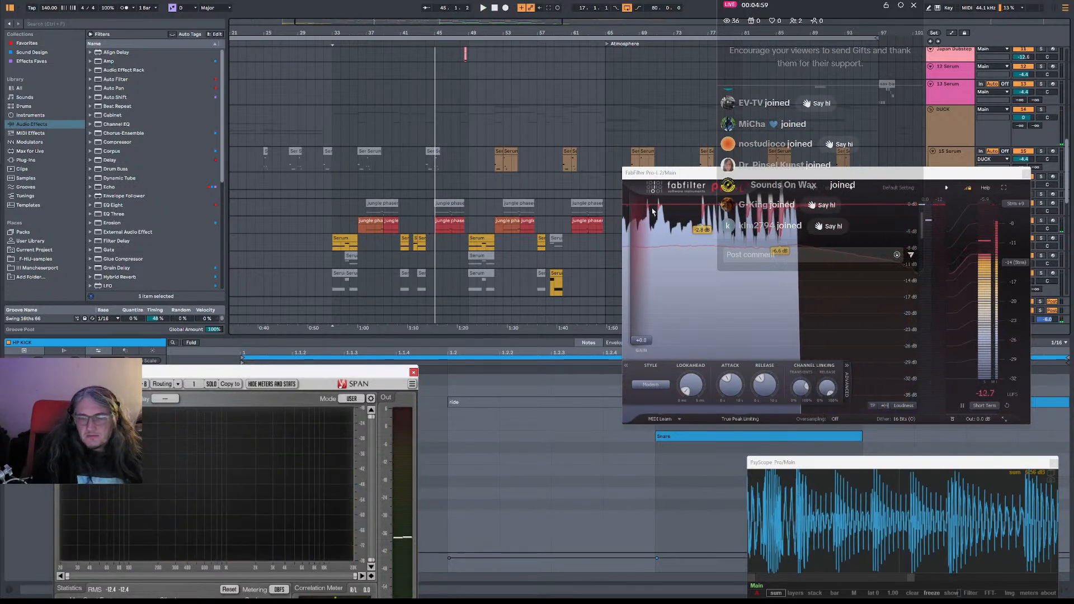
# Play the mix from the Serum clip at bar 41 and move the Pro-L 2 window off the arrangement tracks.
pyautogui.moveTo(949, 179); pyautogui.dragTo(940, 220)
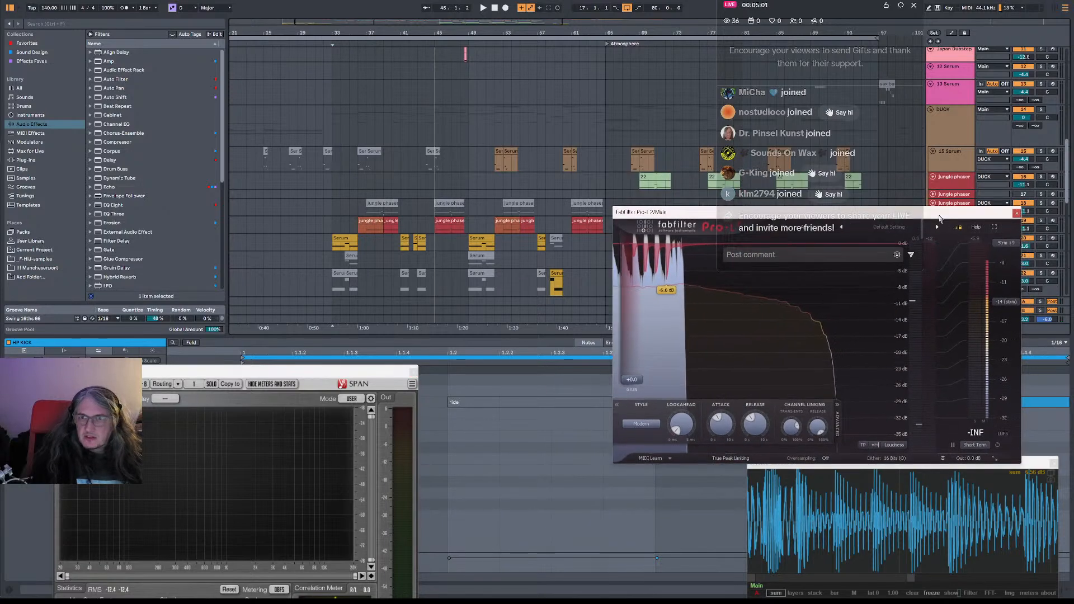
pyautogui.scroll(5, 407, 220)
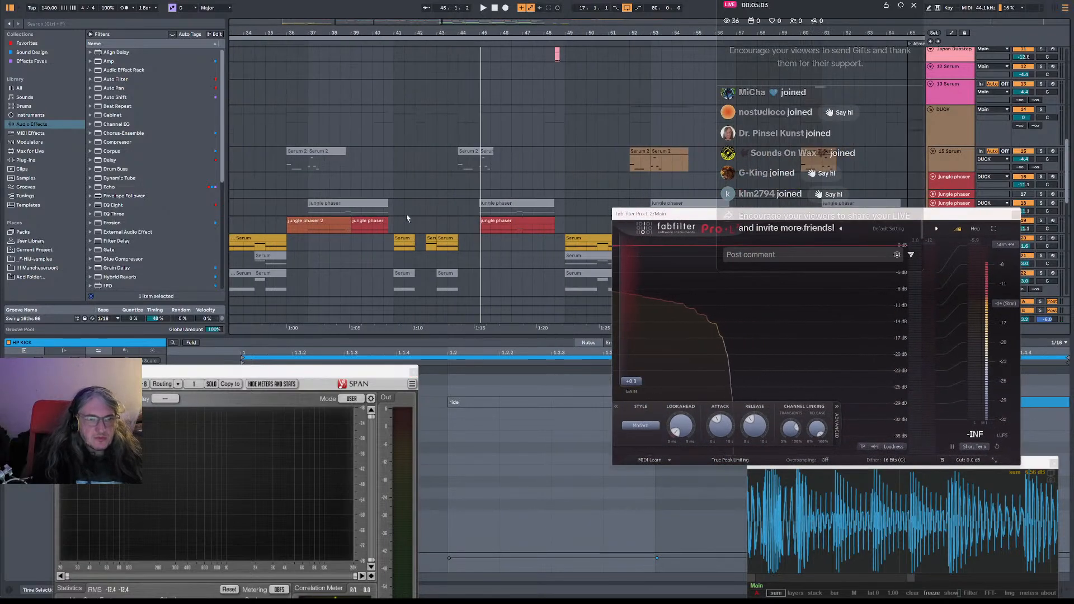
pyautogui.click(400, 246)
pyautogui.press('space')
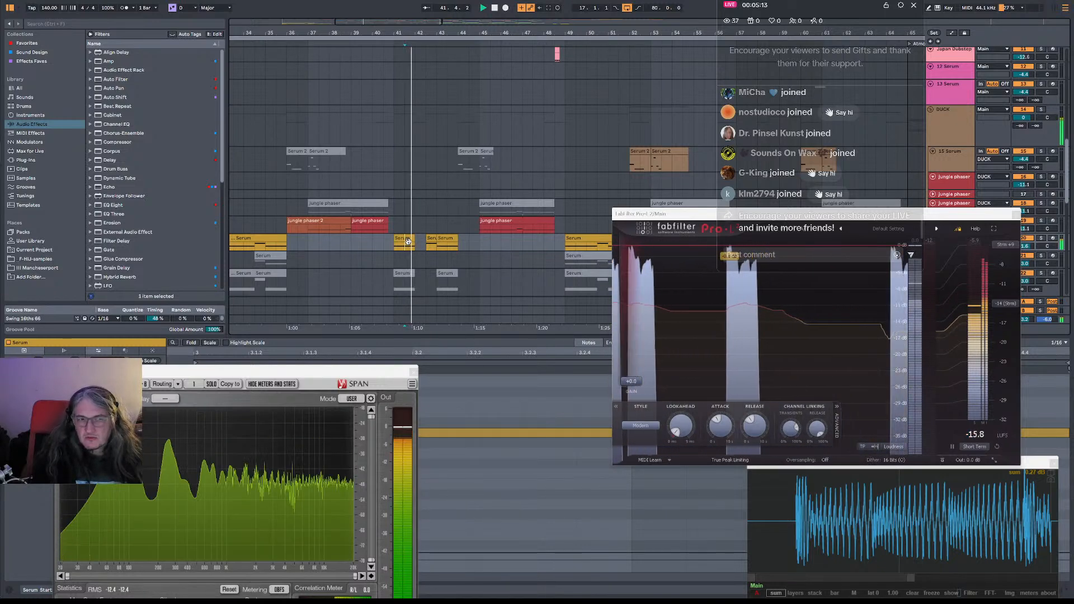
pyautogui.moveTo(790, 213); pyautogui.dragTo(660, 392)
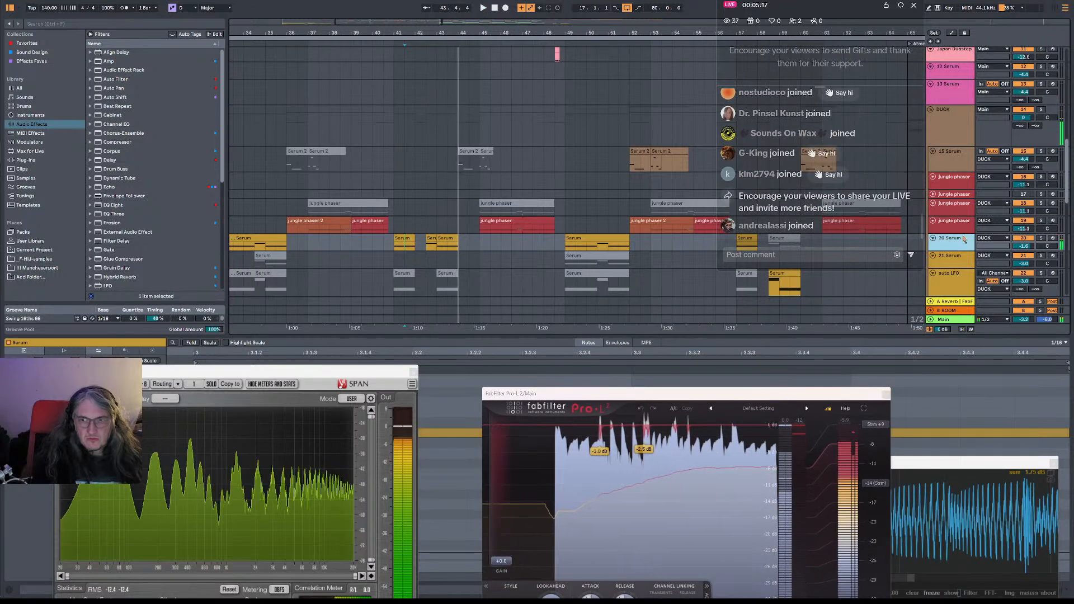
# Close the Pro-L 2 window, move SPAN clear of the device area and replay the 20 Serum section from bar 41.
pyautogui.click(966, 242)
pyautogui.press('space')
pyautogui.click(886, 395)
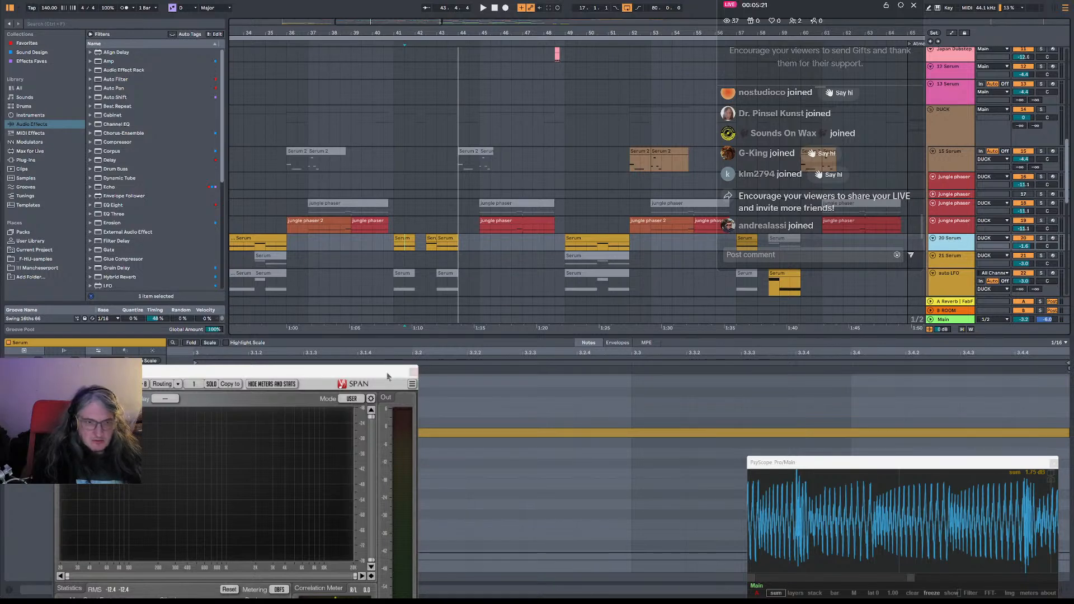
pyautogui.moveTo(399, 377); pyautogui.dragTo(390, 71)
pyautogui.press('space')
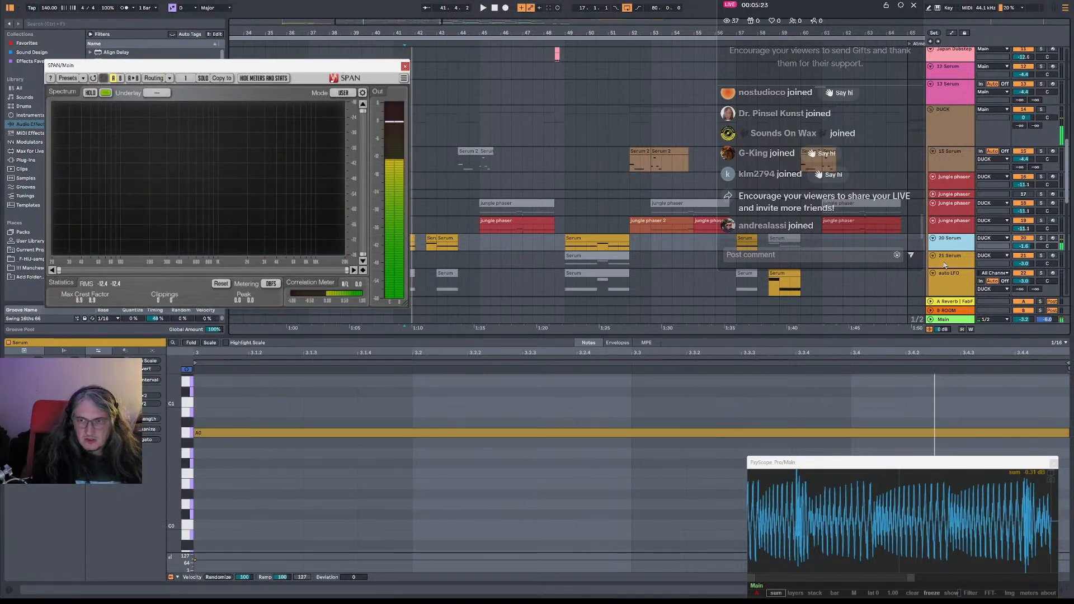
# Add FabFilter Pro-Q 3 from the favorites to the 20 Serum track and cut about 1.5 dB around 2.95 kHz.
pyautogui.click(944, 253)
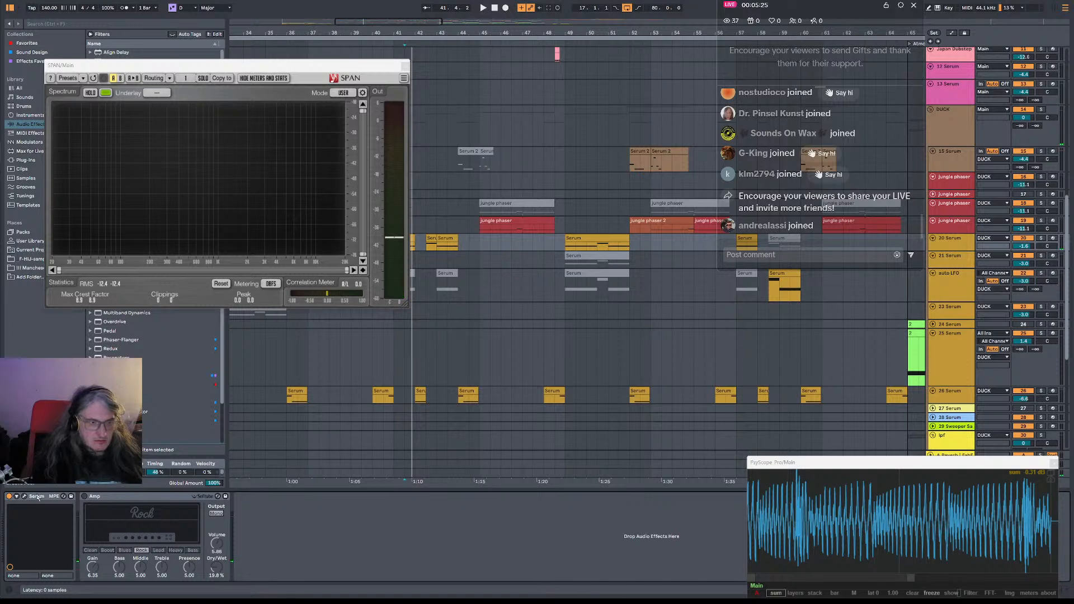
pyautogui.moveTo(141, 65); pyautogui.dragTo(302, 34)
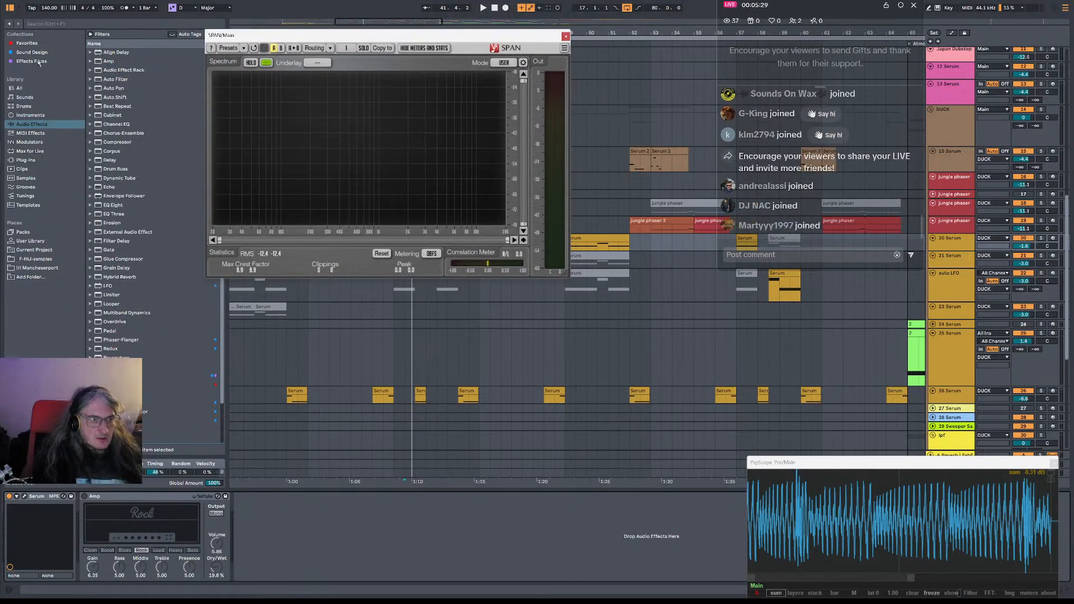
pyautogui.click(27, 43)
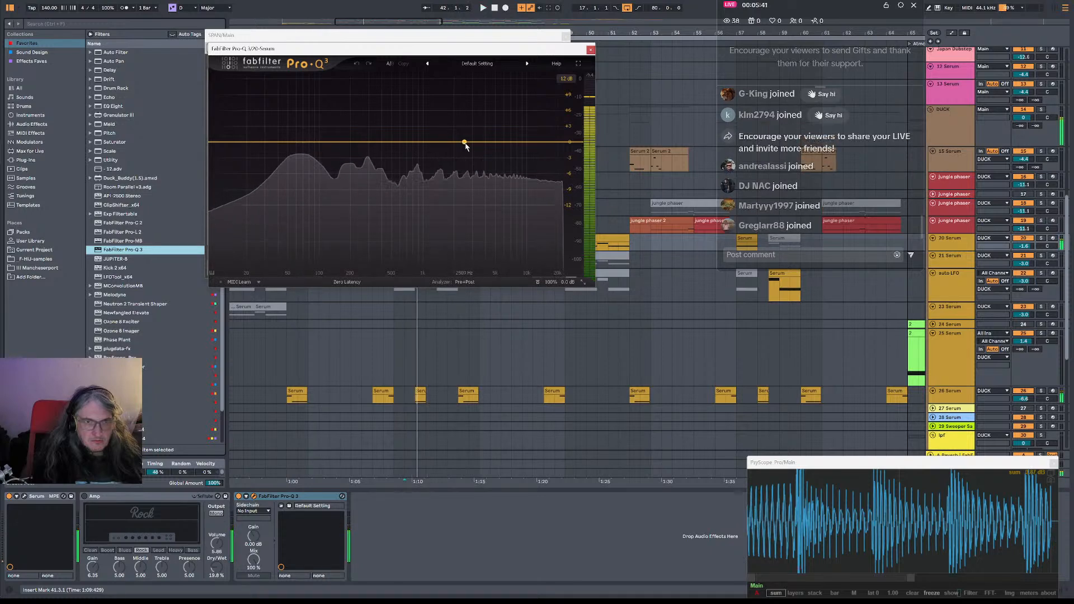
pyautogui.moveTo(466, 145)
pyautogui.mouseDown()
pyautogui.moveTo(472, 203)
pyautogui.moveTo(472, 158)
pyautogui.mouseUp()
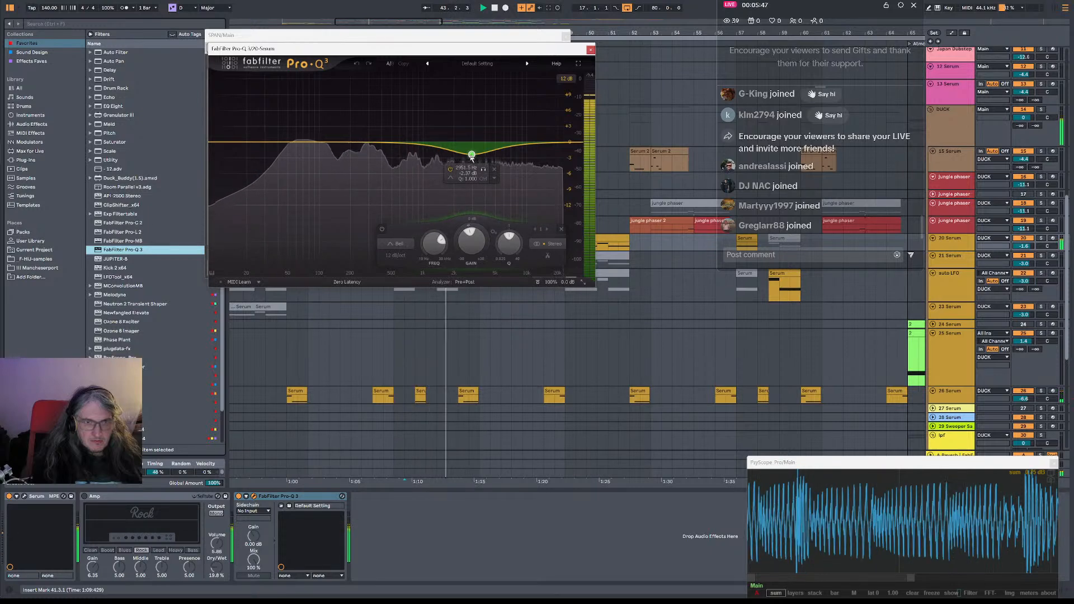
pyautogui.moveTo(471, 155); pyautogui.dragTo(471, 154)
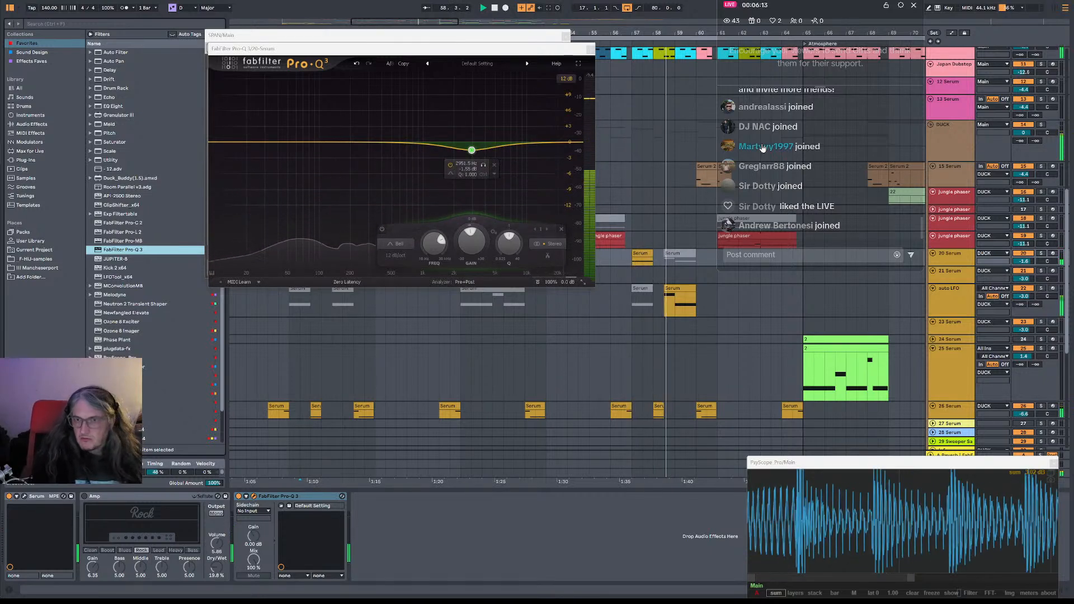
# Add a slight upper-mid bell cut in the DUCK group's second Pro-Q 3 and arrange both EQ windows one above the other.
pyautogui.click(955, 144)
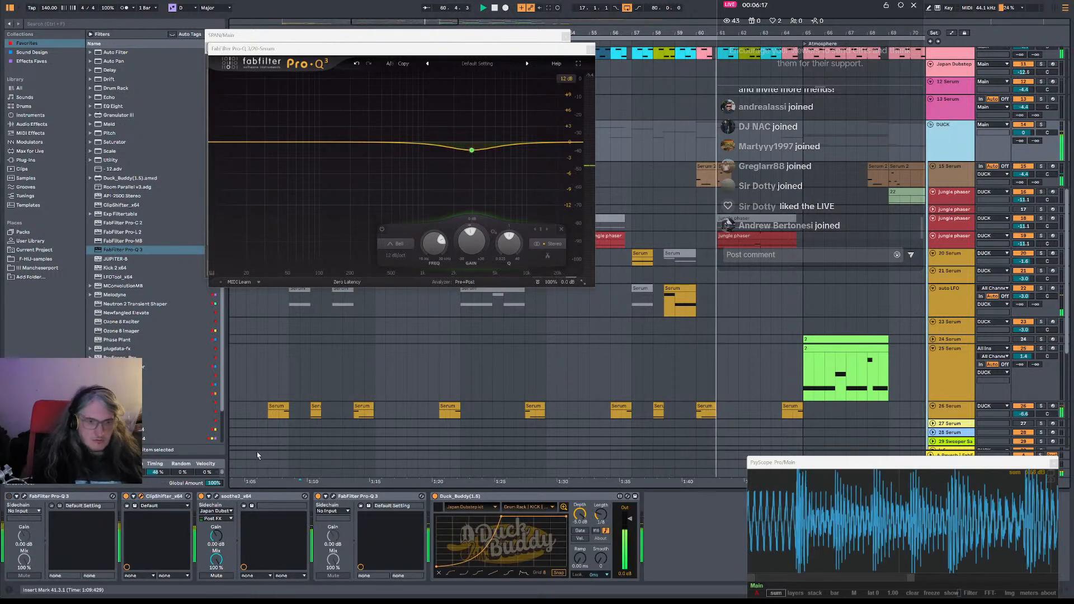
pyautogui.click(333, 496)
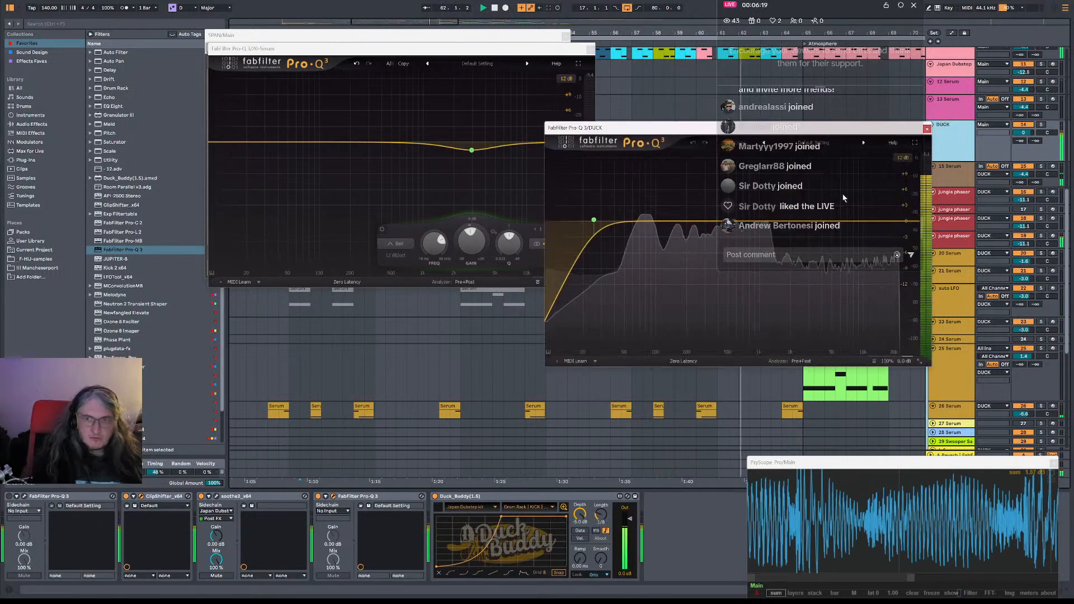
pyautogui.moveTo(633, 127); pyautogui.dragTo(248, 240)
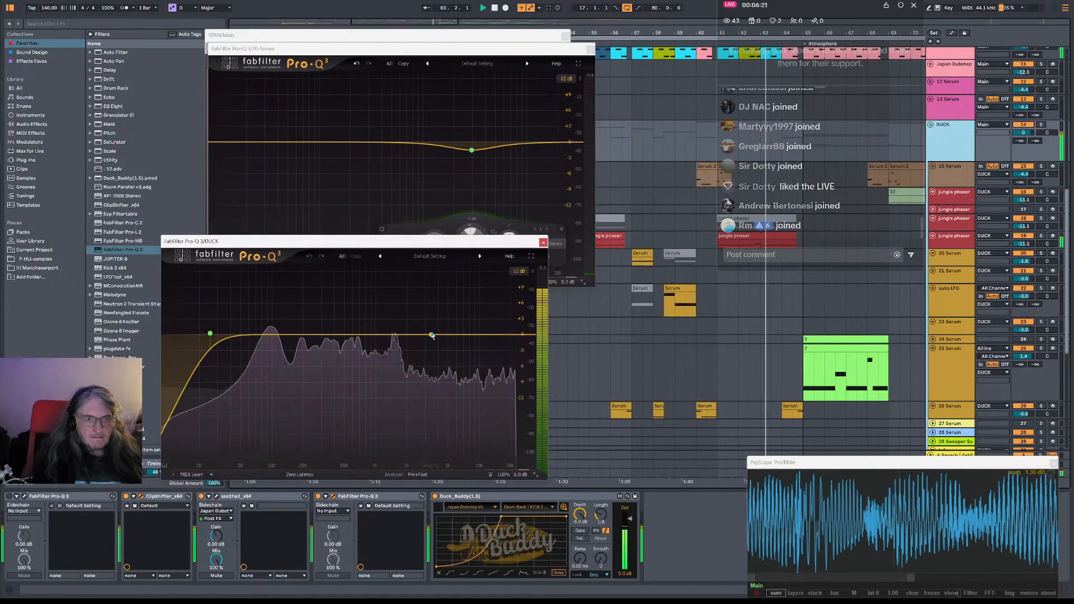
pyautogui.moveTo(427, 336); pyautogui.dragTo(426, 342)
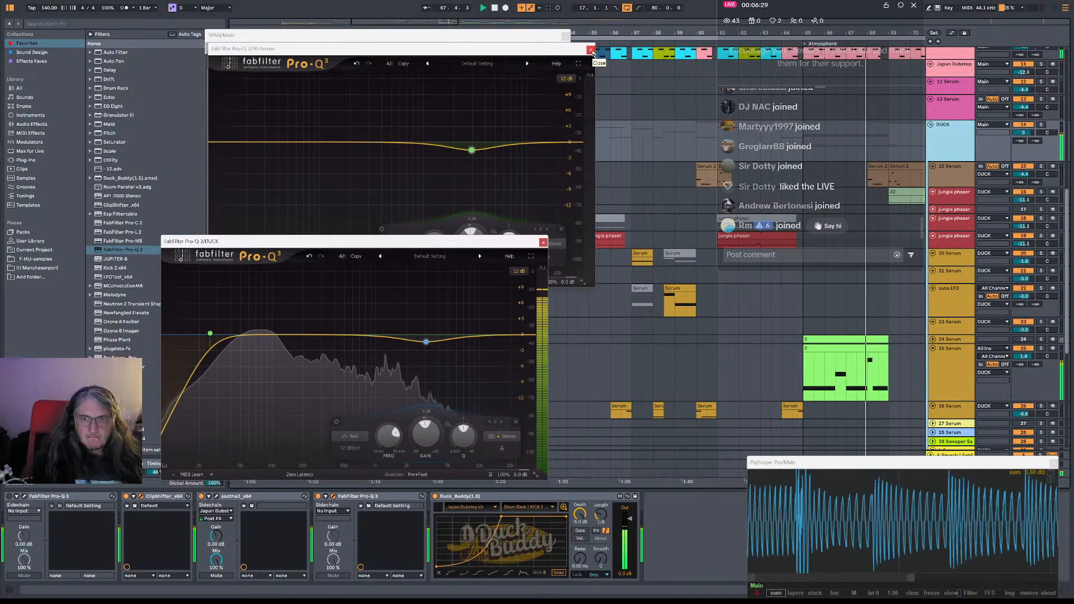
pyautogui.moveTo(491, 52); pyautogui.dragTo(442, 14)
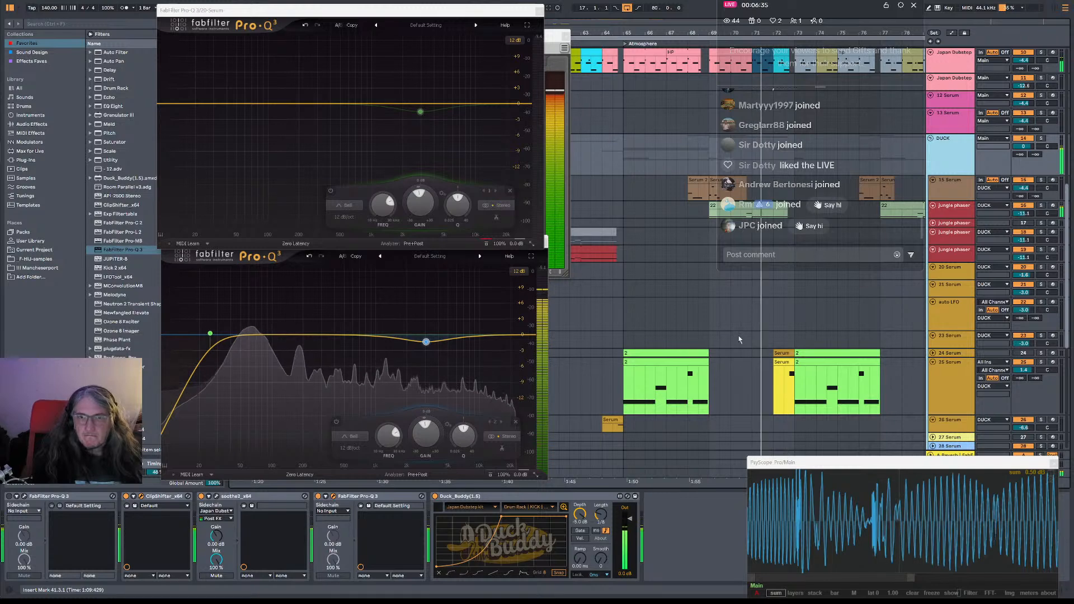
# Close PsyScope Pro, bring up SPAN from the Main track's devices and move it clear of the EQ windows.
pyautogui.click(1054, 464)
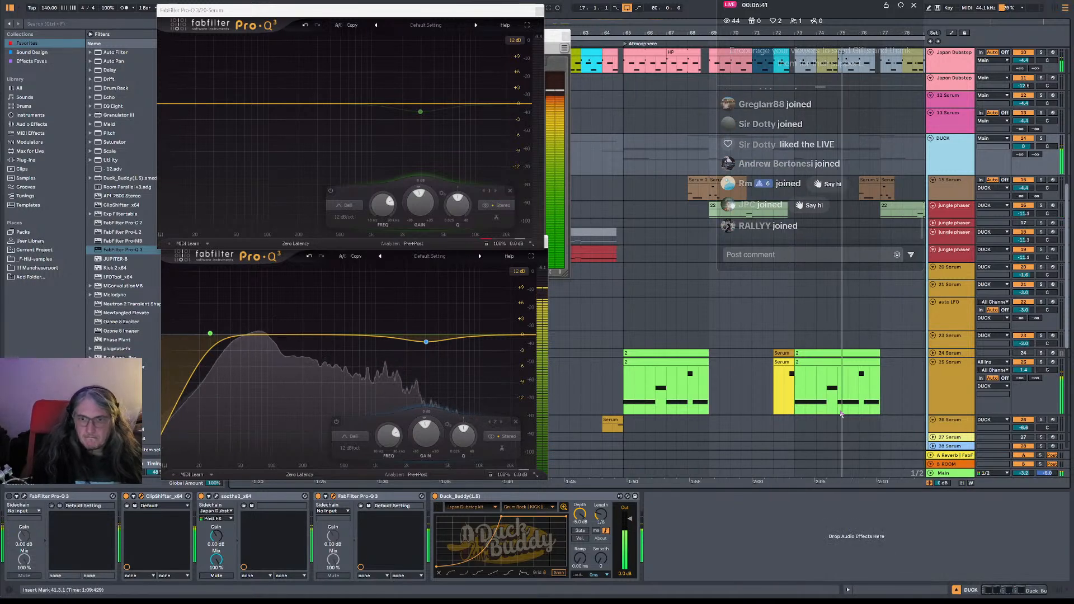
pyautogui.click(943, 473)
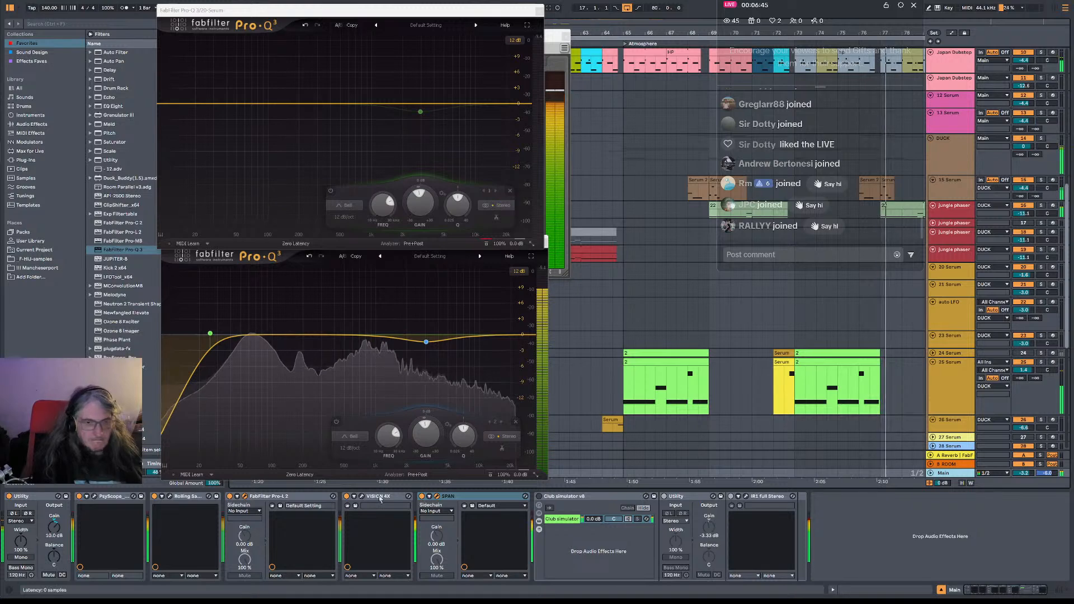
pyautogui.click(438, 497)
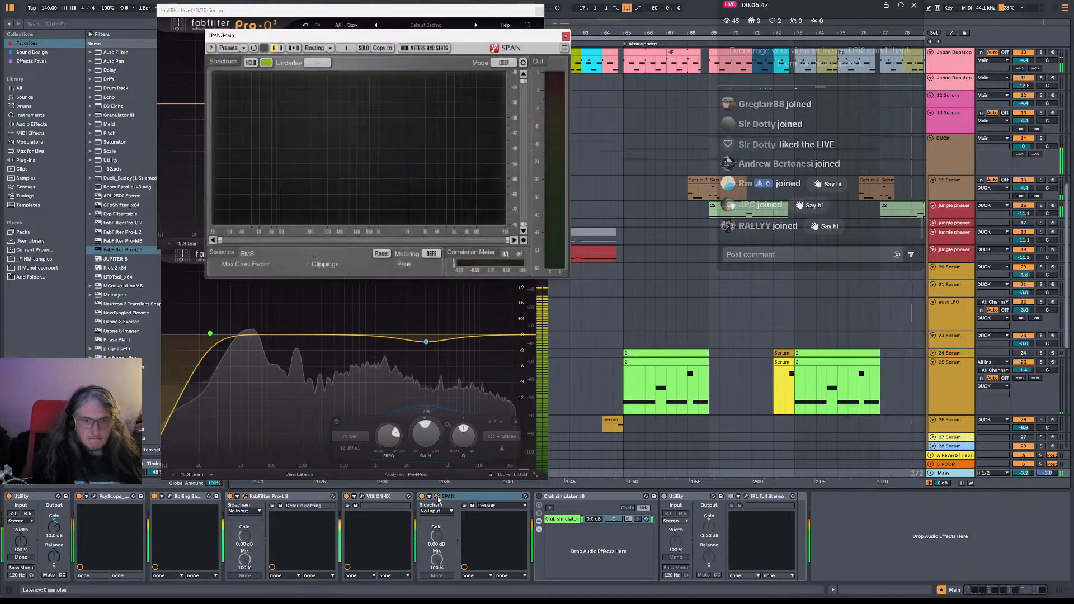
pyautogui.moveTo(434, 35); pyautogui.dragTo(905, 311)
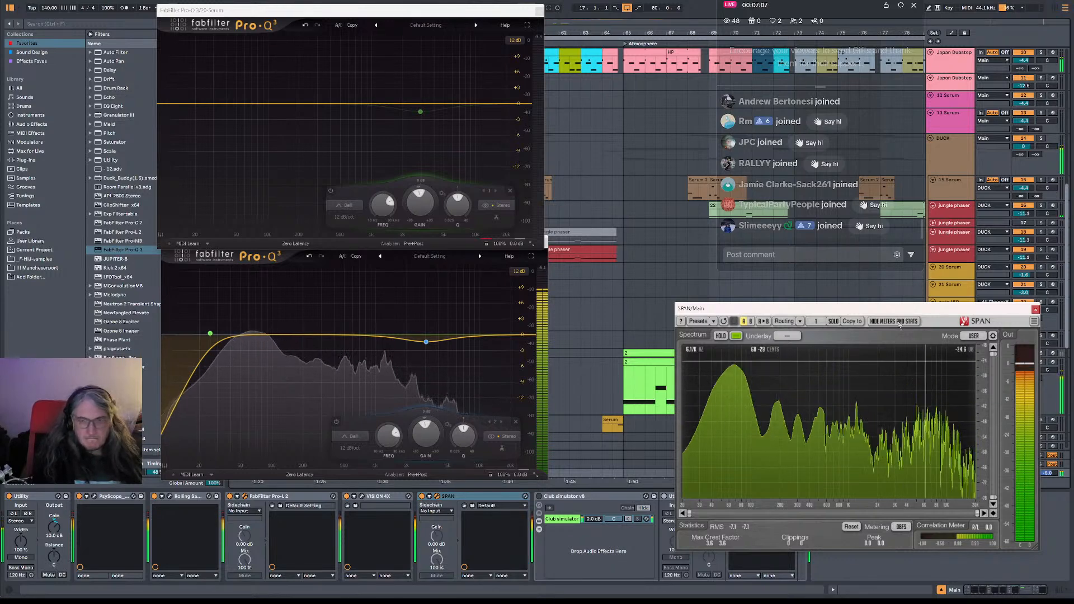
# Move the 20 Serum and DUCK Pro-Q 3 windows aside to uncover the clips around bar 33.
pyautogui.press('-')
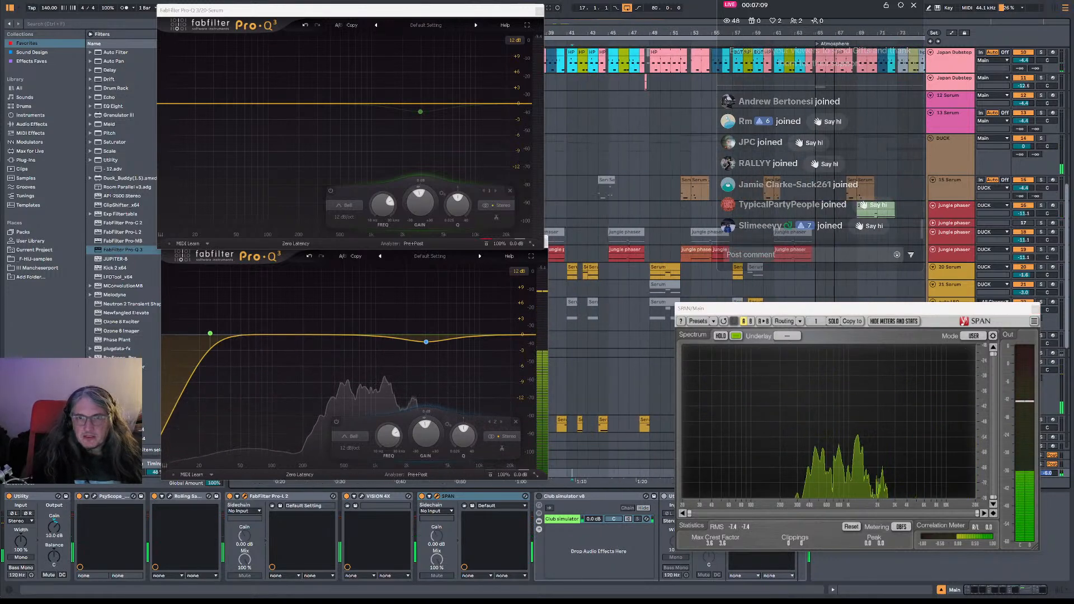
pyautogui.press('-')
pyautogui.press('-')
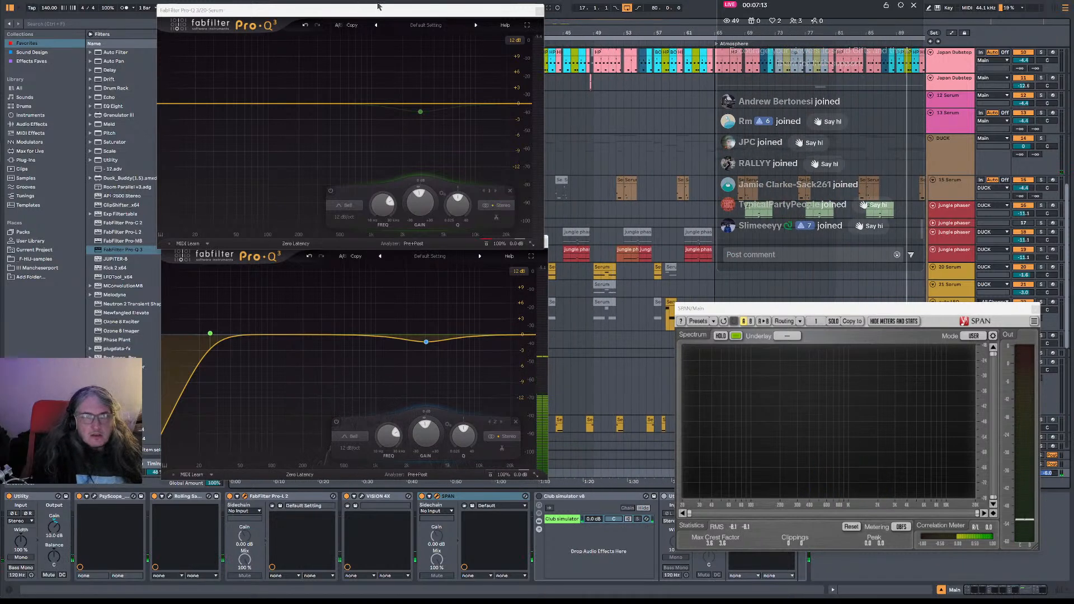
pyautogui.moveTo(377, 7); pyautogui.dragTo(263, 7)
pyautogui.moveTo(504, 240); pyautogui.dragTo(359, 257)
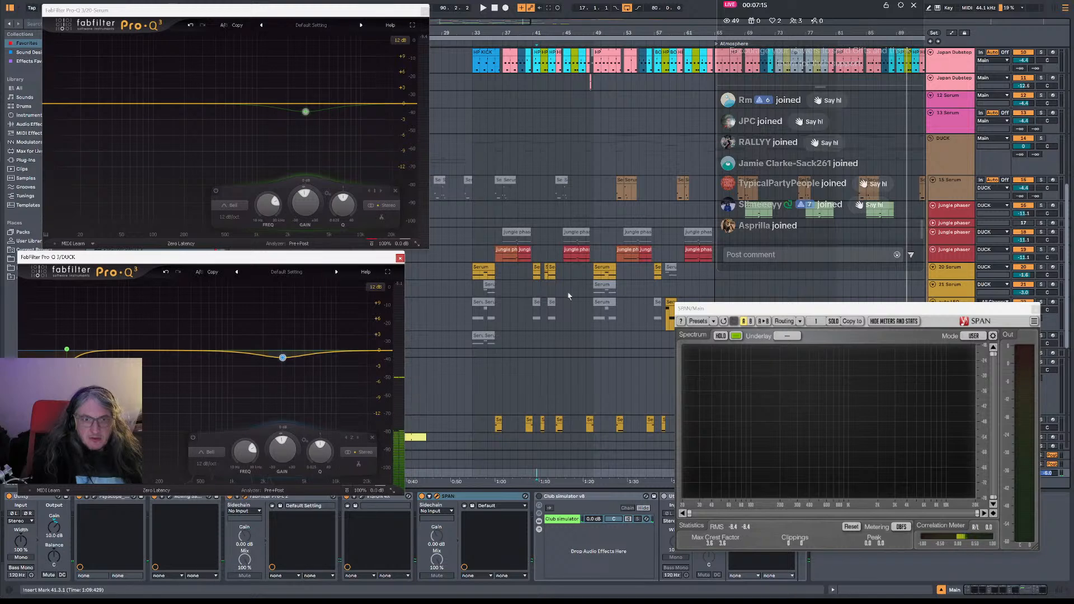
# Play the mix twice from bar 32 on the 20 Serum track to examine the bass's entry in SPAN.
pyautogui.click(465, 279)
pyautogui.press('space')
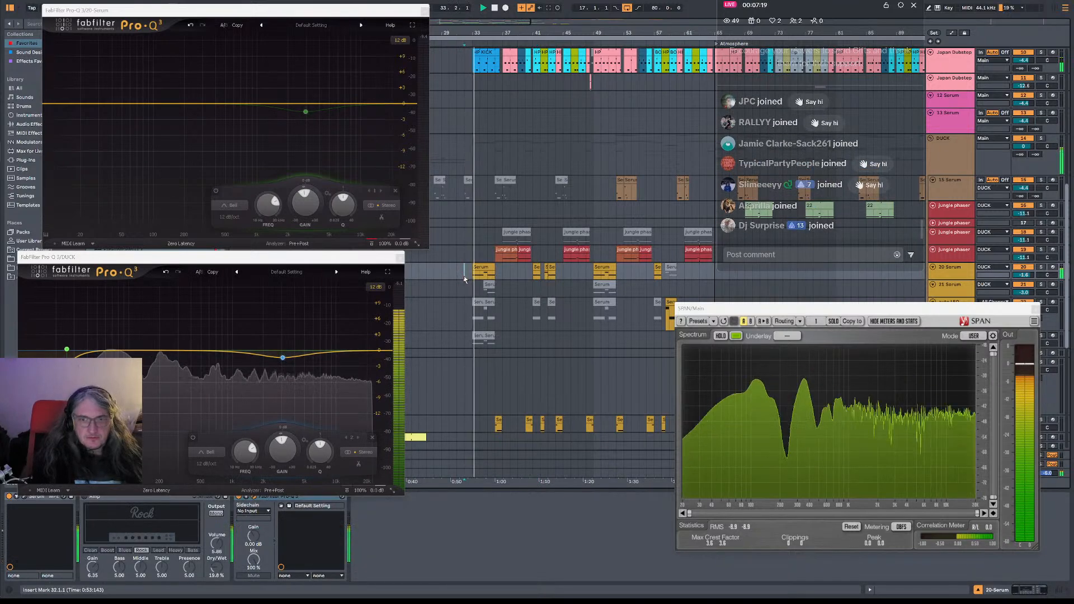
pyautogui.press('space')
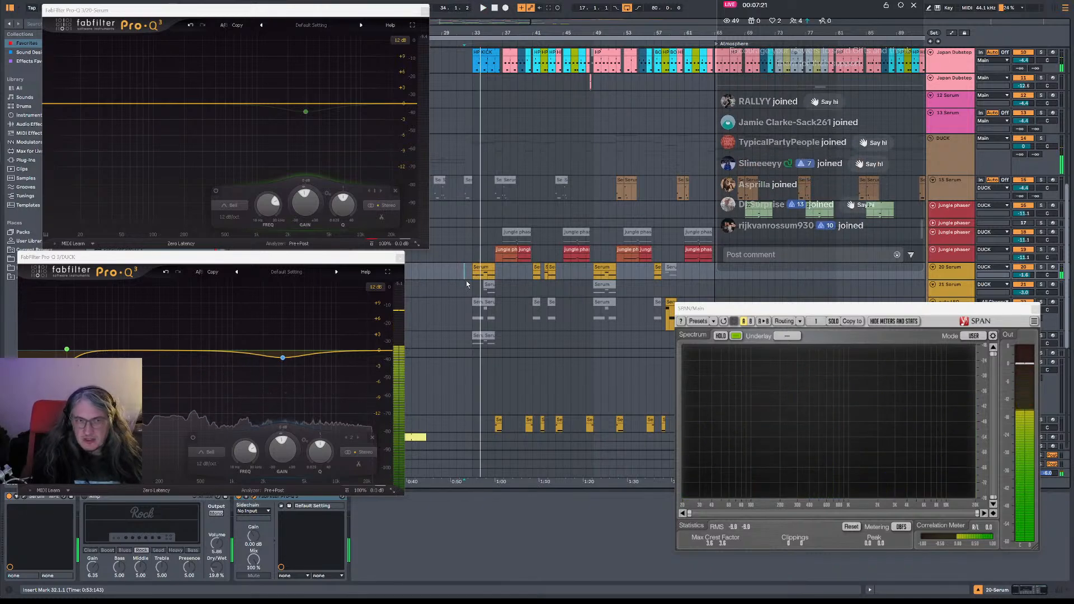
pyautogui.press('space')
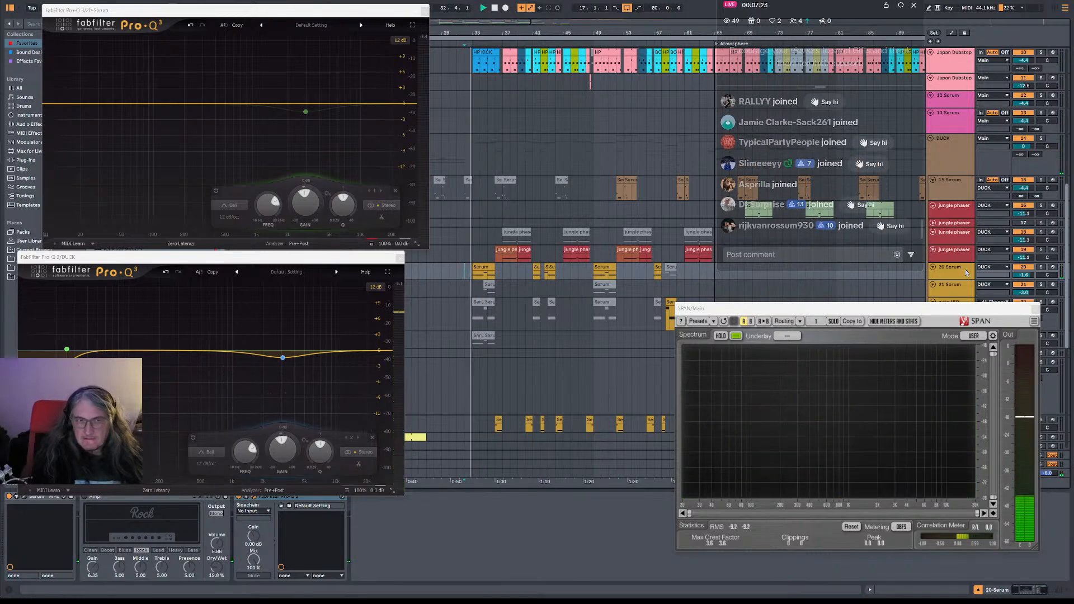
pyautogui.click(966, 270)
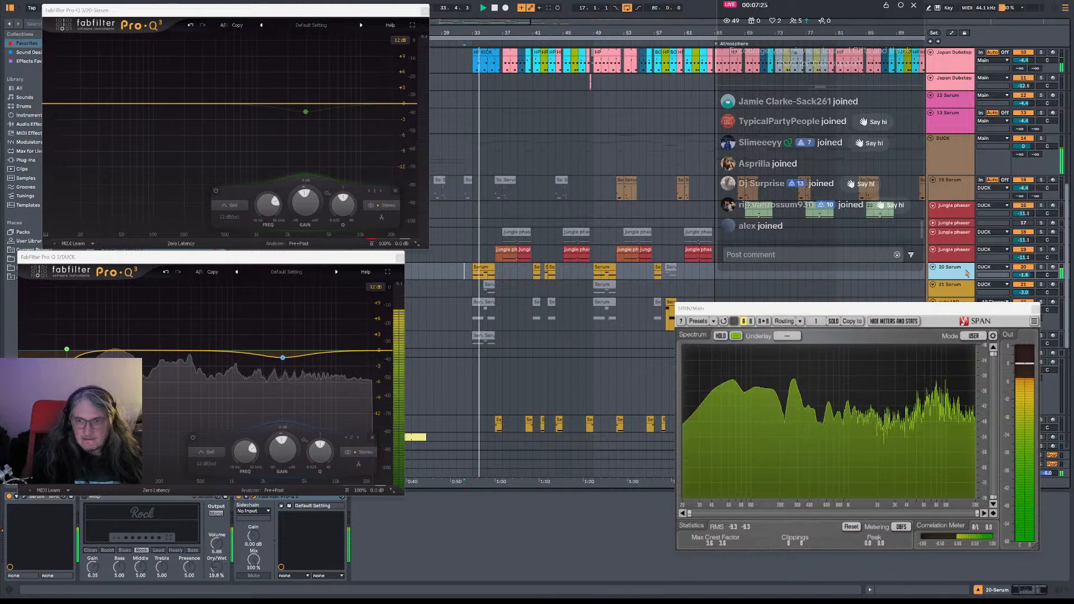
pyautogui.press('space')
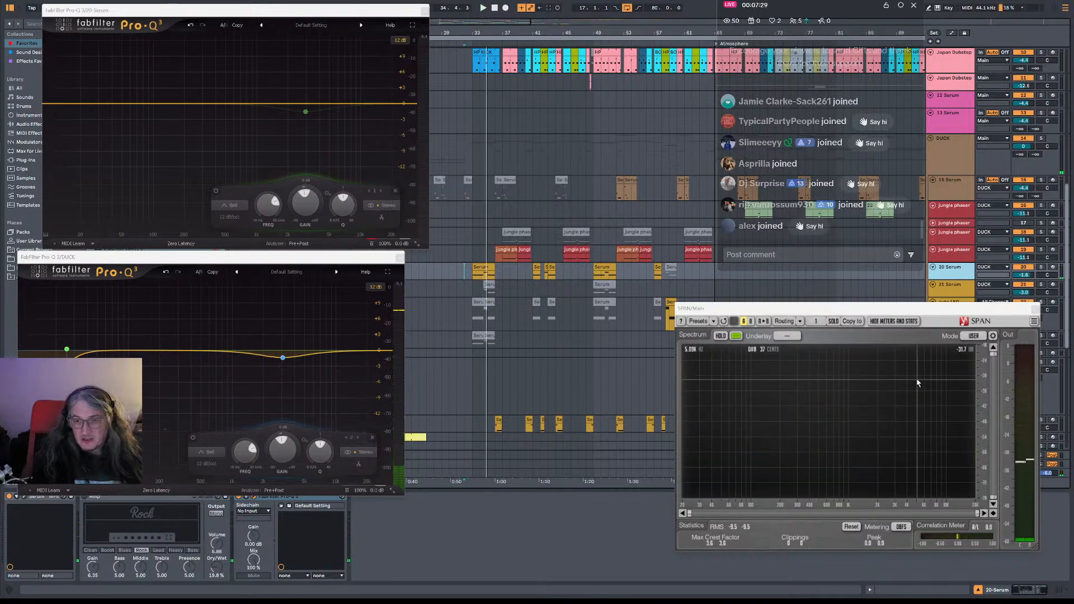
# Play the 20 Serum clip from bar 33 briefly to check its spectrum in SPAN.
pyautogui.click(473, 278)
pyautogui.press('space')
pyautogui.press('space')
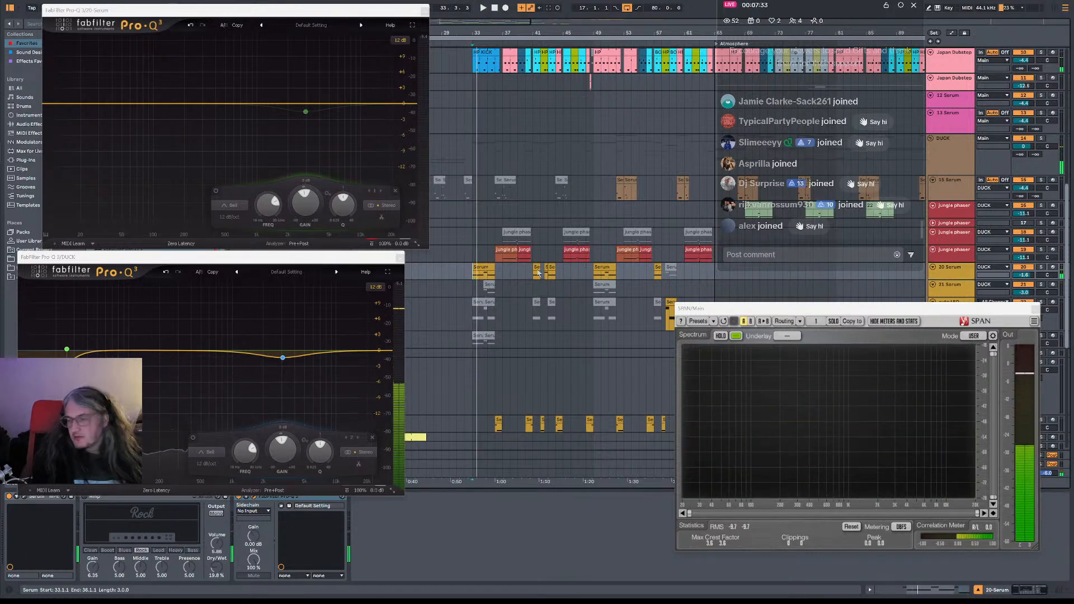
# Close SPAN, bring up VISION 4X from the Main track's devices, and place and enlarge it beside the EQ windows.
pyautogui.moveTo(955, 307); pyautogui.dragTo(807, 297)
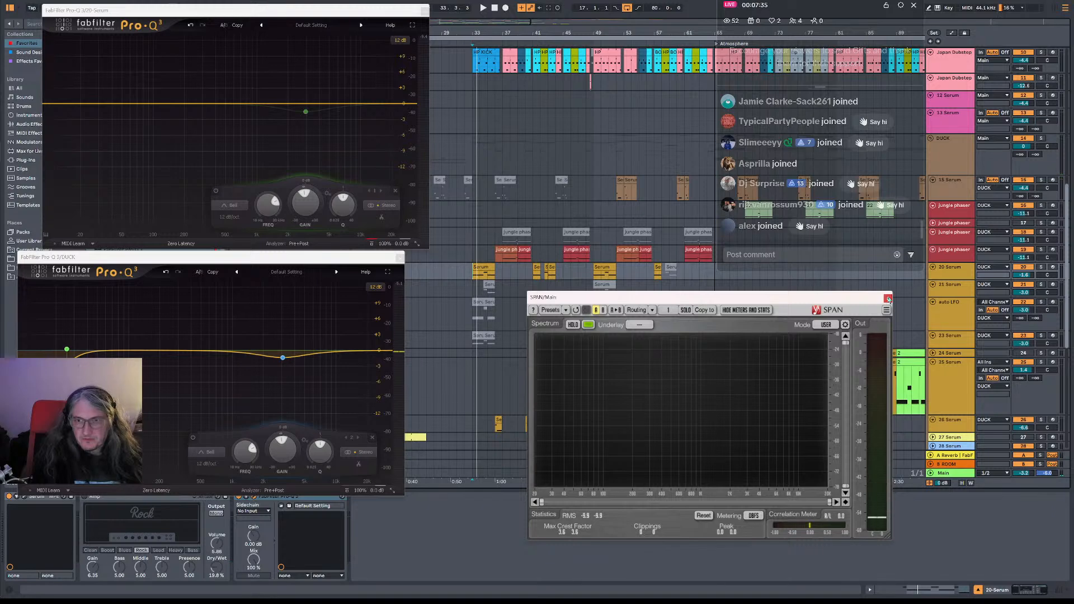
pyautogui.click(968, 476)
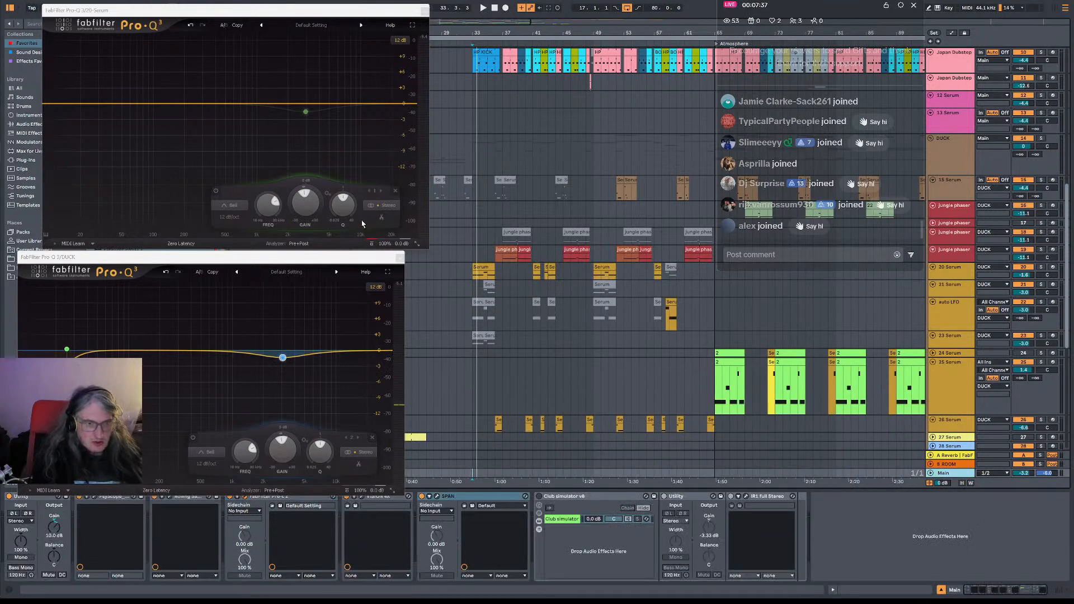
pyautogui.moveTo(323, 256); pyautogui.dragTo(326, 244)
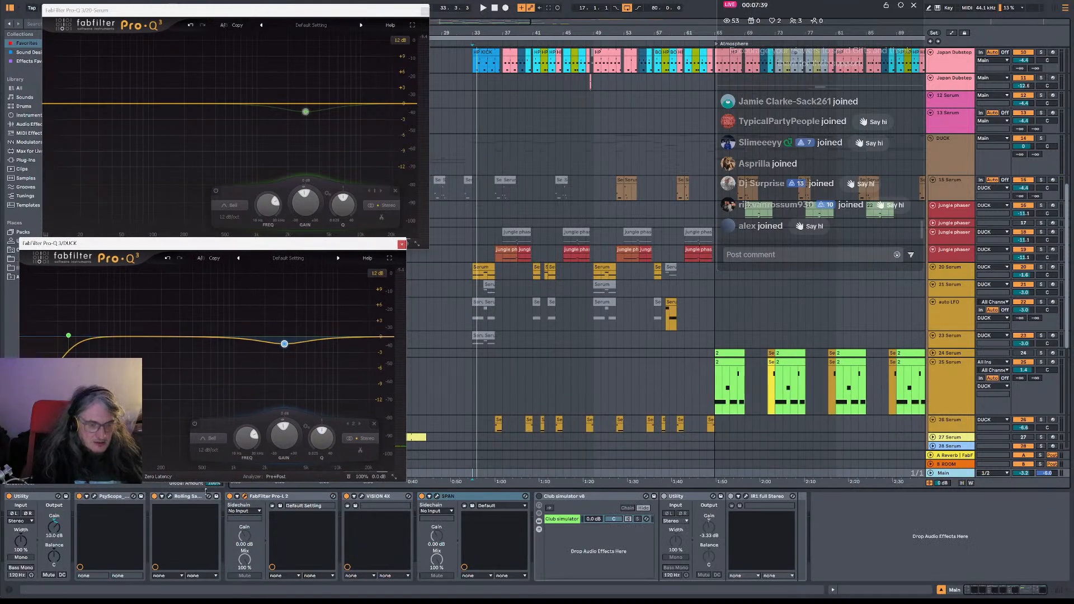
pyautogui.click(363, 497)
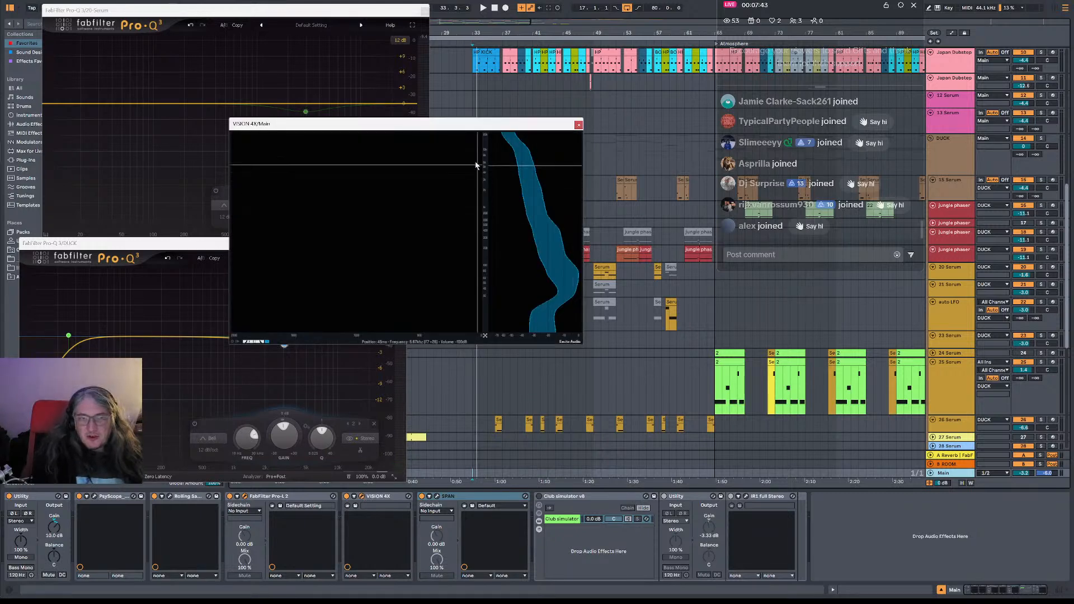
pyautogui.moveTo(494, 127); pyautogui.dragTo(718, 279)
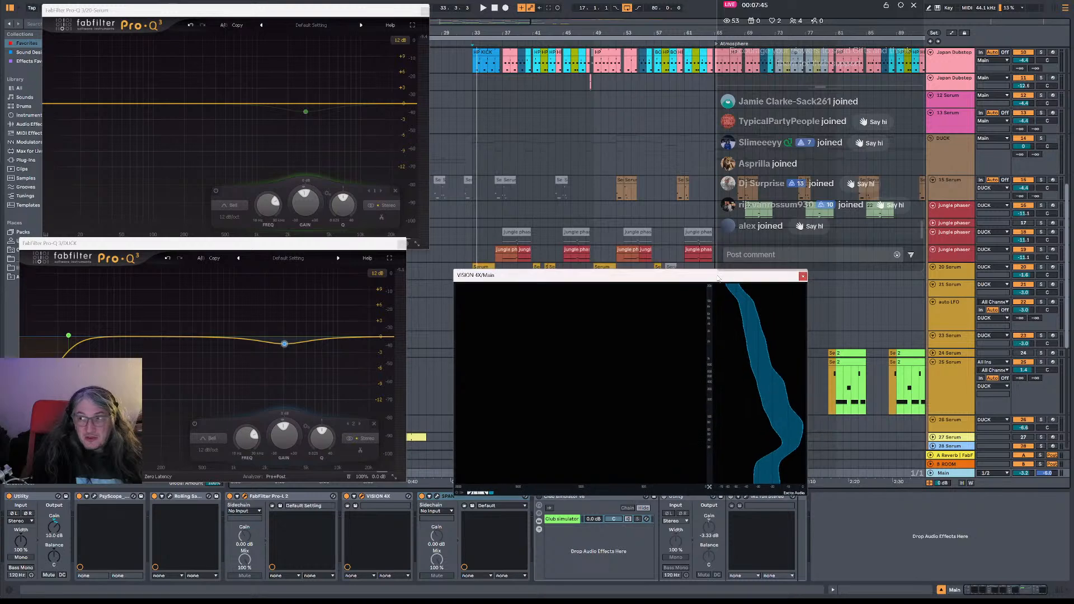
pyautogui.moveTo(800, 485); pyautogui.dragTo(859, 524)
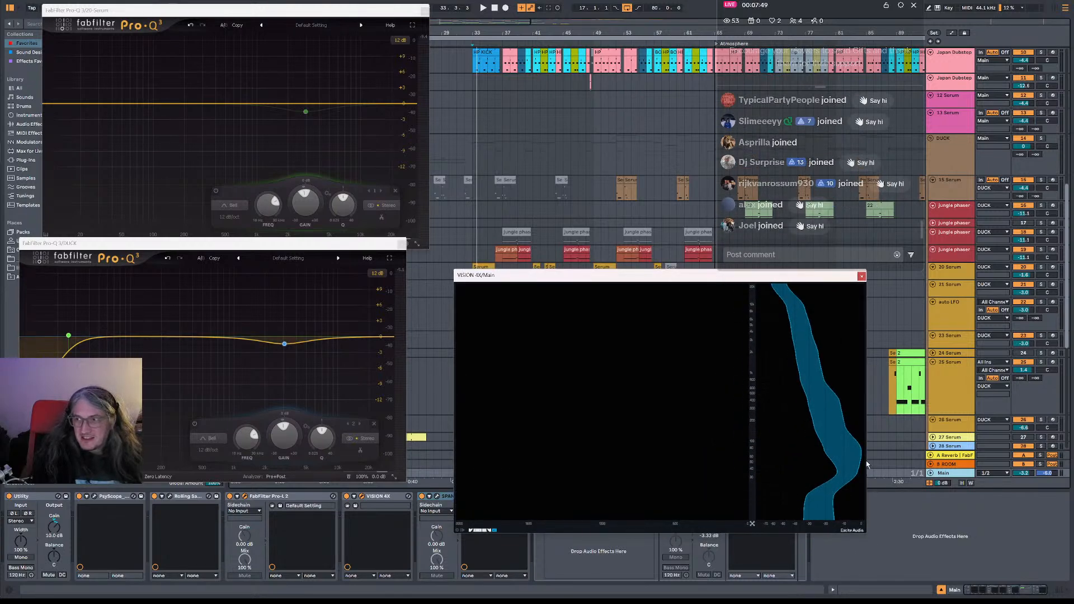
# Play the bass from bar 33 in short bursts to examine it in VISION 4X, and freeze the spectrogram display.
pyautogui.press('space')
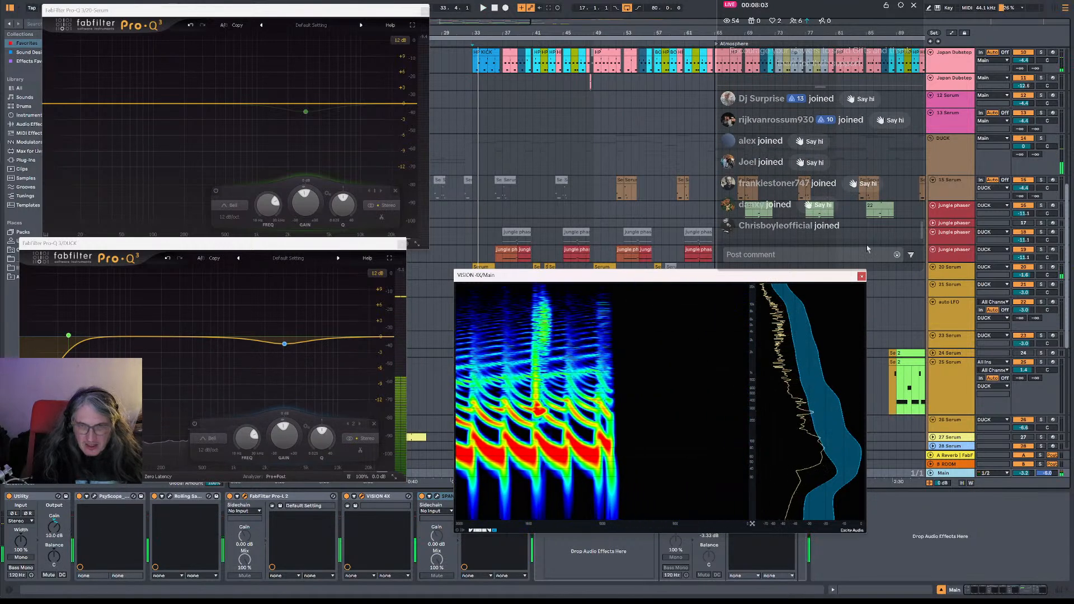
pyautogui.press('space')
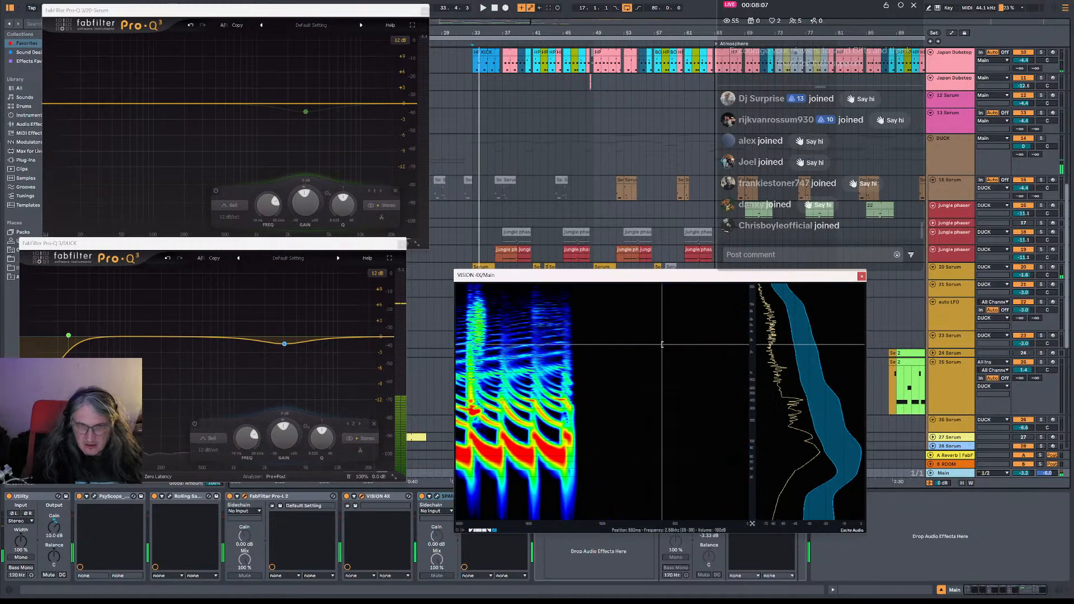
pyautogui.press('space')
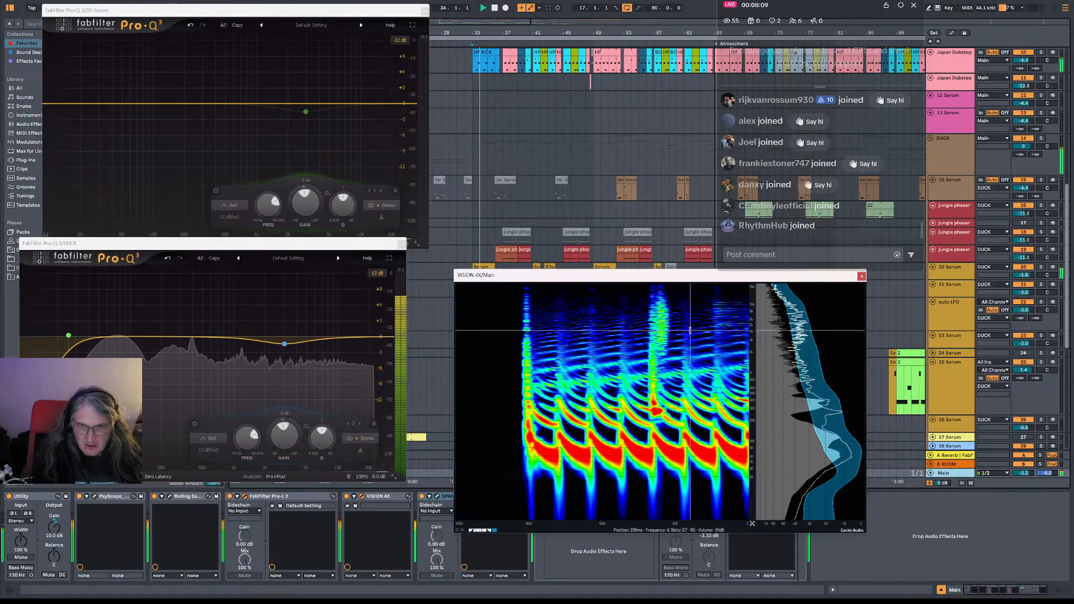
pyautogui.press('space')
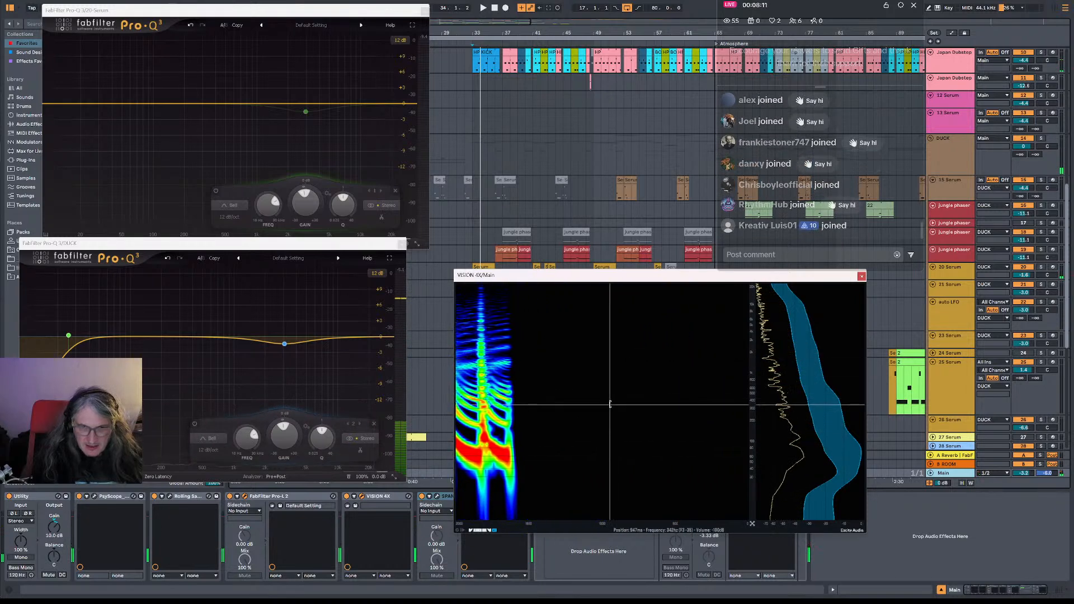
pyautogui.press('space')
pyautogui.press('space')
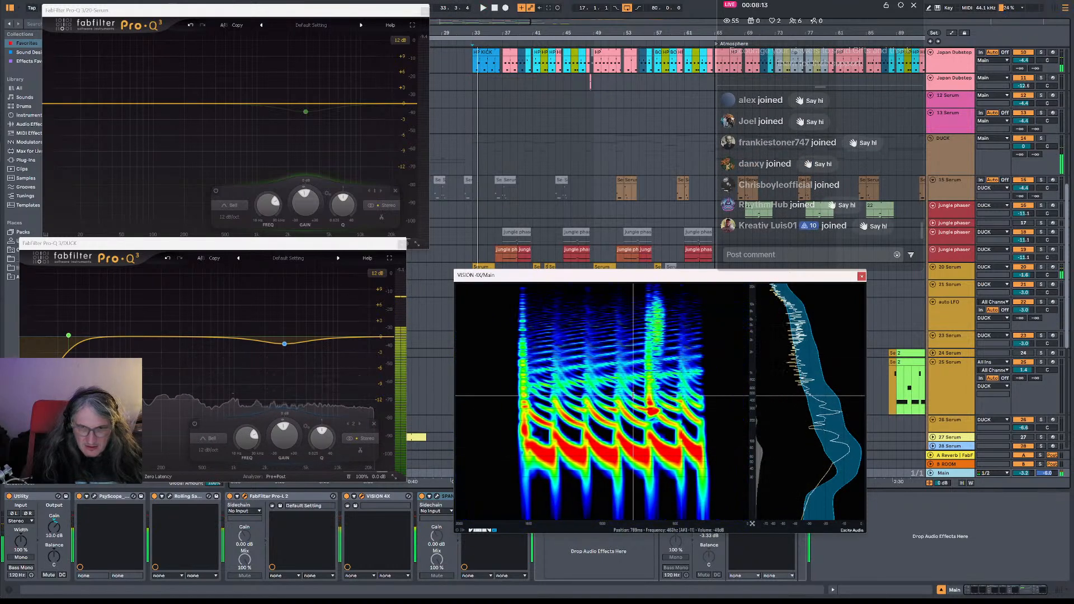
pyautogui.press('space')
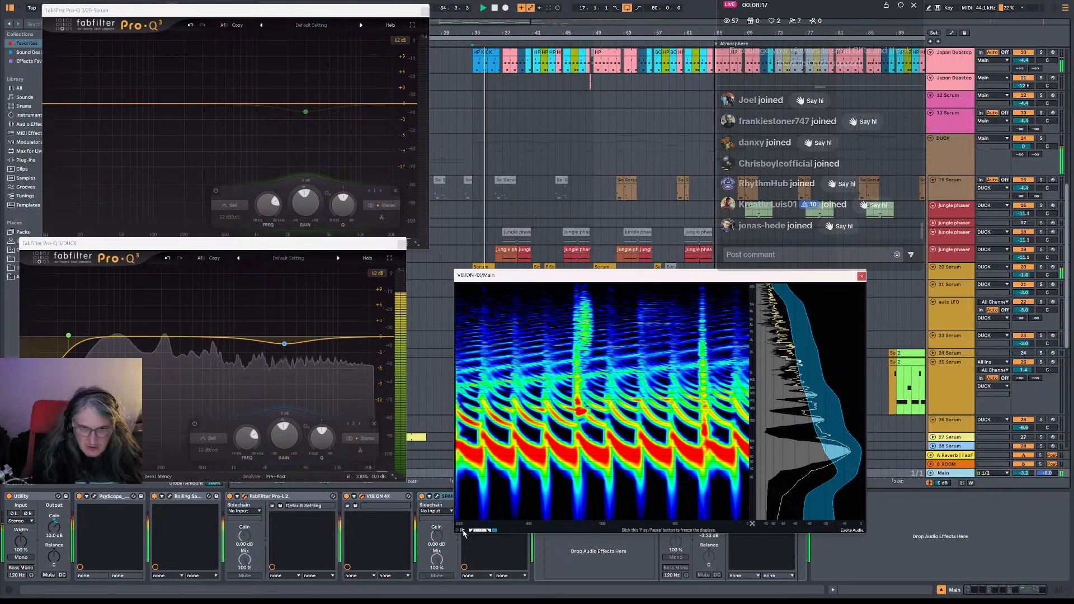
pyautogui.click(463, 530)
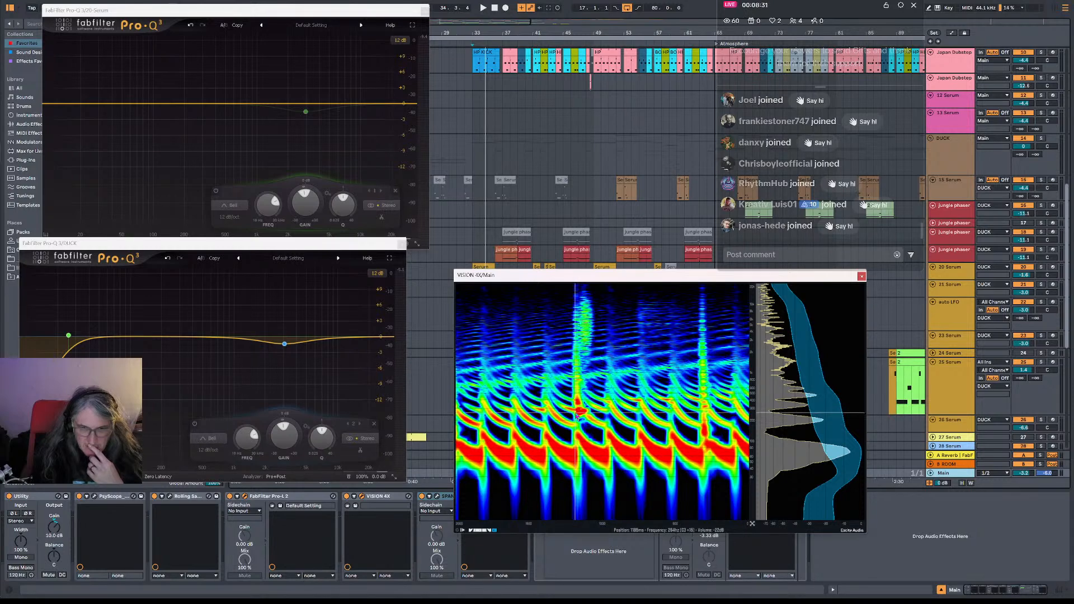
# Play the drop from bar 33 to check its loudness in the Main track's Pro-L 2, and close the limiter window.
pyautogui.press('space')
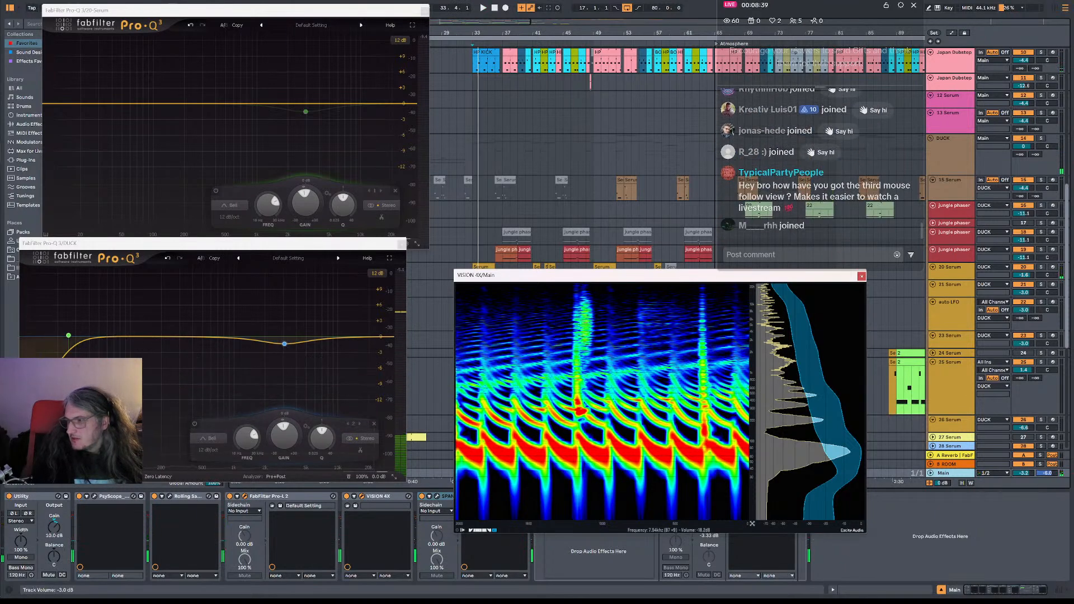
pyautogui.moveTo(1073, 159); pyautogui.dragTo(339, 204)
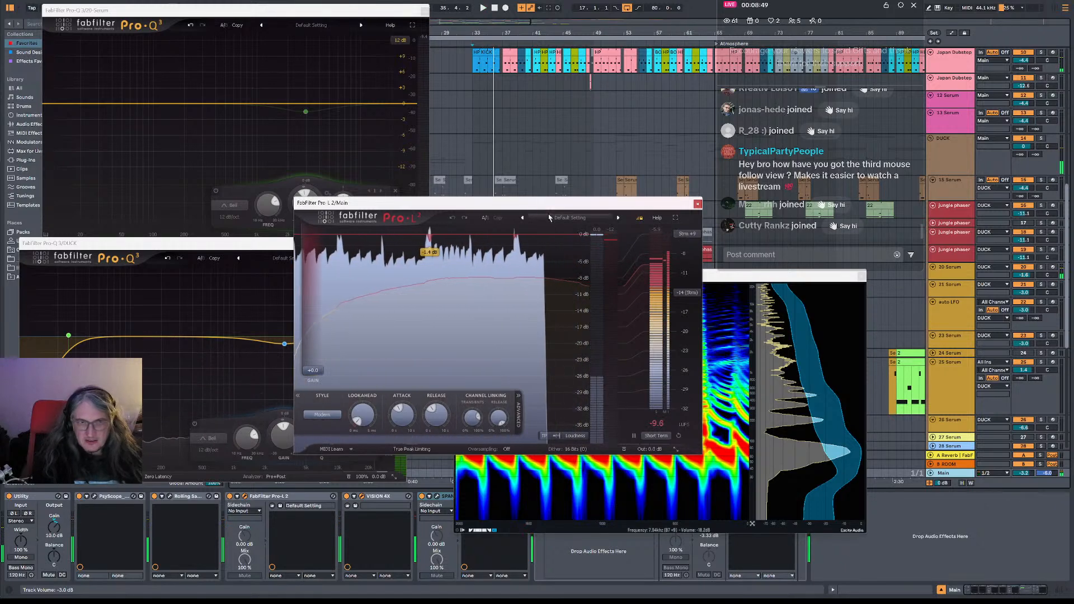
pyautogui.click(697, 203)
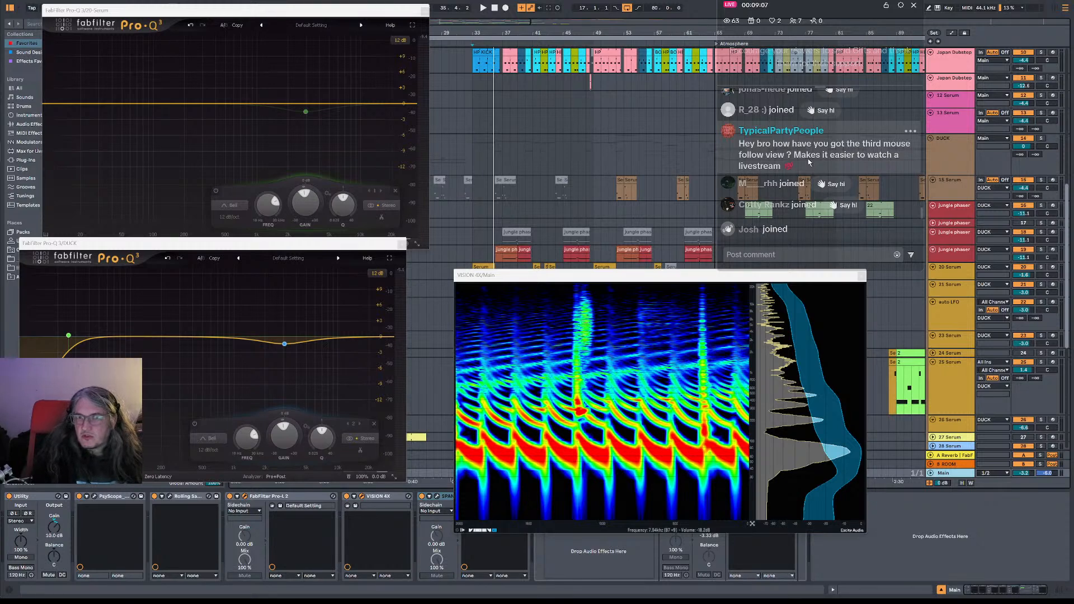
pyautogui.scroll(1, 808, 162)
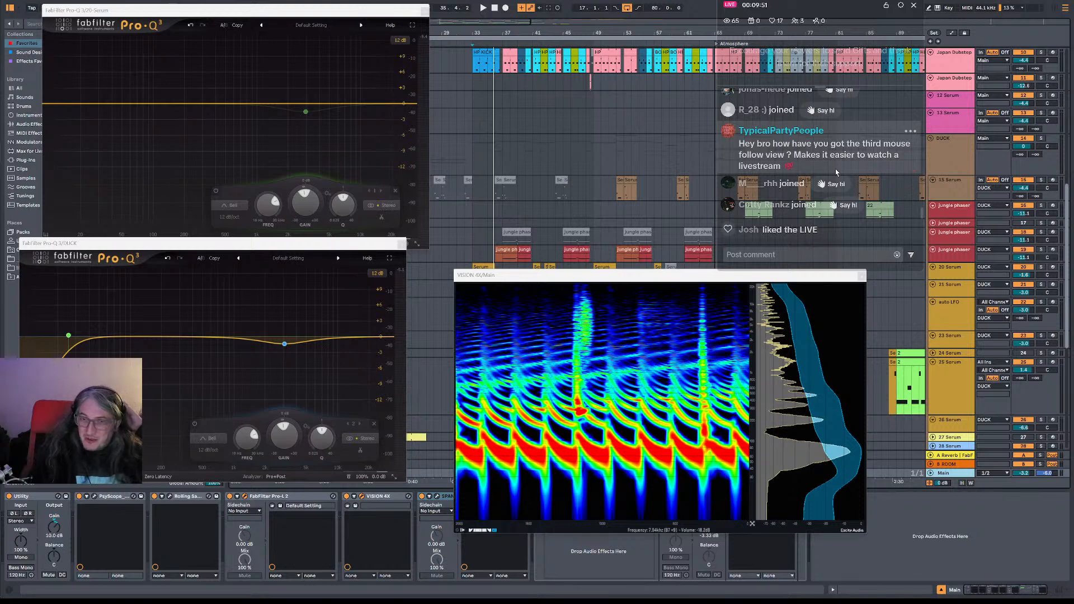
pyautogui.scroll(1, 836, 173)
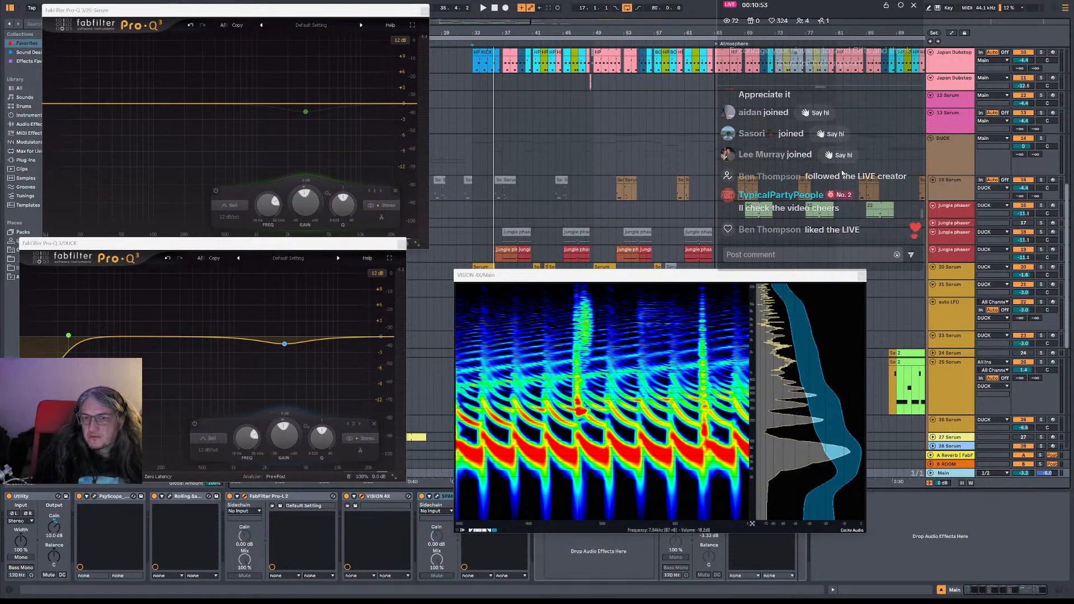
pyautogui.scroll(1, 842, 174)
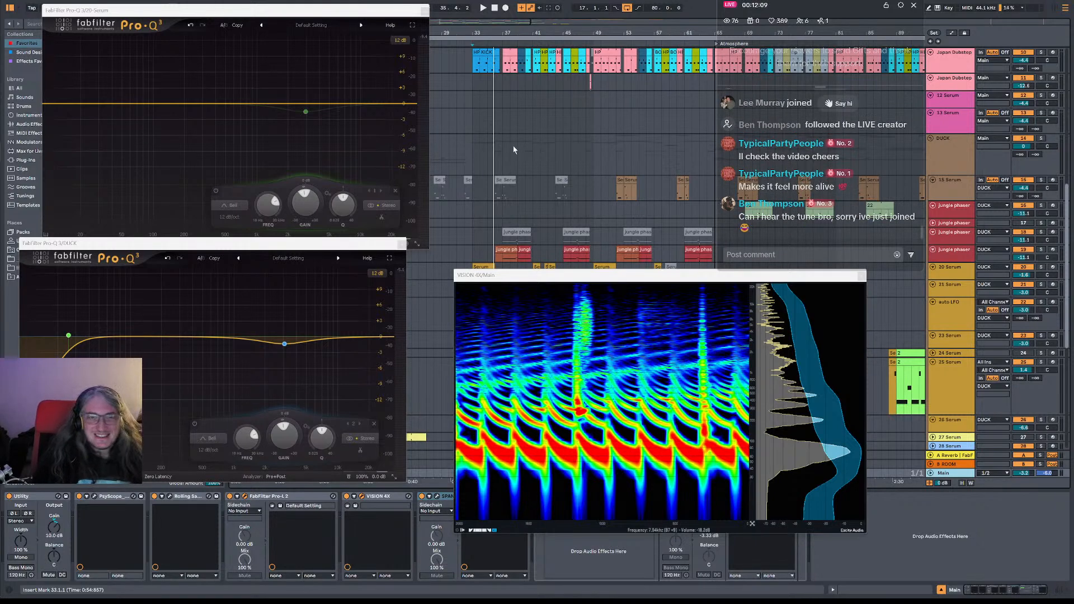
# Move the 20 Serum Pro-Q 3 window aside and play the arrangement from the intro at bar 17.
pyautogui.click(466, 126)
pyautogui.click(391, 14)
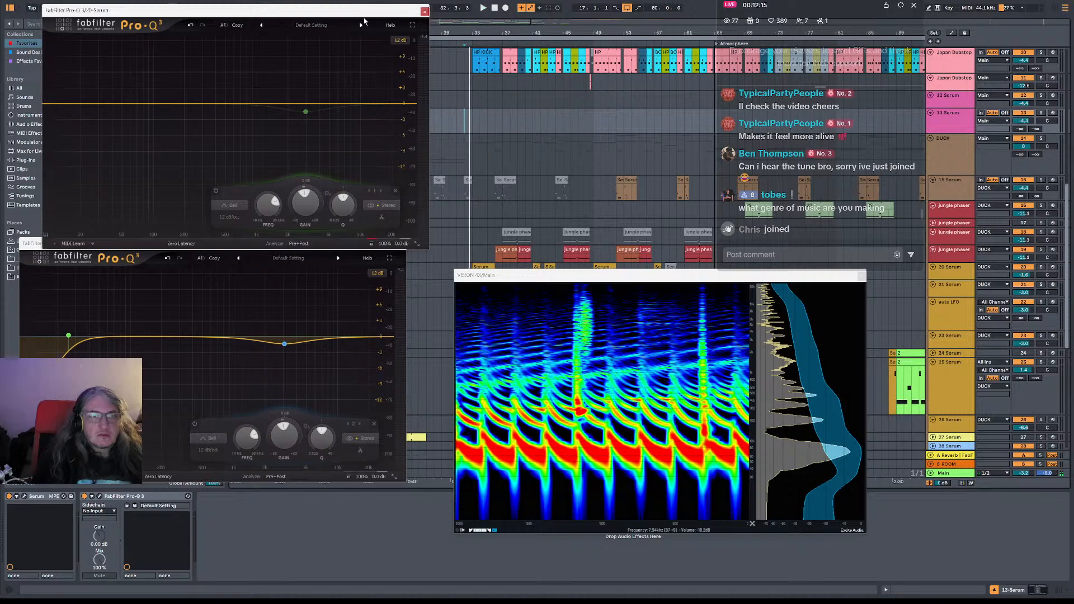
pyautogui.moveTo(391, 14); pyautogui.dragTo(283, 58)
pyautogui.click(352, 118)
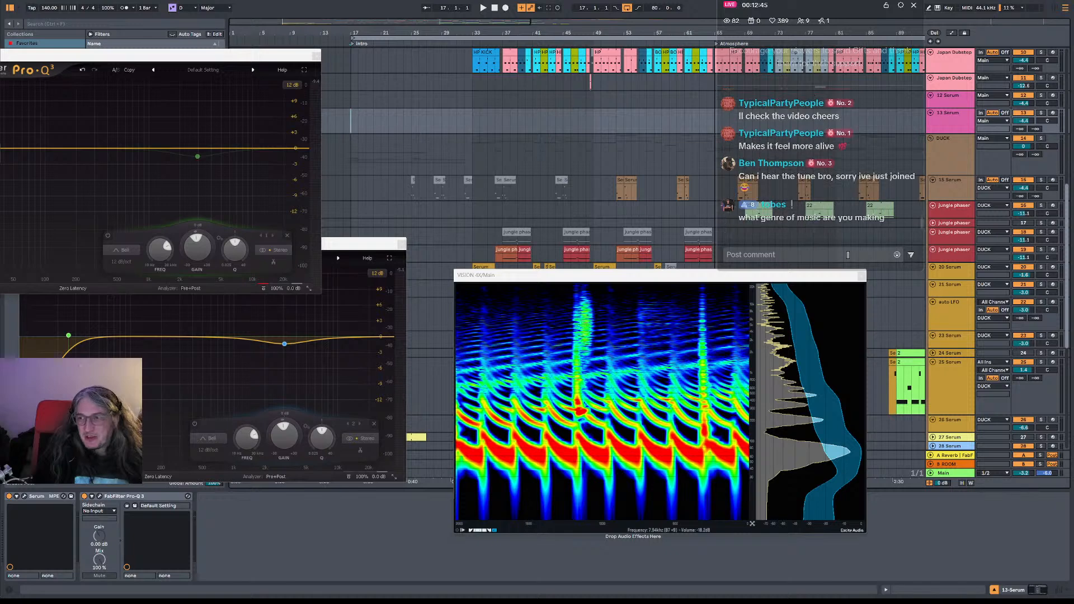
pyautogui.press('space')
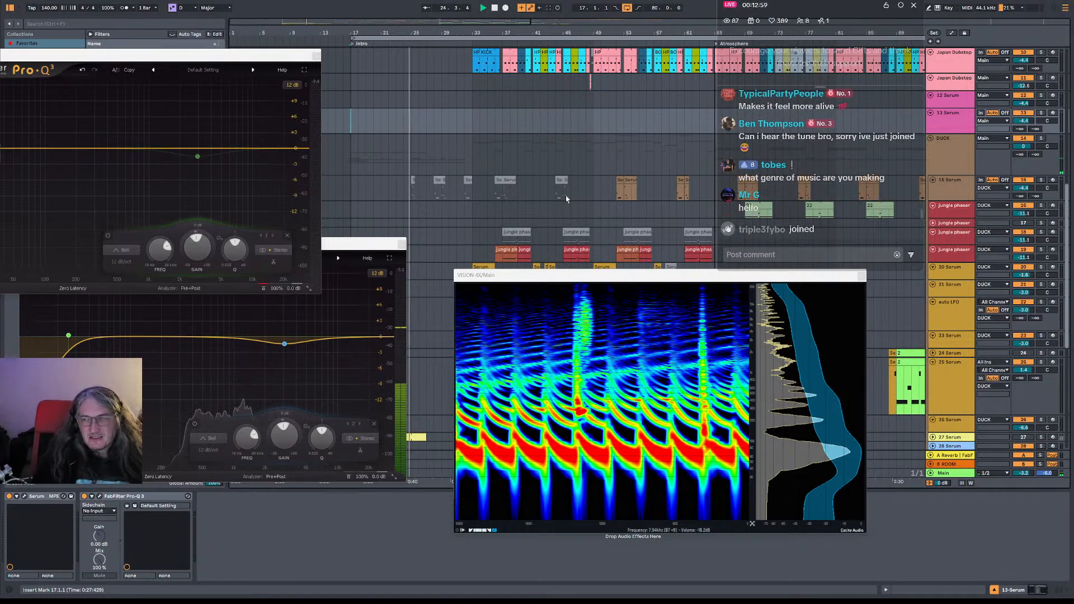
pyautogui.scroll(2, 457, 164)
pyautogui.scroll(2, 458, 164)
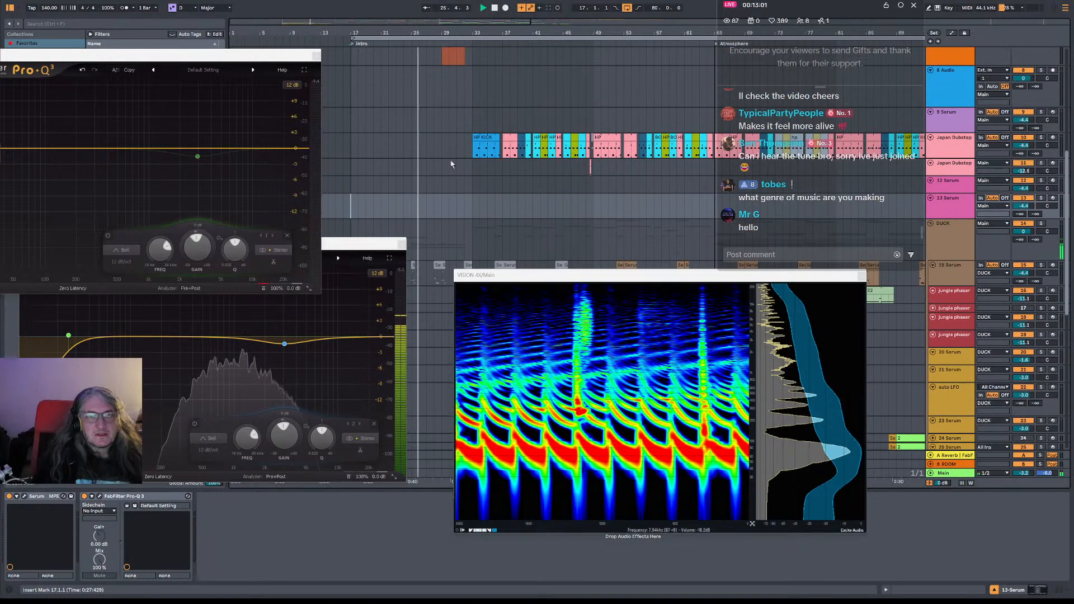
pyautogui.scroll(-6, 453, 162)
pyautogui.scroll(12, 452, 162)
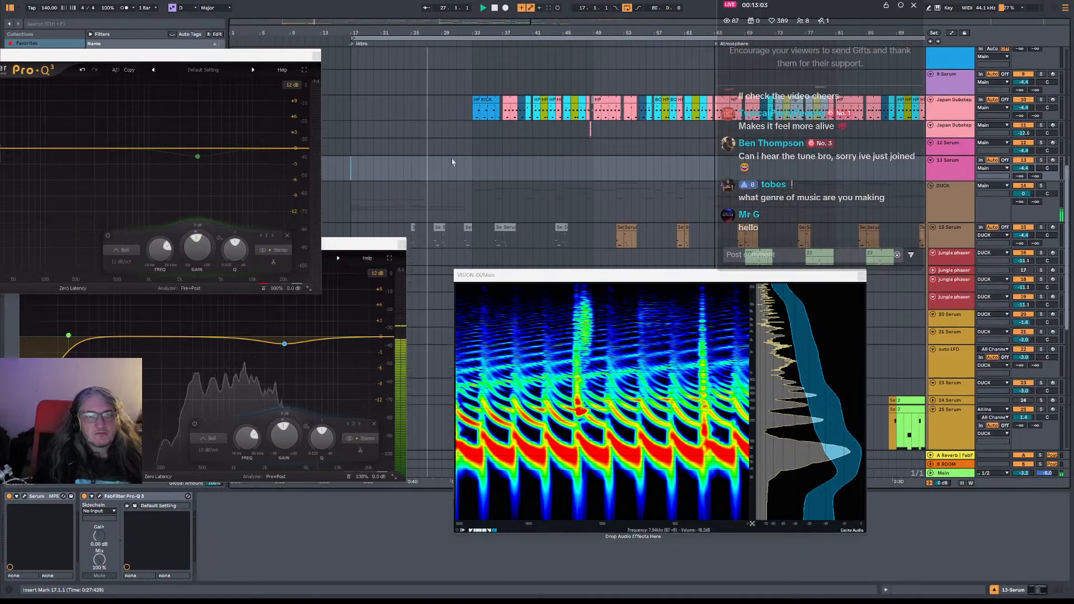
pyautogui.scroll(4, 452, 162)
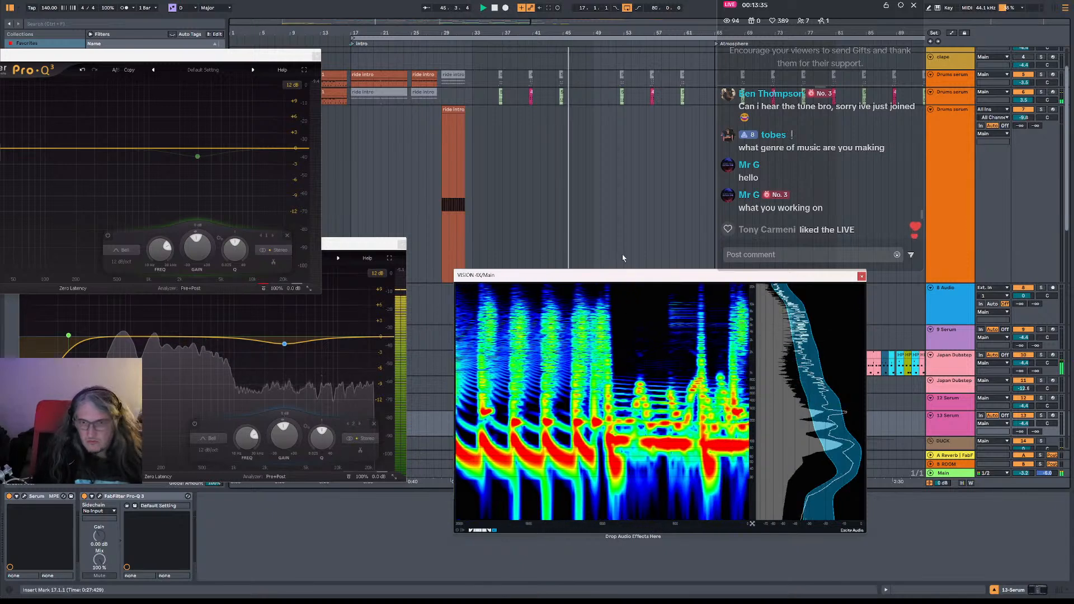
# Lower the Main track's volume to about -13 dB while the arrangement plays.
pyautogui.scroll(-3, 1023, 472)
pyautogui.scroll(-1, 1023, 473)
pyautogui.scroll(-2, 1024, 472)
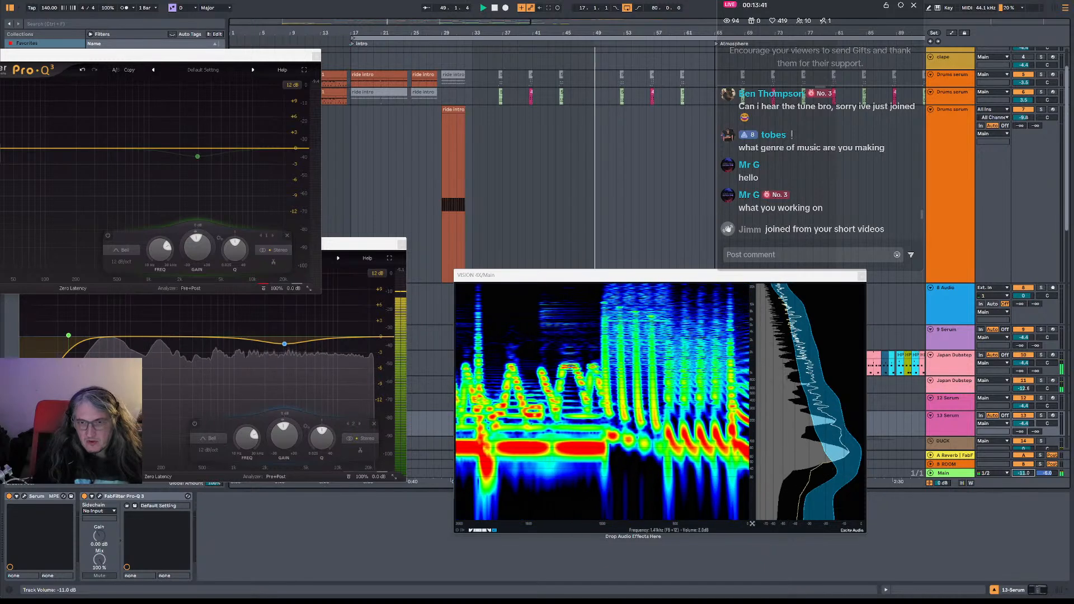
pyautogui.scroll(-1, 1023, 473)
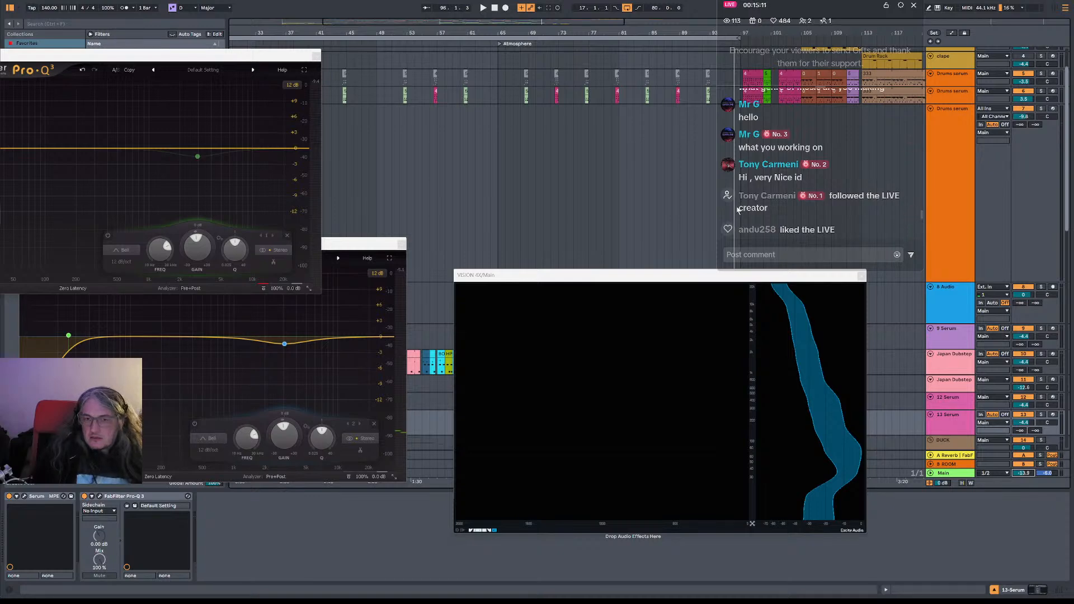
# Play the drop from bar 32 with the Drums serum track selected to examine its spectrum in VISION 4X.
pyautogui.moveTo(636, 22); pyautogui.dragTo(595, 29)
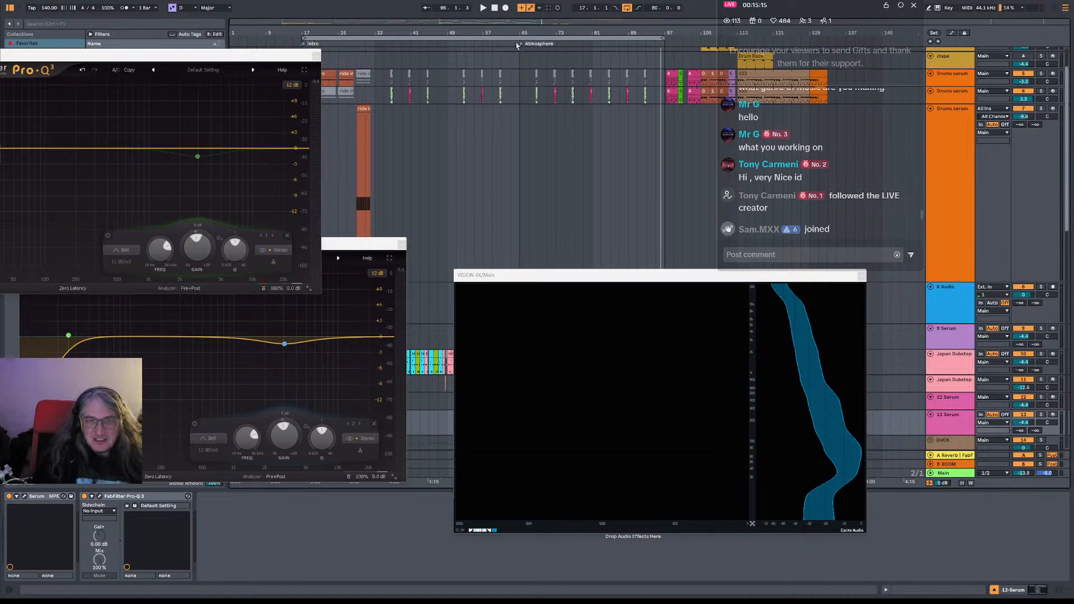
pyautogui.moveTo(387, 30); pyautogui.dragTo(390, 36)
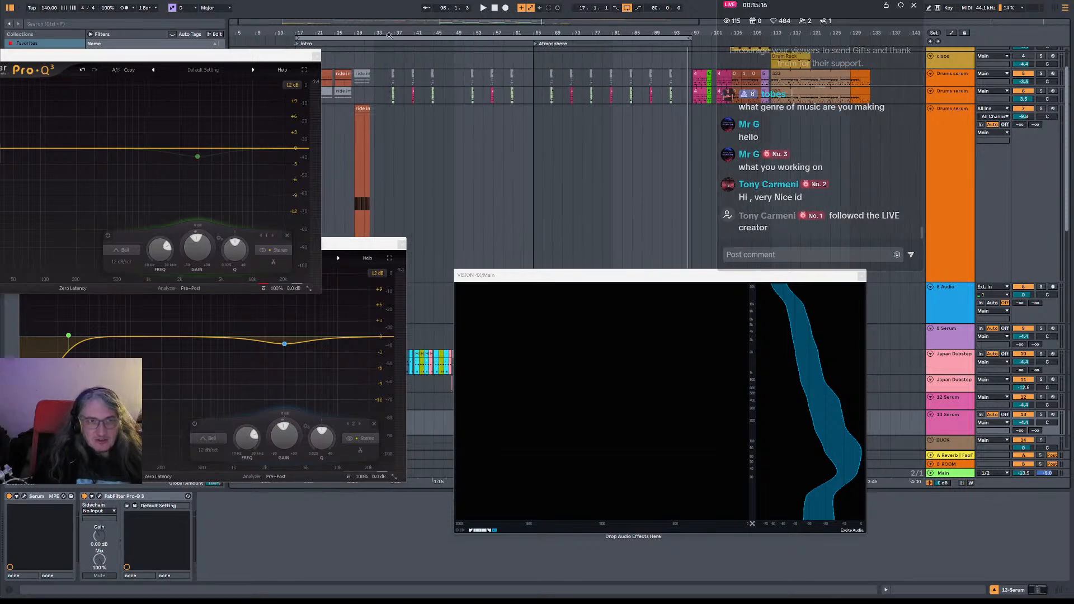
pyautogui.click(369, 132)
pyautogui.click(373, 136)
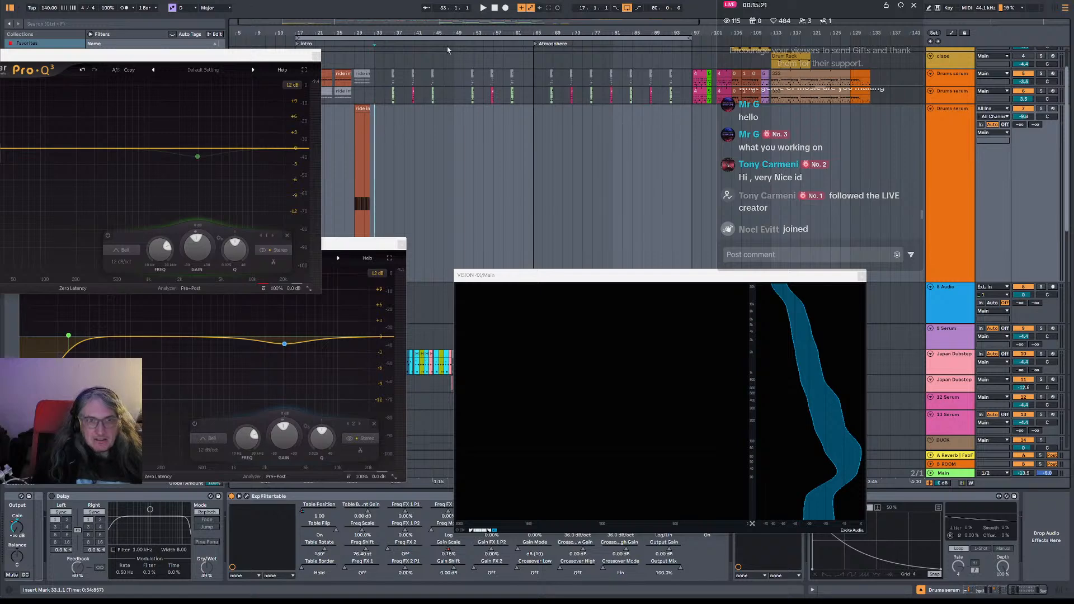
pyautogui.moveTo(448, 32); pyautogui.dragTo(448, 41)
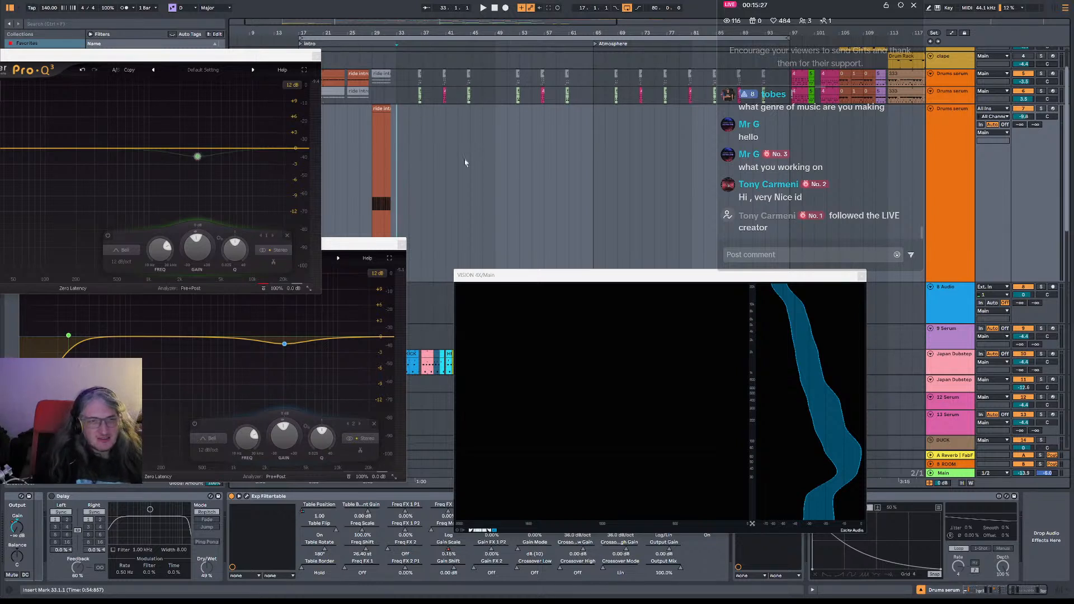
pyautogui.click(392, 173)
pyautogui.press('space')
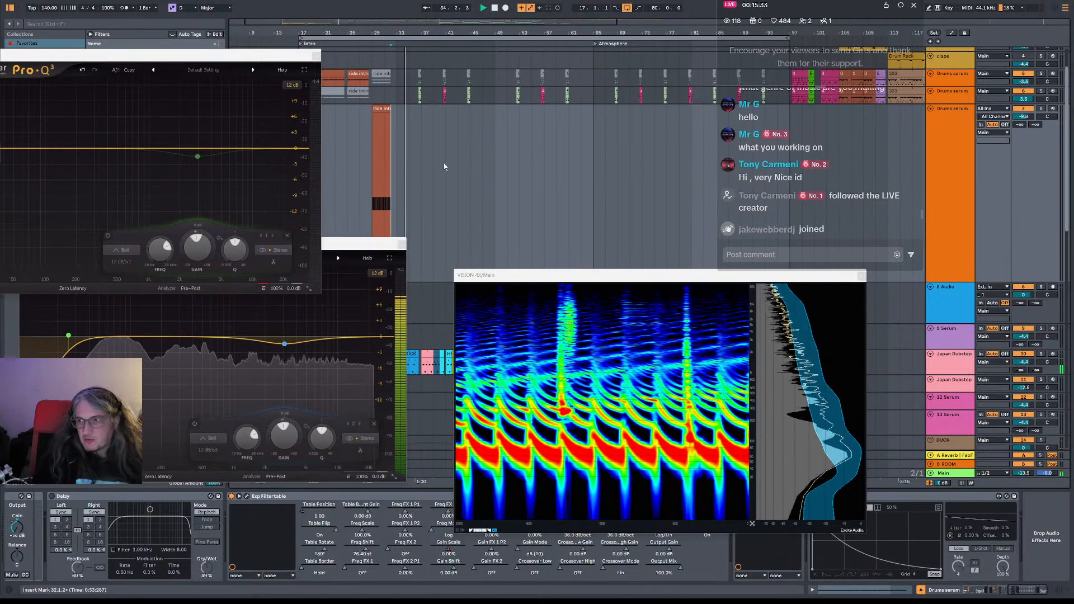
# Stop the playback and play the build-up into the drop from bar 29, checking it in VISION 4X.
pyautogui.press('space')
pyautogui.press('space')
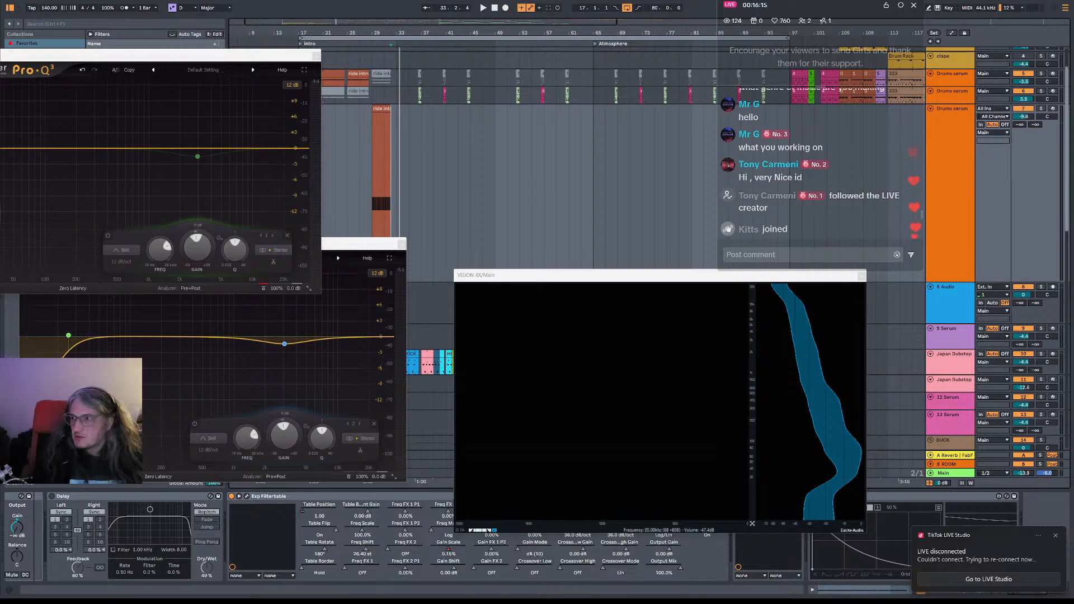
pyautogui.click(364, 156)
pyautogui.press('space')
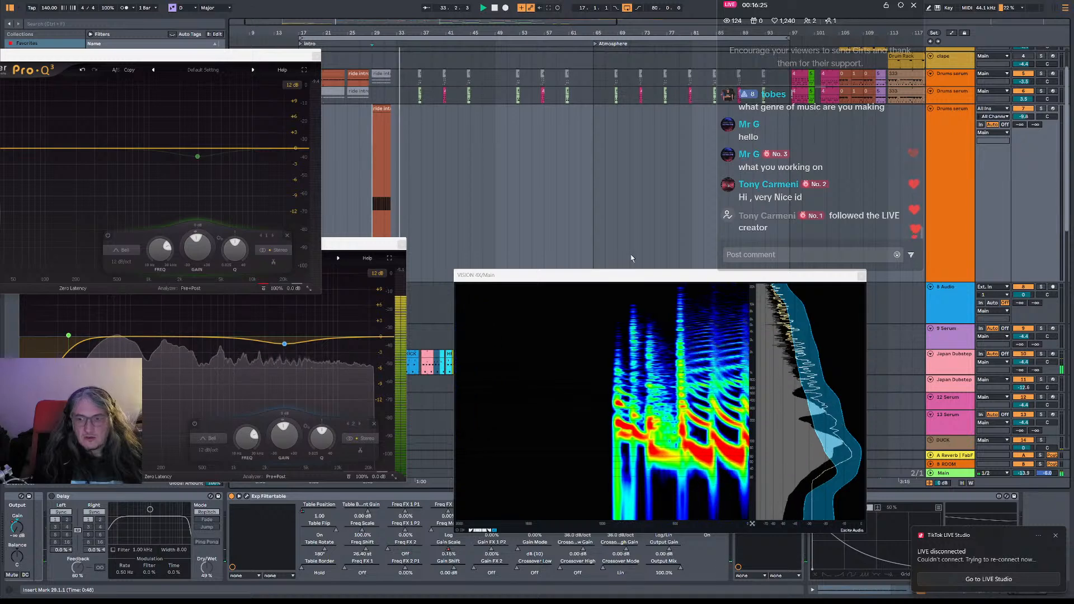
# Dismiss the TikTok LIVE Studio disconnection notification and stop the playback.
pyautogui.click(1055, 539)
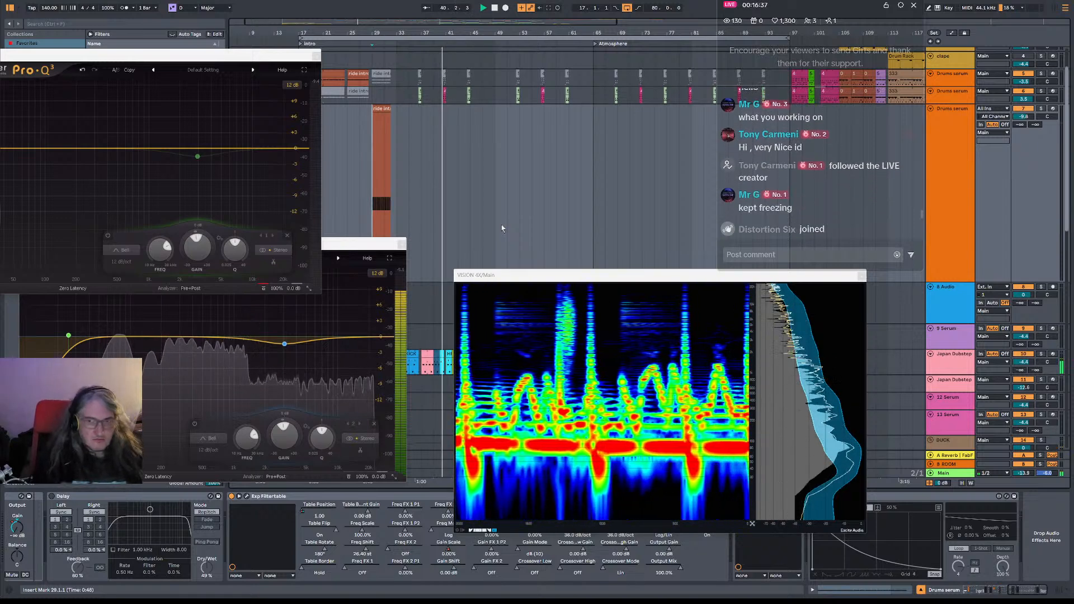
pyautogui.click(618, 186)
pyautogui.press('space')
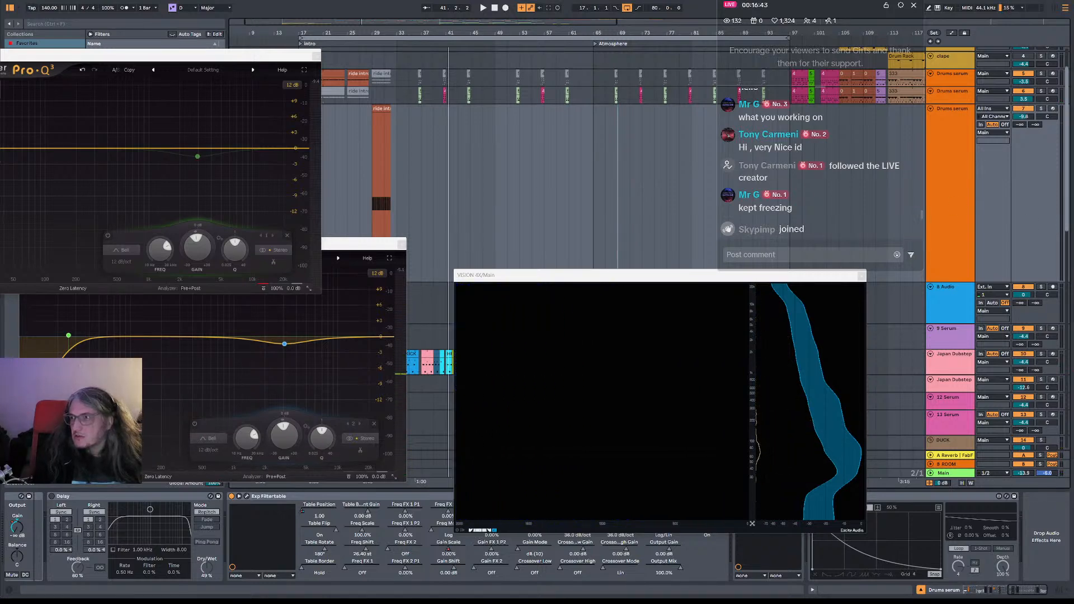
# Play the drop from bar 33 repeatedly to check its spectrum in VISION 4X.
pyautogui.click(570, 201)
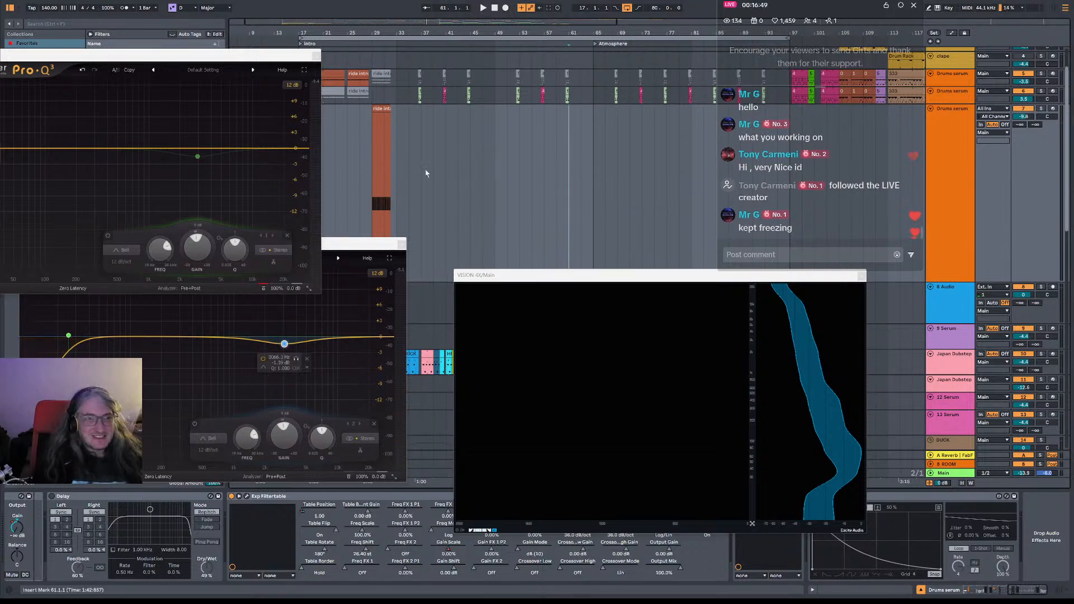
pyautogui.click(397, 172)
pyautogui.press('space')
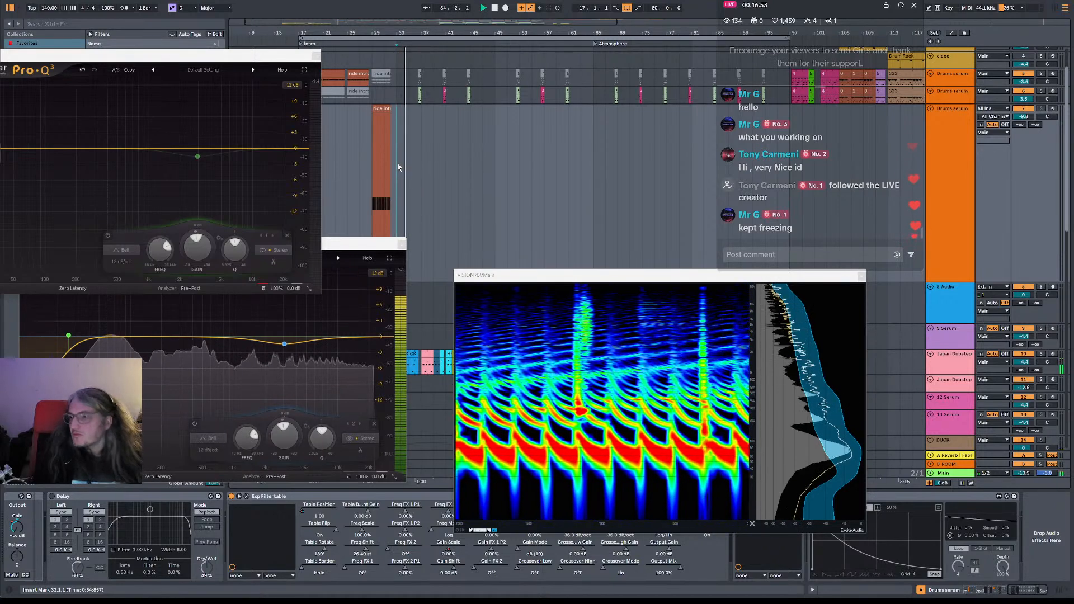
pyautogui.press('space')
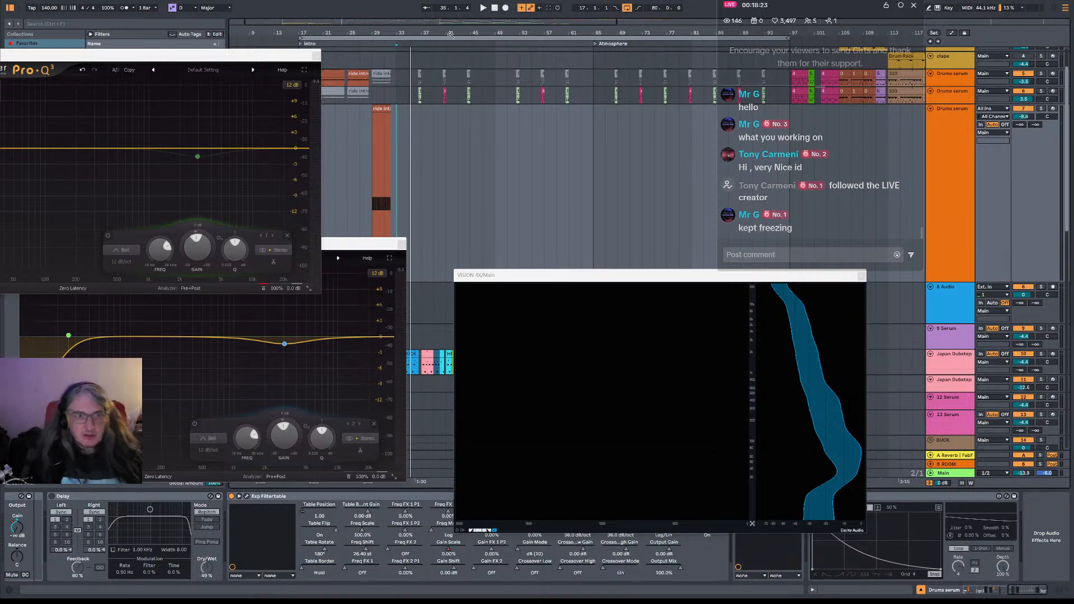
pyautogui.press('space')
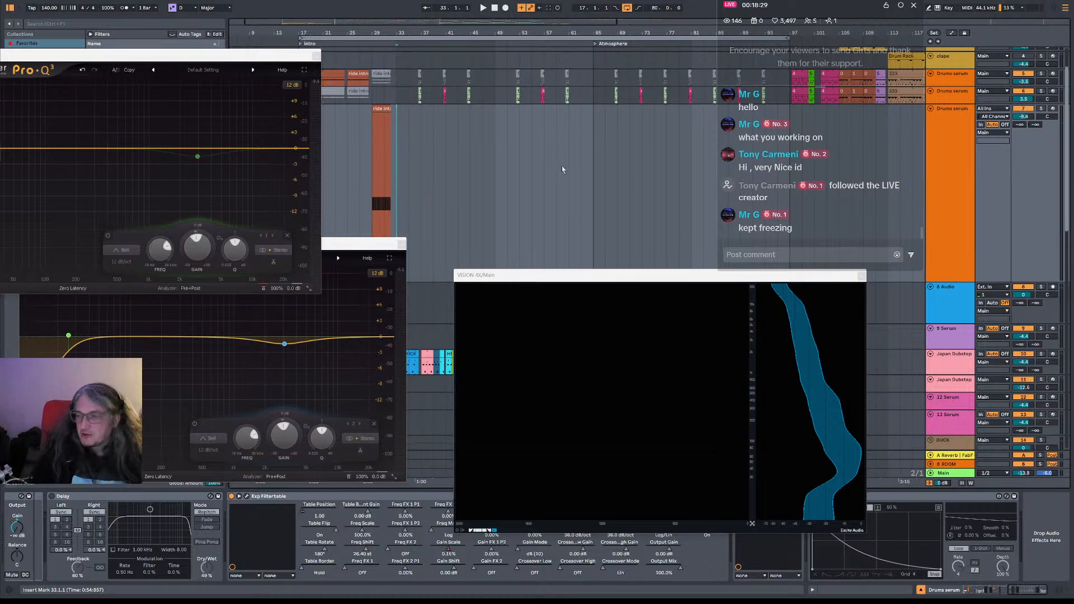
pyautogui.press('space')
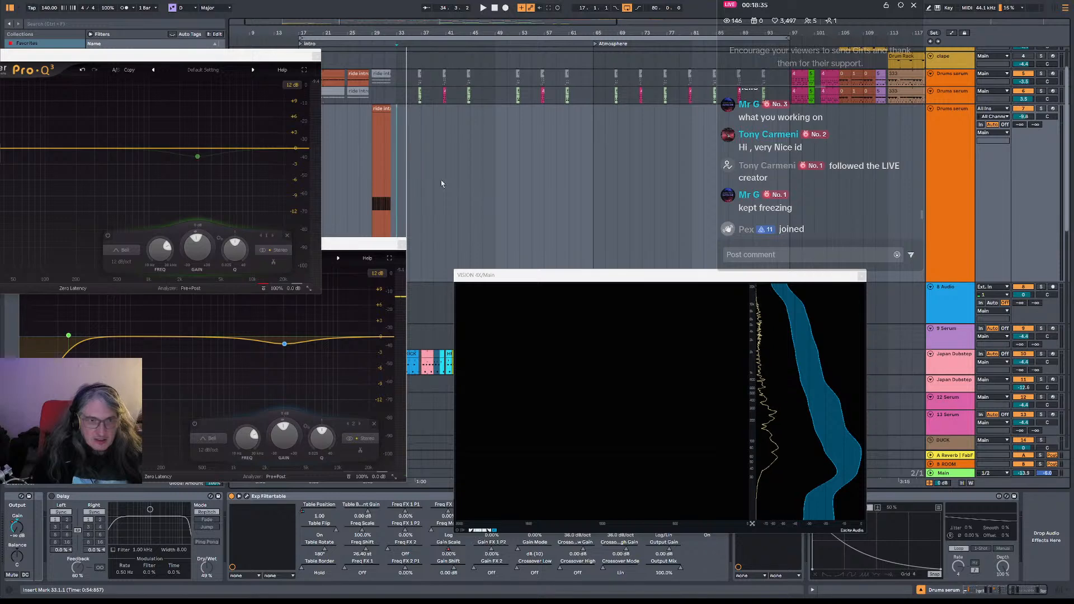
# Play the drop from bar 33 with the Japan Dubstep kit track selected, examining its low end in VISION 4X.
pyautogui.scroll(1, 414, 180)
pyautogui.scroll(-5, 413, 180)
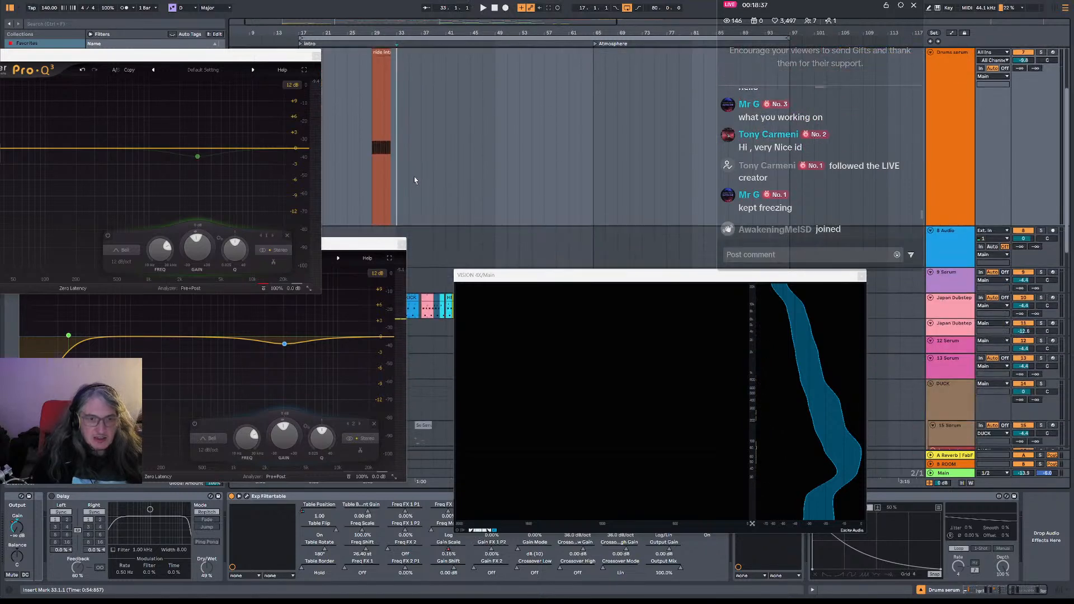
pyautogui.click(395, 193)
pyautogui.press('space')
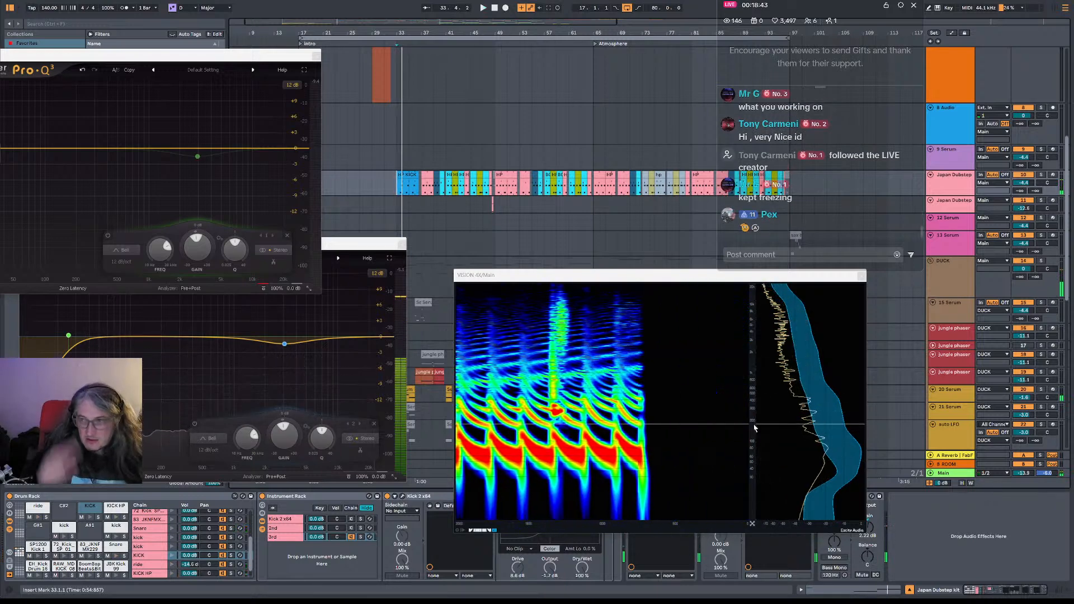
pyautogui.press('space')
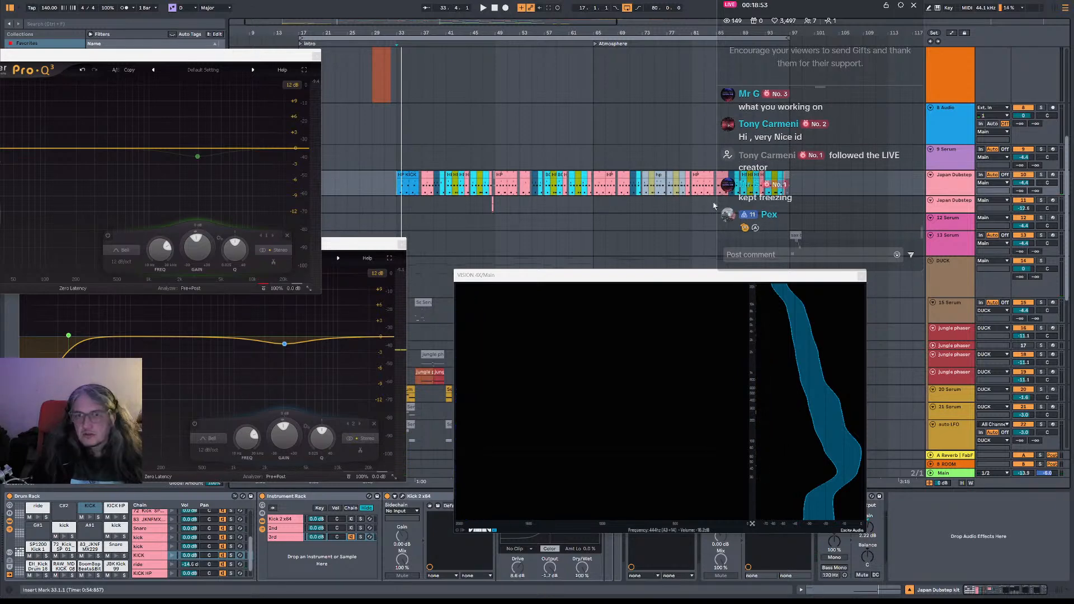
# Replay the opening of the drop from bar 33 with the Drums serum track selected, and reposition the VISION 4X window.
pyautogui.click(398, 90)
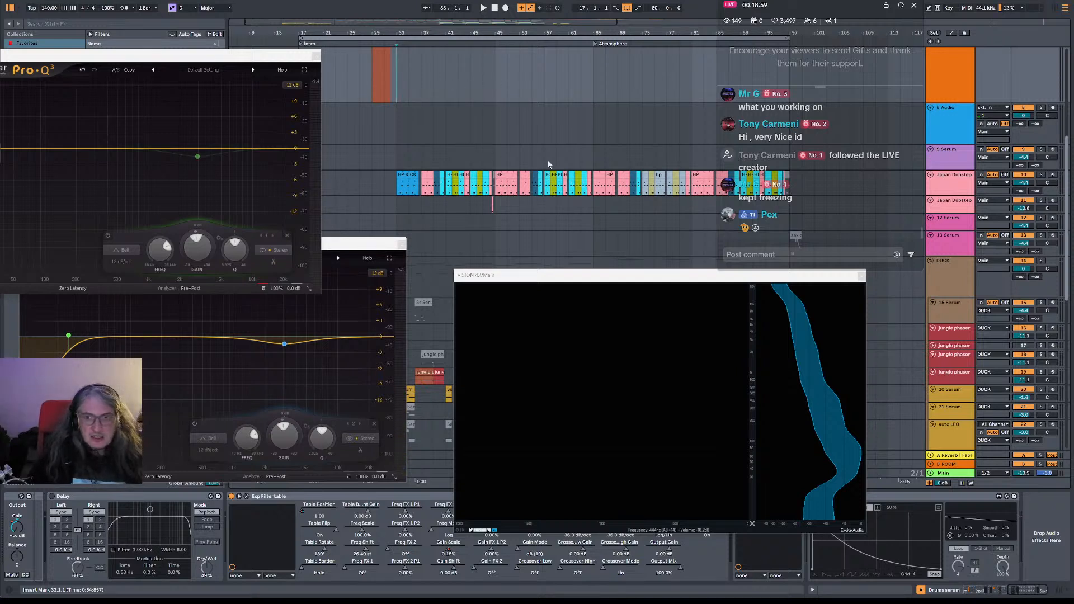
pyautogui.click(597, 278)
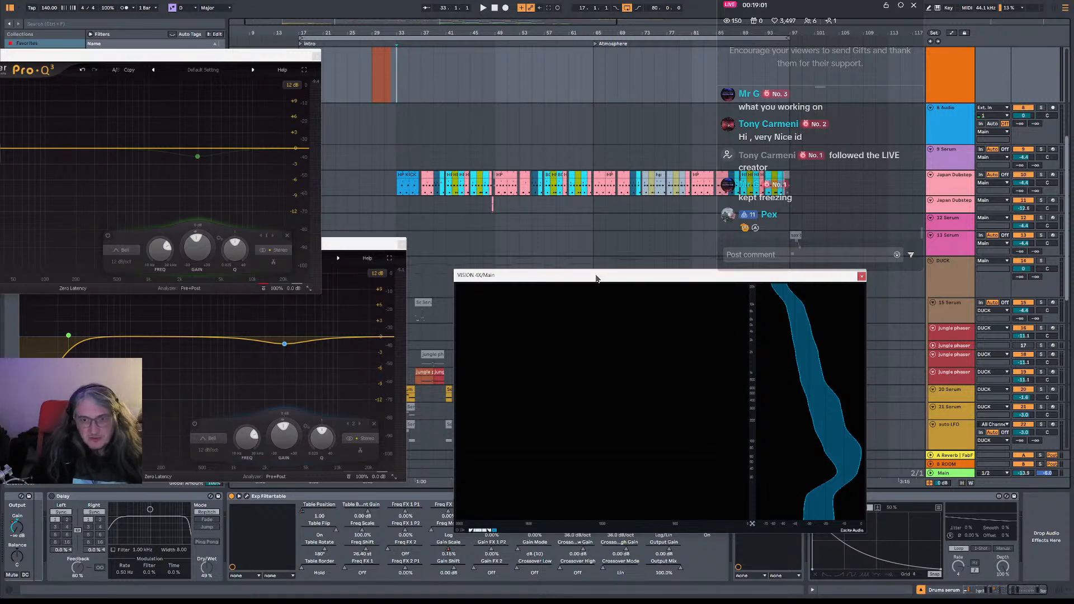
pyautogui.press('space')
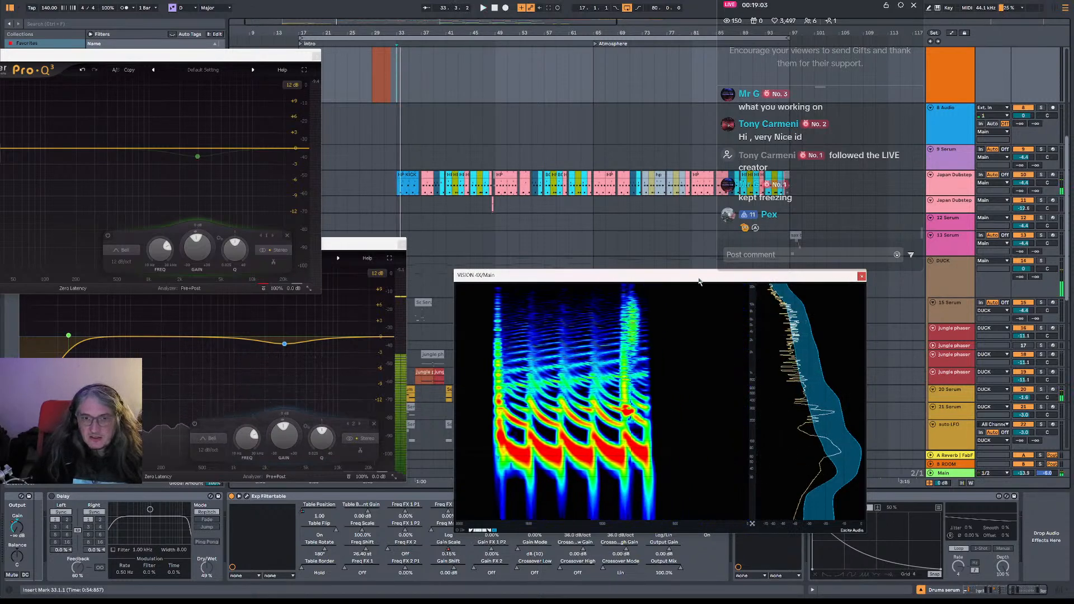
pyautogui.moveTo(709, 282); pyautogui.dragTo(671, 282)
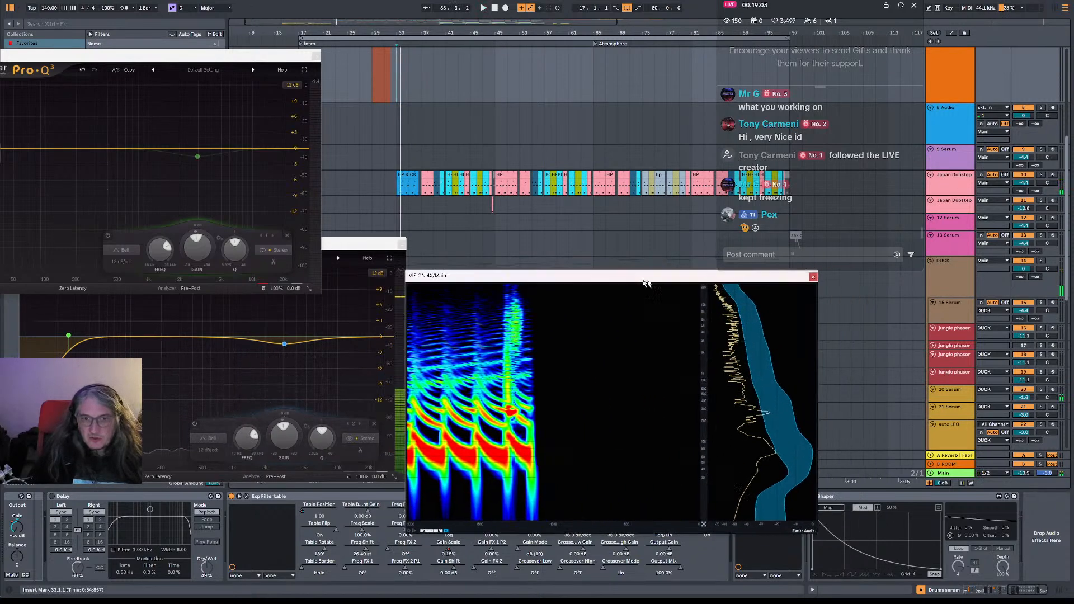
# Close both FabFilter Pro-Q 3 windows and the VISION 4X window to clear the arrangement.
pyautogui.click(406, 245)
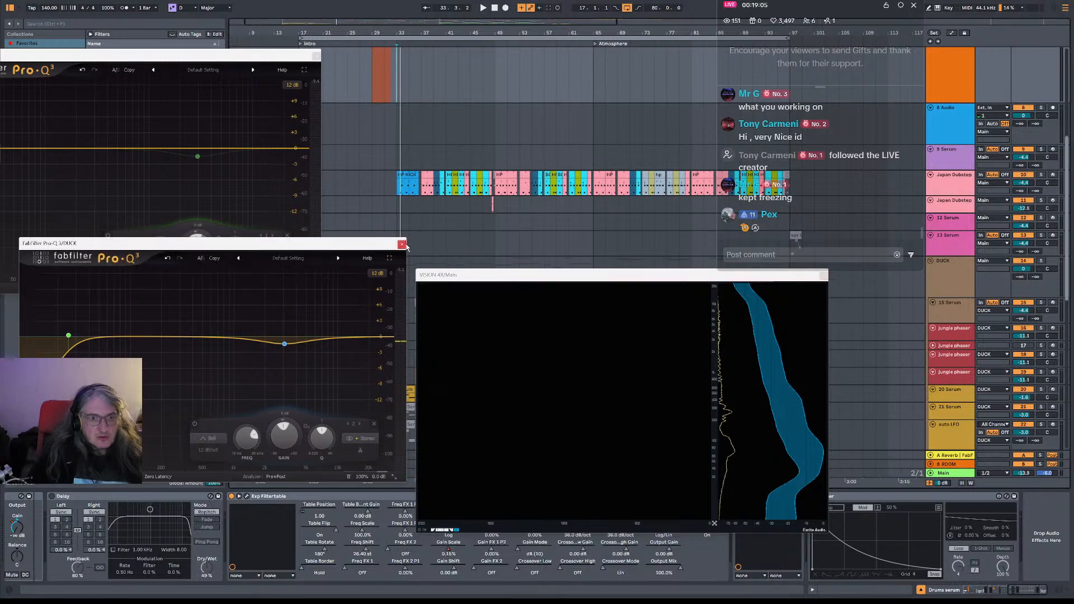
pyautogui.click(316, 56)
pyautogui.click(402, 244)
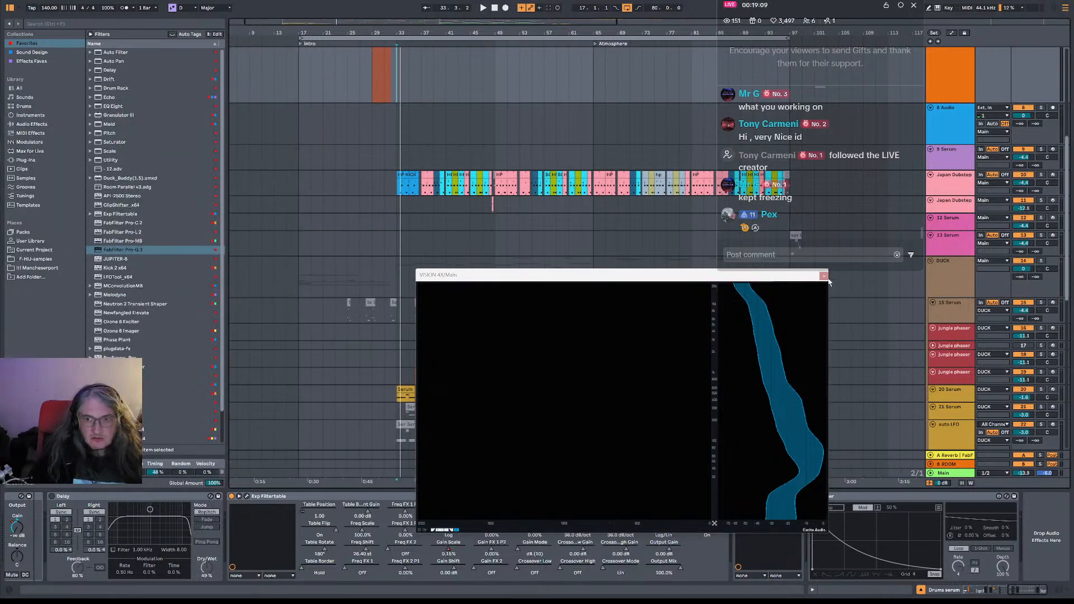
pyautogui.click(826, 276)
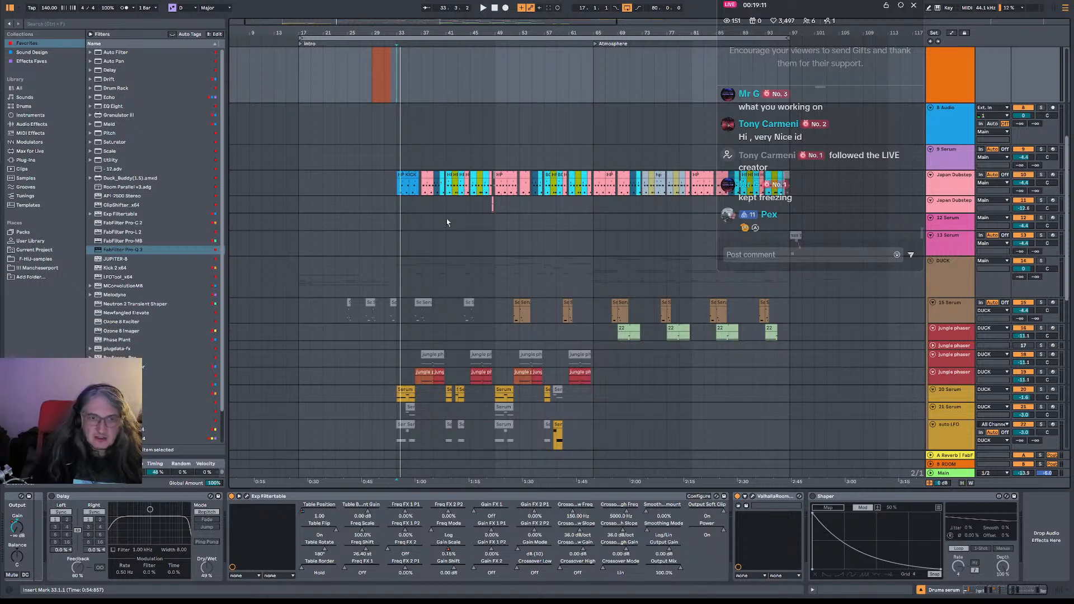
# Play the Japan Dubstep kit from bar 33 and open the notes of its HP KICK clip.
pyautogui.moveTo(446, 221); pyautogui.dragTo(418, 240)
pyautogui.click(371, 208)
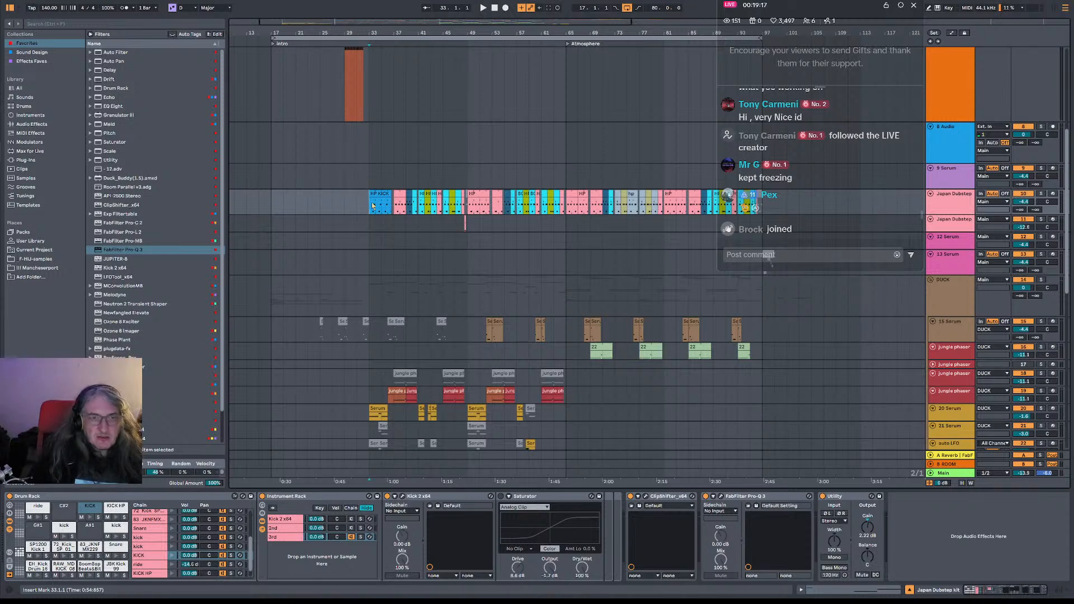
pyautogui.press('space')
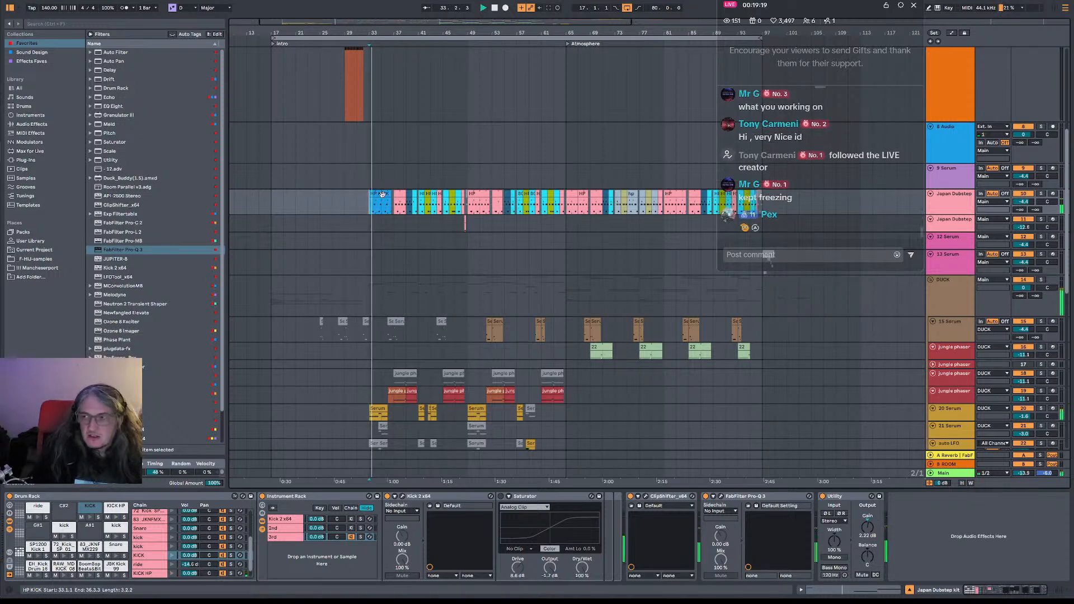
pyautogui.doubleClick(382, 194)
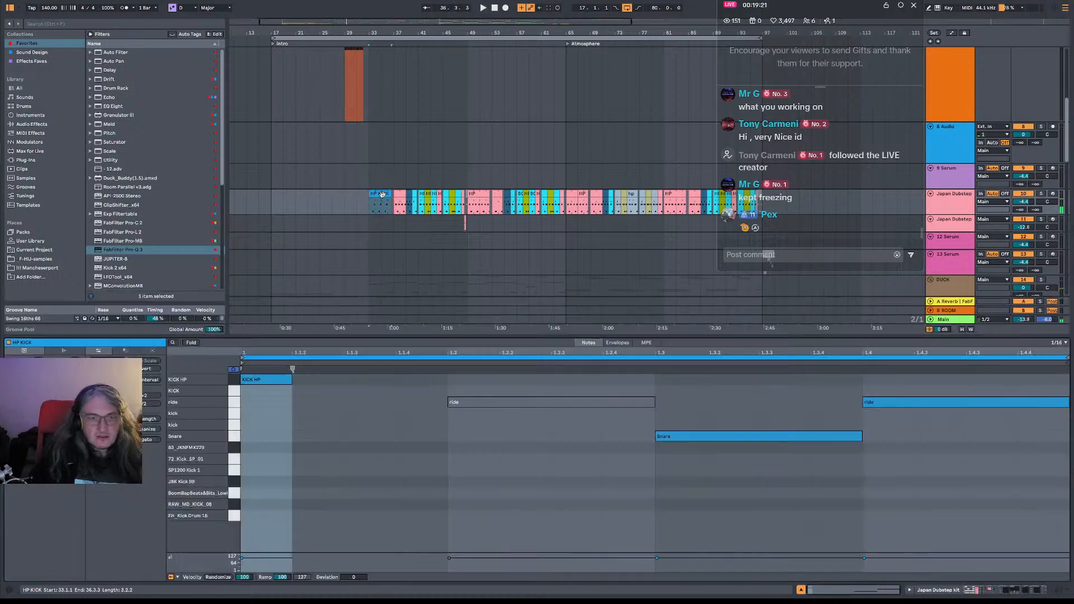
# Try the HP KICK clip with the ride note at 1.4 deactivated, and reactivate the note.
pyautogui.click(907, 404)
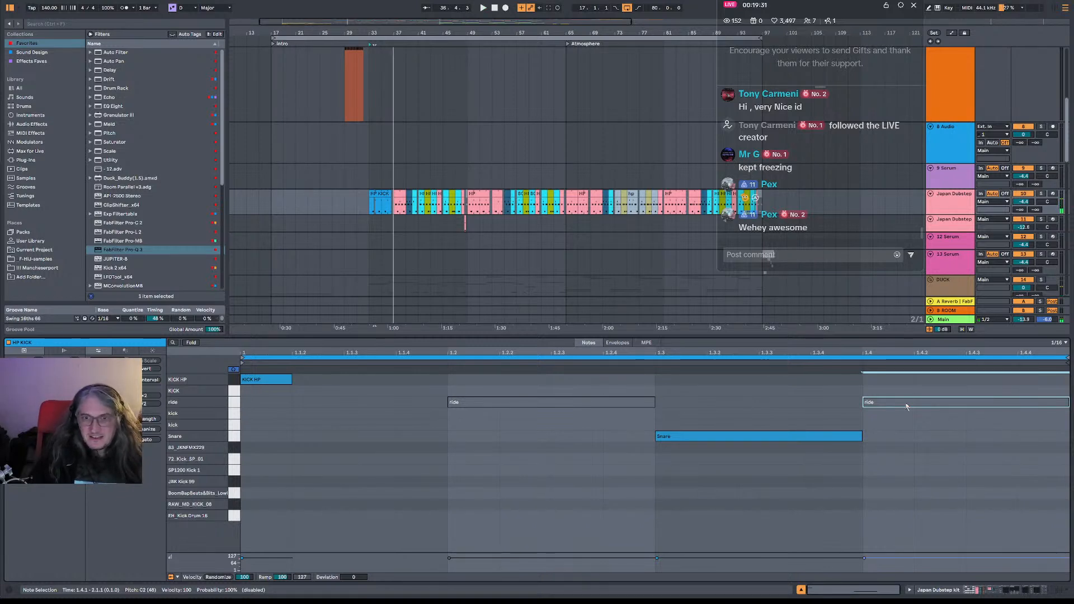
pyautogui.click(906, 407)
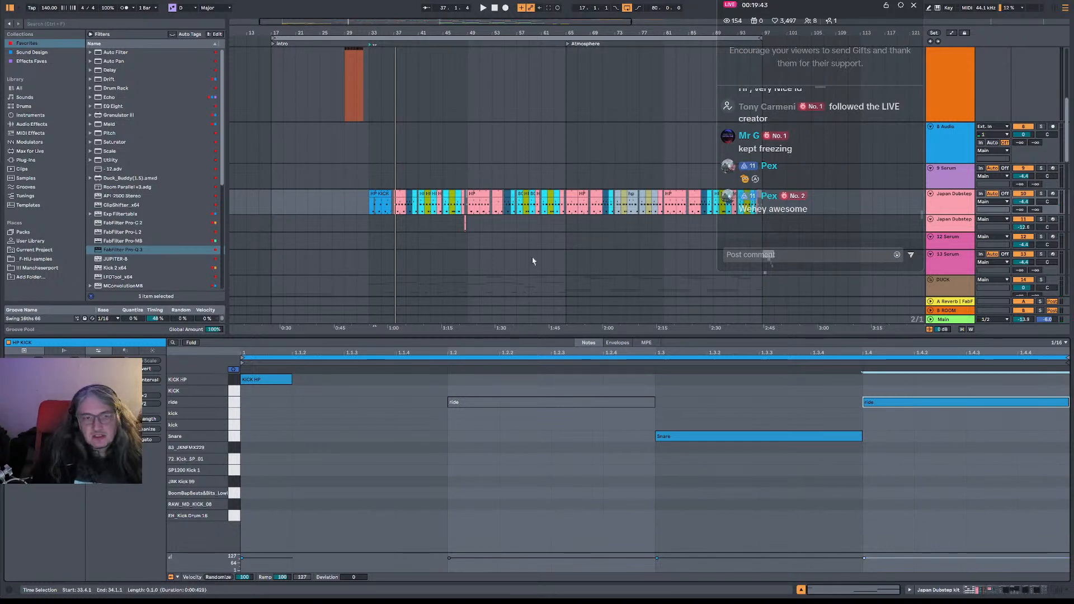
pyautogui.press('space')
# Inspect the Japan Dubstep kit clip at bar 37 and play the arrangement from bar 49.
pyautogui.press('+')
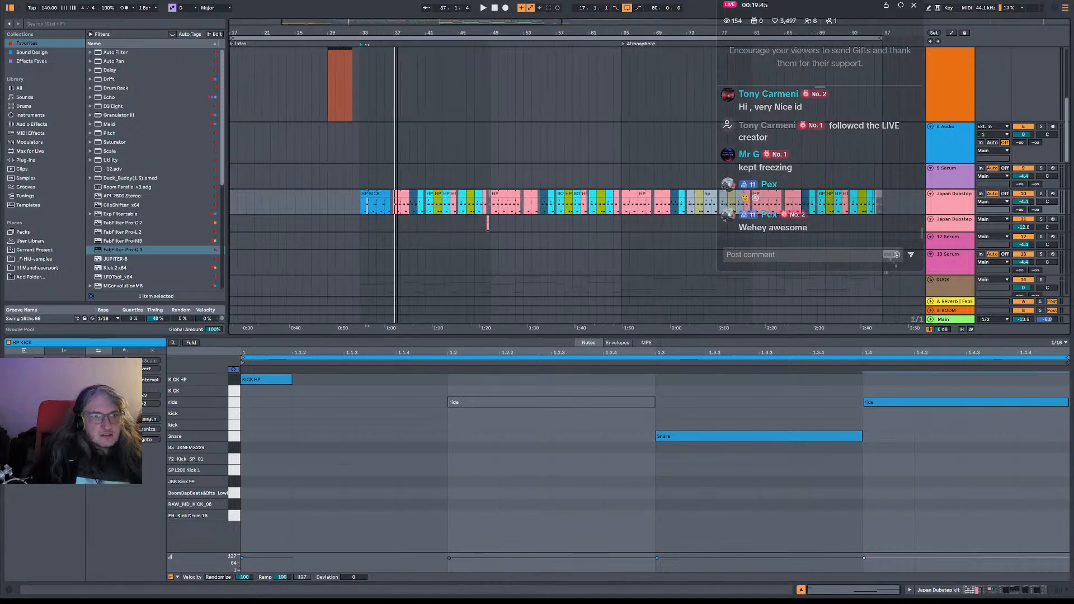
pyautogui.click(396, 210)
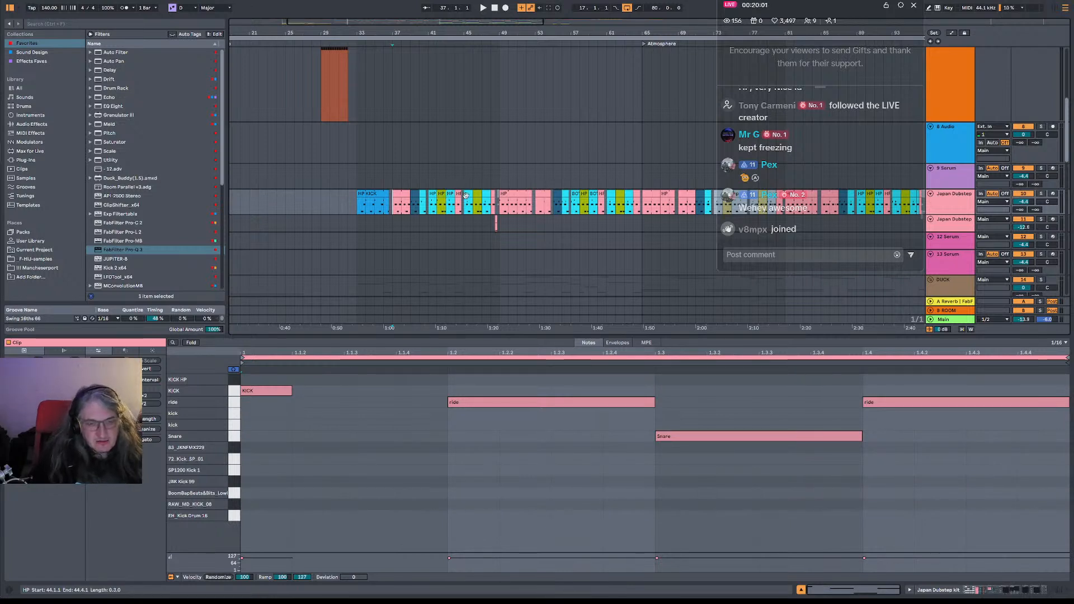
pyautogui.click(497, 209)
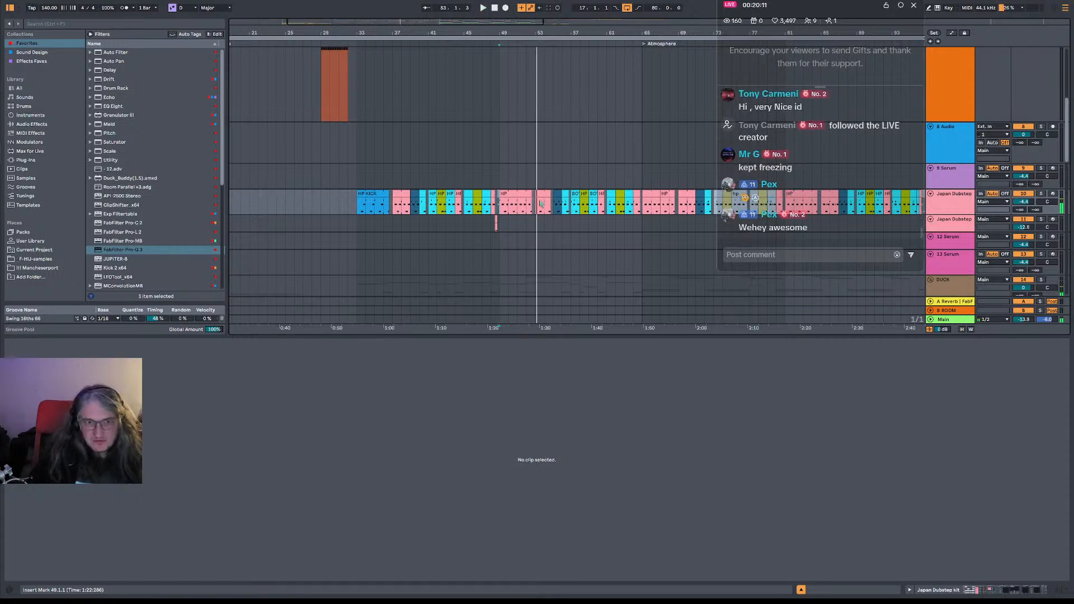
# Examine the gap from 52.2 to 52.3 and the short HP clip after it on the Japan Dubstep kit track.
pyautogui.moveTo(540, 37); pyautogui.dragTo(540, 32)
pyautogui.moveTo(374, 34); pyautogui.dragTo(441, 210)
pyautogui.click(398, 209)
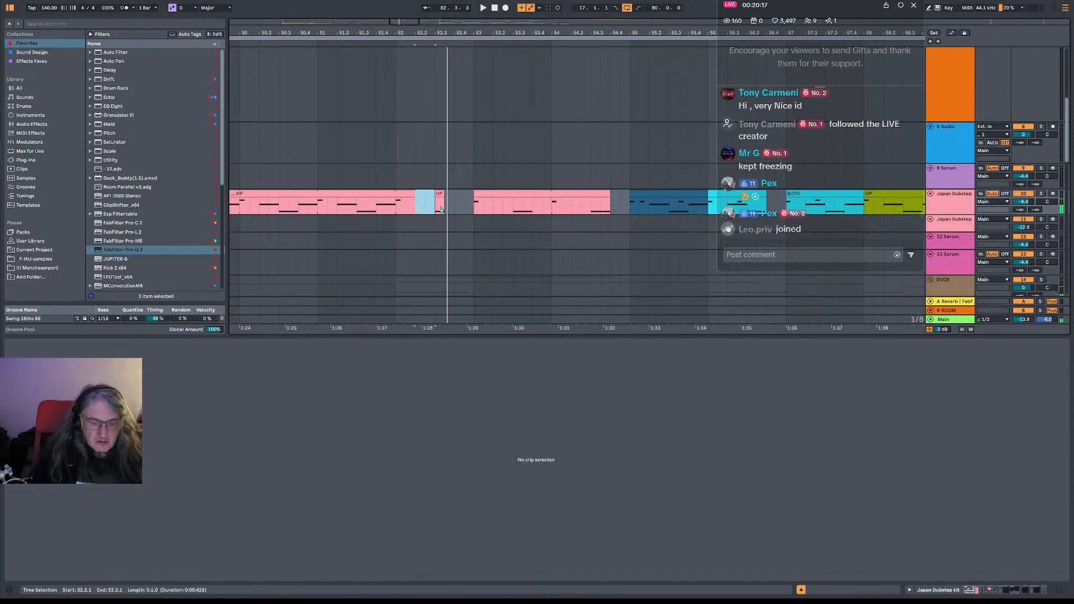
# Replay the Japan Dubstep kit from bar 51 and from bar 52 to hear the gap and the short HP kick clip.
pyautogui.click(328, 204)
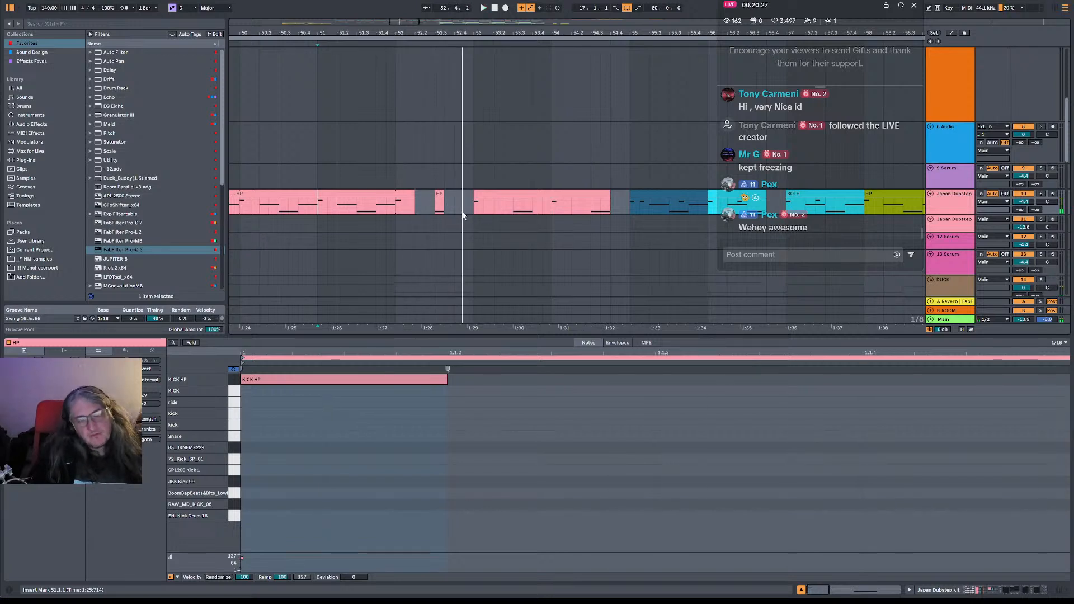
pyautogui.press('space')
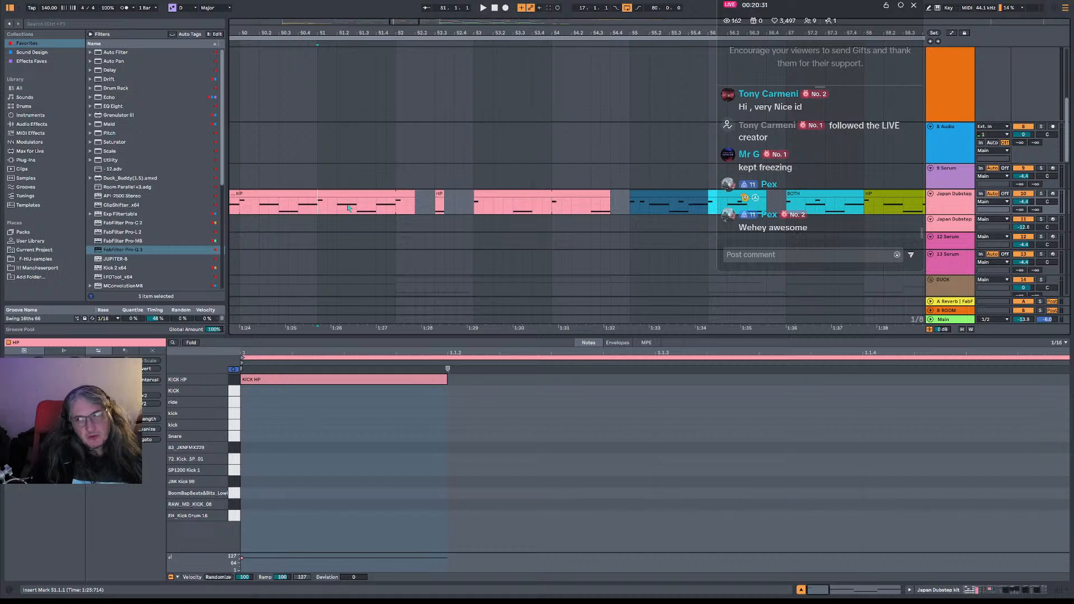
pyautogui.press('space')
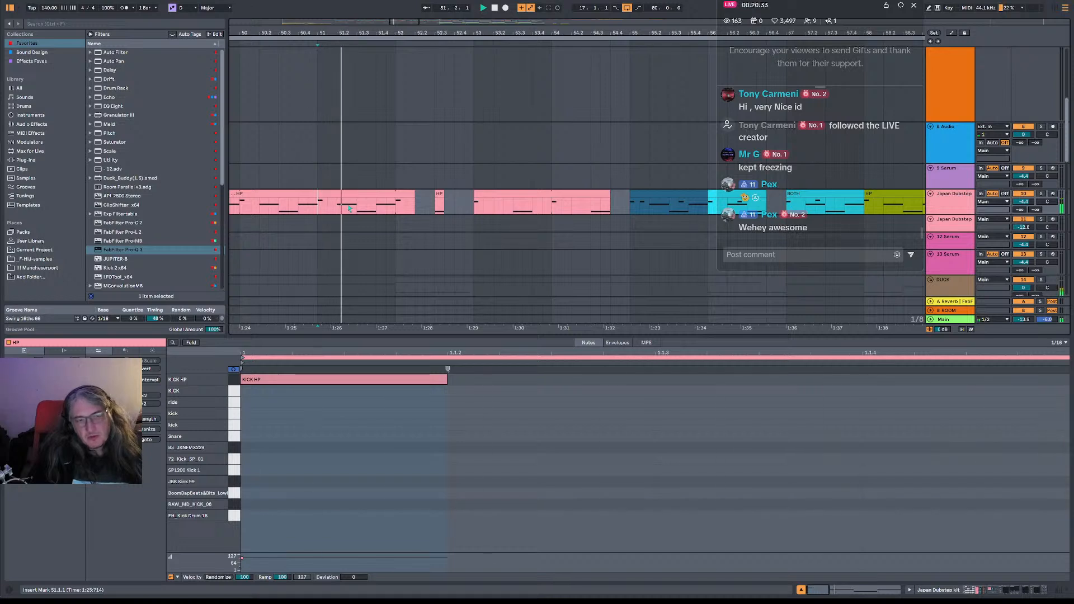
pyautogui.click(396, 213)
pyautogui.press('space')
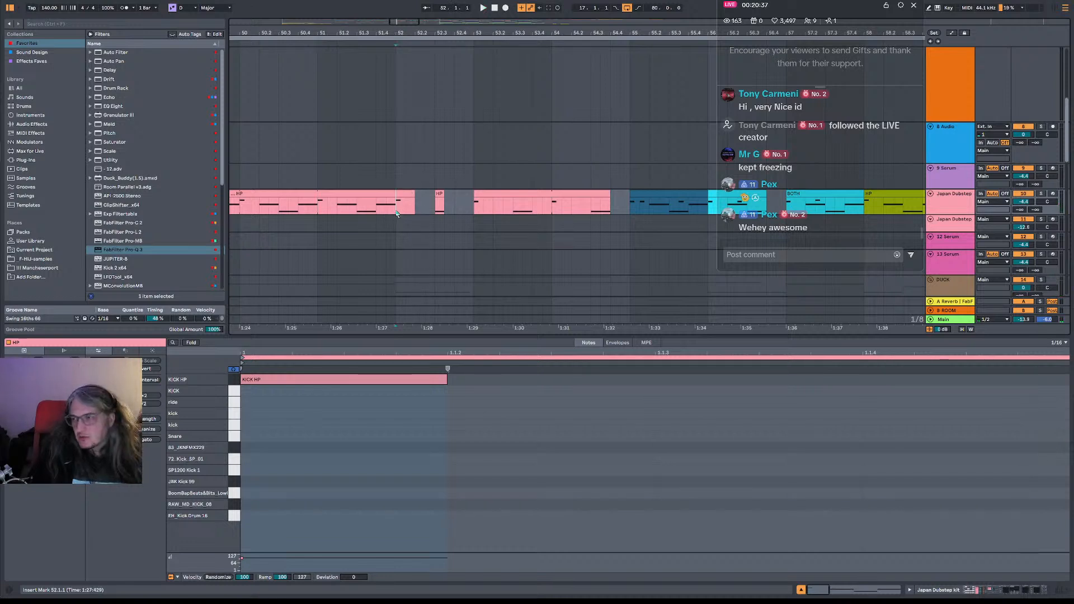
pyautogui.press('space')
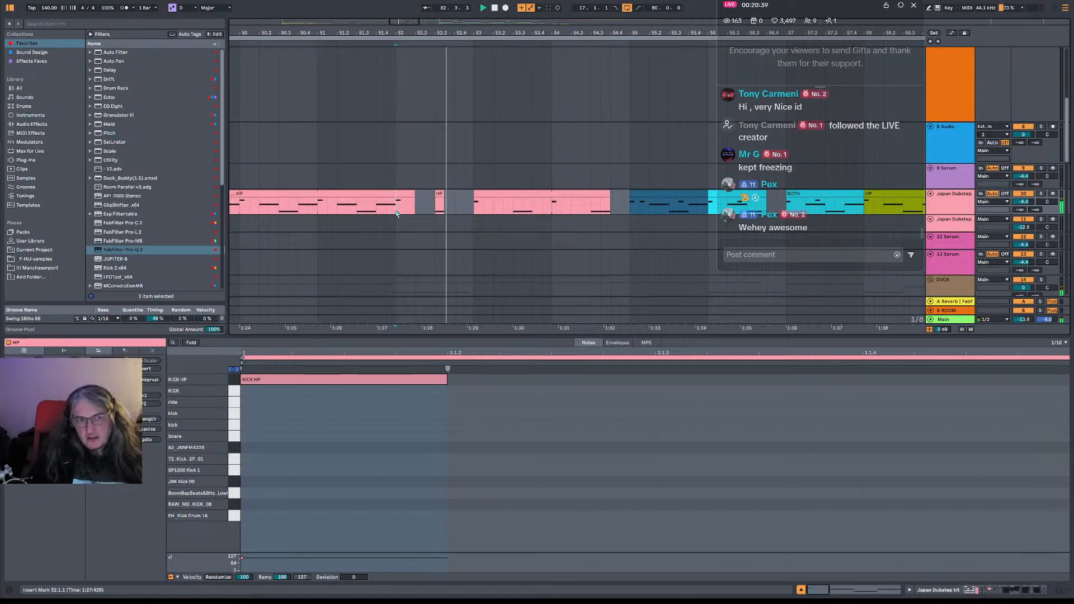
# Extend the HP clip that starts at bar 49 across the gap and over the short HP clip at 52.3.
pyautogui.click(404, 211)
pyautogui.press('space')
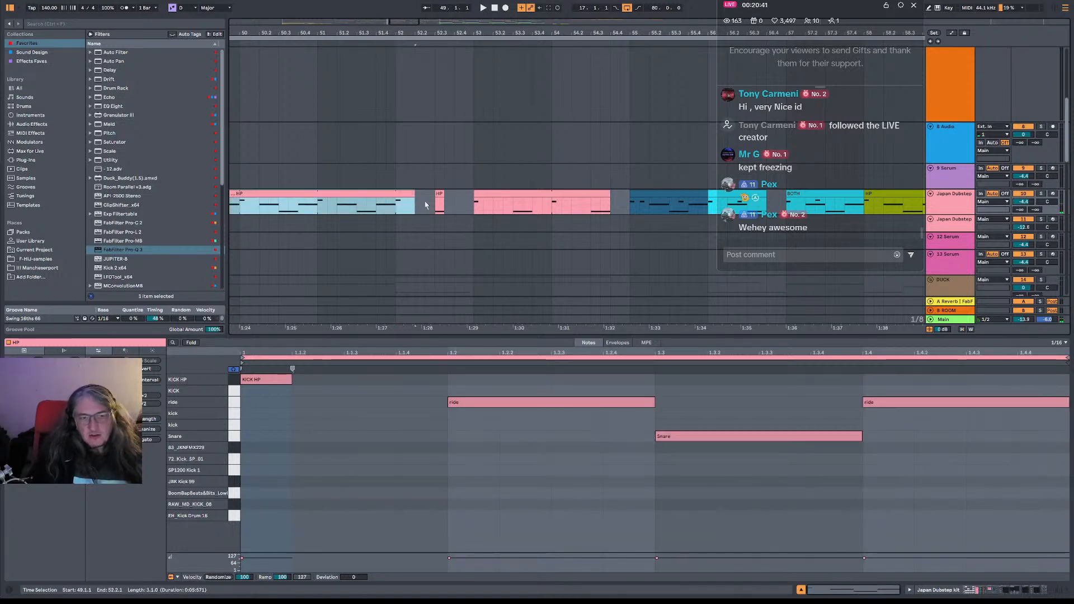
pyautogui.click(452, 210)
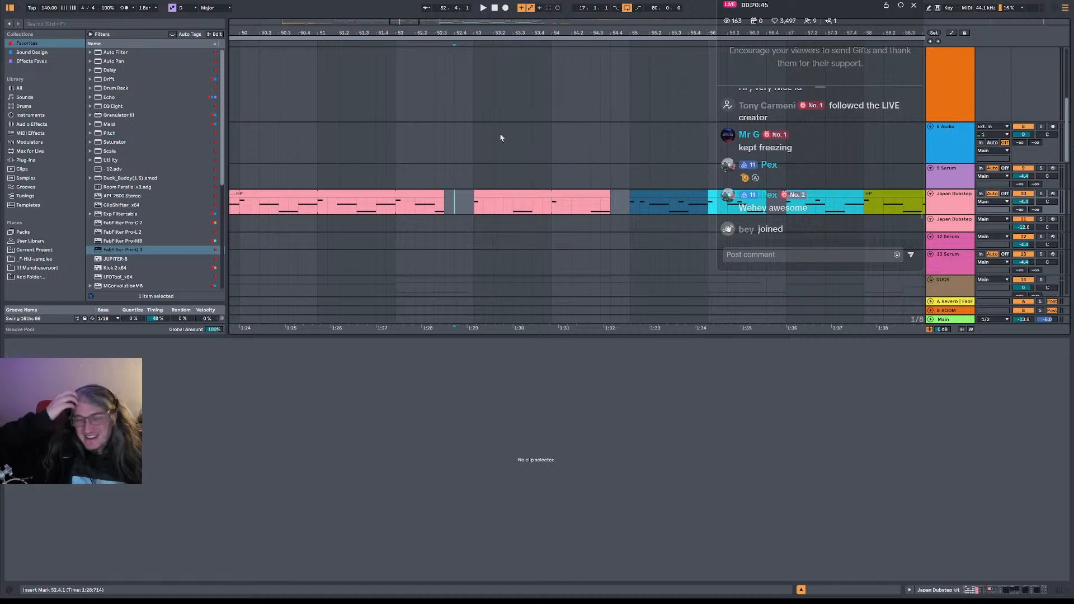
# Select bar 52 of the Japan Dubstep kit to review the extended HP clip's notes and audition from there.
pyautogui.moveTo(399, 211); pyautogui.dragTo(479, 212)
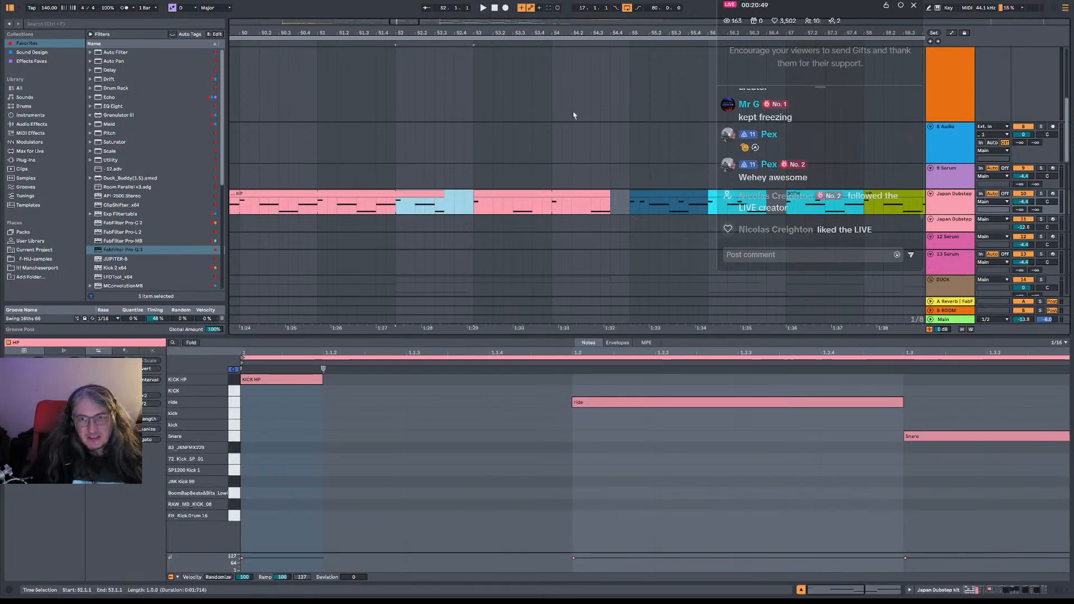
pyautogui.press('space')
pyautogui.press('-')
pyautogui.press('-')
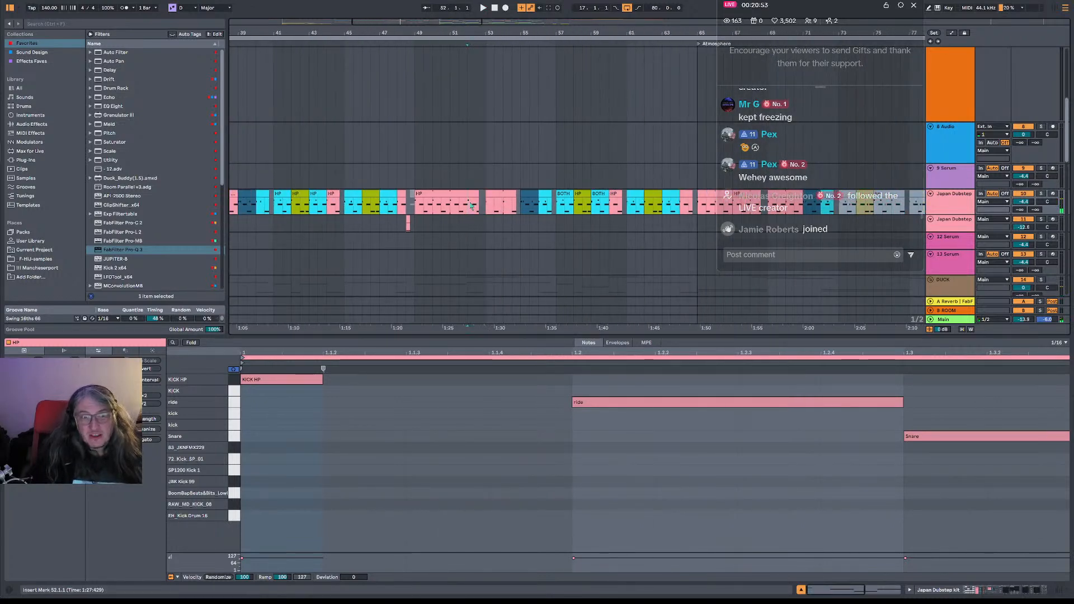
# Check the Drums serum clip around 52.3 while auditioning bar 52.
pyautogui.scroll(5, 499, 159)
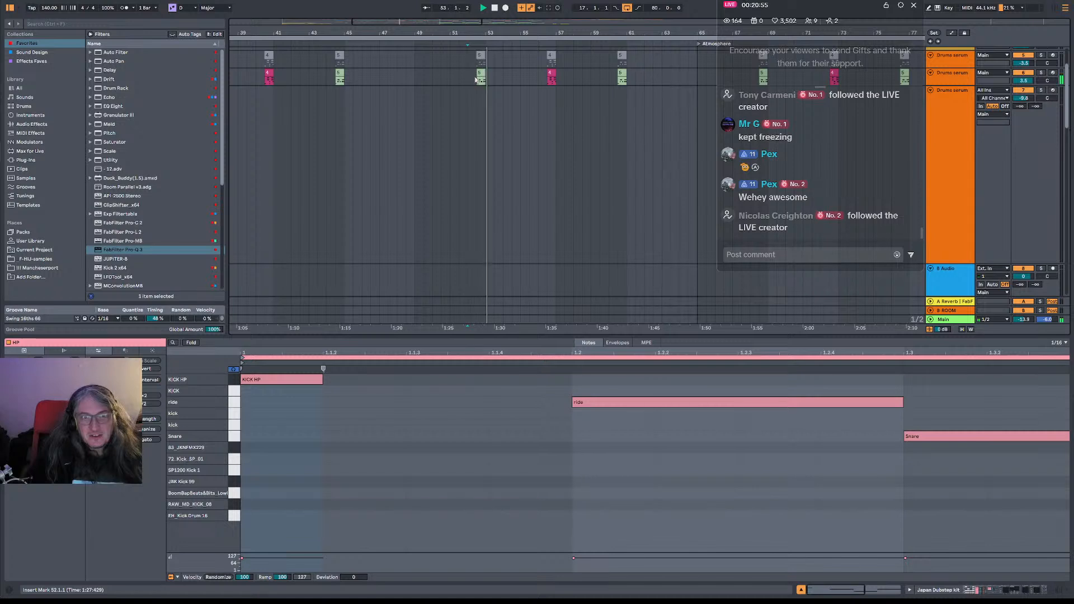
pyautogui.click(476, 79)
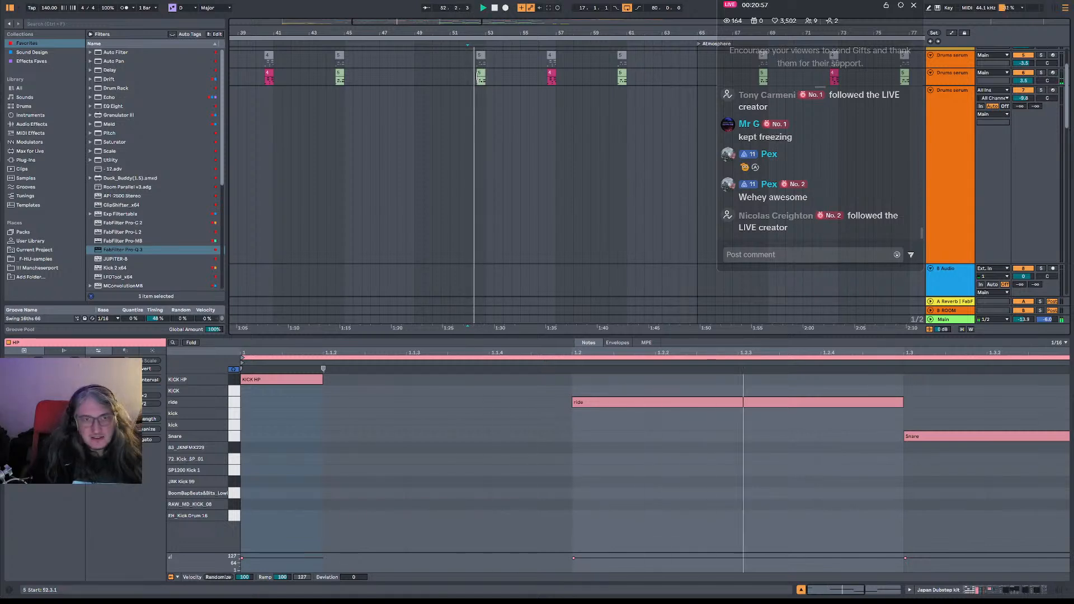
pyautogui.scroll(-5, 514, 162)
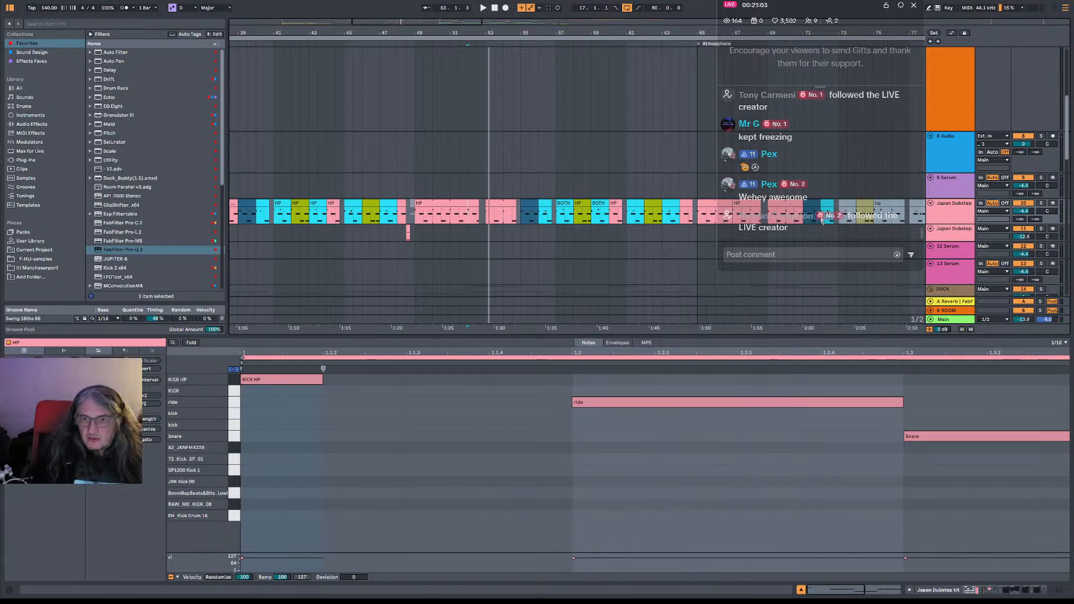
# Read the viewers' comments about the ride in the live chat.
pyautogui.scroll(3, 812, 168)
pyautogui.scroll(3, 804, 162)
pyautogui.click(446, 222)
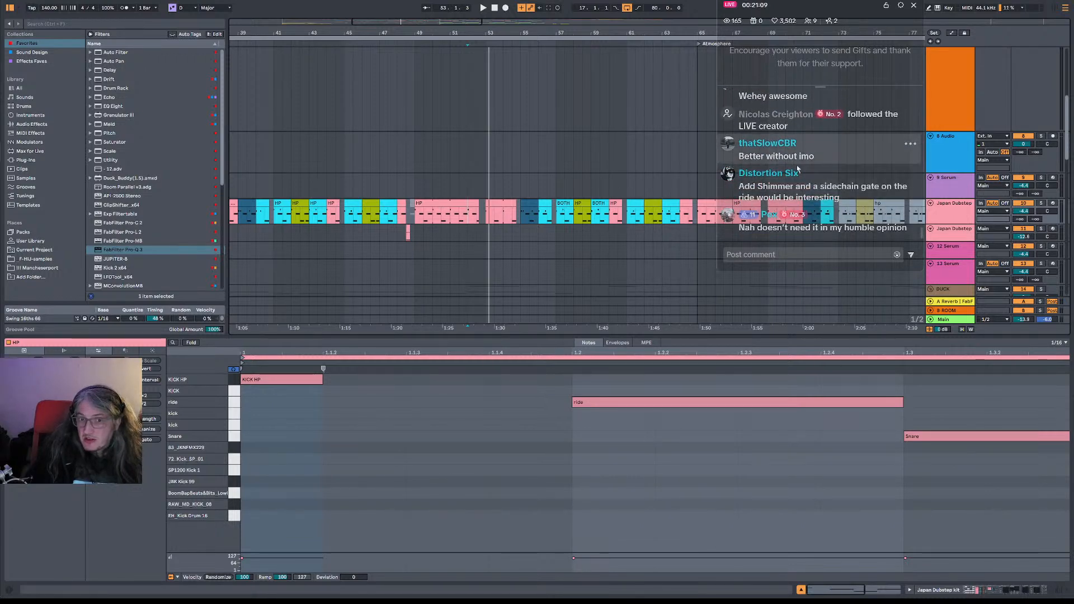
pyautogui.scroll(2, 797, 174)
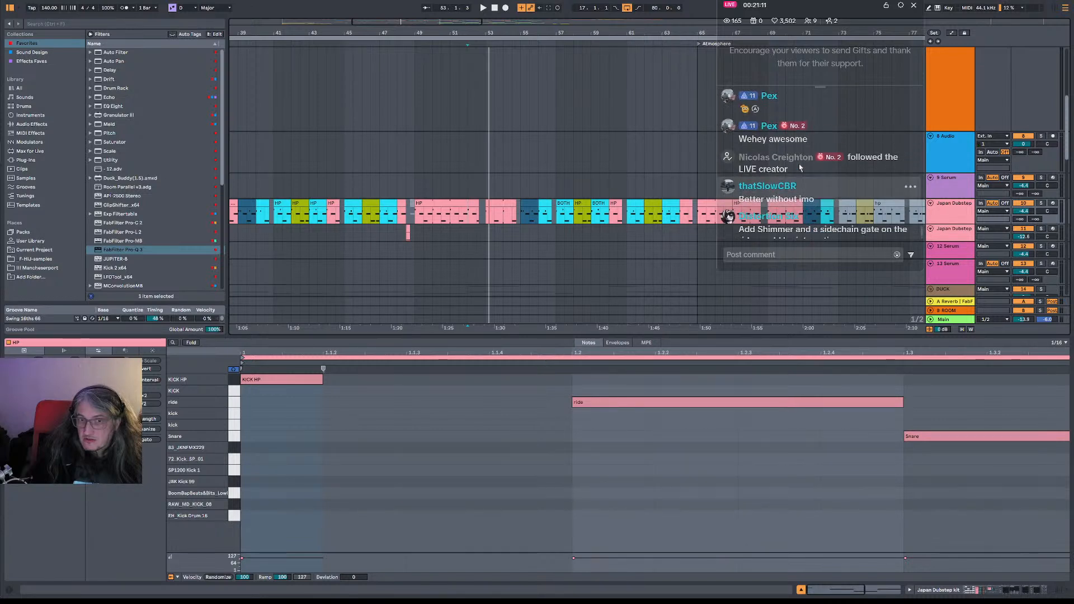
pyautogui.scroll(-2, 800, 168)
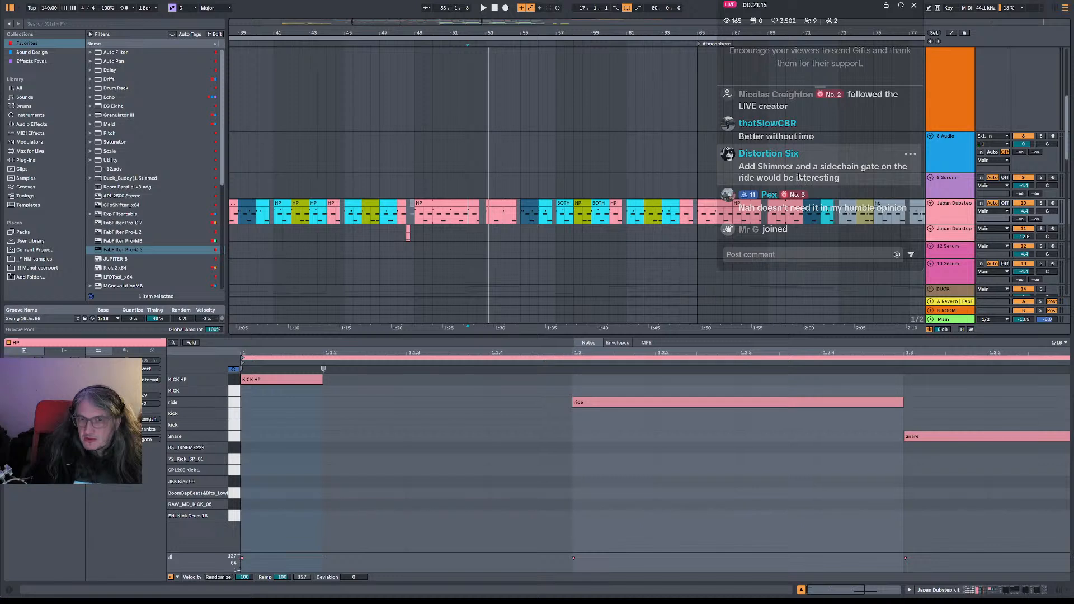
pyautogui.scroll(1, 830, 190)
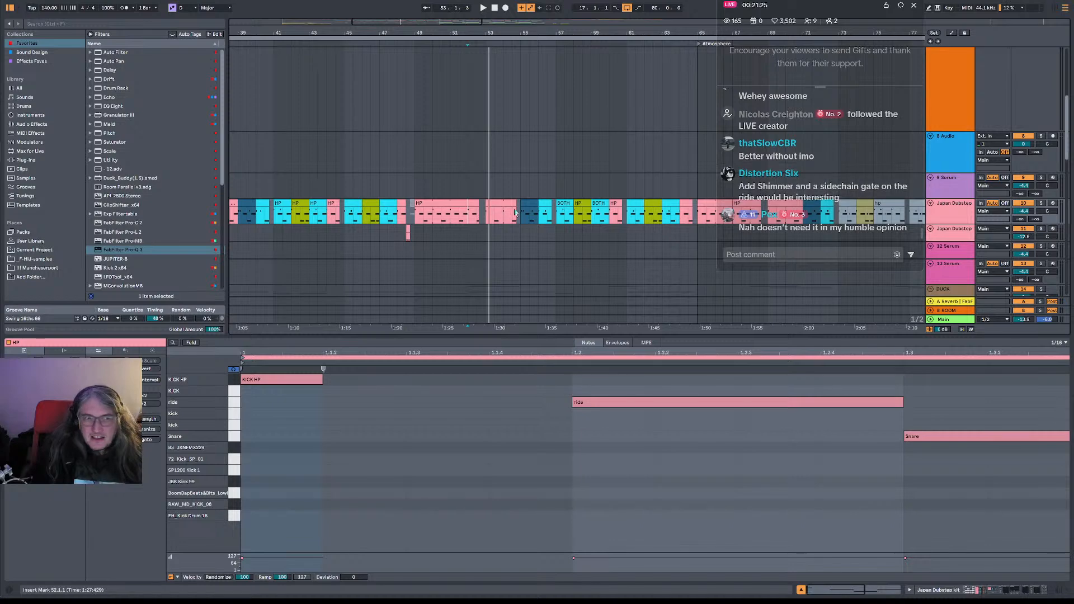
# Split the Japan Dubstep kit's HP clip at bar 52 and deactivate the ride note on the new clip's second beat.
pyautogui.click(469, 221)
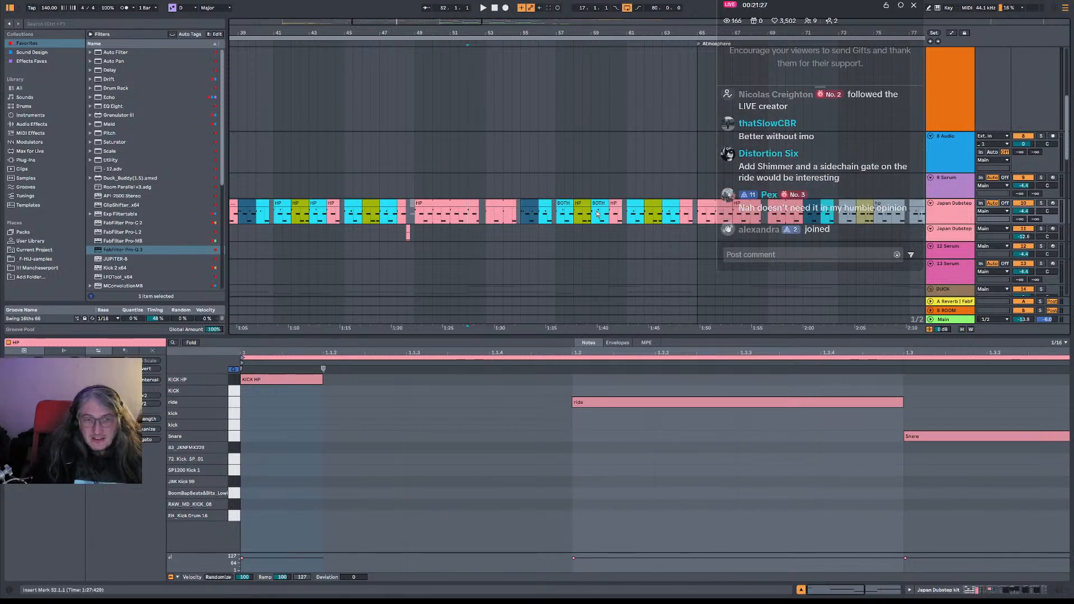
pyautogui.moveTo(465, 31); pyautogui.dragTo(523, 211)
pyautogui.press('space')
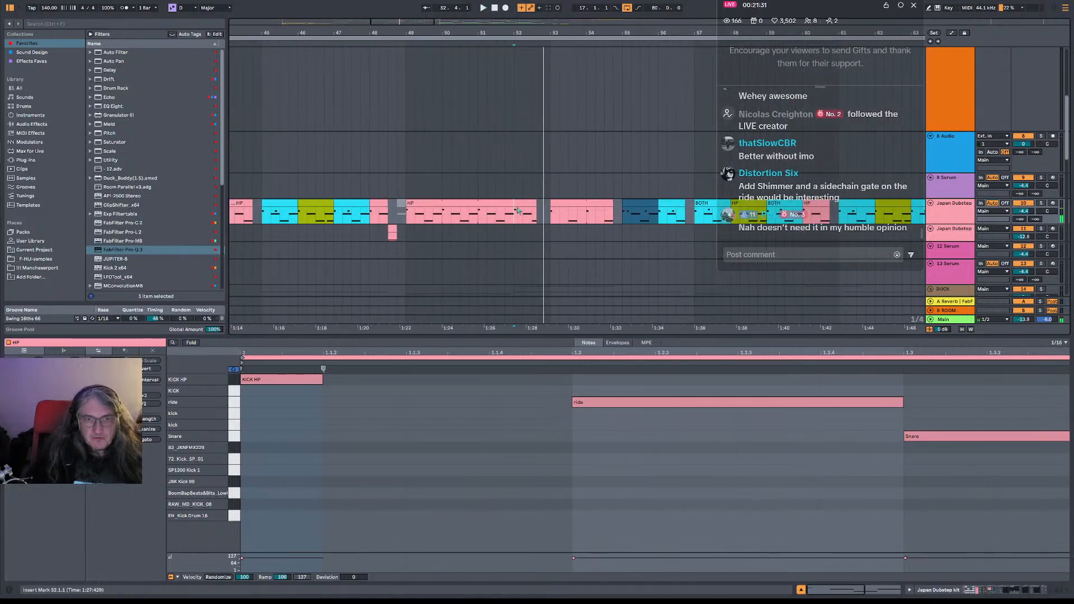
pyautogui.click(523, 203)
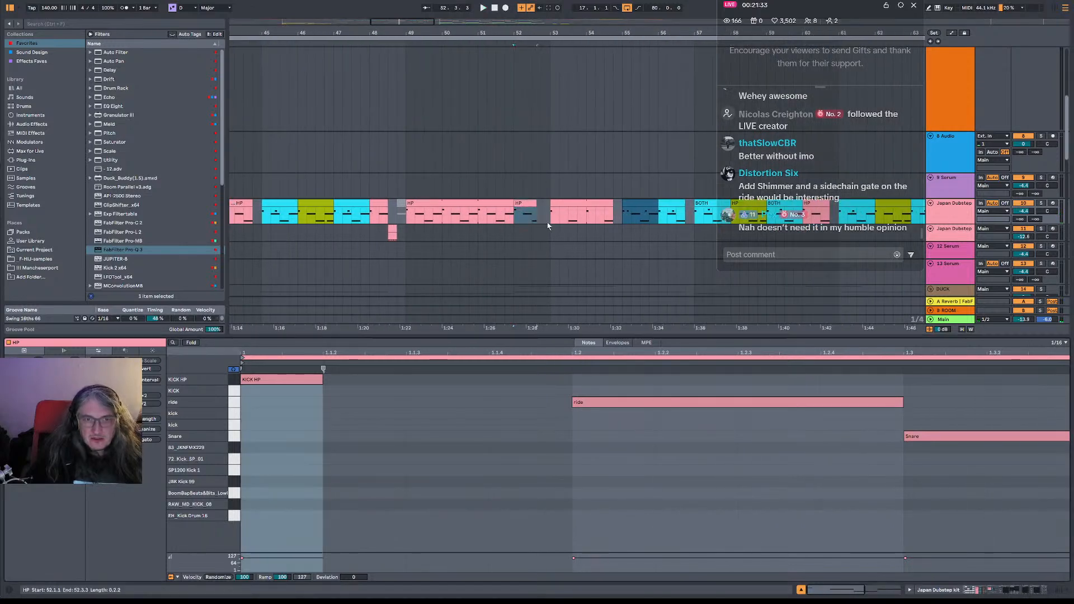
pyautogui.click(674, 398)
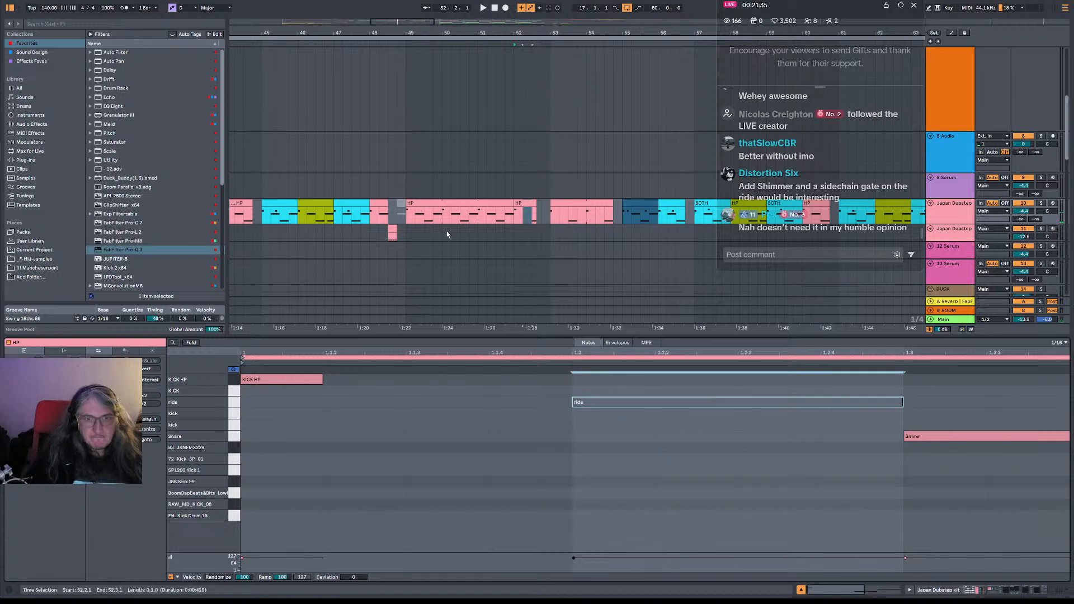
# Replay the Japan Dubstep kit from 48.4 and reselect the split HP clip at bar 52 to check its ride note.
pyautogui.click(404, 214)
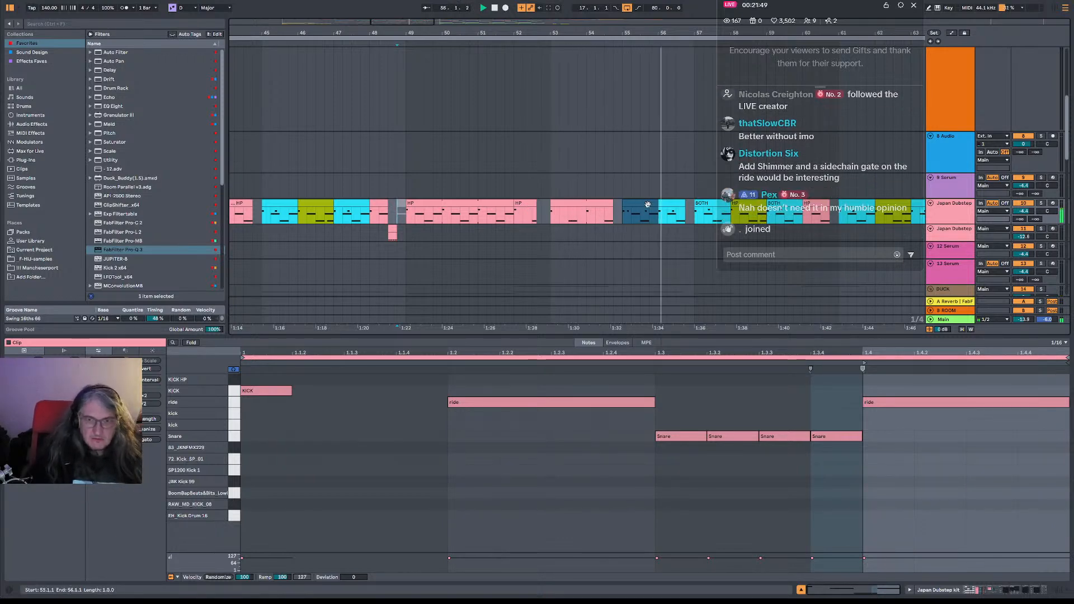
pyautogui.press('-')
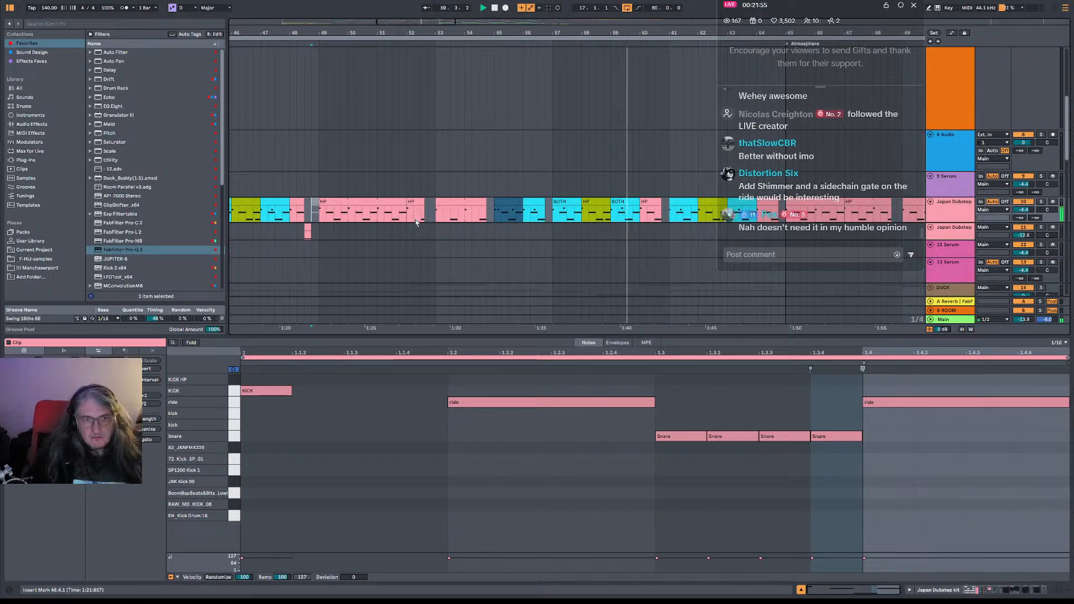
pyautogui.click(413, 200)
pyautogui.click(414, 200)
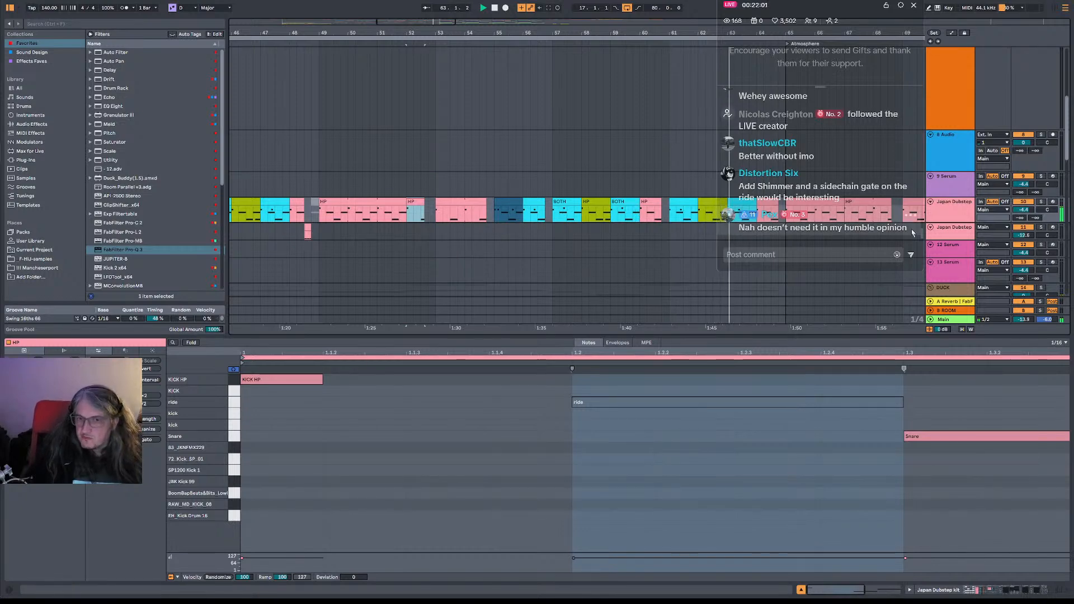
# Audition the transition into the Atmosphere section from 64.4 and look through the tracks for what plays there.
pyautogui.scroll(-8, 593, 258)
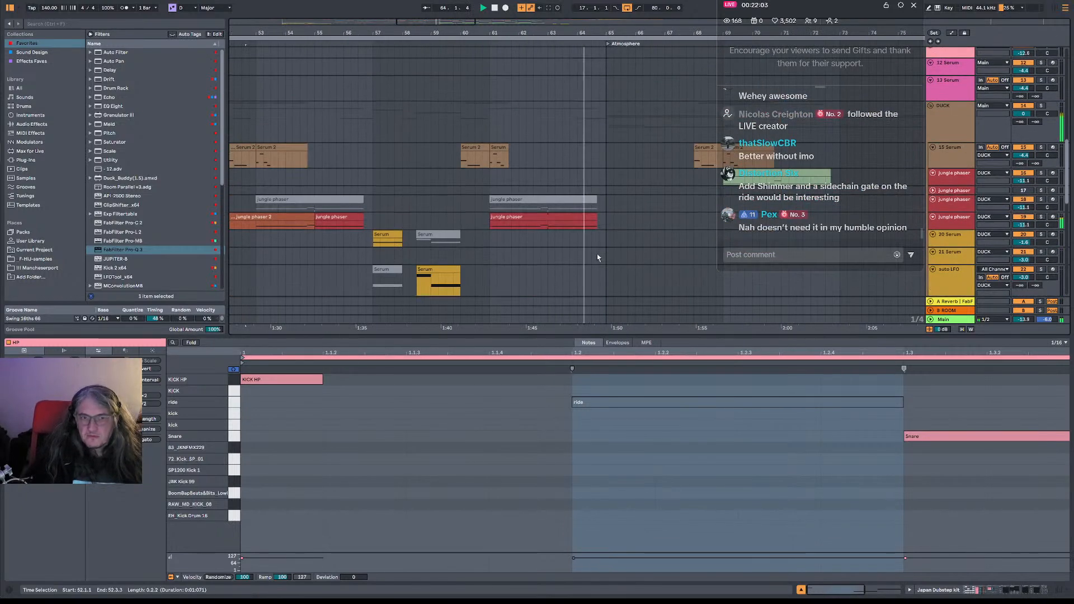
pyautogui.scroll(-4, 598, 250)
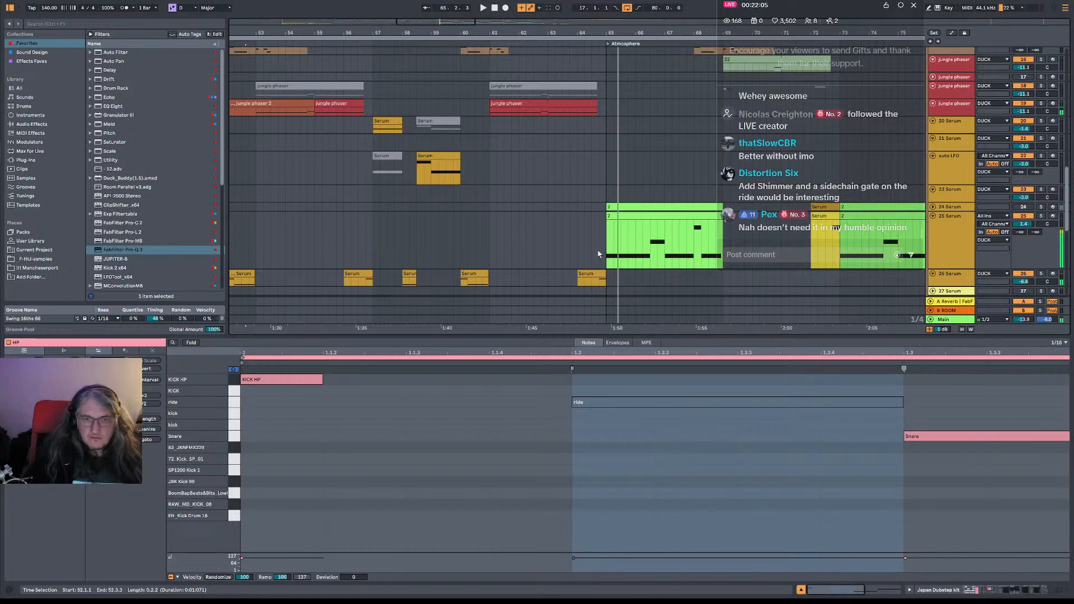
pyautogui.click(598, 250)
pyautogui.press('space')
pyautogui.scroll(10, 601, 238)
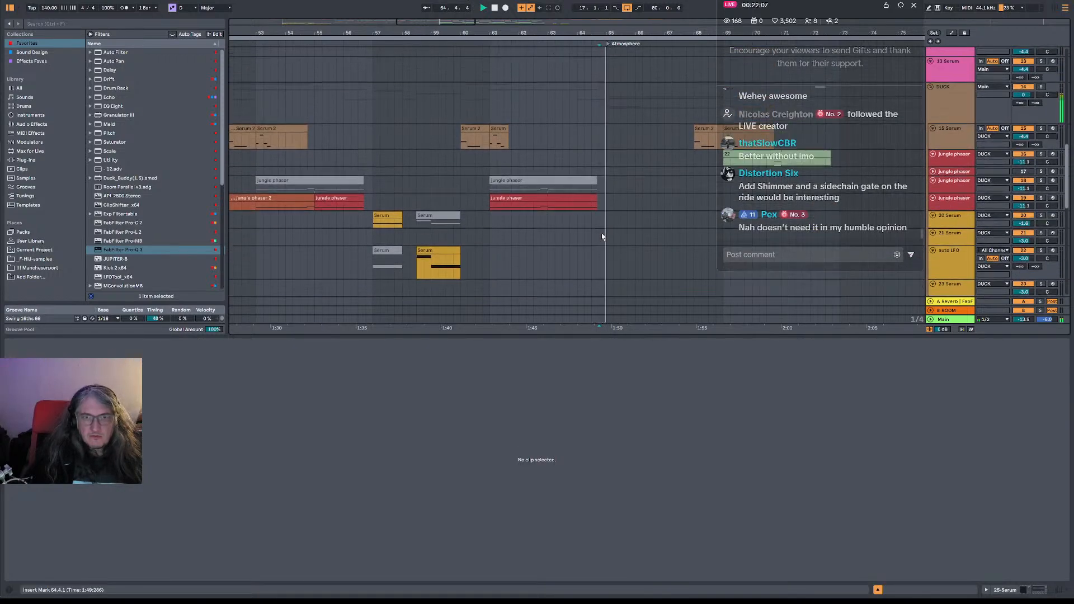
pyautogui.press('space')
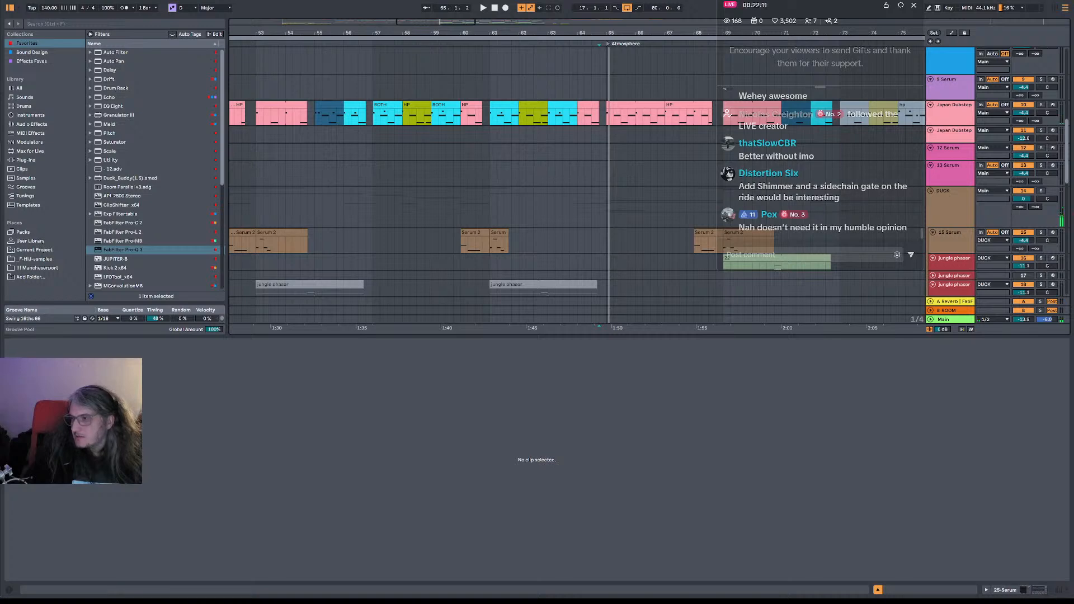
pyautogui.scroll(-4, 559, 180)
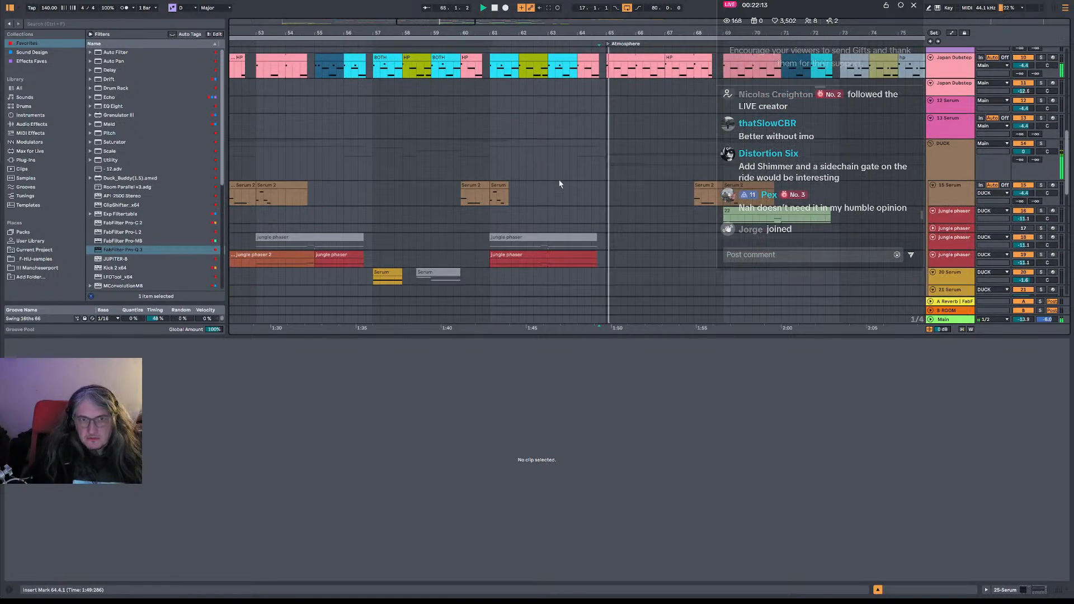
pyautogui.scroll(6, 566, 179)
pyautogui.scroll(5, 566, 179)
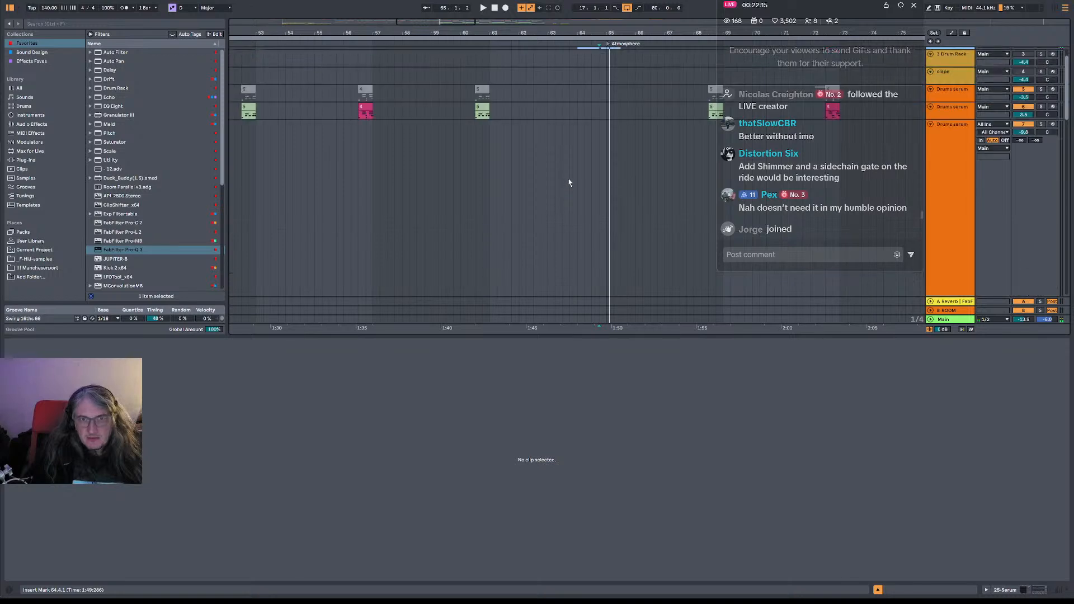
pyautogui.press('space')
# Mute the TOM roll track and replay the transition from 62.4.
pyautogui.click(1023, 70)
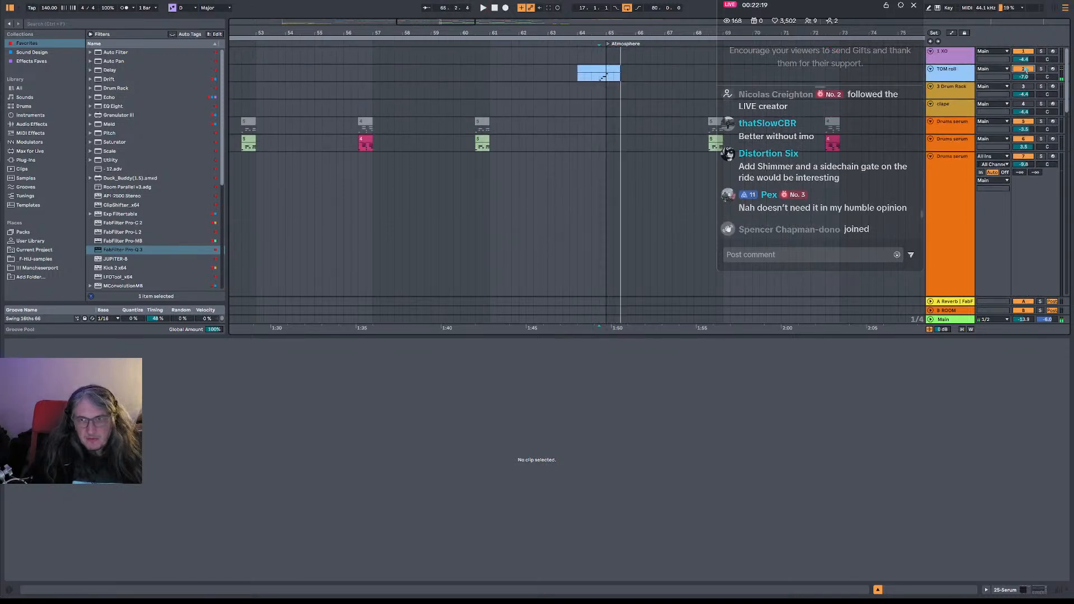
pyautogui.click(541, 72)
pyautogui.click(1024, 70)
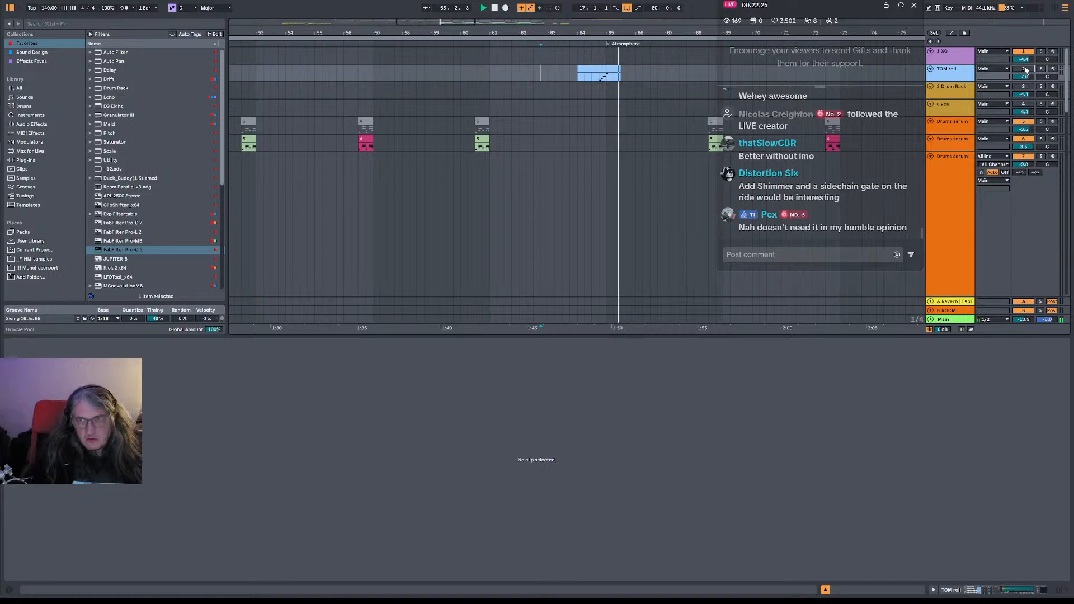
pyautogui.press('space')
# Locate the Serum clip at bar 64 on the 26 Serum track, inspect its notes and play from 64.1.
pyautogui.scroll(-10, 639, 205)
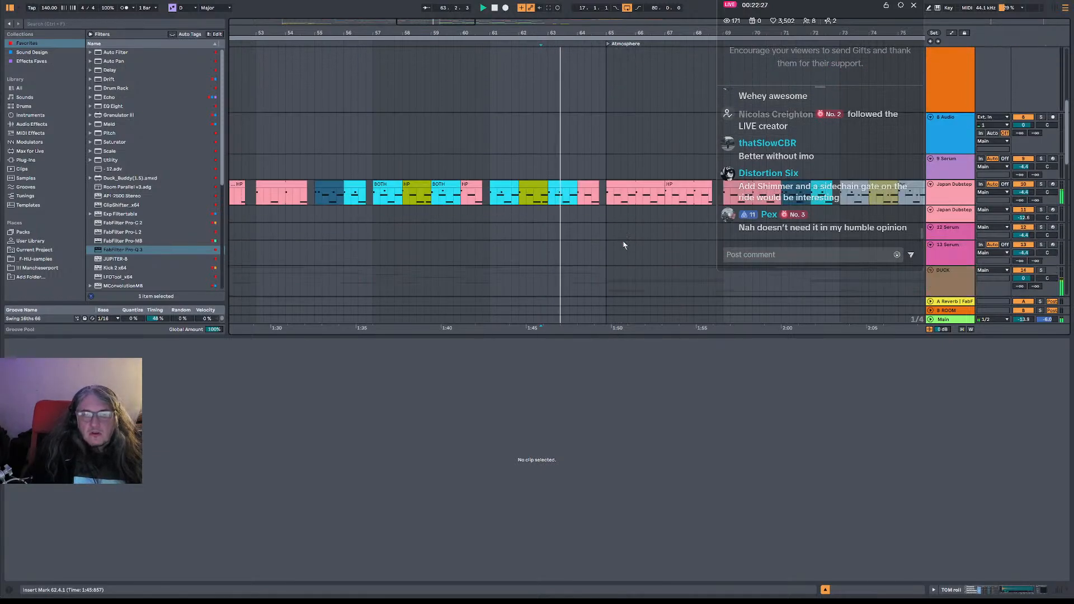
pyautogui.scroll(-10, 623, 245)
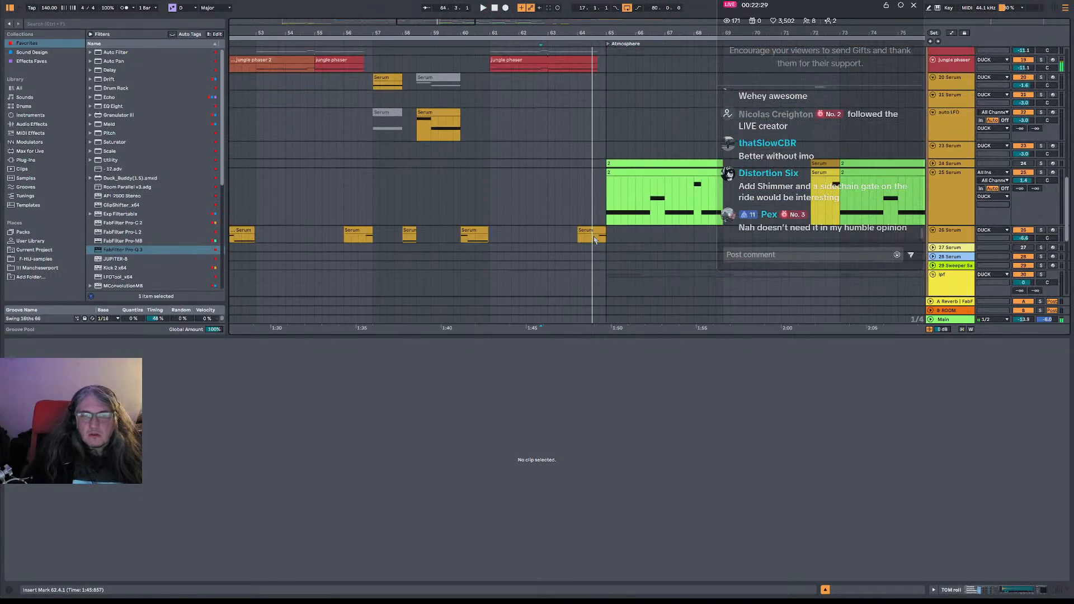
pyautogui.click(596, 231)
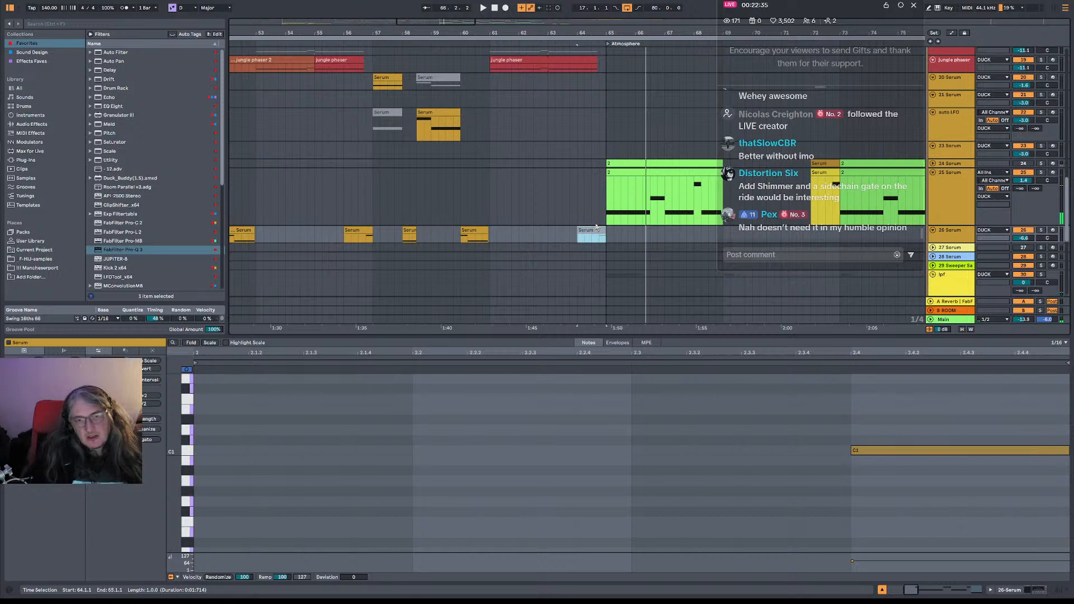
pyautogui.click(580, 222)
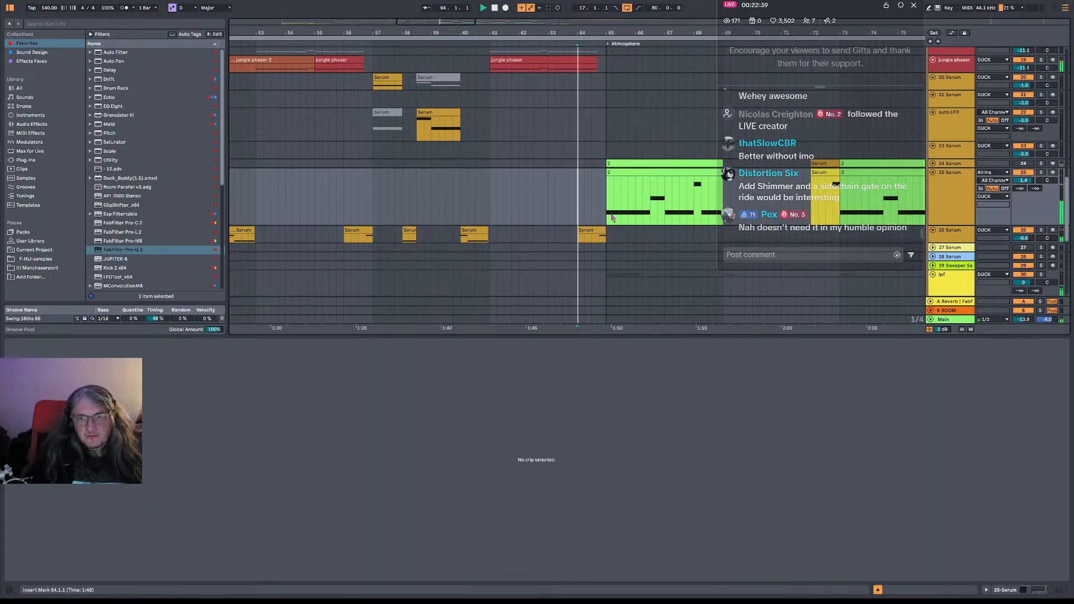
# Try deactivating the bar 64 clip on the 26 Serum track, replay from 64.4, and reactivate the clip.
pyautogui.click(588, 232)
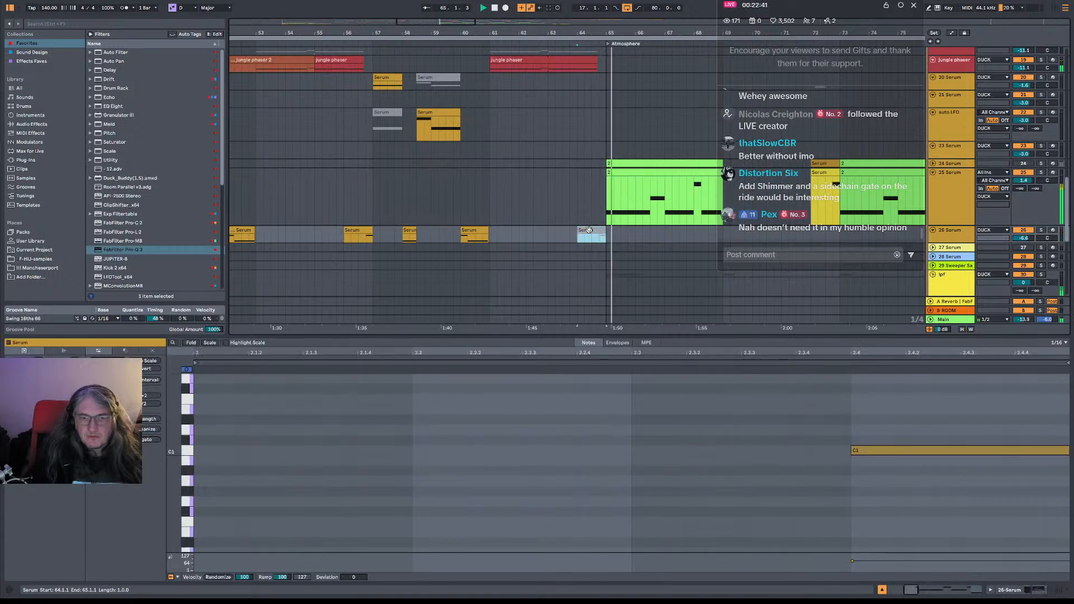
pyautogui.press('space')
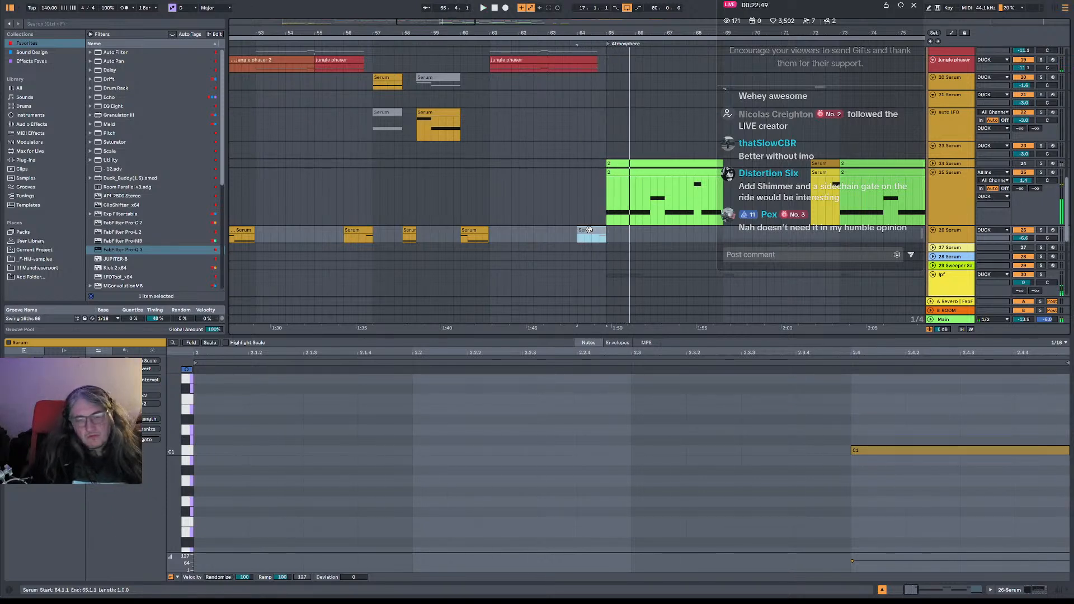
pyautogui.click(595, 237)
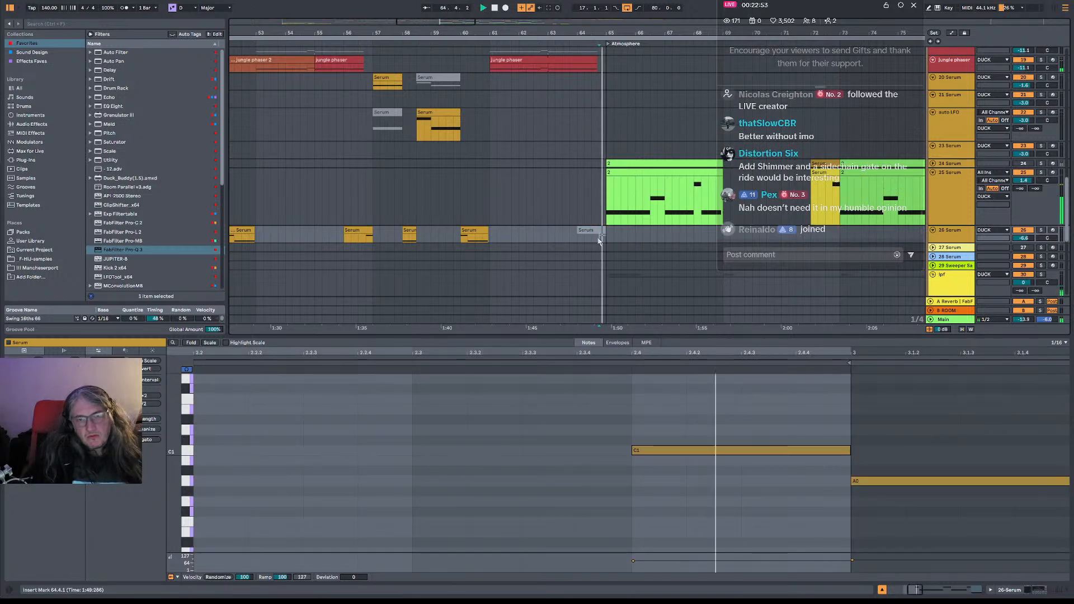
pyautogui.press('space')
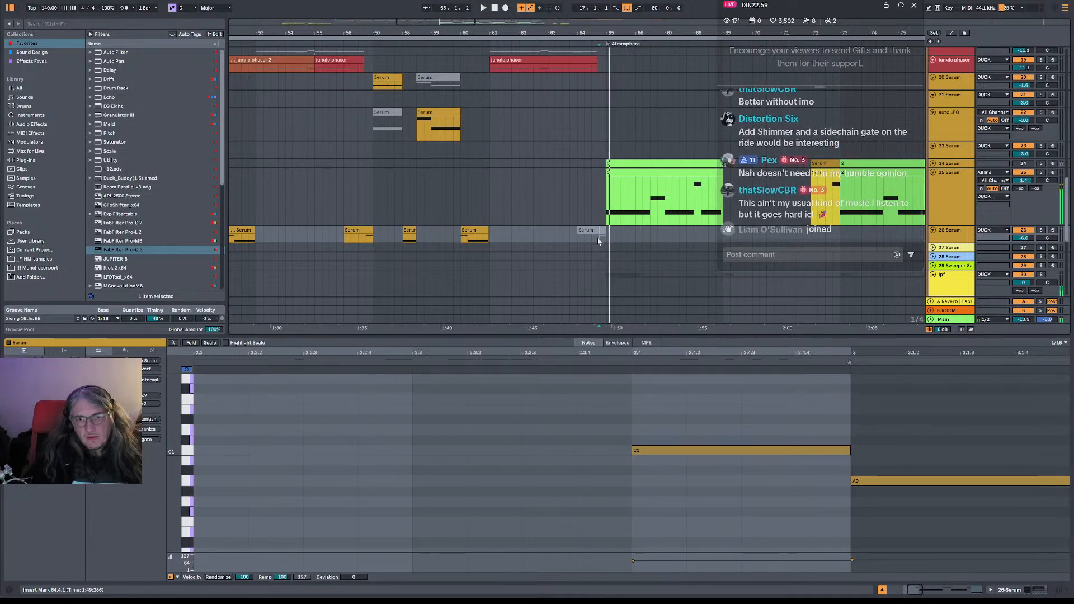
pyautogui.click(594, 233)
pyautogui.click(599, 241)
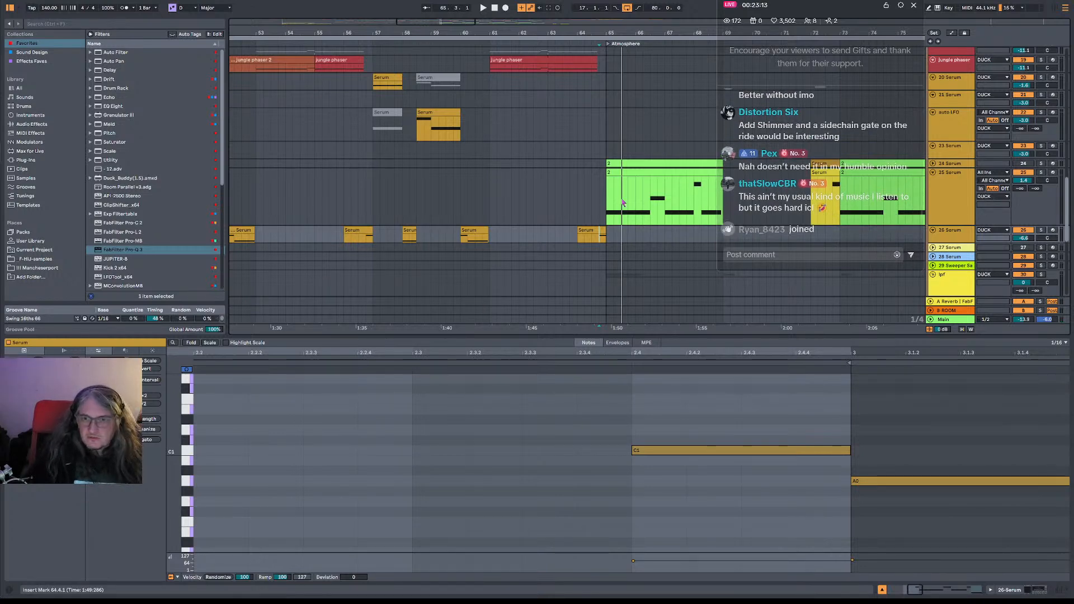
# Deactivate the ride note on beat 4 of the Japan Dubstep kit clip that starts at bar 65.
pyautogui.scroll(2, 573, 189)
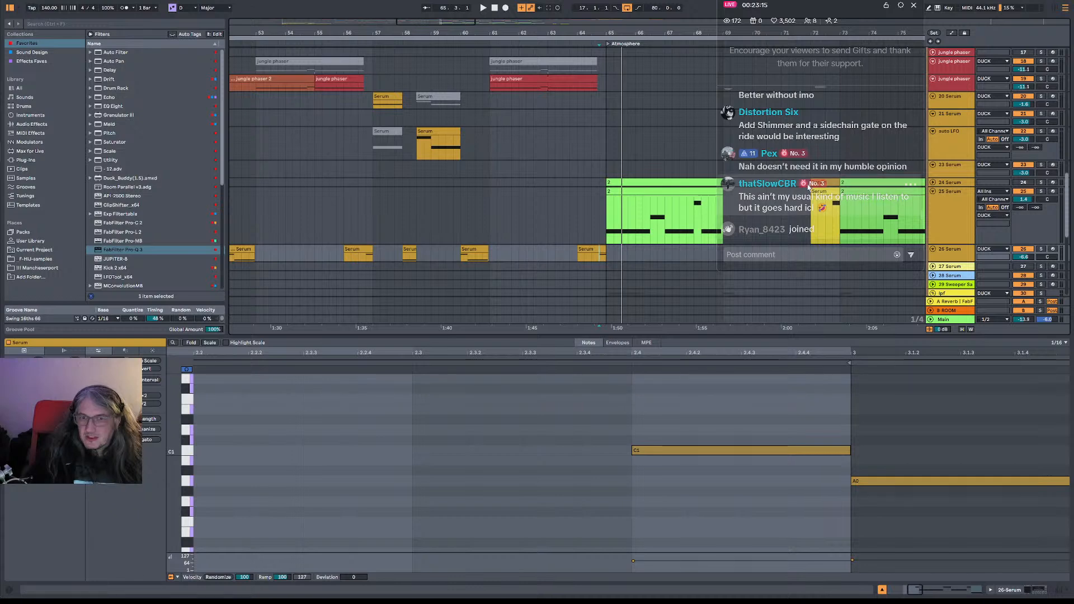
pyautogui.scroll(8, 575, 170)
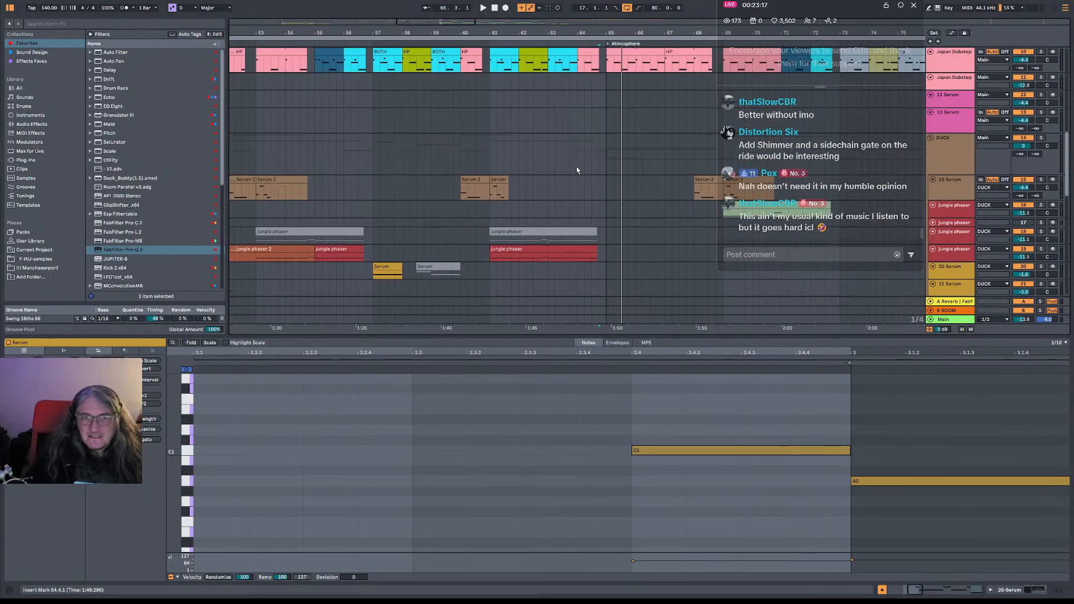
pyautogui.click(583, 140)
pyautogui.press('space')
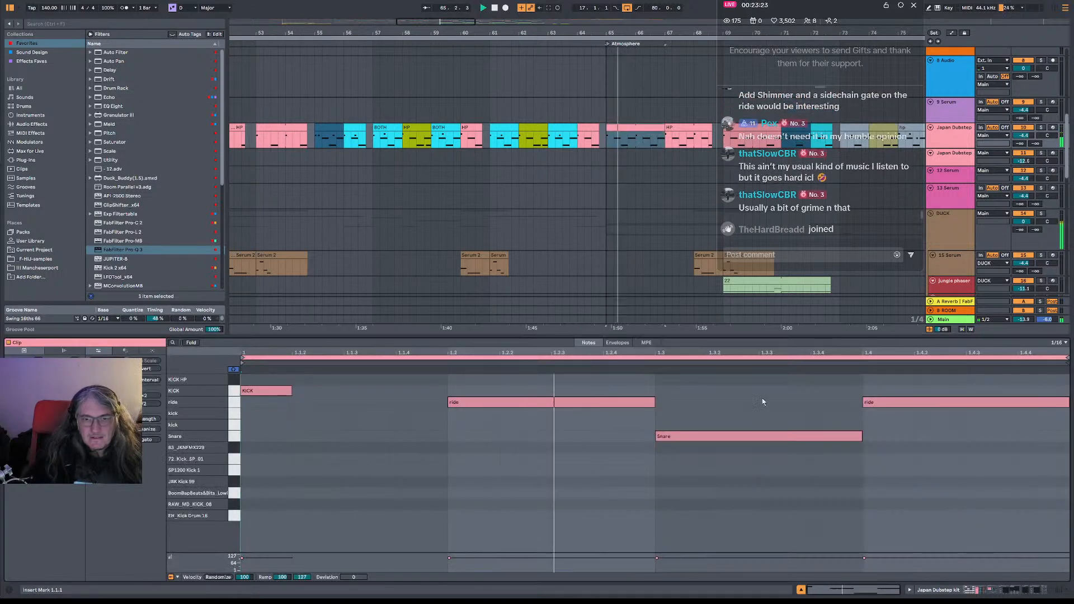
pyautogui.click(901, 401)
pyautogui.press('0')
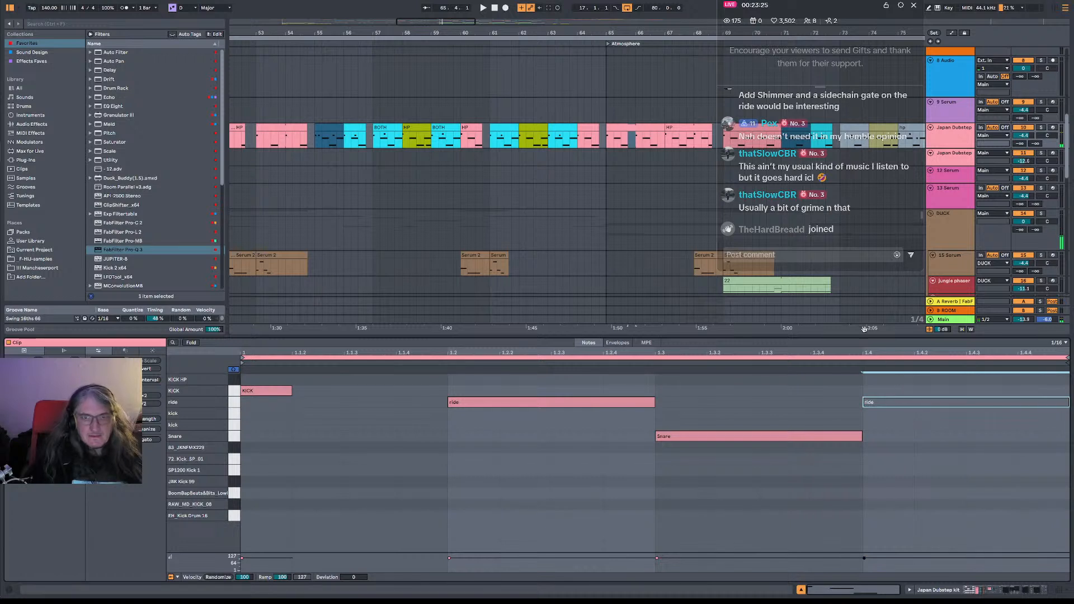
# Play the start of the Atmosphere section from 65.1 to check the drum transition.
pyautogui.press('space')
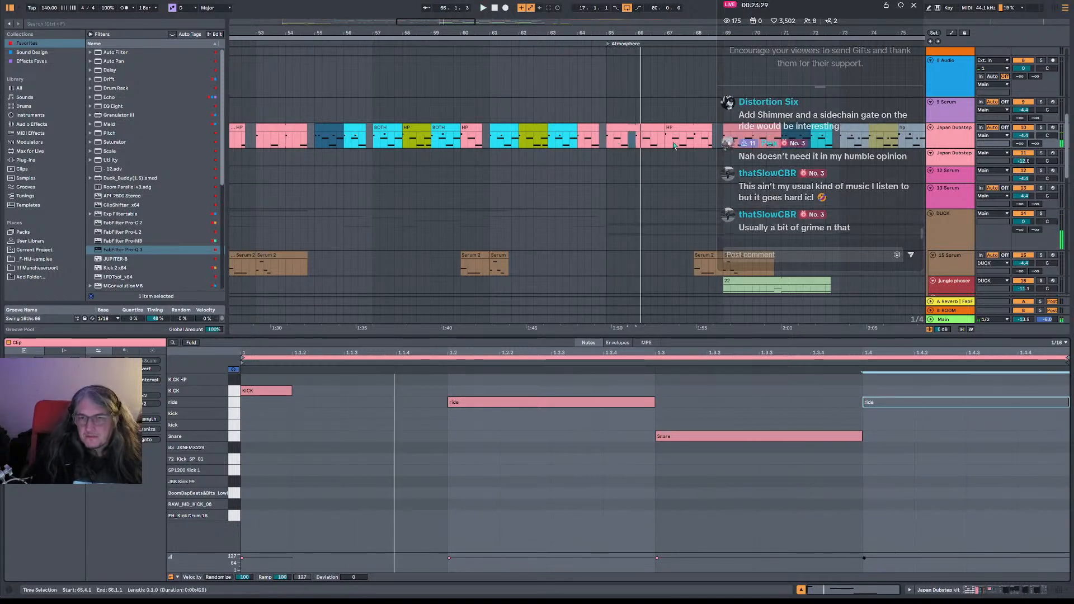
pyautogui.hscroll(5, 492, 159)
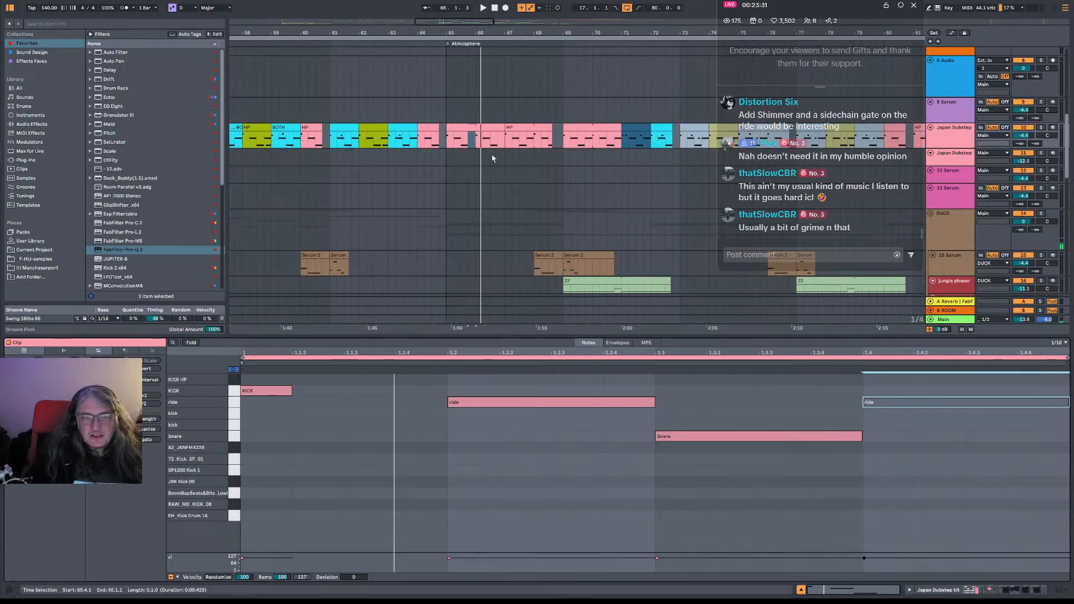
pyautogui.click(448, 145)
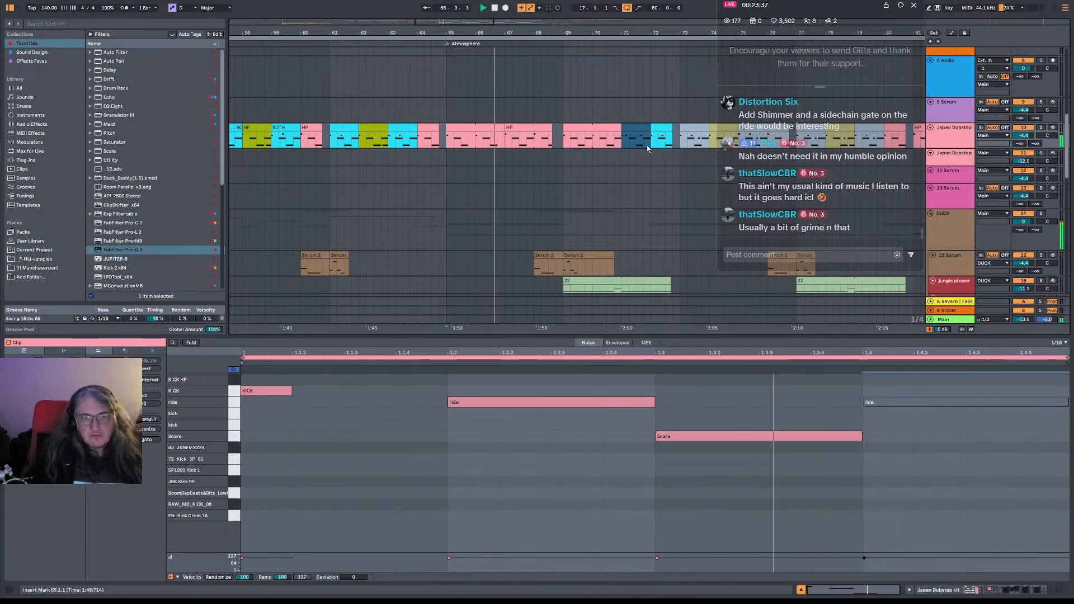
# Open the HP clip at bar 67 on the Japan Dubstep kit track and inspect its ride notes.
pyautogui.keyDown('shift'); pyautogui.click(524, 129); pyautogui.keyUp('shift')
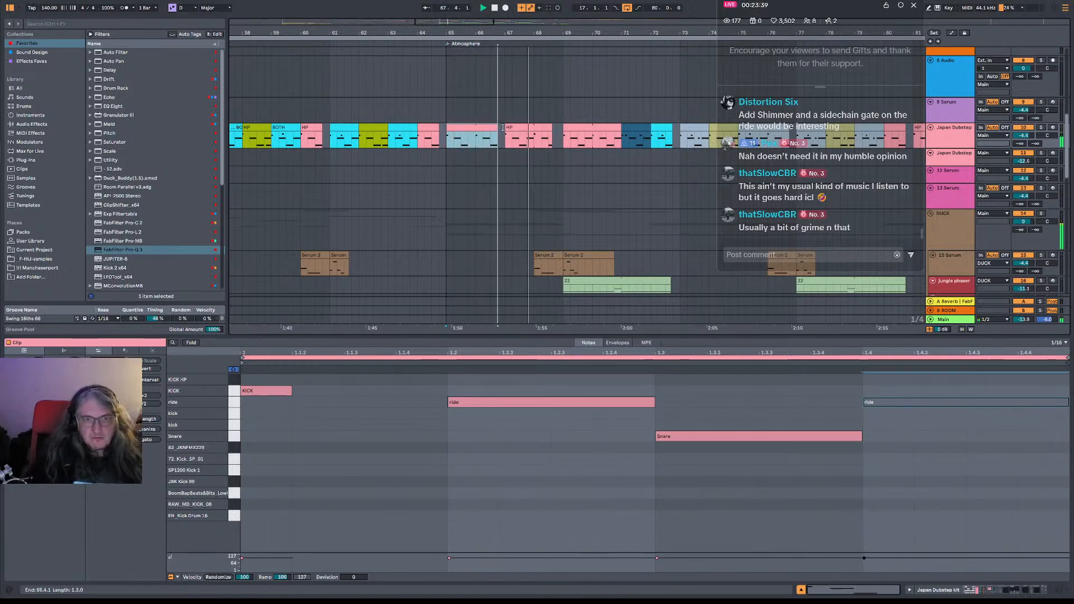
pyautogui.keyDown('shift'); pyautogui.click(514, 130); pyautogui.keyUp('shift')
pyautogui.click(515, 130)
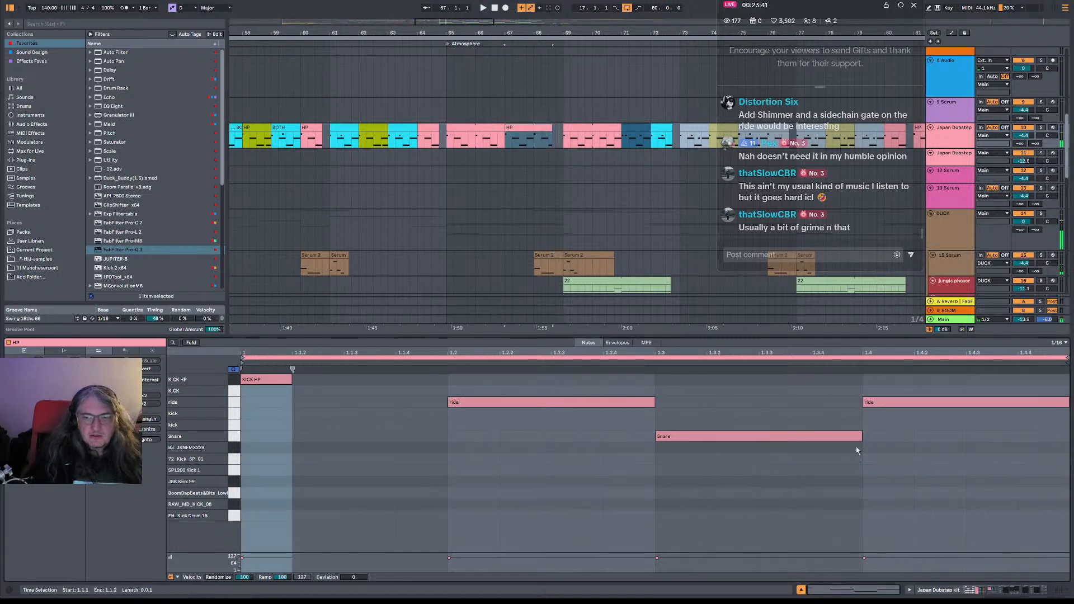
# Replay the Atmosphere section from 65.1 with the Japan Dubstep kit clip at bar 65 open.
pyautogui.click(448, 144)
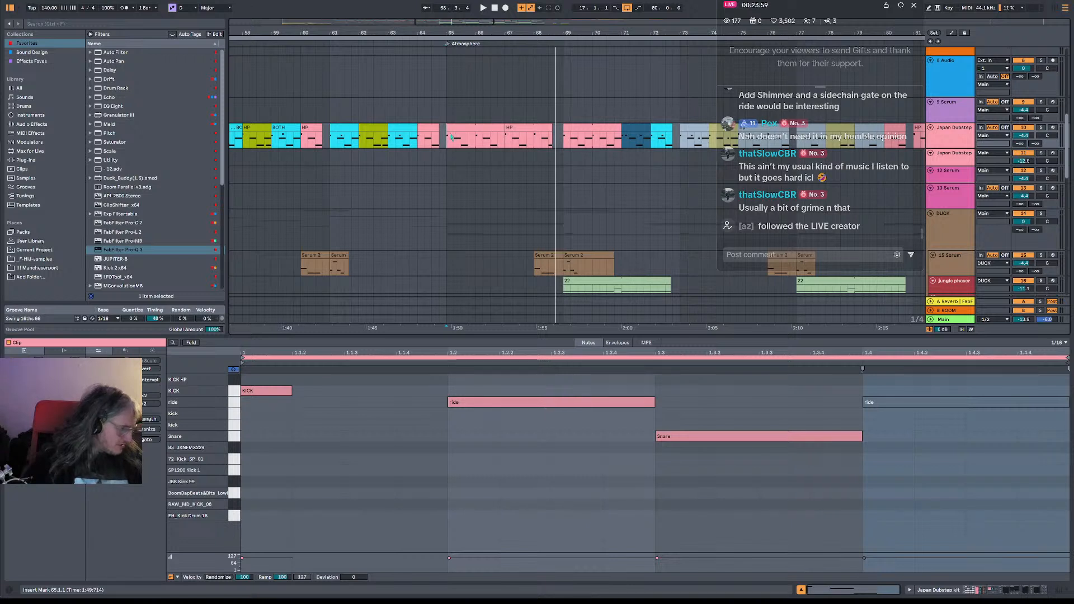
pyautogui.press('space')
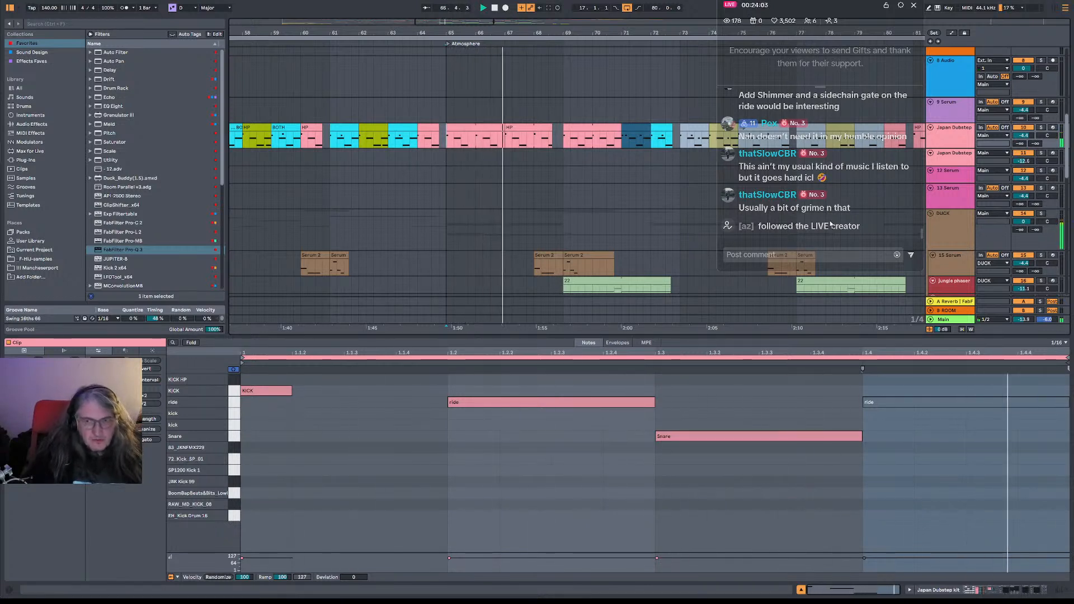
pyautogui.press('space')
pyautogui.press('space')
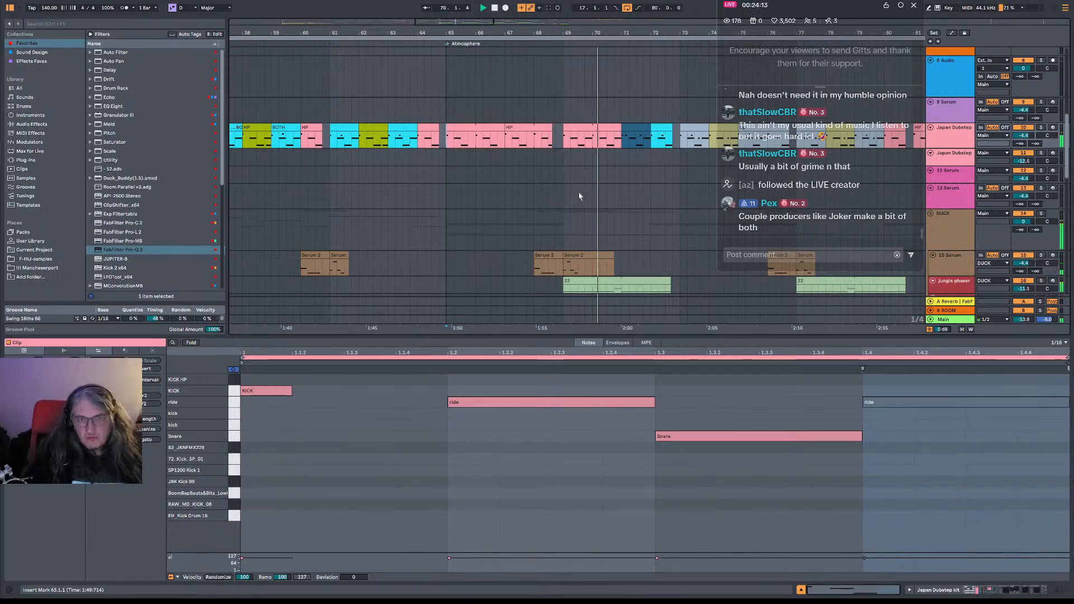
# Deactivate the ride note on beat 4 of the Japan Dubstep kit clip at bar 73.
pyautogui.hscroll(5, 636, 175)
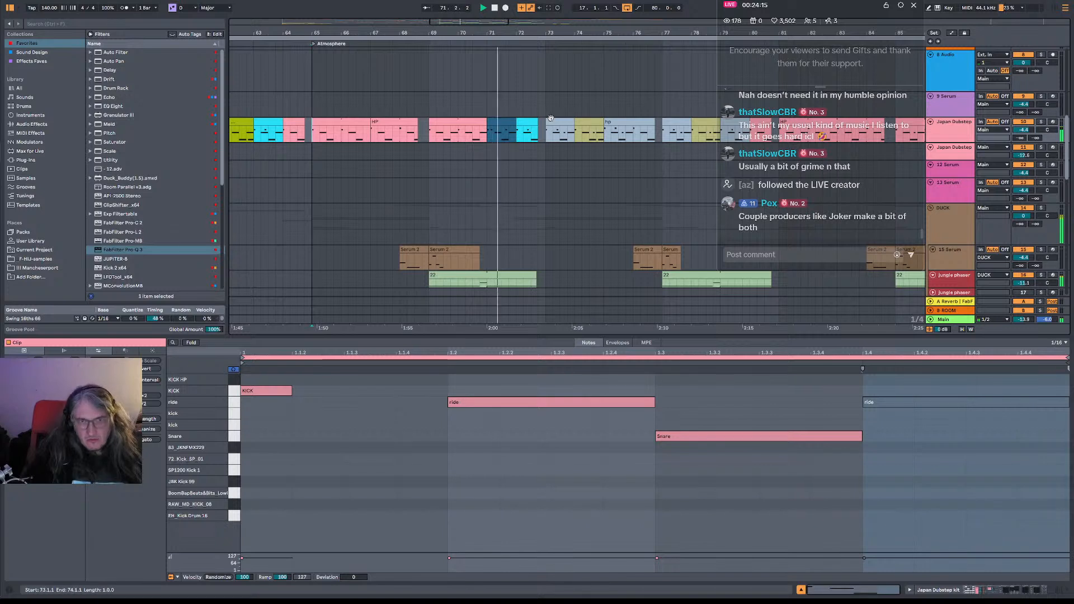
pyautogui.doubleClick(560, 390)
pyautogui.doubleClick(772, 402)
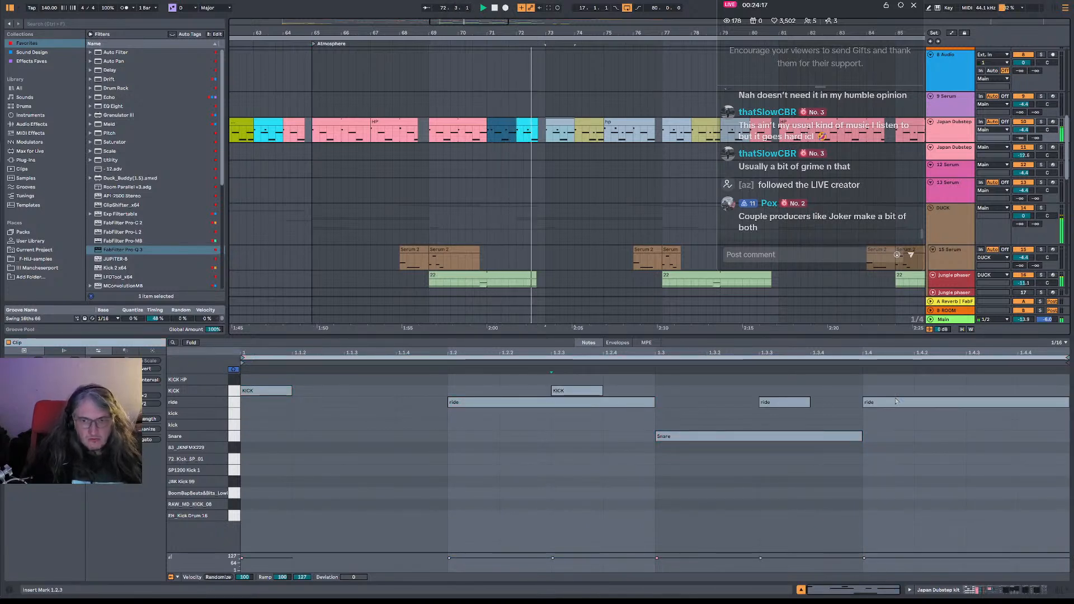
pyautogui.click(871, 402)
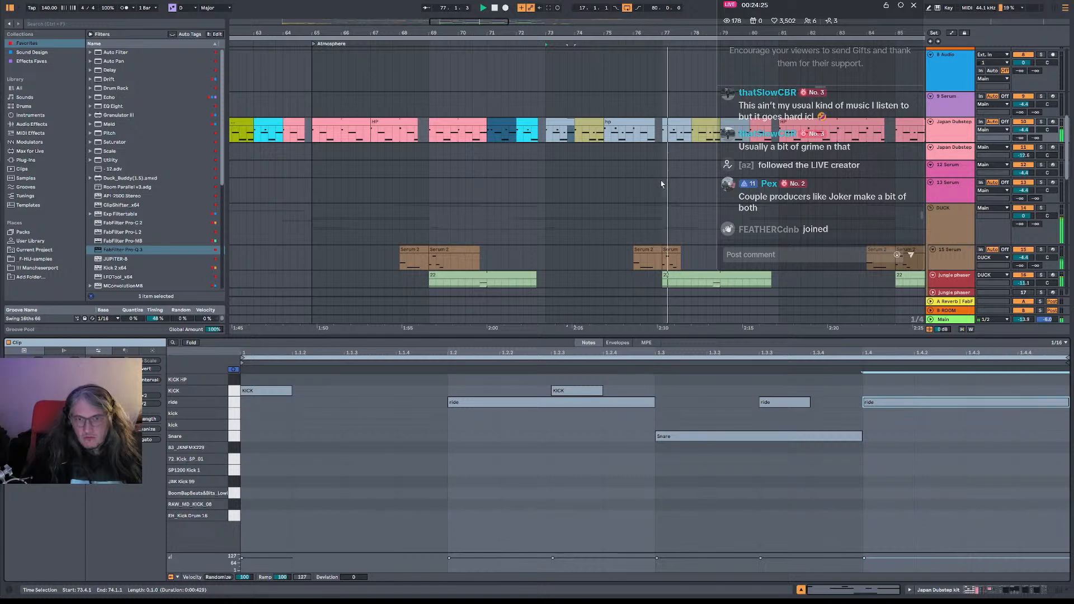
# Deactivate the ride note on beat 4 of the Japan Dubstep kit's HP clip that starts at bar 81.
pyautogui.hscroll(5, 651, 181)
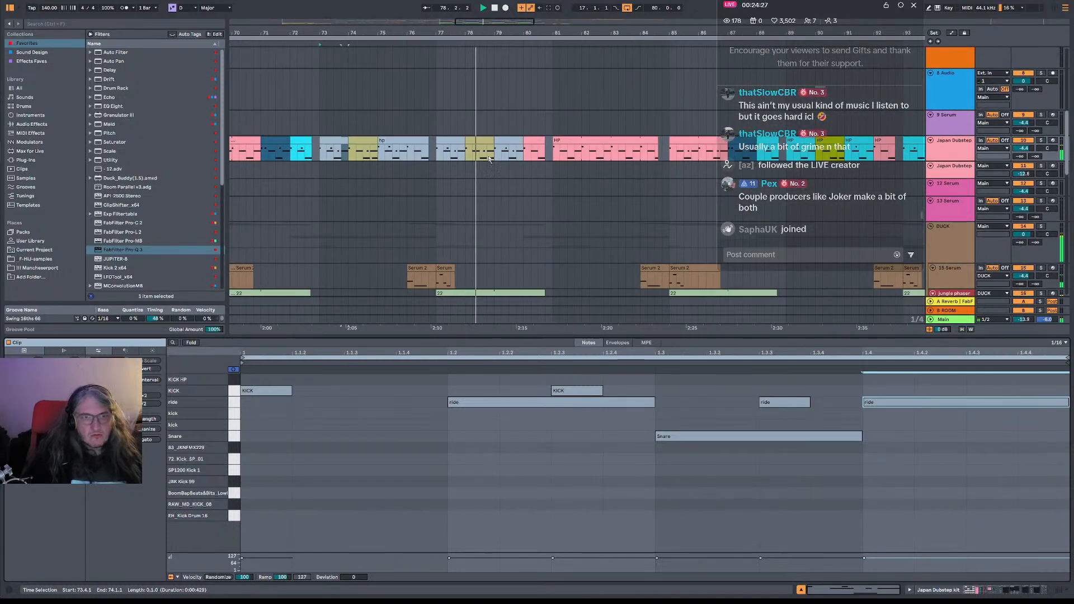
pyautogui.hscroll(3, 473, 156)
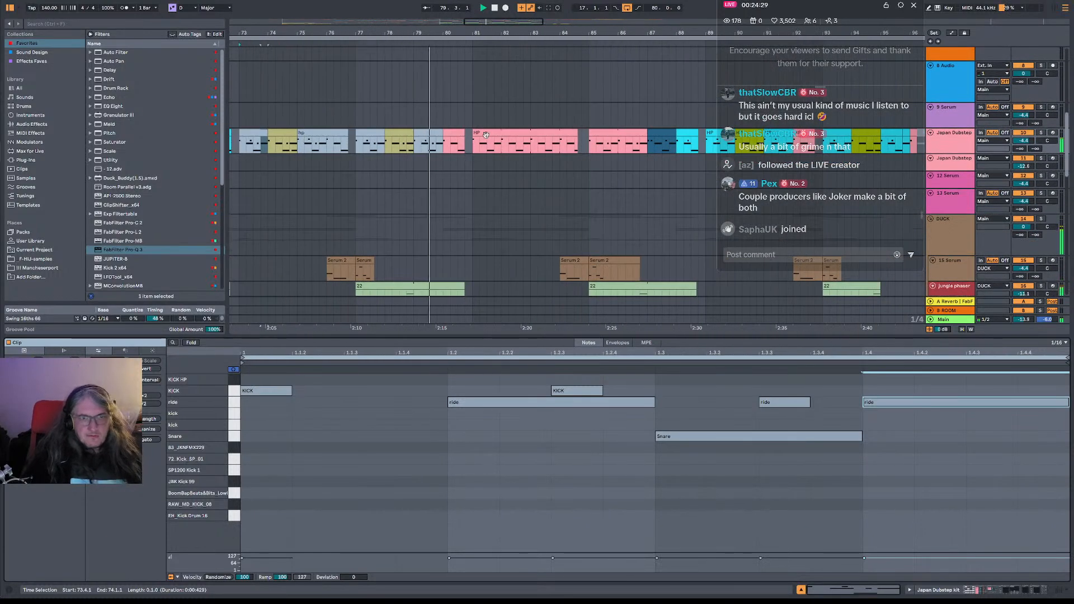
pyautogui.click(469, 143)
pyautogui.click(918, 404)
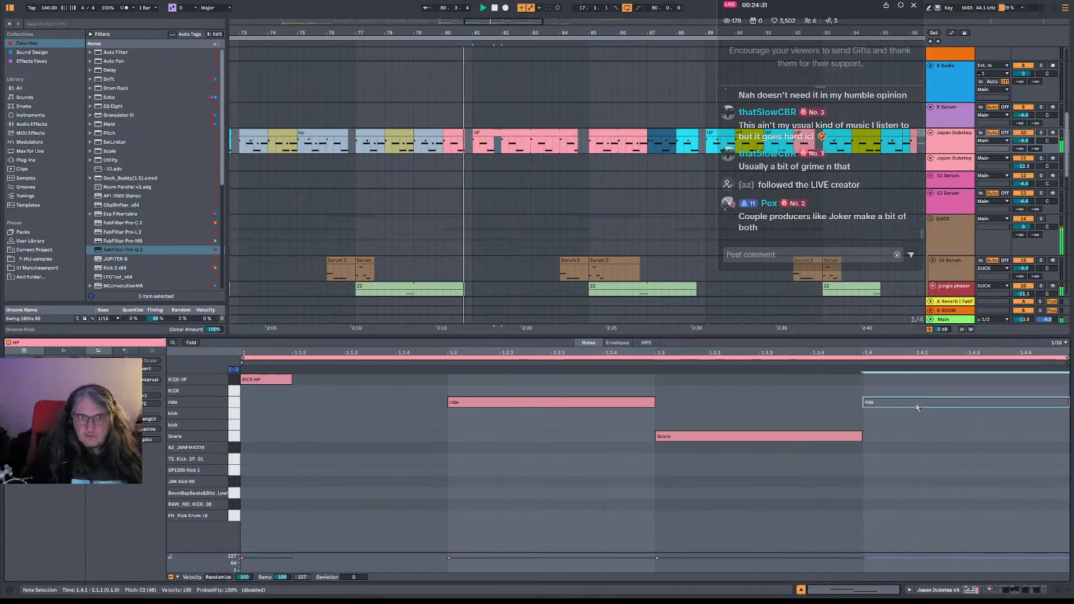
pyautogui.click(876, 406)
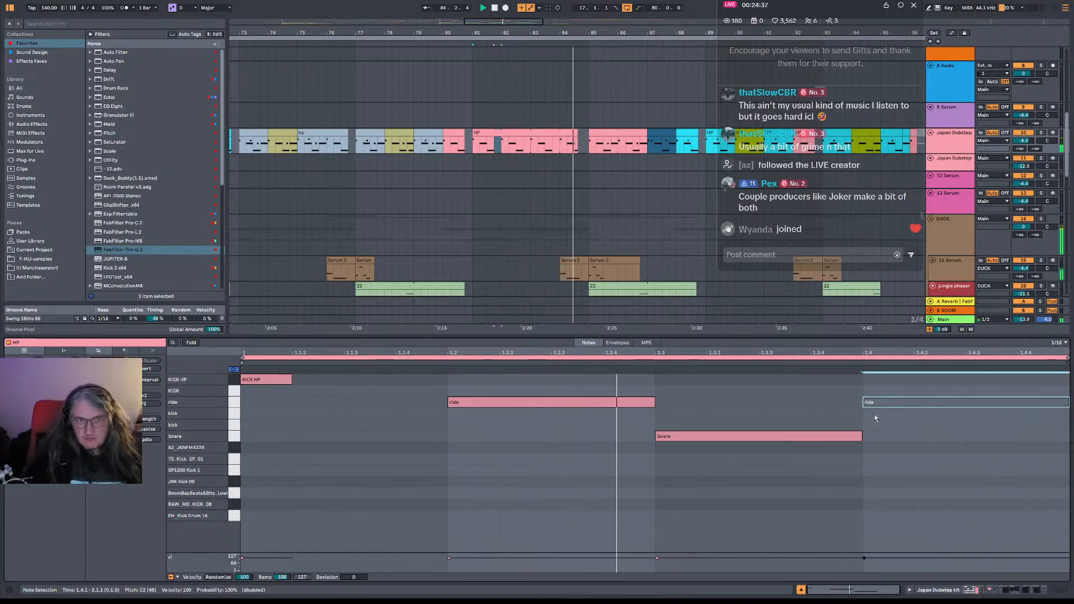
# Check the Japan Dubstep kit clips from bar 85 onward, including the beat 4 ride note of the HP clip at bar 89.
pyautogui.click(618, 133)
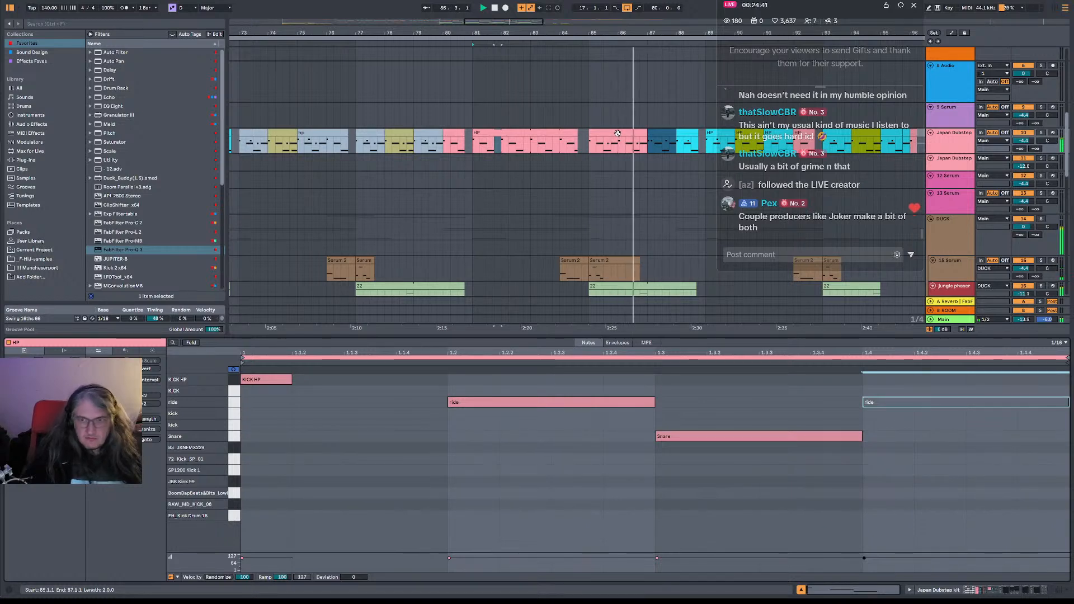
pyautogui.hscroll(6, 661, 168)
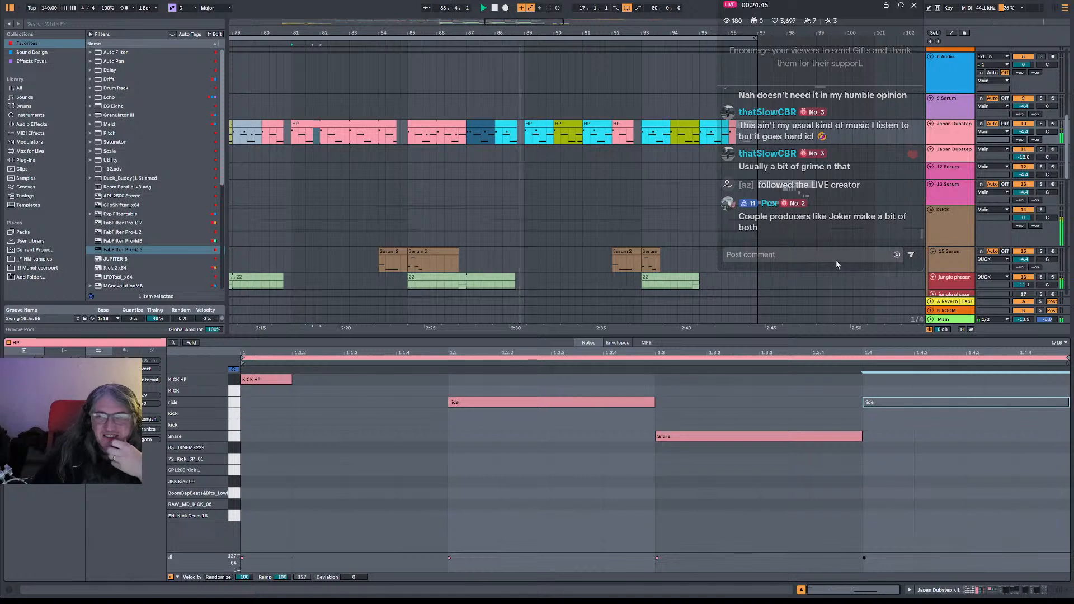
pyautogui.click(538, 124)
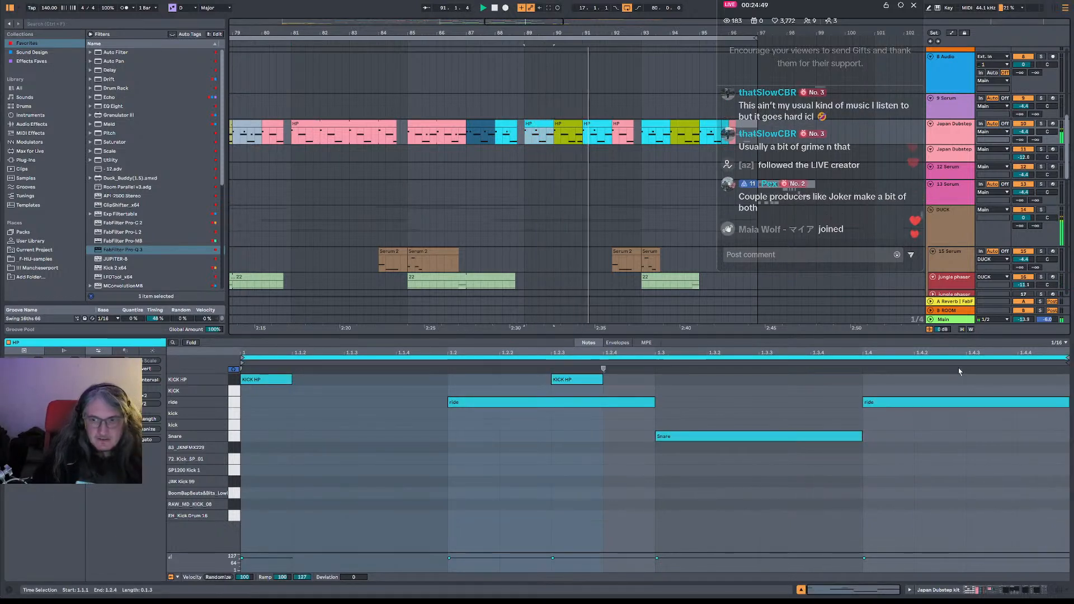
pyautogui.click(967, 399)
pyautogui.press('Right')
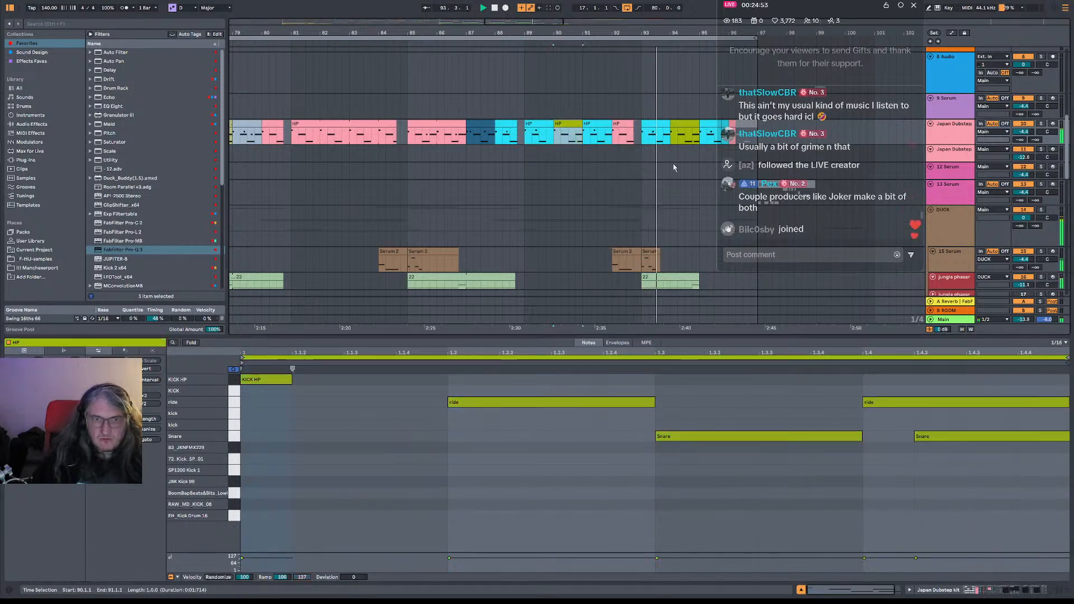
# Try altering the beat 4 ride note in the HP clip at bar 90, and restore the note.
pyautogui.click(954, 402)
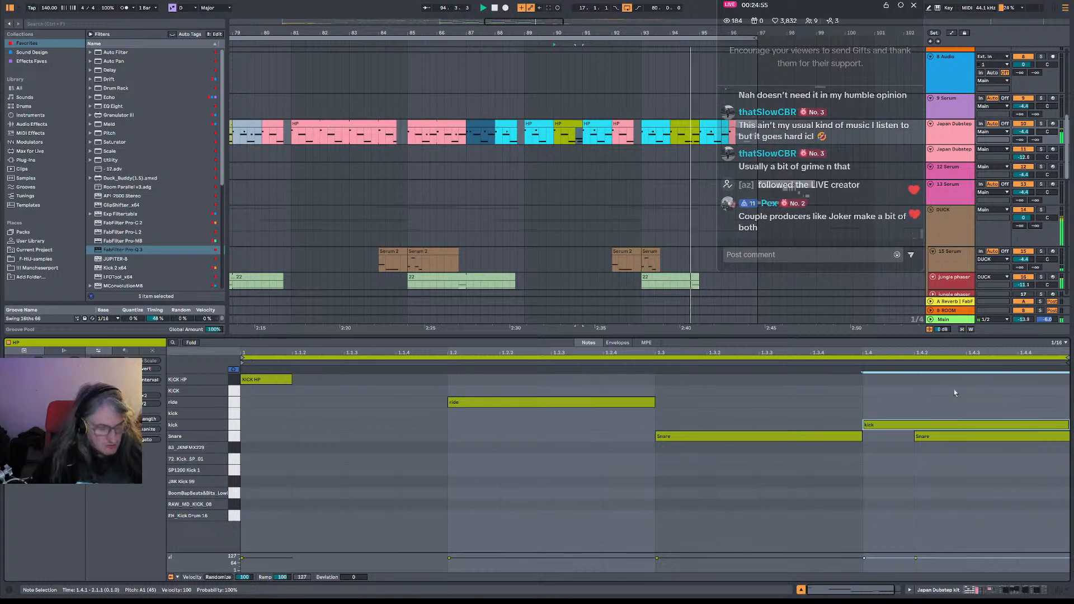
pyautogui.press('0')
pyautogui.press('0')
pyautogui.press('0')
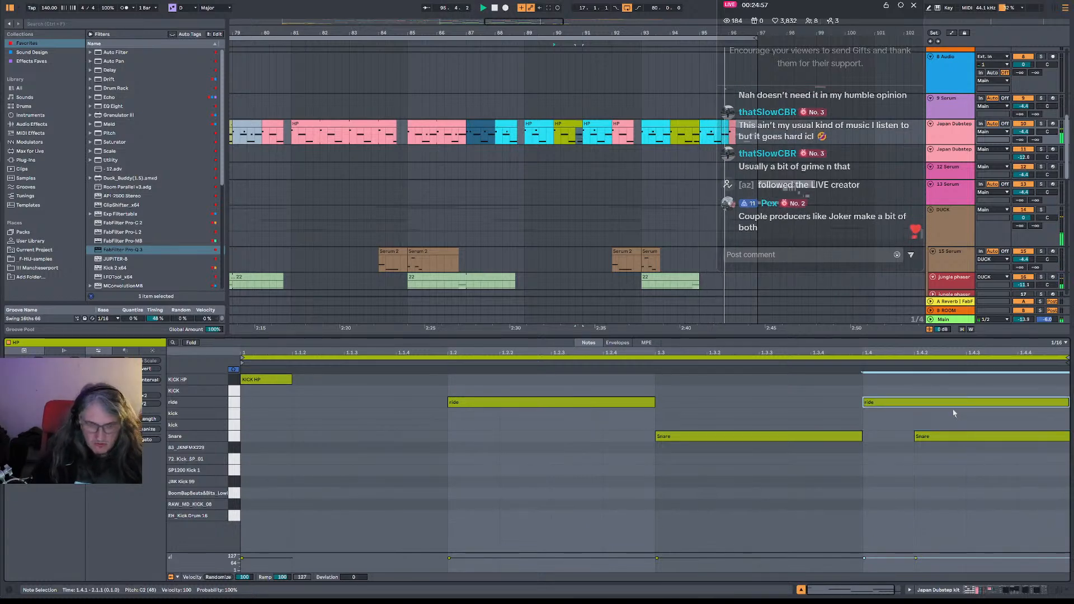
# Try deactivating the beat 4 ride note in the HP clip at bar 91, replay from 89.1, and reactivate the note.
pyautogui.press('Right')
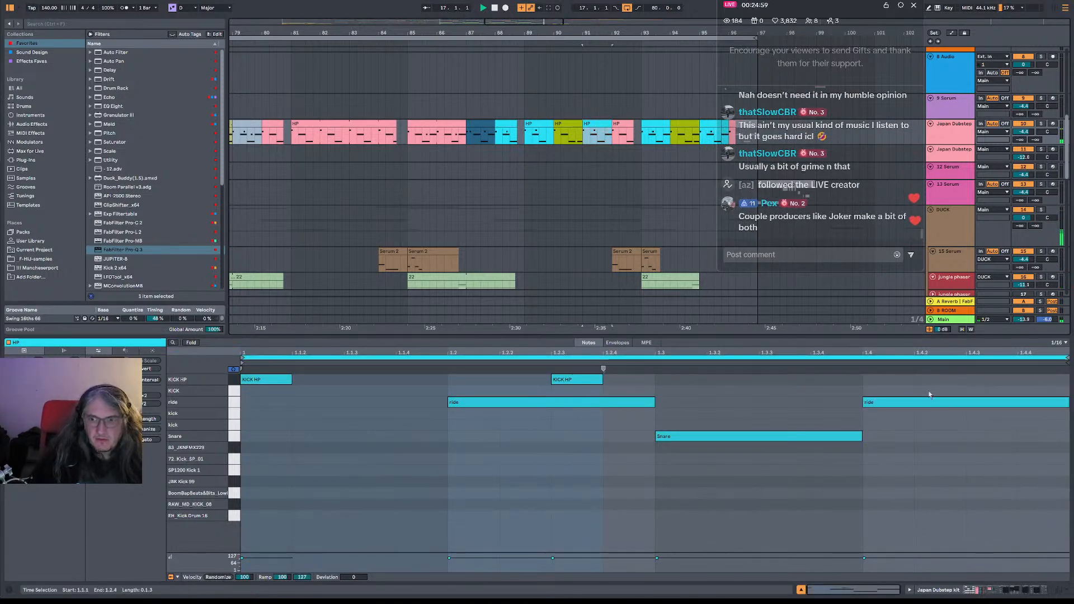
pyautogui.press('0')
pyautogui.click(521, 148)
pyautogui.press('space')
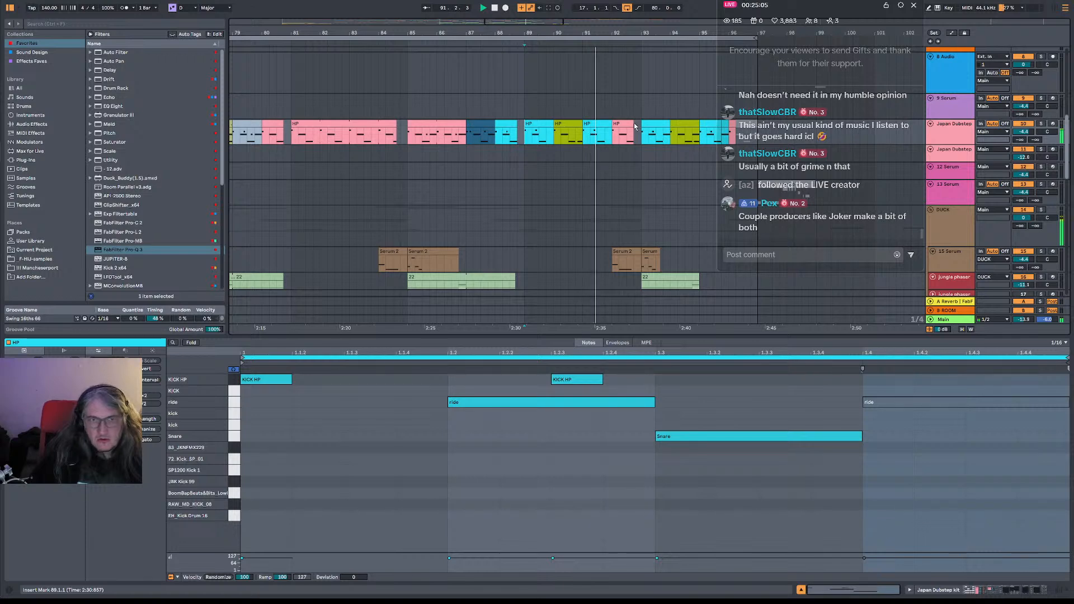
pyautogui.click(592, 125)
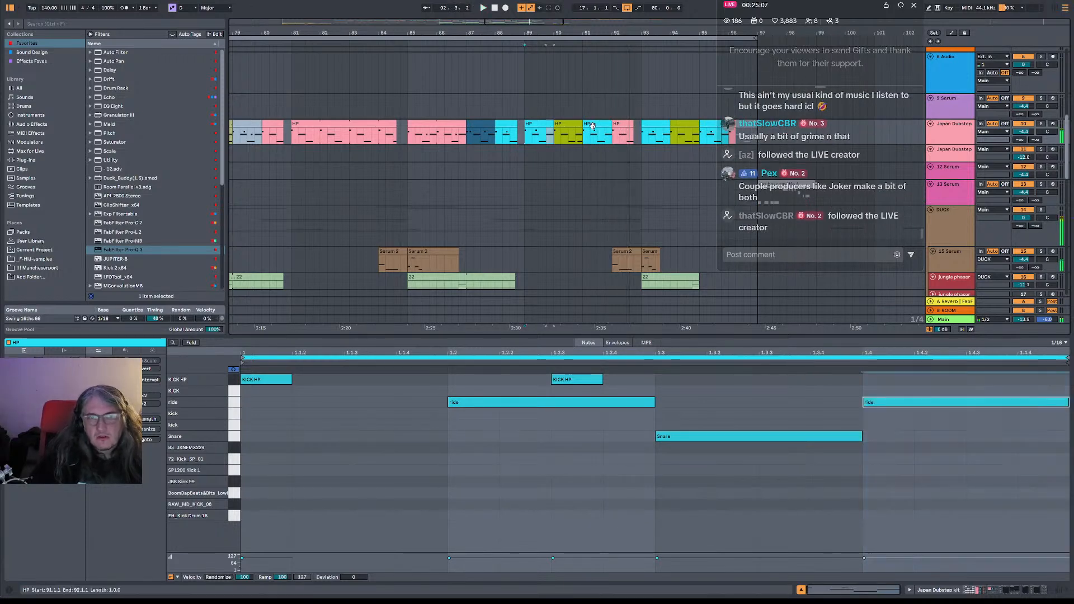
# Play from 93.1 and review the remaining drum clips up to the end of the arrangement.
pyautogui.click(657, 137)
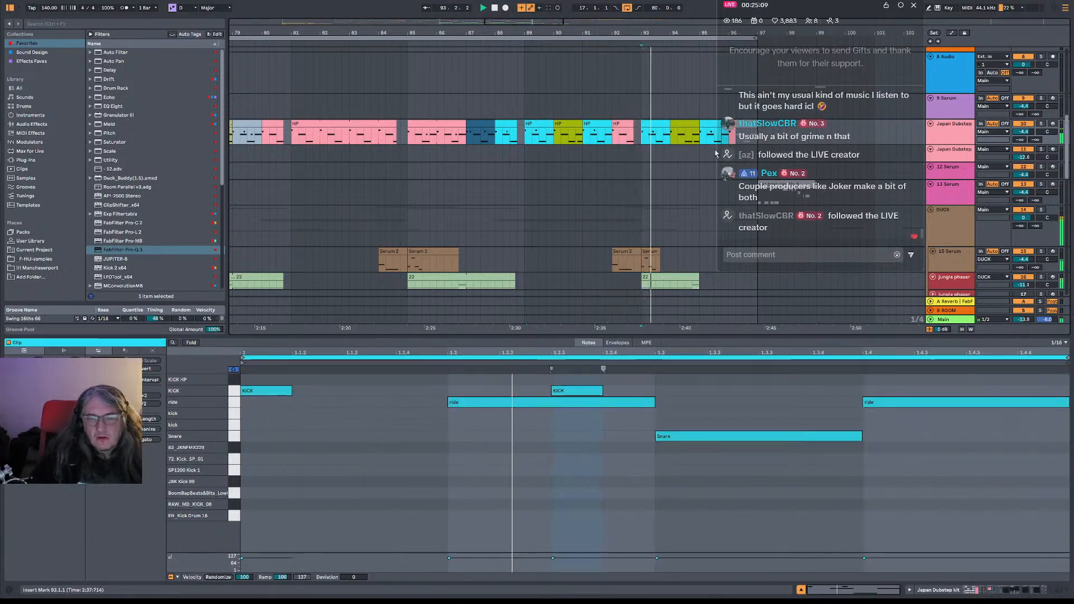
pyautogui.moveTo(692, 154); pyautogui.dragTo(485, 155)
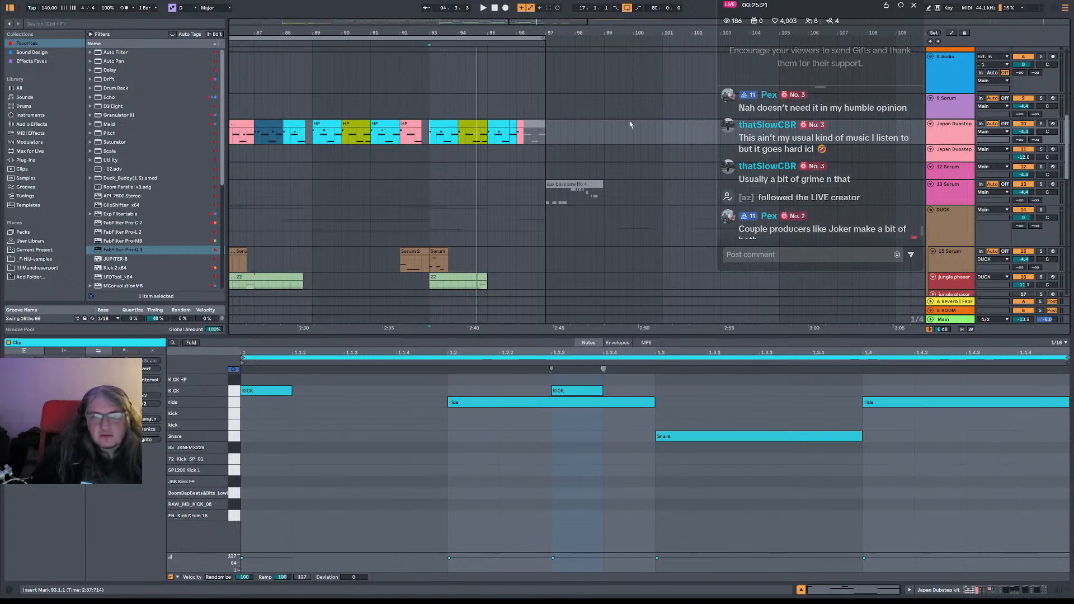
pyautogui.scroll(-3, 556, 184)
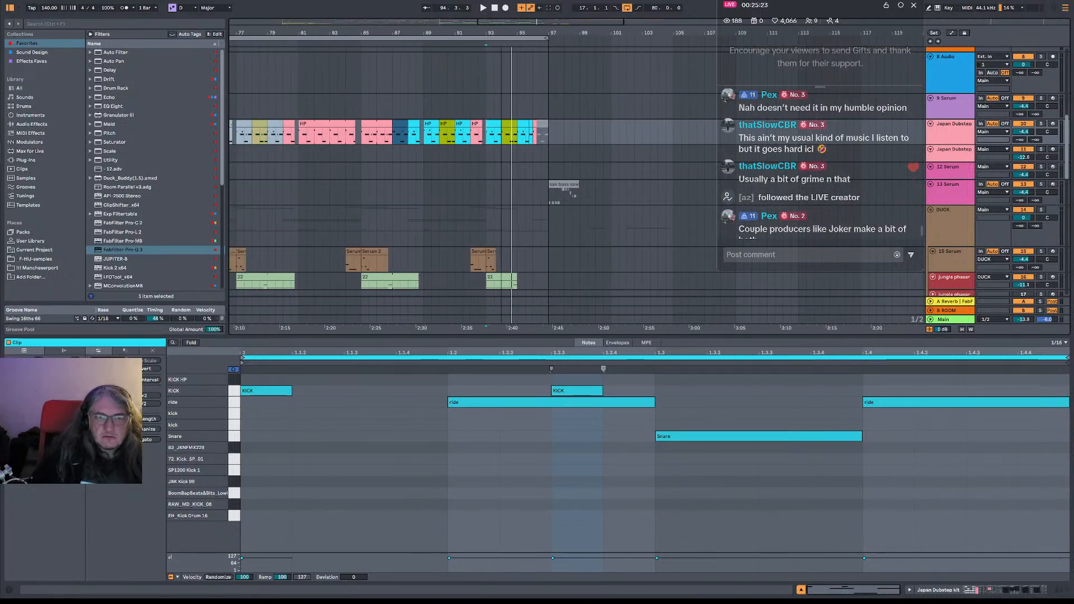
pyautogui.scroll(-2, 503, 29)
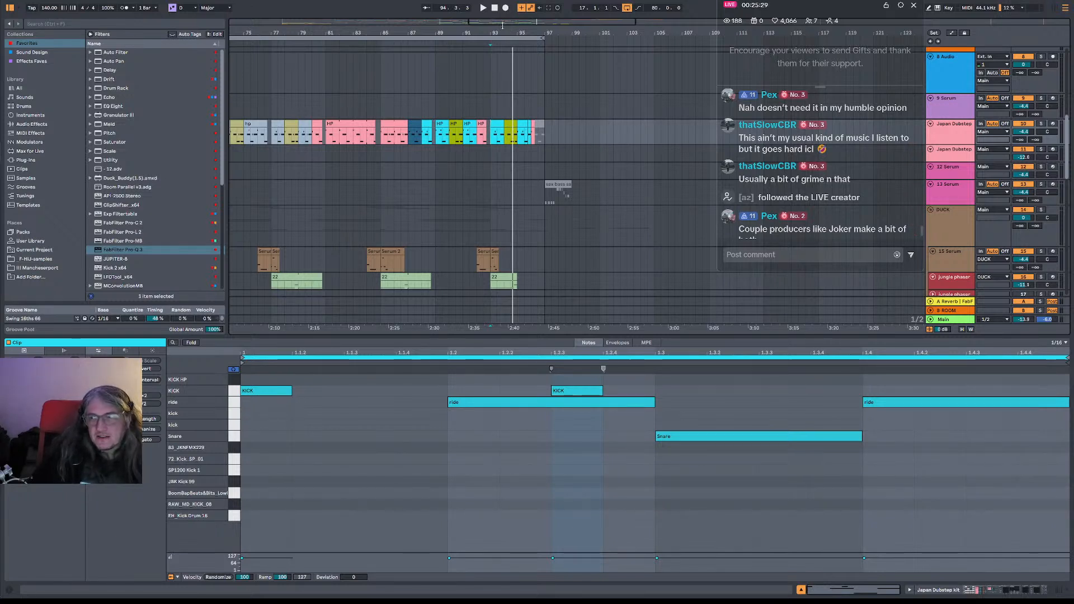
# Return to the HP KICK clip at bar 33 on the Japan Dubstep kit track and play from 33.1.
pyautogui.moveTo(503, 31); pyautogui.dragTo(722, 34)
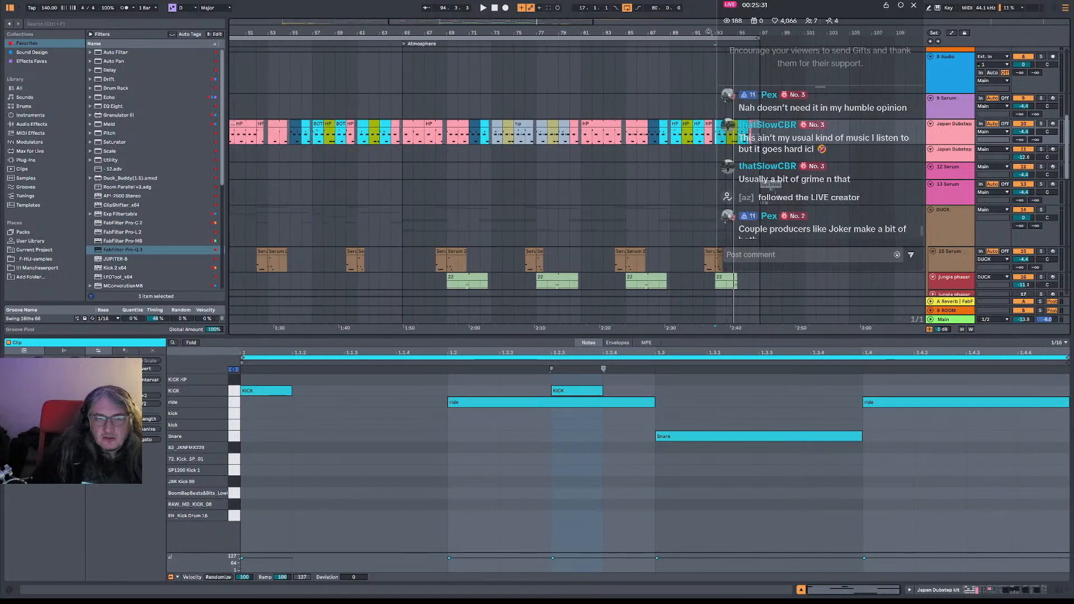
pyautogui.moveTo(504, 25); pyautogui.dragTo(608, 20)
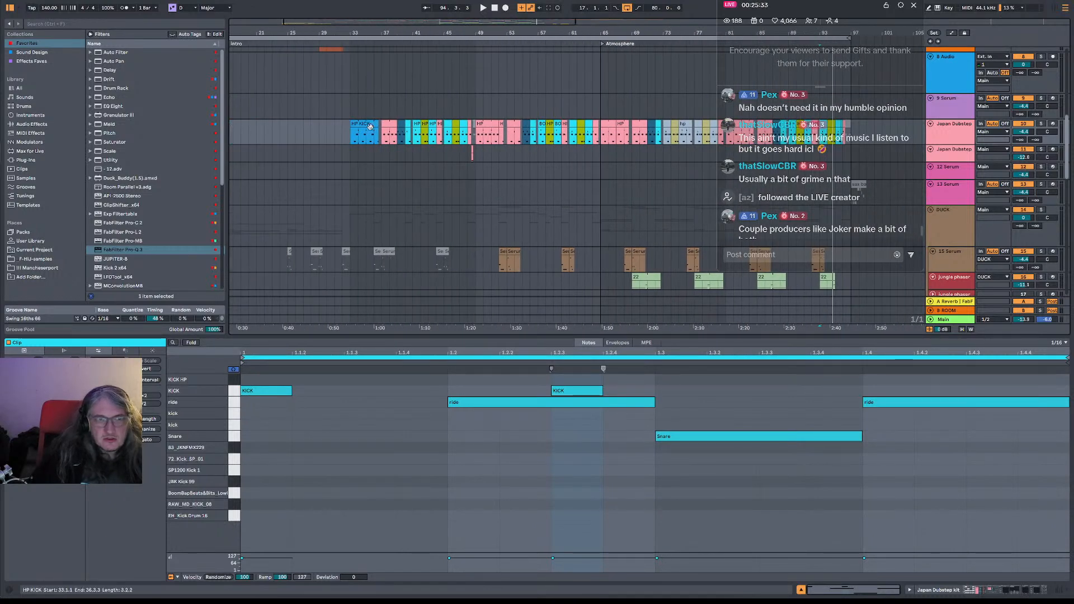
pyautogui.click(349, 141)
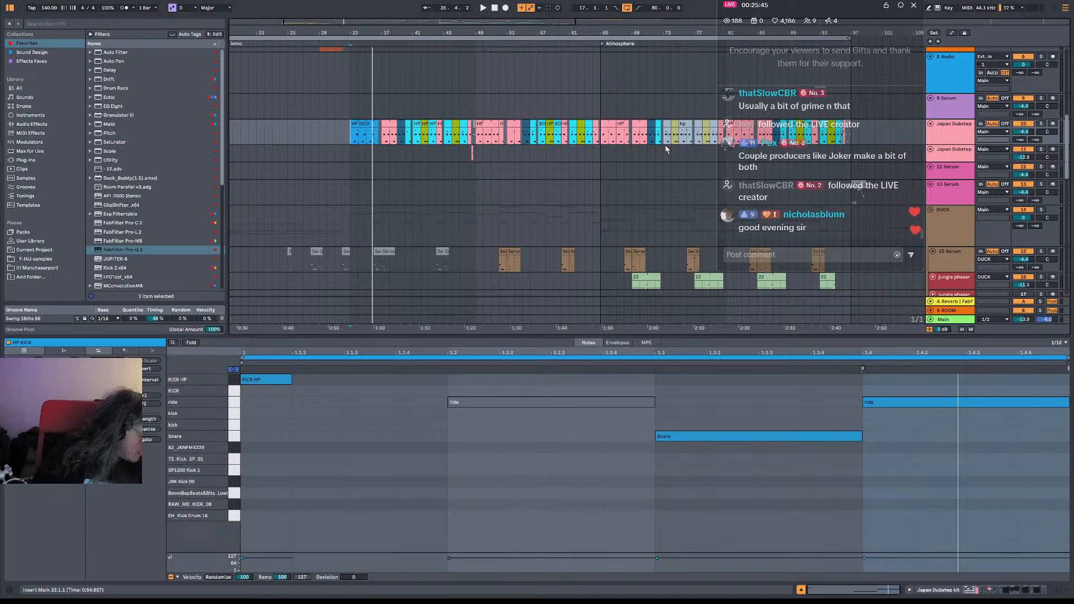
pyautogui.press('space')
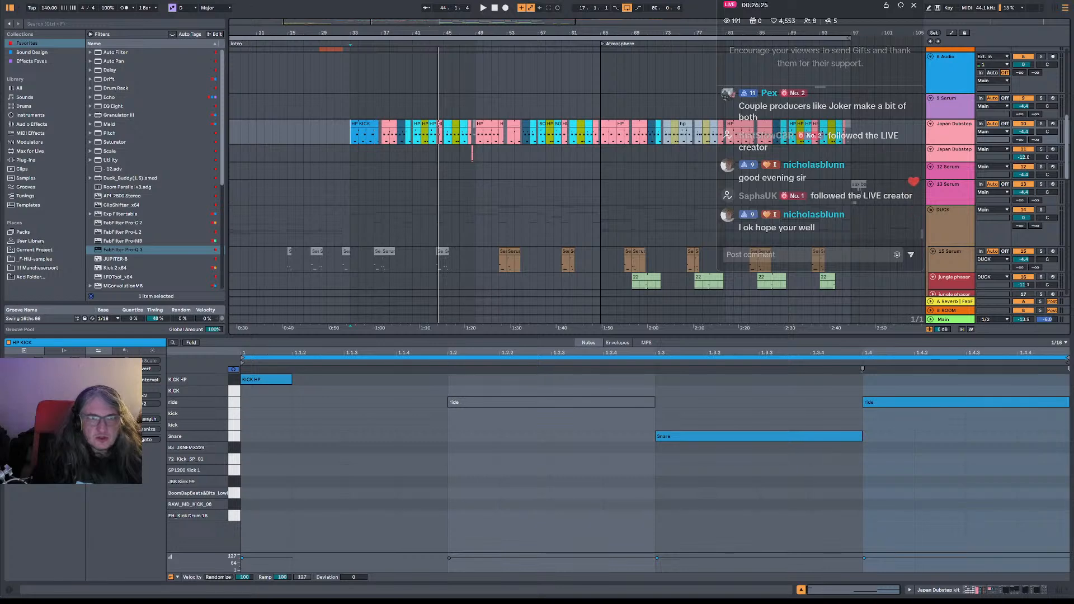
# Play the Japan Dubstep kit's HP clip from 44.1 at a closer zoom.
pyautogui.scroll(2, 452, 139)
pyautogui.click(443, 146)
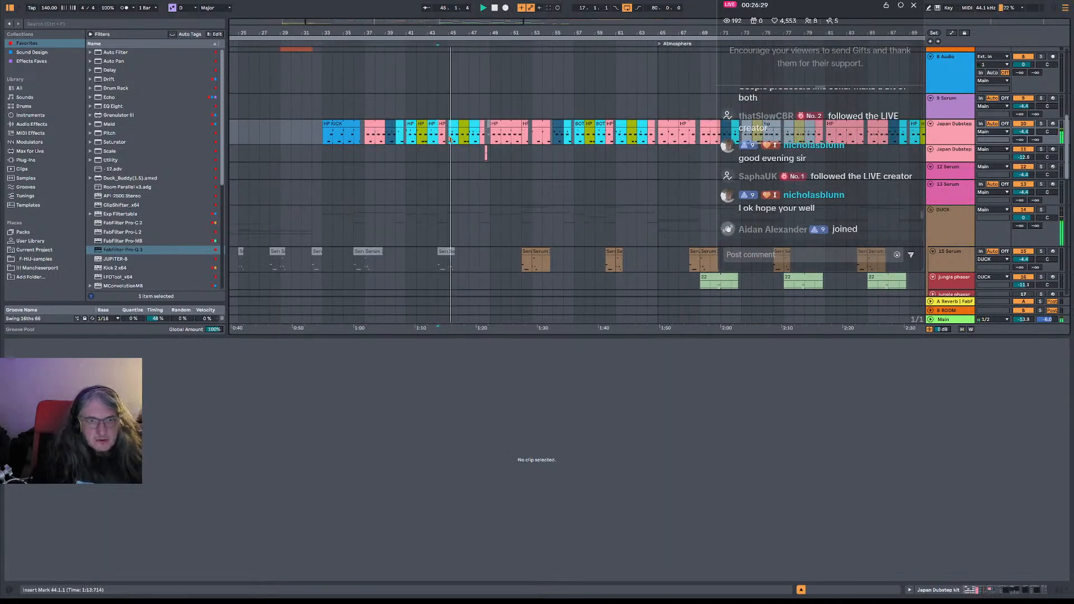
pyautogui.scroll(5, 450, 120)
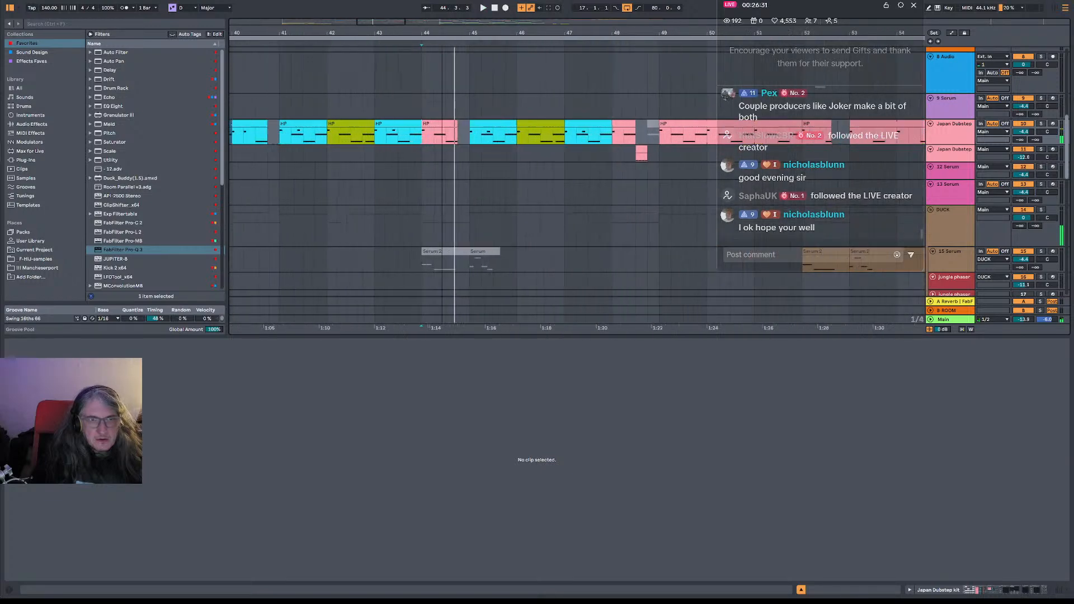
# Delete beat 2 from the HP clip at bar 44 on the Japan Dubstep kit track and play from 43.1 and 44.3.
pyautogui.click(450, 122)
pyautogui.press('Delete')
pyautogui.moveTo(417, 134); pyautogui.dragTo(428, 135)
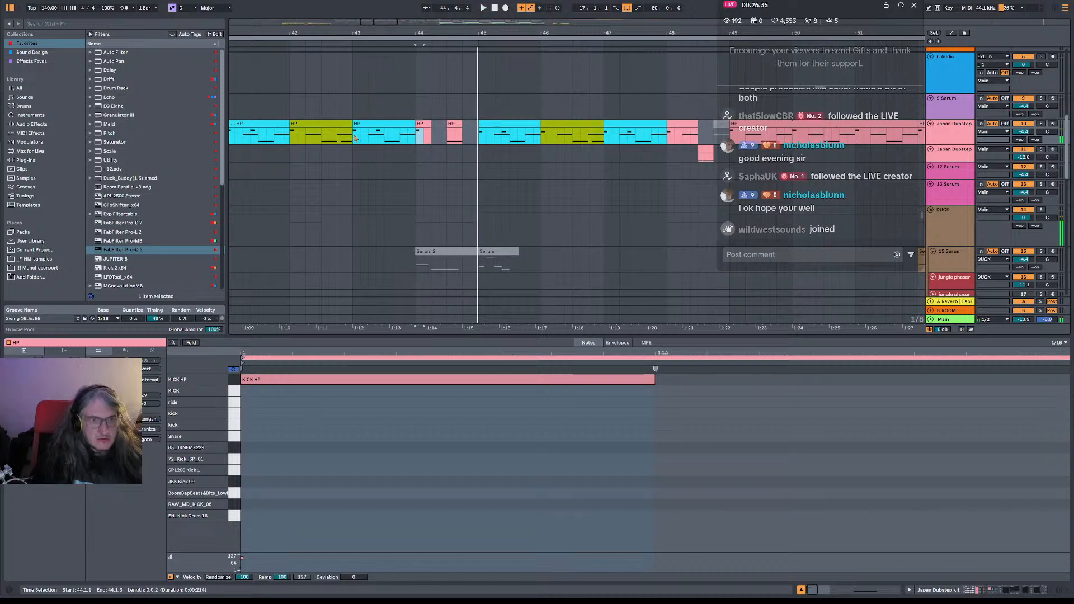
pyautogui.click(361, 157)
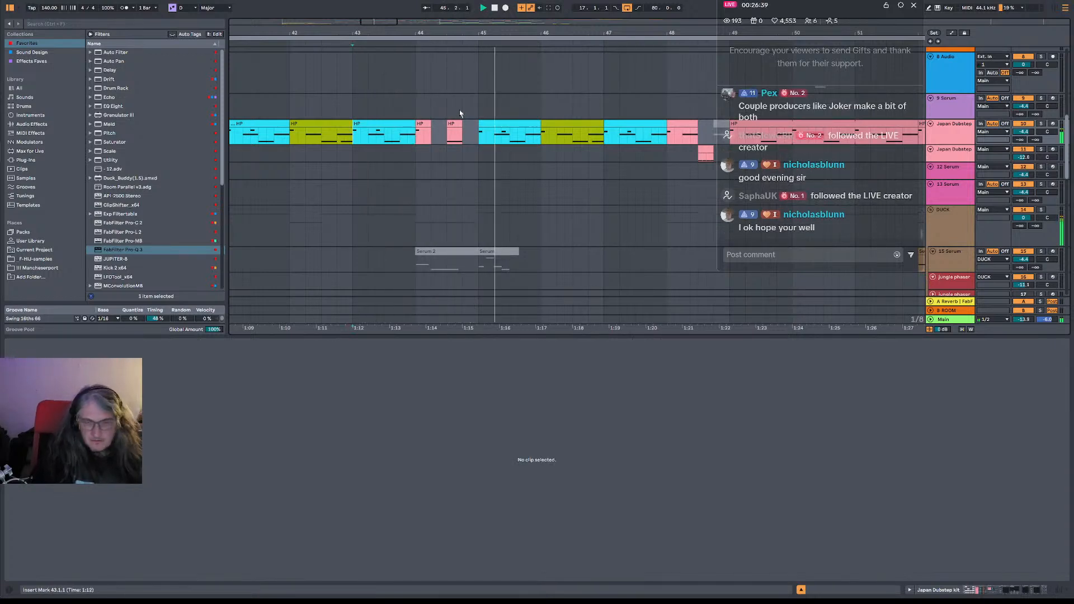
pyautogui.click(447, 136)
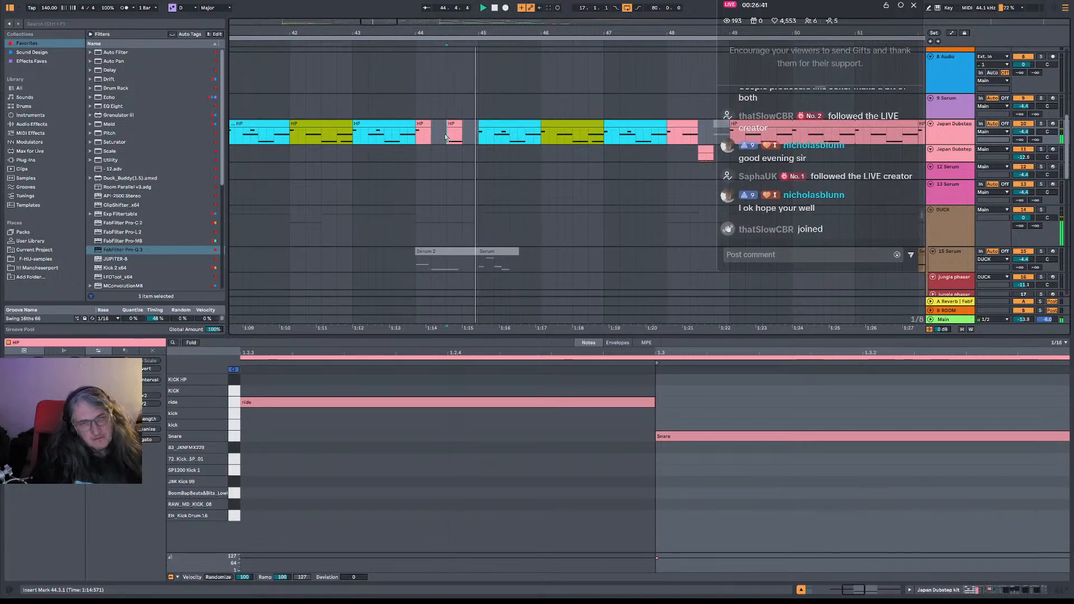
# Try deactivating all ride notes in the HP clip at bar 49, listen to it, and reactivate them.
pyautogui.moveTo(562, 29); pyautogui.dragTo(562, 15)
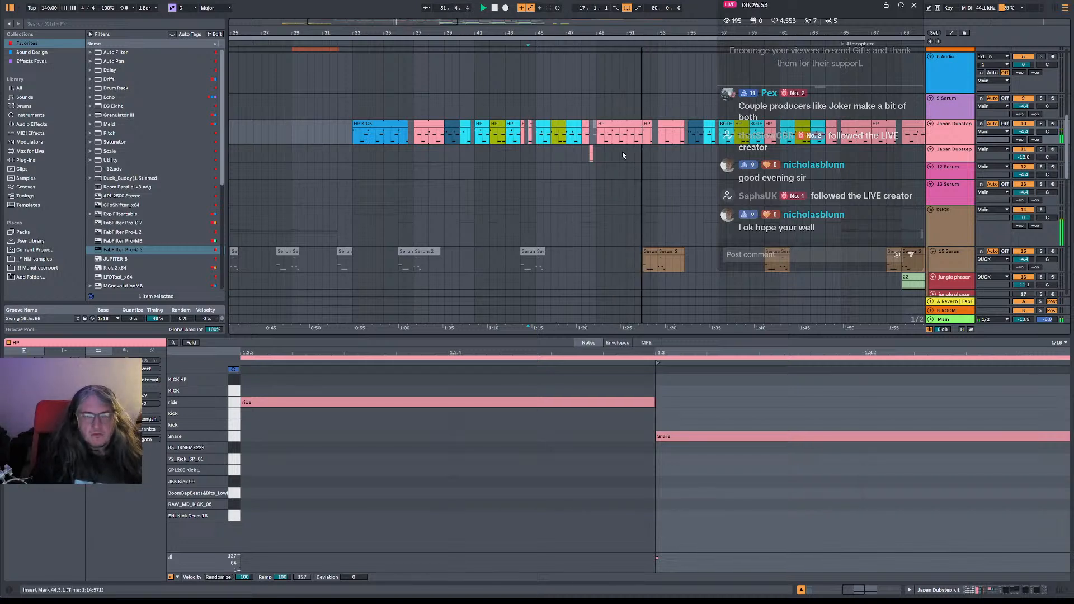
pyautogui.click(614, 121)
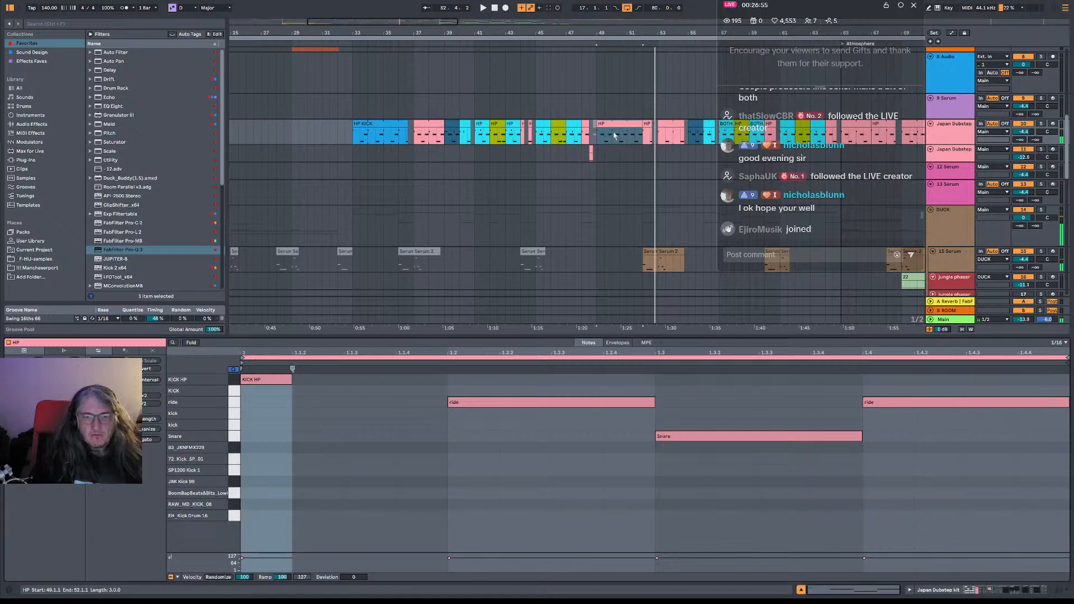
pyautogui.click(242, 407)
pyautogui.click(240, 404)
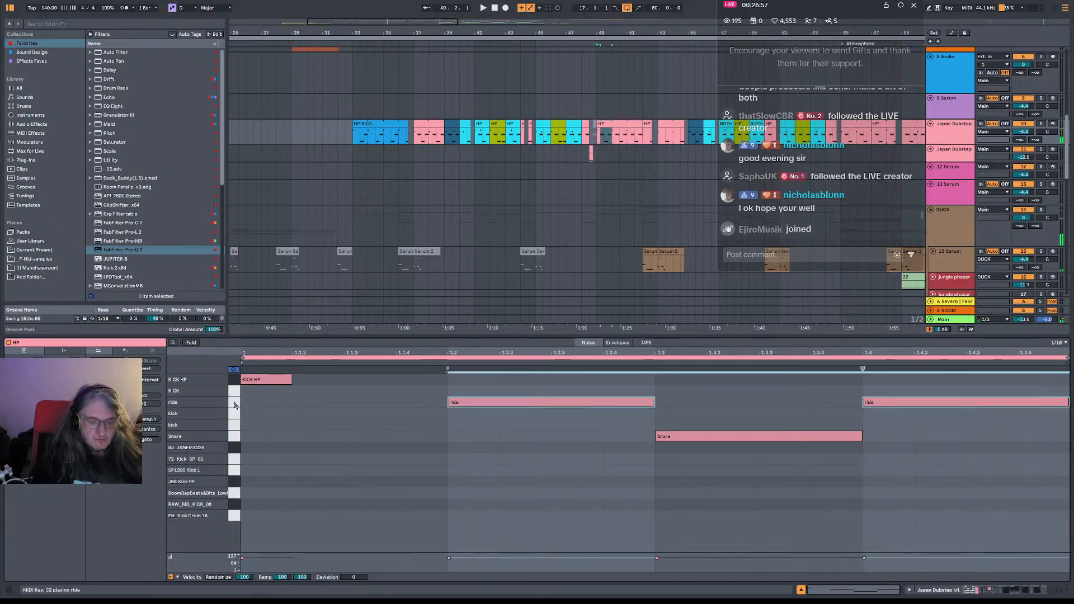
pyautogui.press('space')
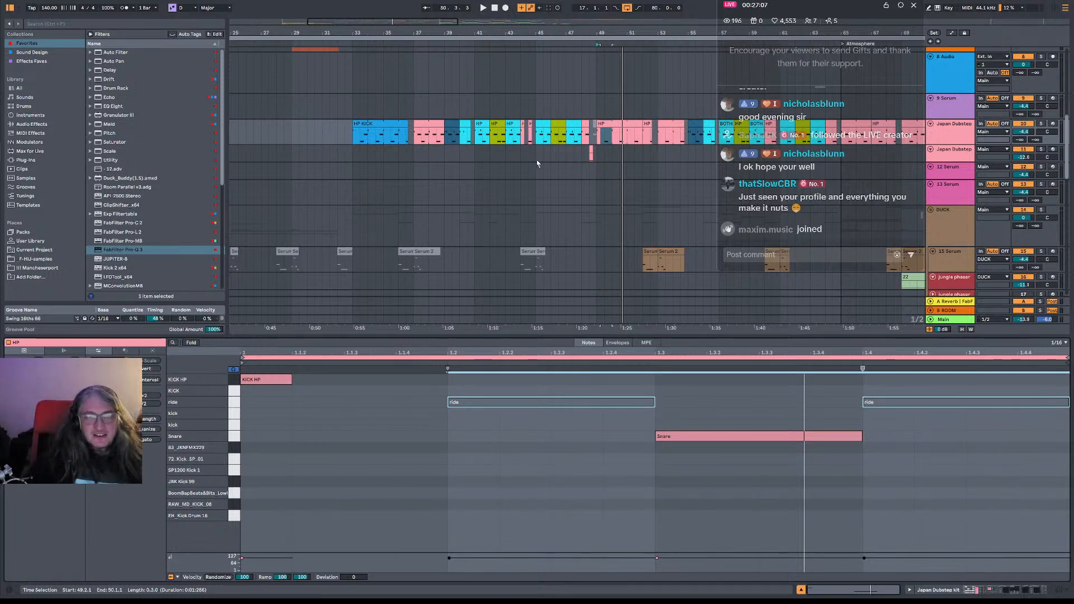
pyautogui.click(614, 123)
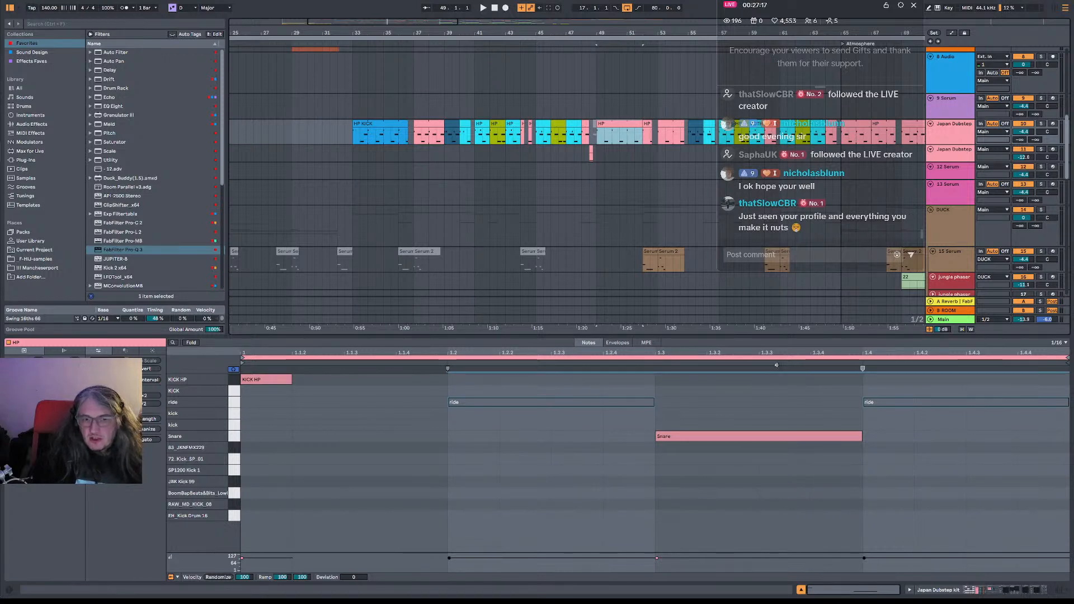
pyautogui.press('0')
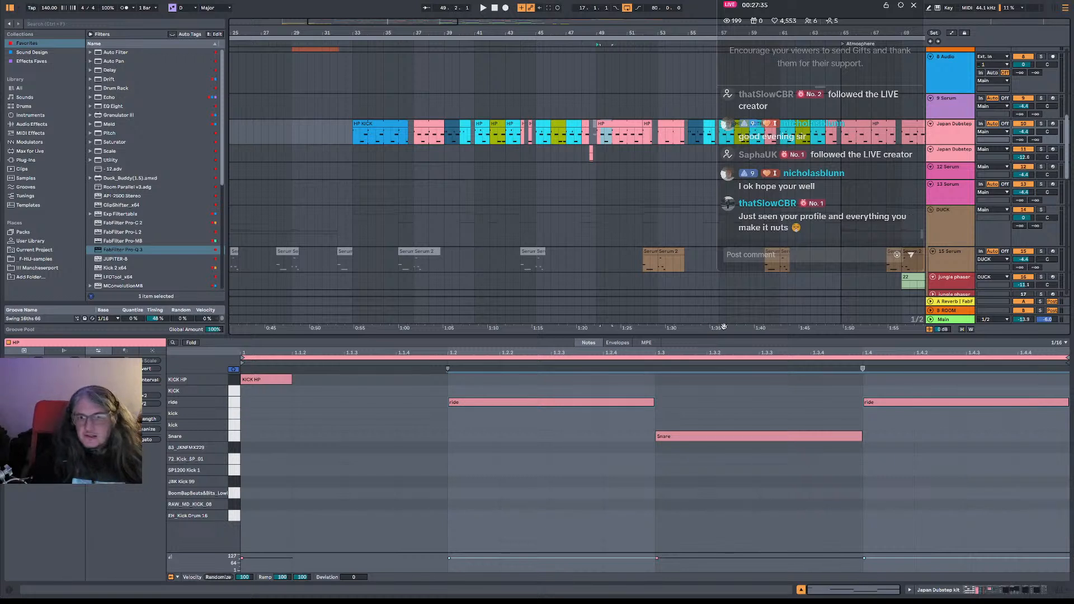
# Play the HP clip from 49.2, deactivate only its beat 2 ride note, and replay it.
pyautogui.press('space')
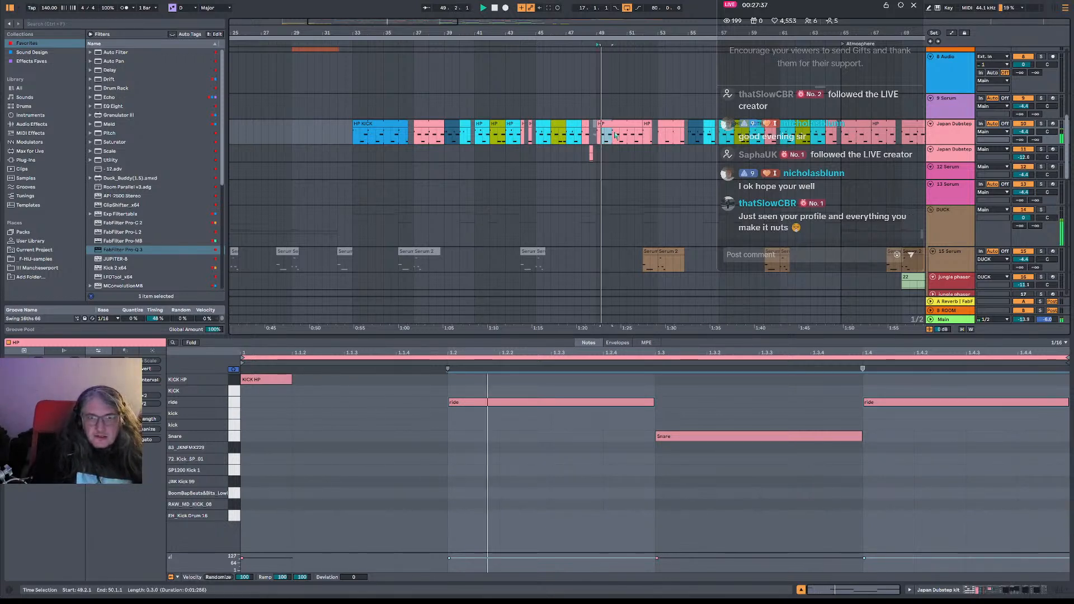
pyautogui.press('space')
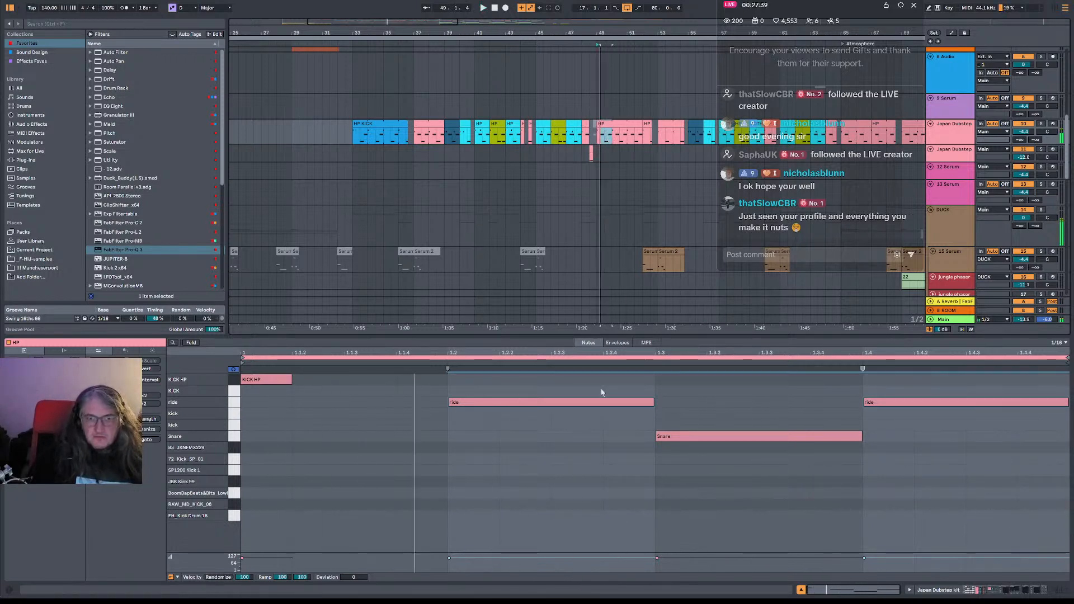
pyautogui.click(512, 402)
pyautogui.press('space')
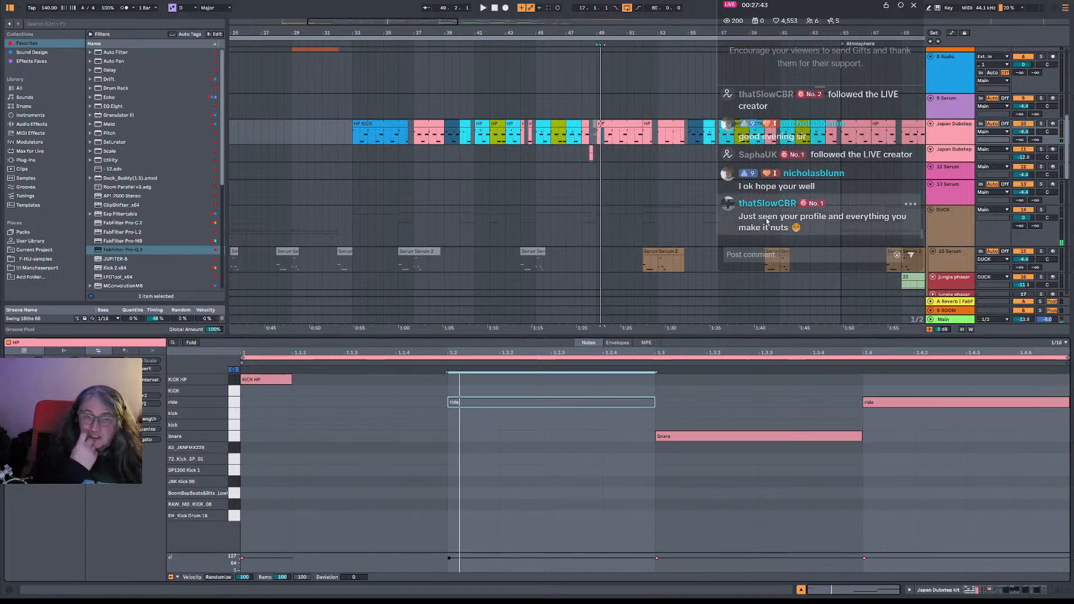
# Play the Serum clip at bar 33 on the 20-Serum track and look over the tracks below it.
pyautogui.scroll(-5, 358, 239)
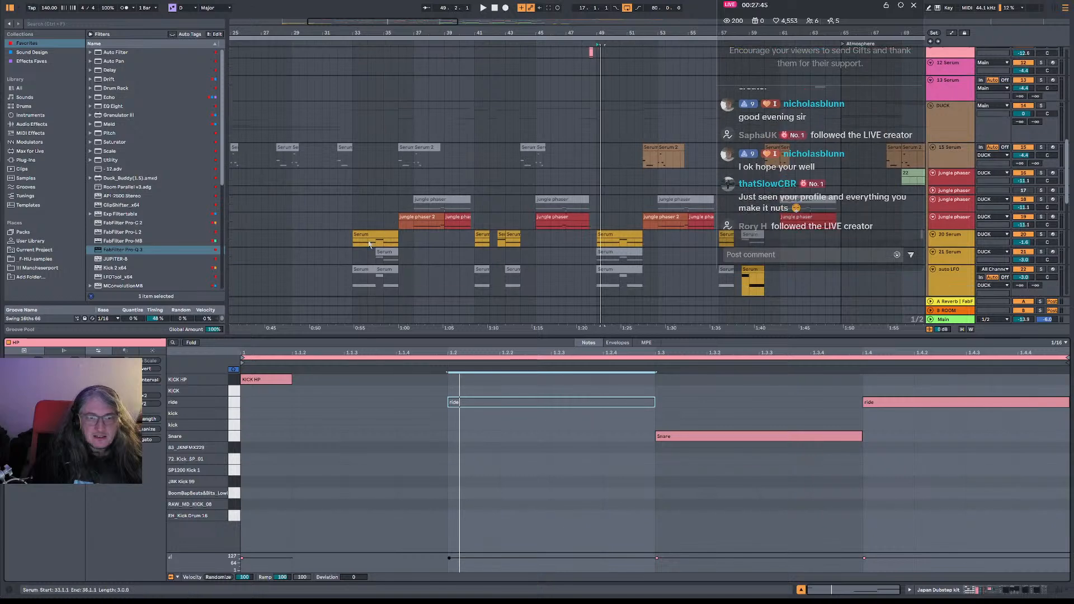
pyautogui.press('space')
pyautogui.click(358, 201)
pyautogui.press('space')
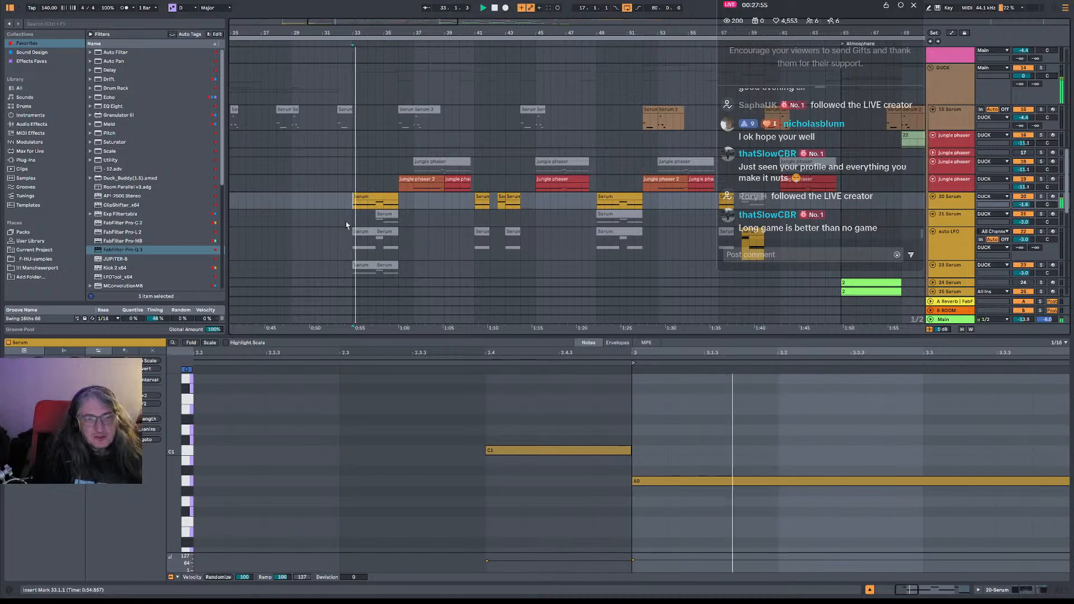
pyautogui.scroll(-5, 418, 238)
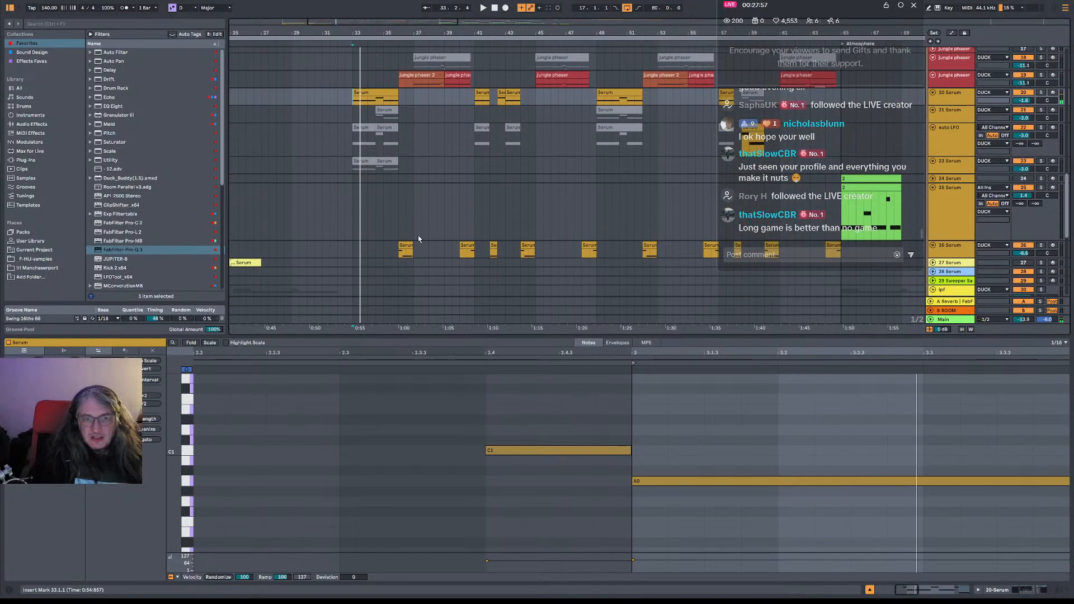
# Show the 20-Serum track's device chain, view its Serum synth settings, and close the plugin window.
pyautogui.hotkey('shift', 'Tab')
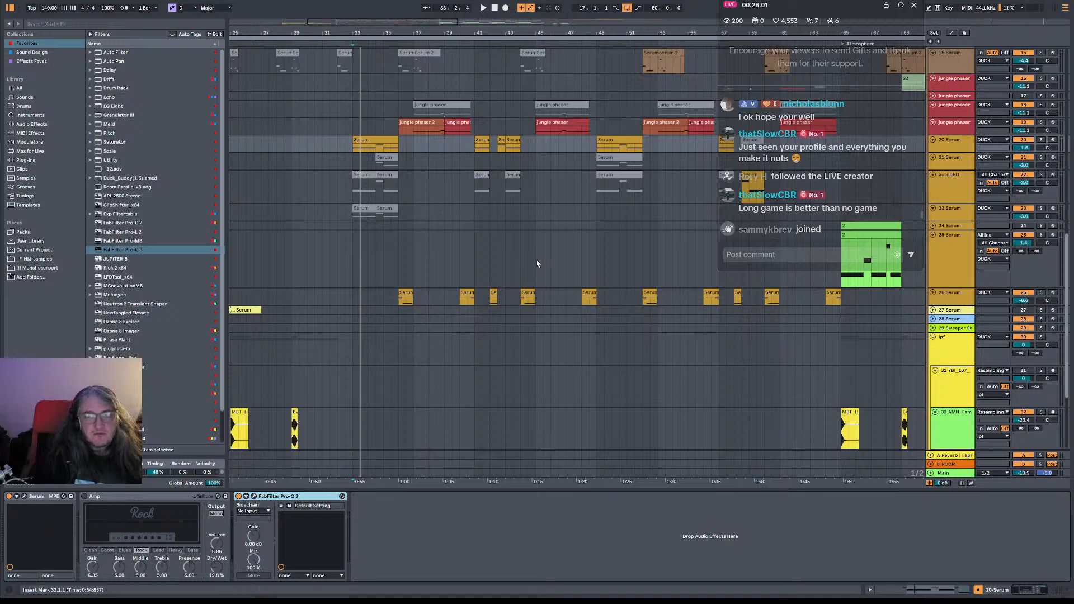
pyautogui.scroll(3, 538, 263)
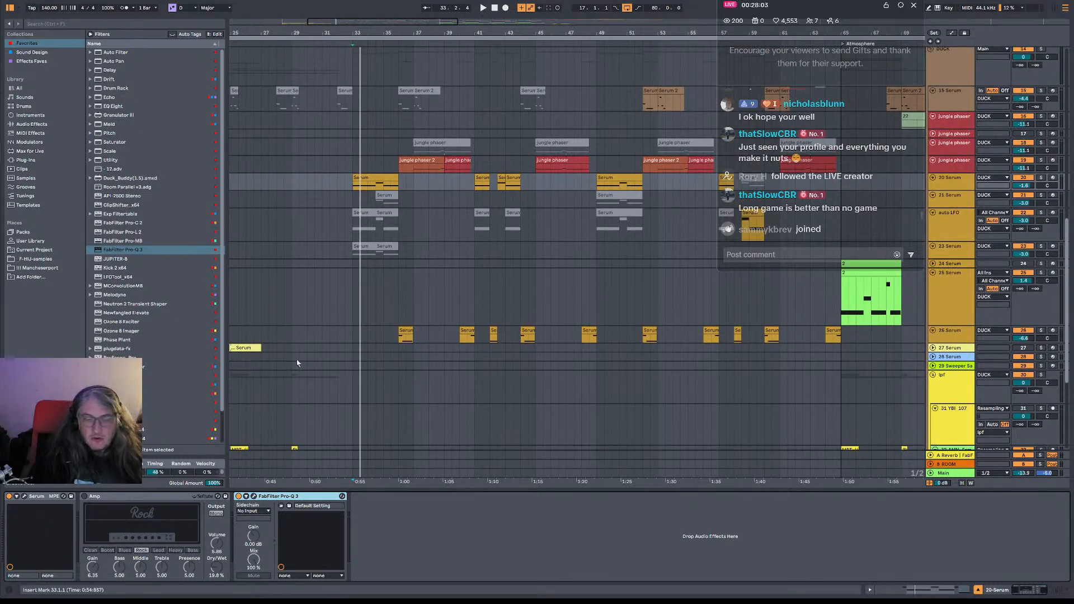
pyautogui.click(24, 497)
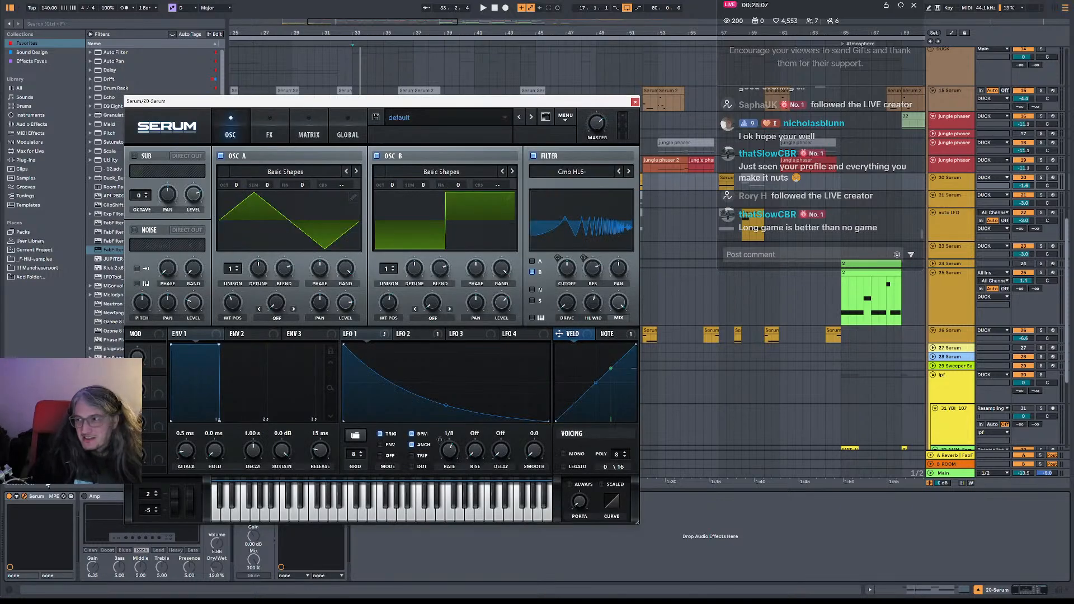
pyautogui.click(635, 103)
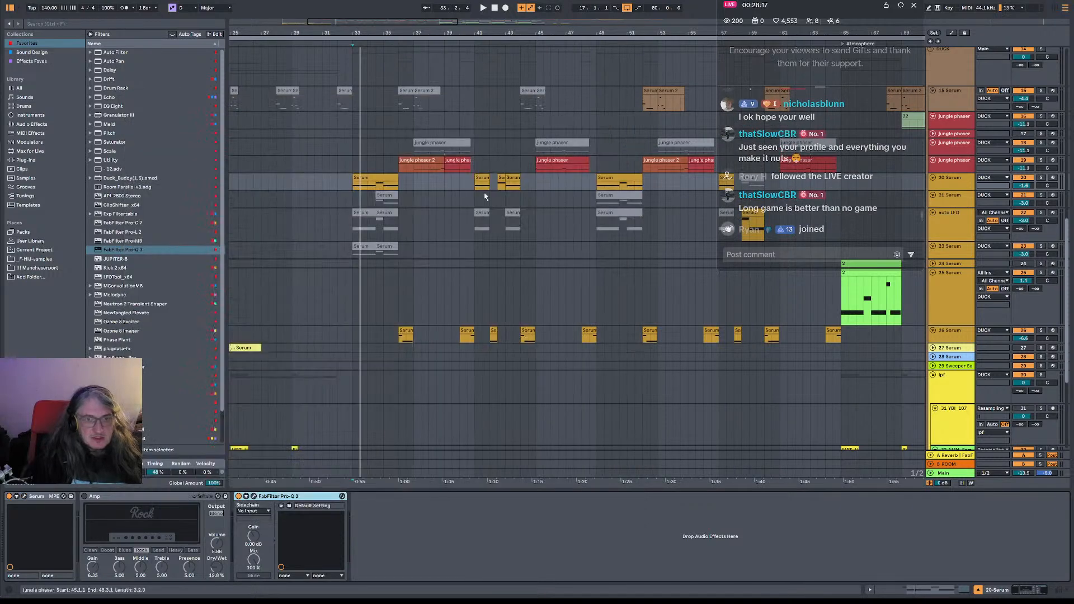
# Compare the 20-Serum clip played from 33.1 with the jungle phaser clip played from bar 45.
pyautogui.click(948, 180)
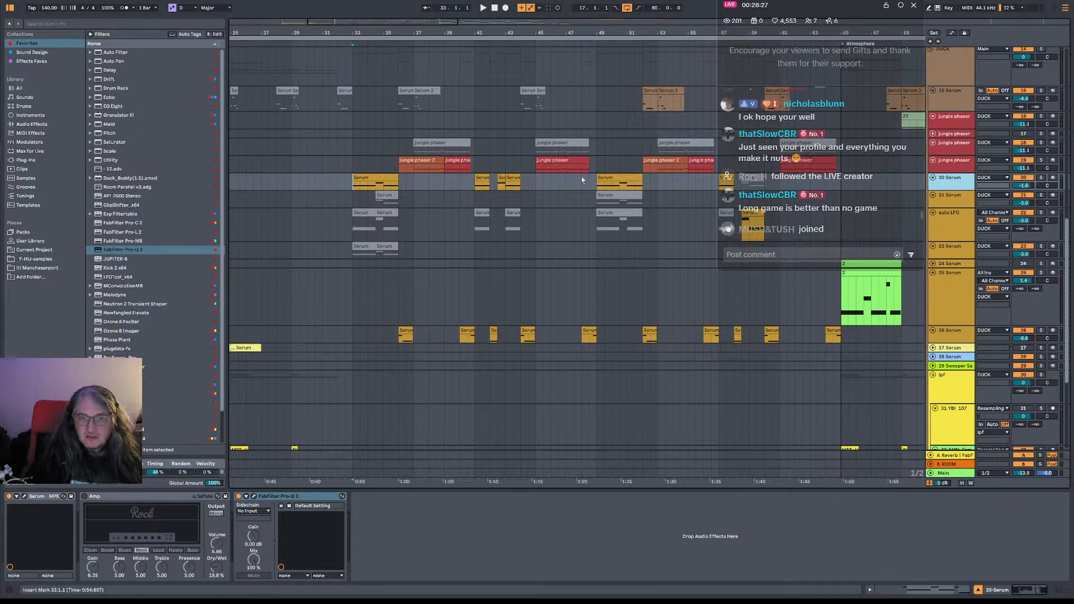
pyautogui.press('space')
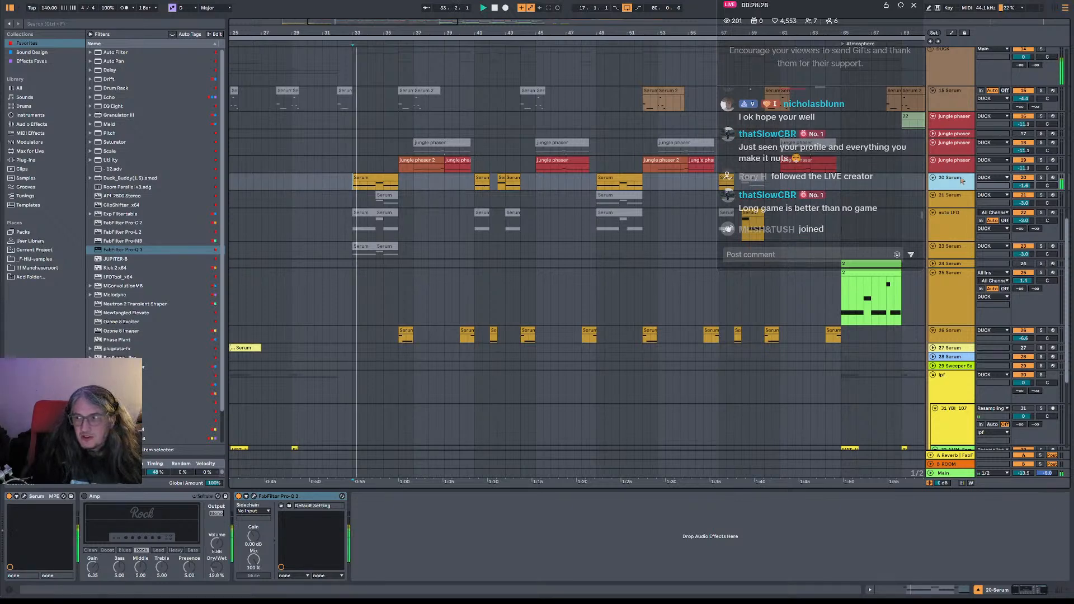
pyautogui.click(415, 169)
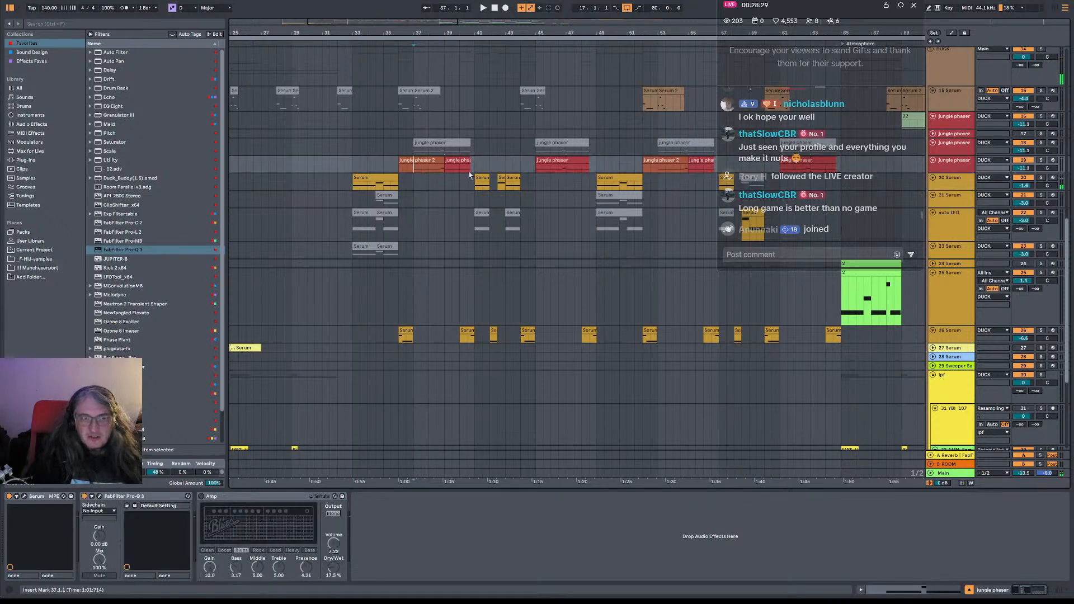
pyautogui.click(348, 184)
pyautogui.press('space')
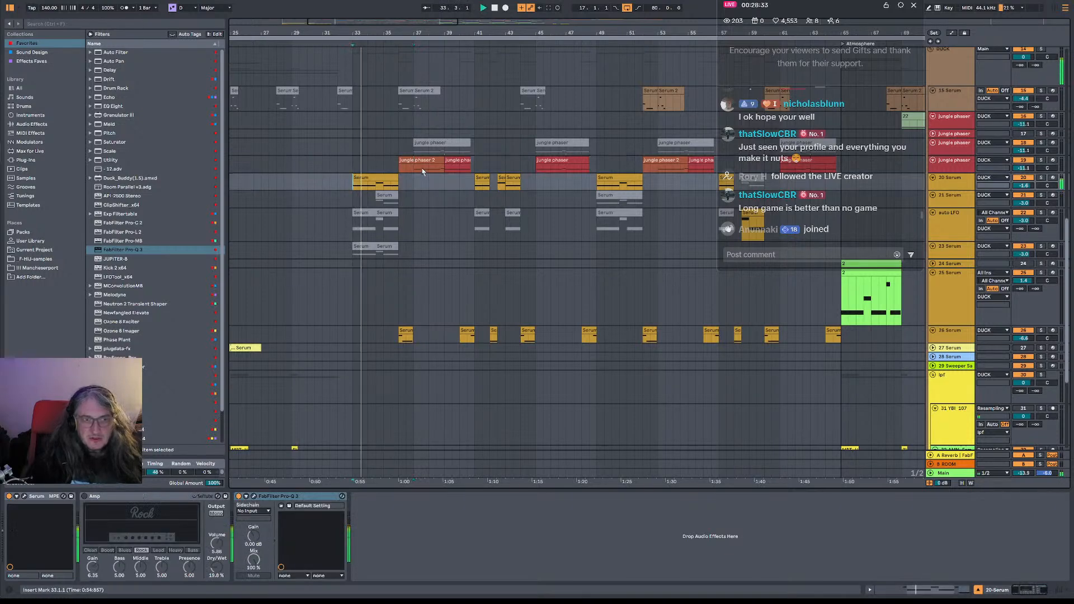
pyautogui.click(538, 168)
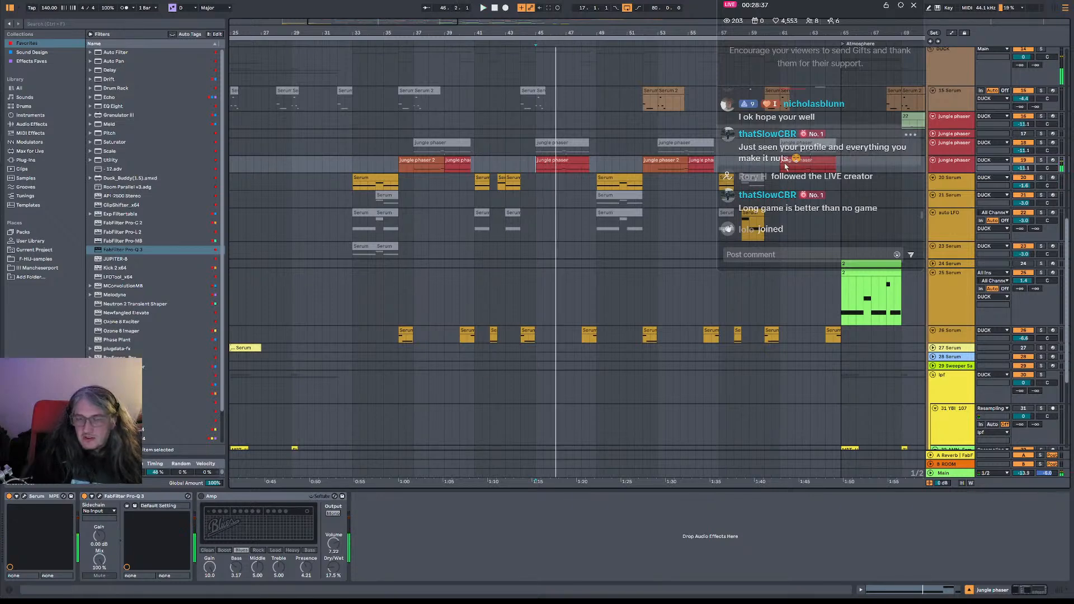
# Open Serum on the jungle phaser track, examine LFOs 3, 5 and 6, and uncover the arrangement clips.
pyautogui.click(25, 497)
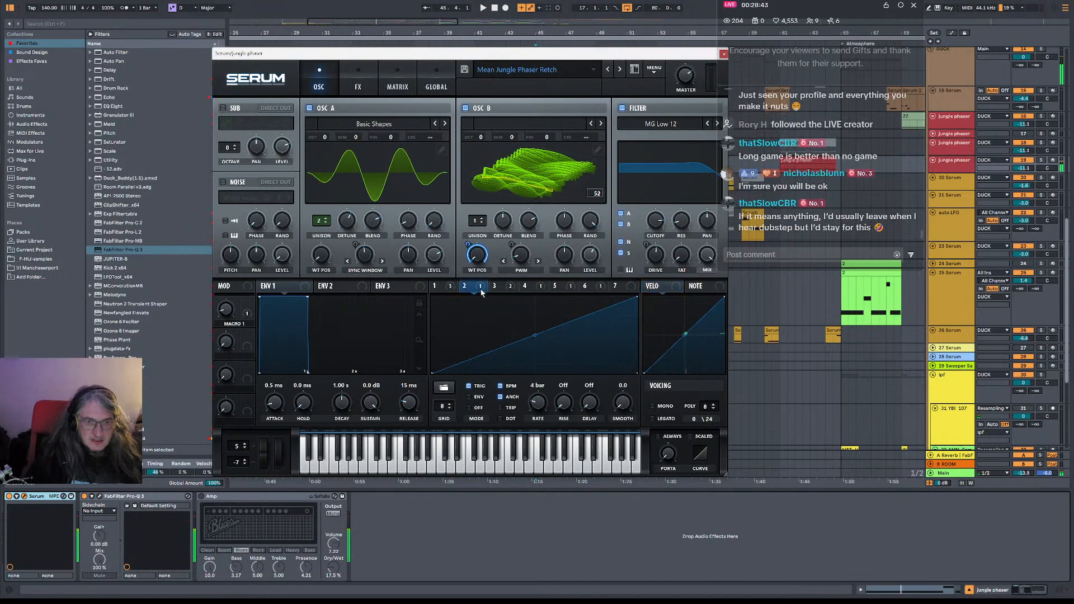
pyautogui.click(494, 285)
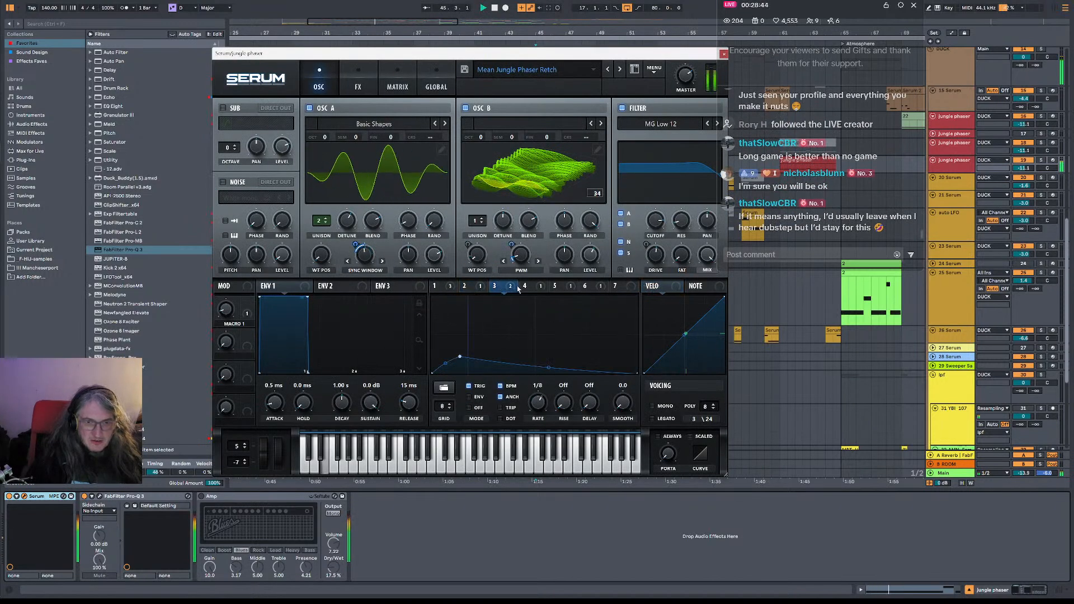
pyautogui.click(555, 286)
pyautogui.click(594, 287)
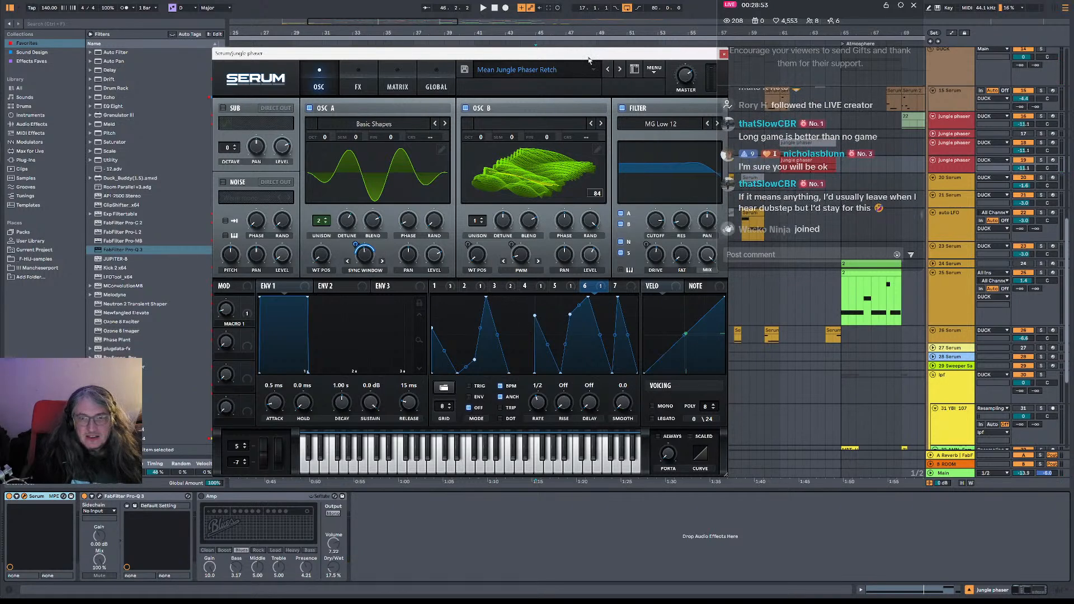
pyautogui.moveTo(588, 55); pyautogui.dragTo(623, 274)
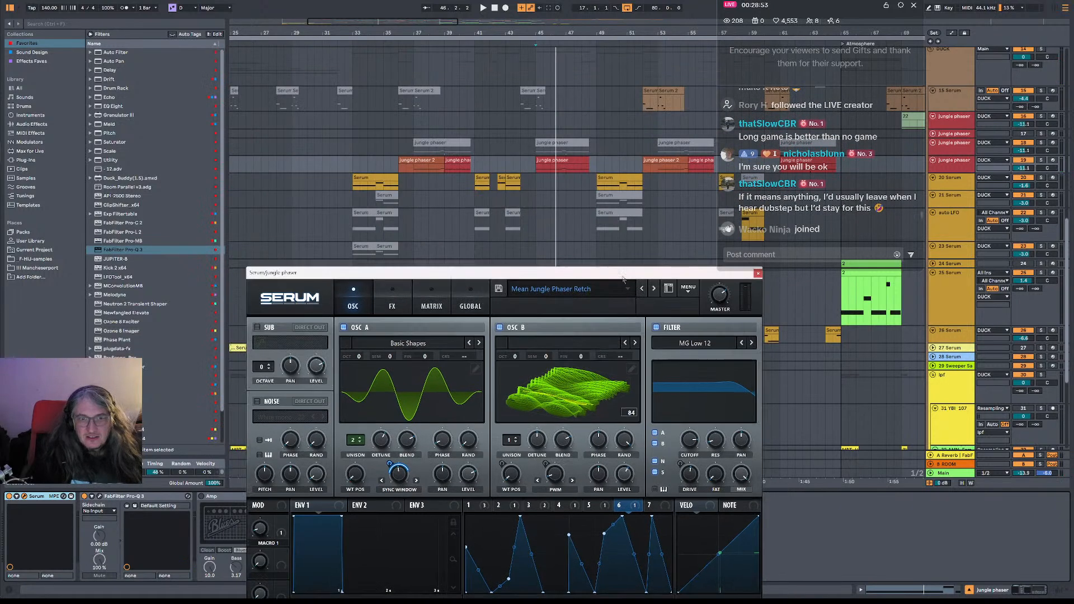
# Replay the 20-Serum clip from 33.1 and the jungle phaser clip from 45.1 with the Mean Jungle Phaser Retch patch in view.
pyautogui.click(353, 188)
pyautogui.press('space')
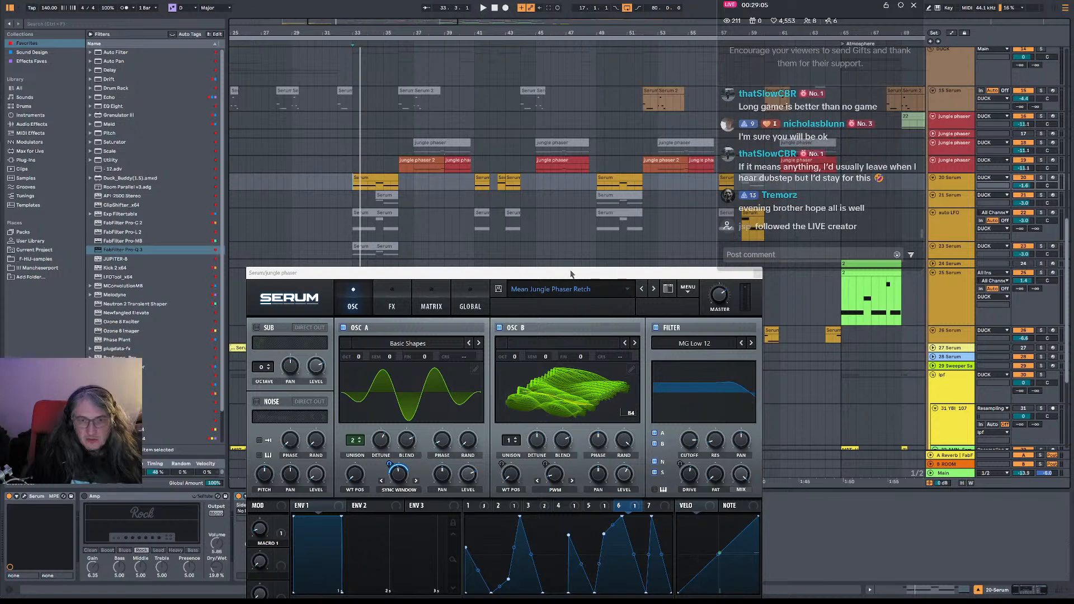
pyautogui.moveTo(566, 273); pyautogui.dragTo(543, 159)
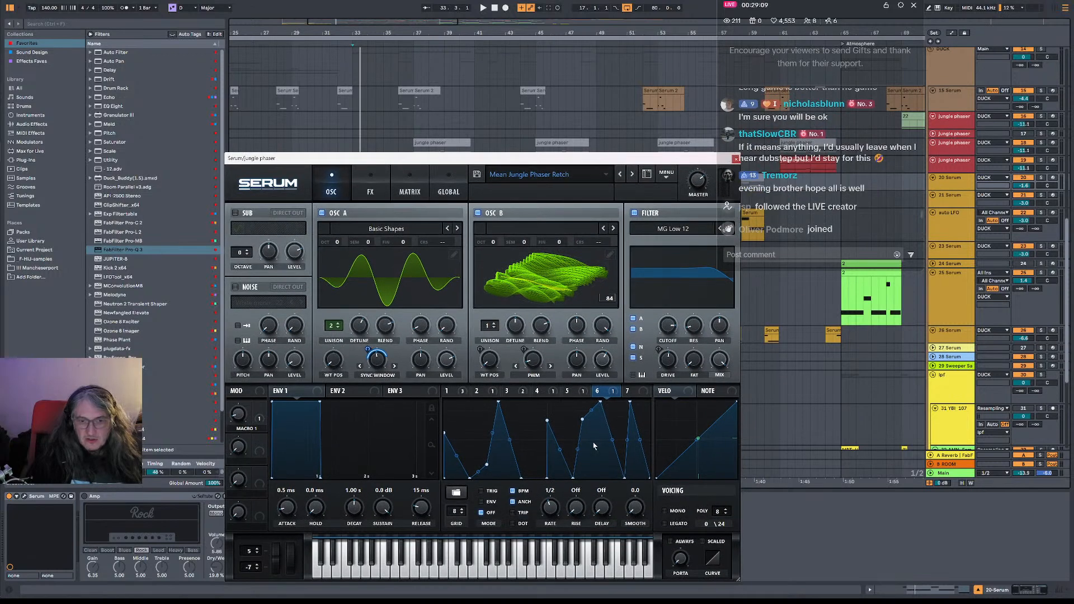
pyautogui.moveTo(603, 159); pyautogui.dragTo(640, 204)
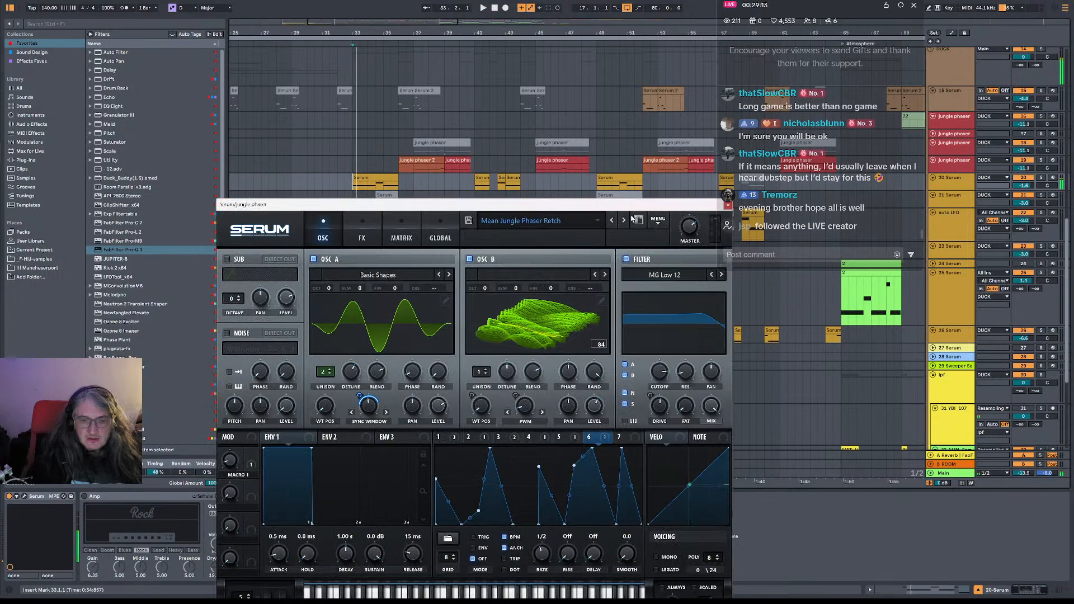
pyautogui.click(537, 166)
pyautogui.press('space')
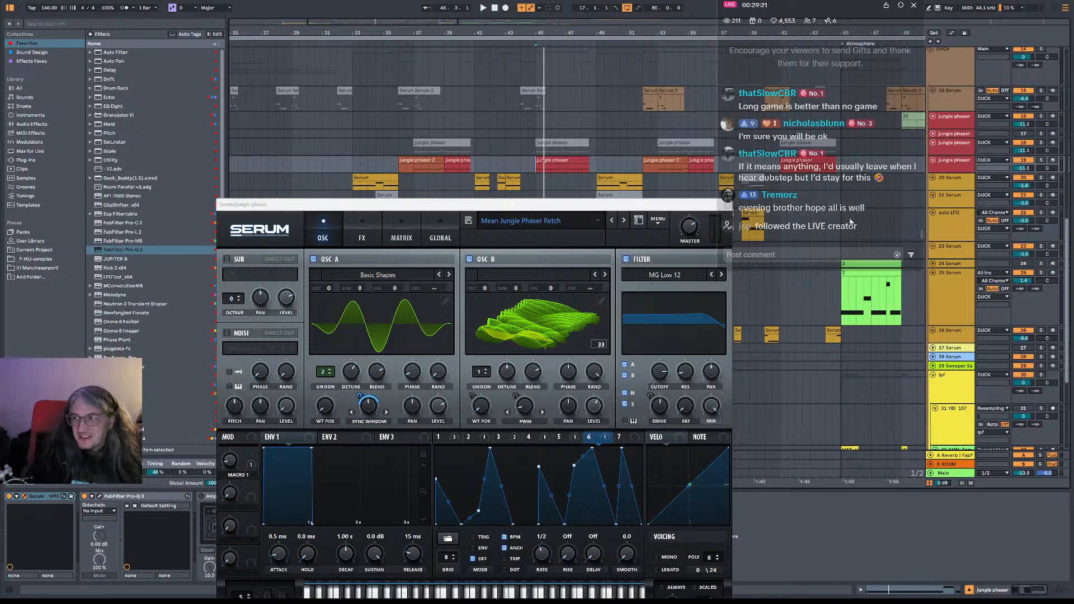
pyautogui.moveTo(596, 204); pyautogui.dragTo(549, 200)
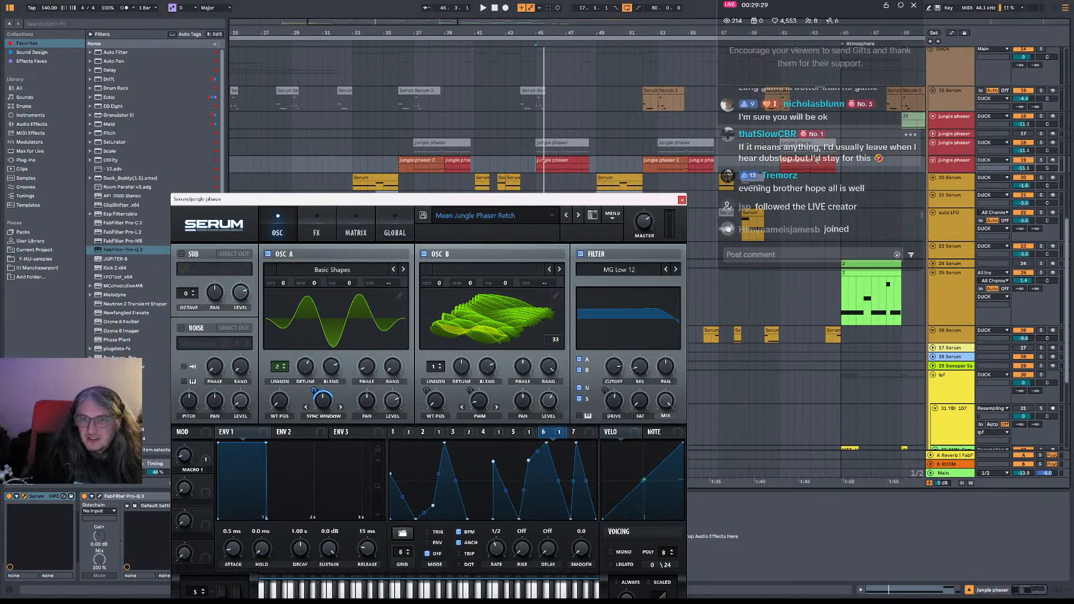
pyautogui.scroll(2, 846, 162)
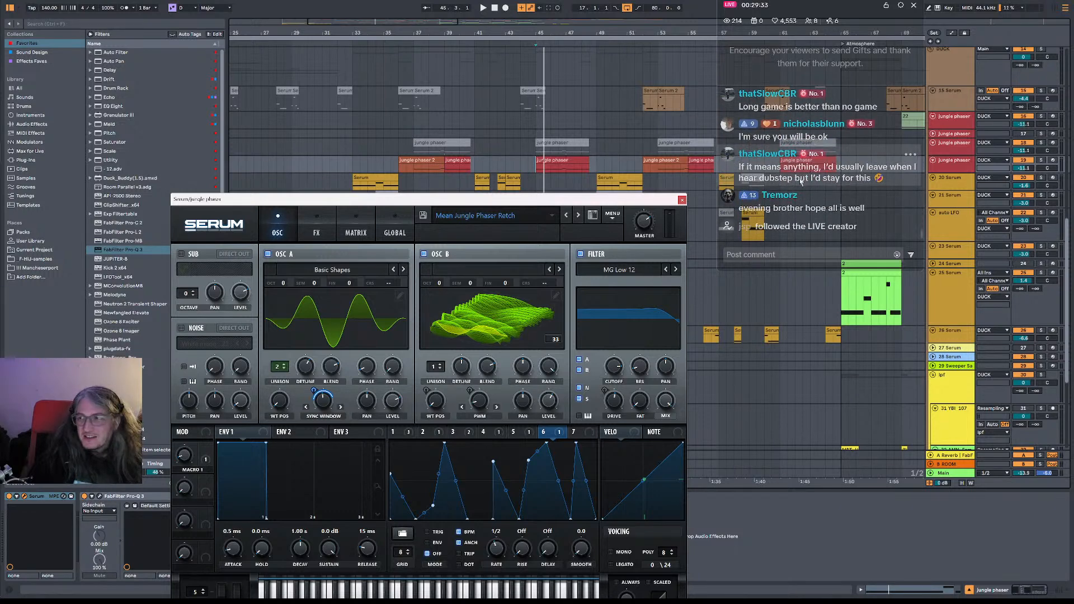
pyautogui.moveTo(433, 197); pyautogui.dragTo(402, 187)
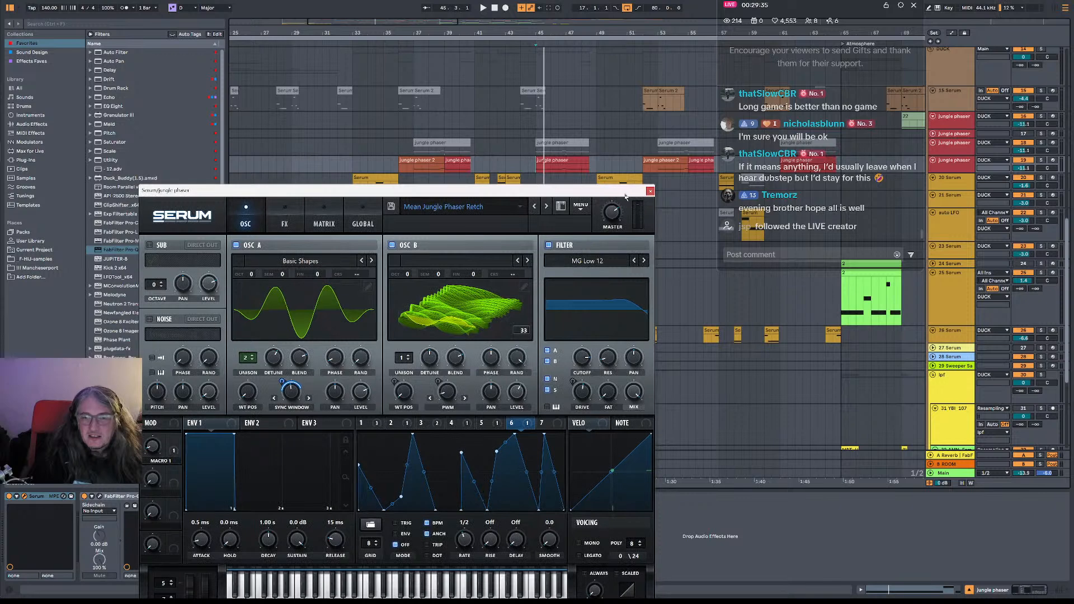
# Set the insert marker at 33.1 on the jungle phaser track and reposition the Serum window below its clips.
pyautogui.click(354, 168)
pyautogui.moveTo(596, 189); pyautogui.dragTo(595, 169)
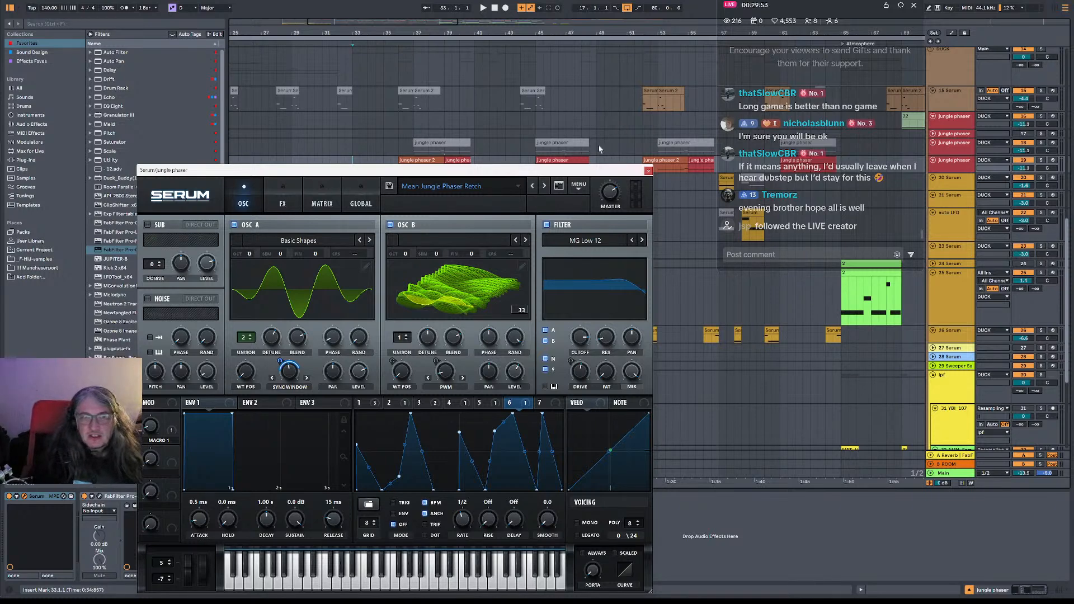
pyautogui.moveTo(591, 172); pyautogui.dragTo(599, 195)
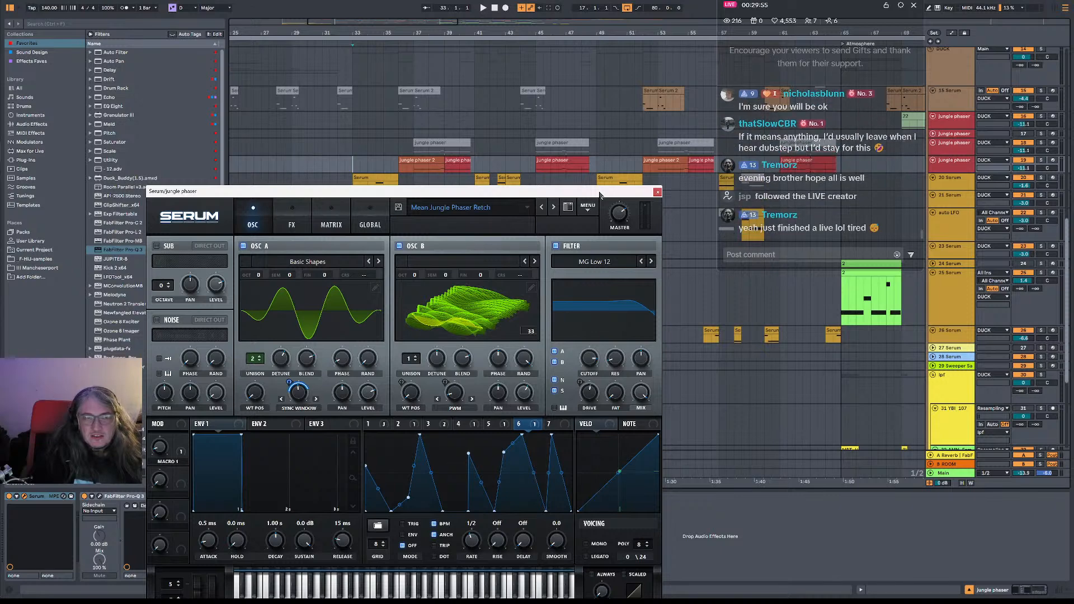
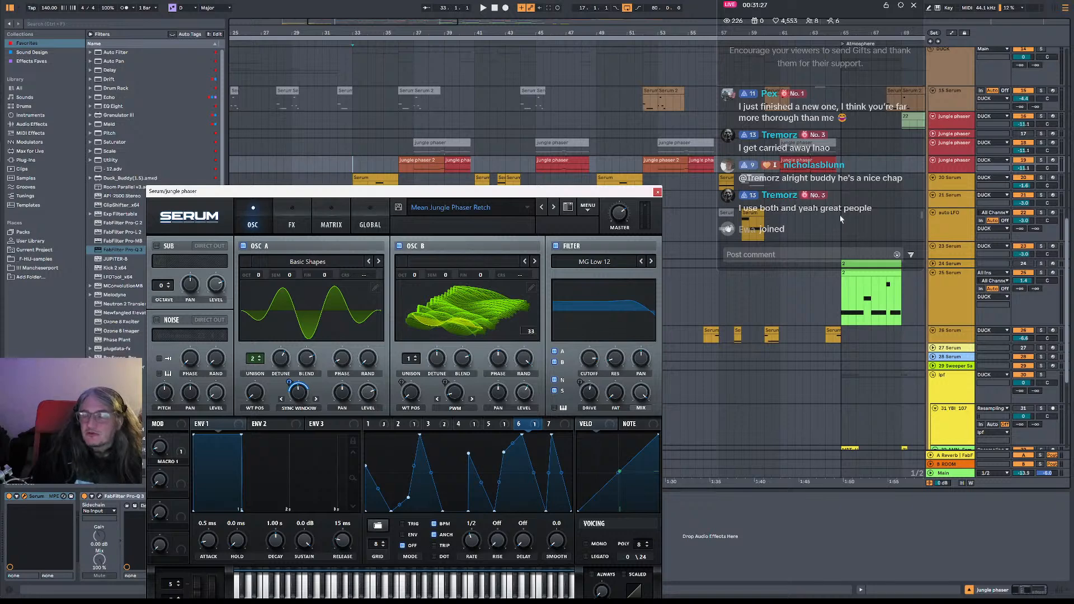
pyautogui.scroll(2, 864, 228)
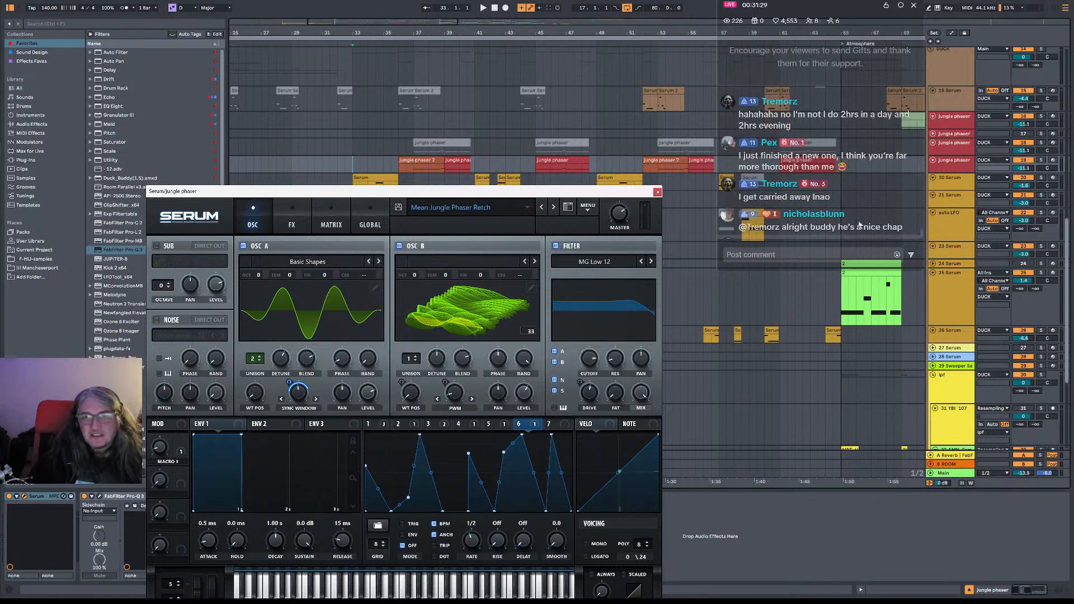
pyautogui.click(343, 170)
pyautogui.click(339, 167)
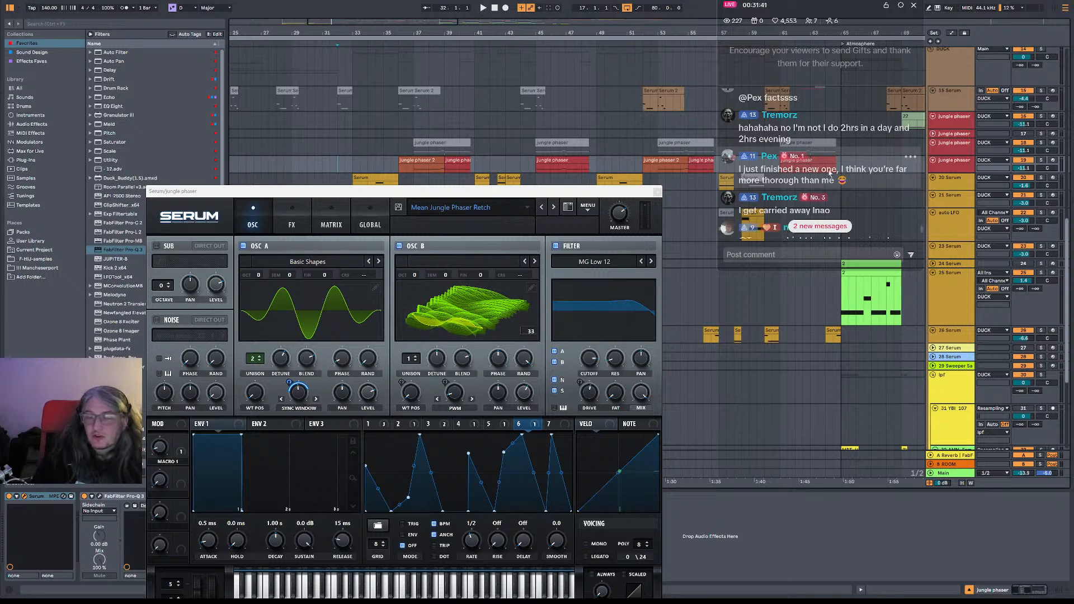
pyautogui.scroll(-3, 832, 176)
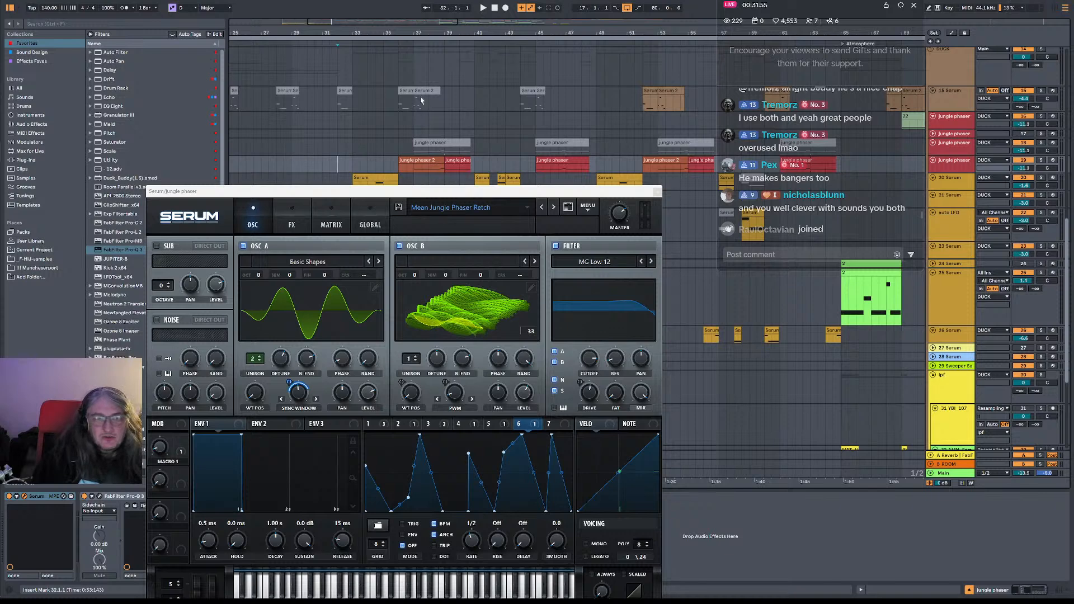
pyautogui.click(338, 167)
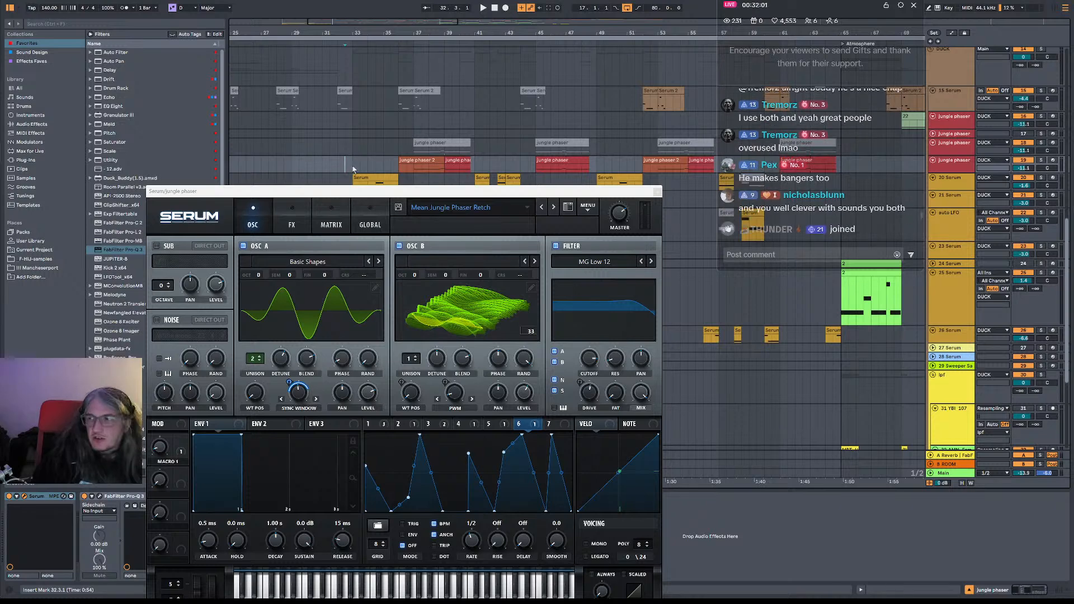
pyautogui.click(356, 169)
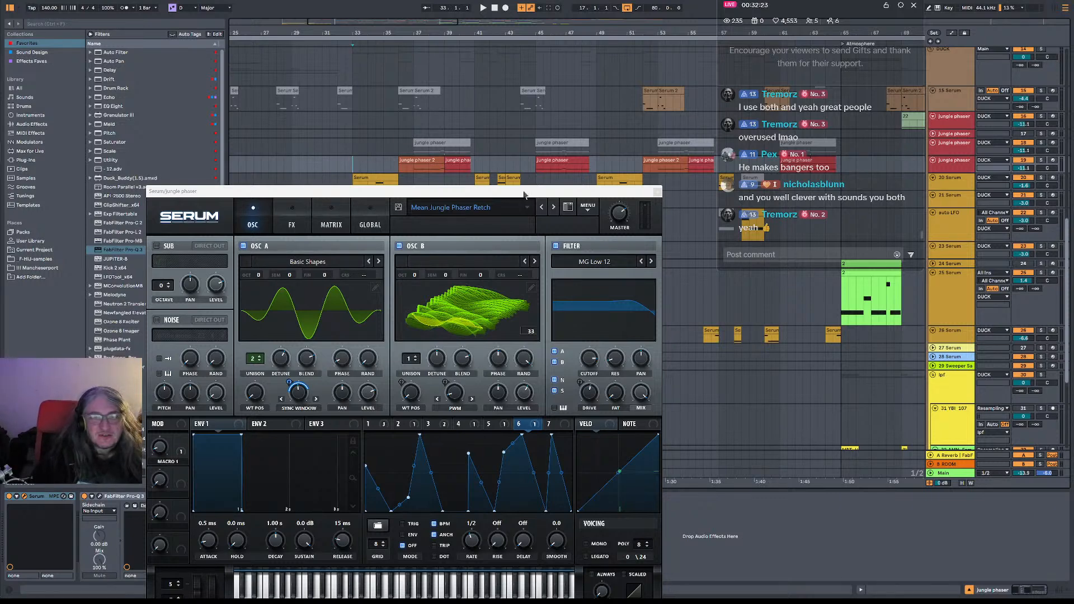
pyautogui.moveTo(524, 194); pyautogui.dragTo(515, 195)
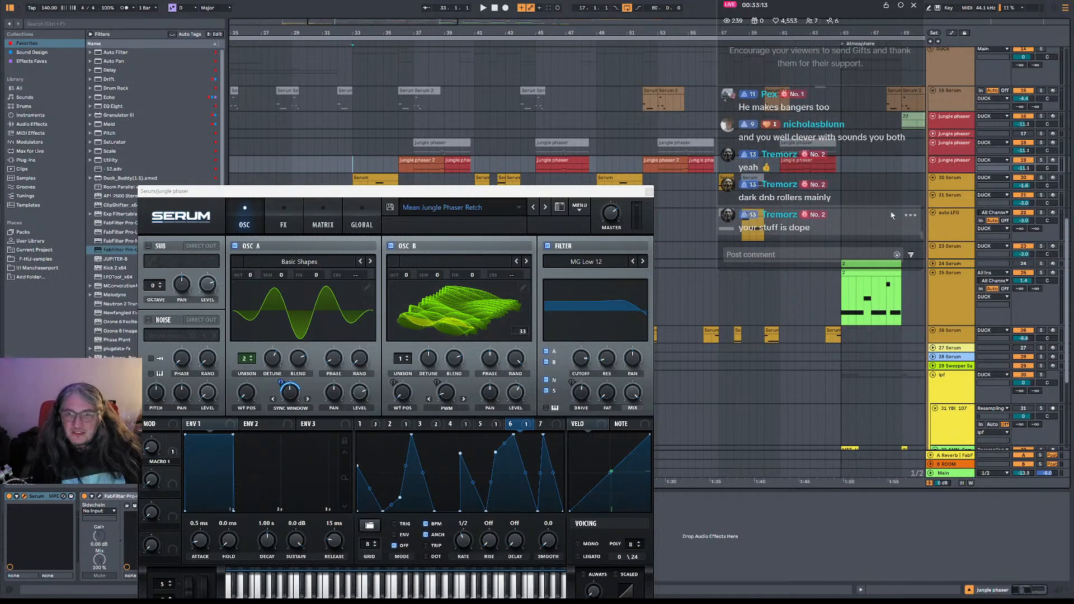
pyautogui.click(342, 164)
pyautogui.click(353, 164)
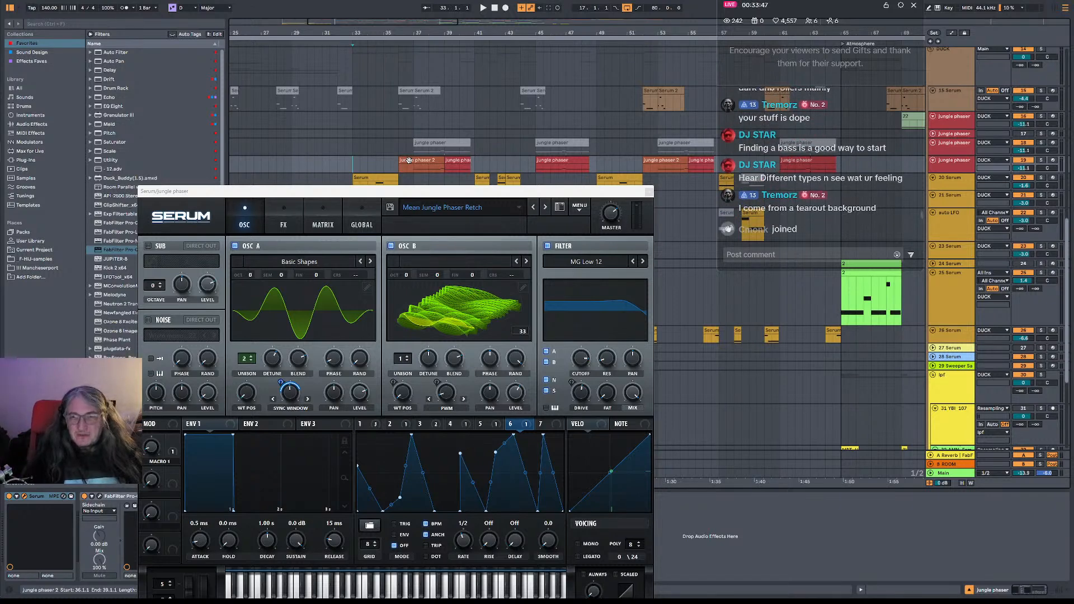
pyautogui.moveTo(831, 198)
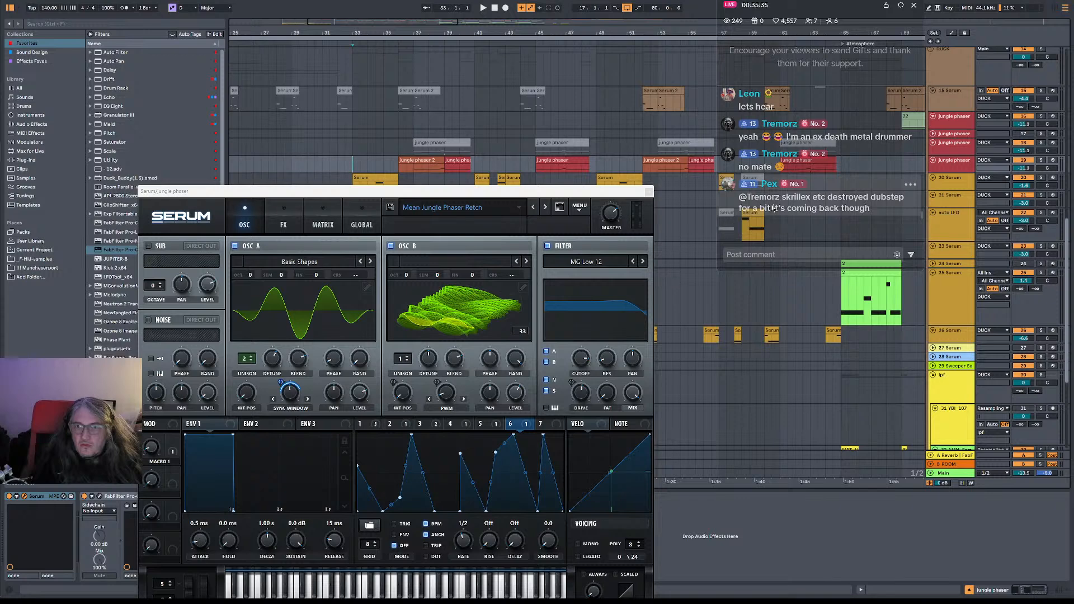
pyautogui.scroll(1, 770, 230)
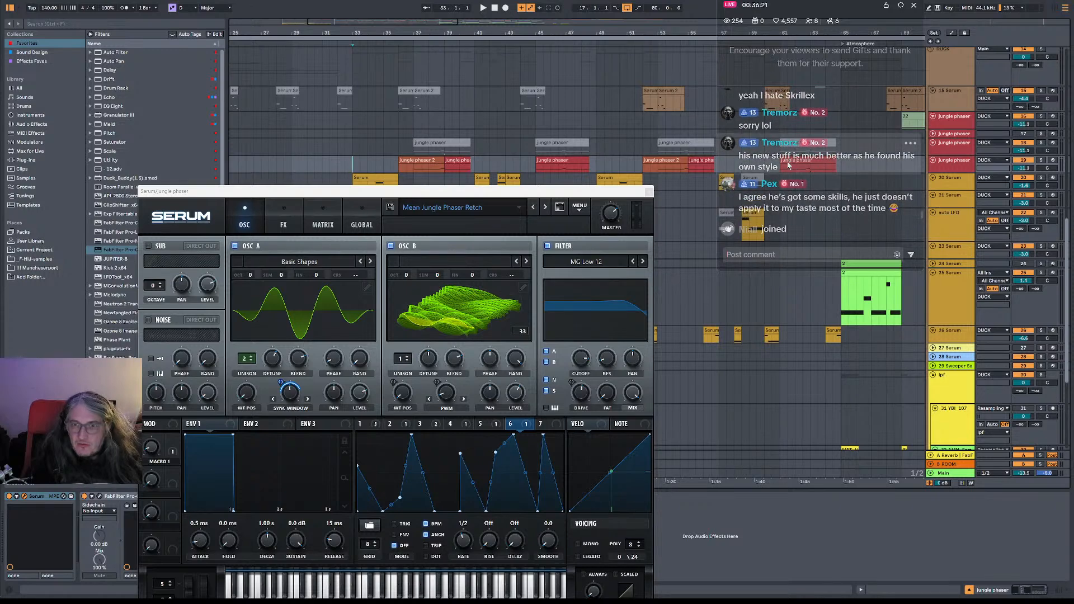
pyautogui.scroll(1, 790, 167)
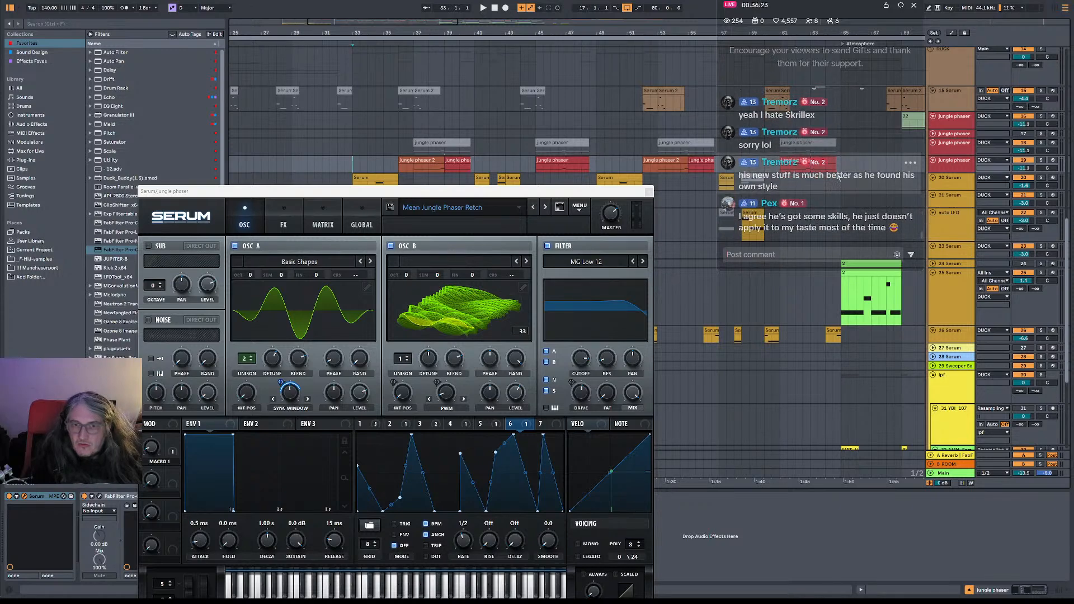
pyautogui.scroll(1, 841, 200)
pyautogui.scroll(-1, 841, 200)
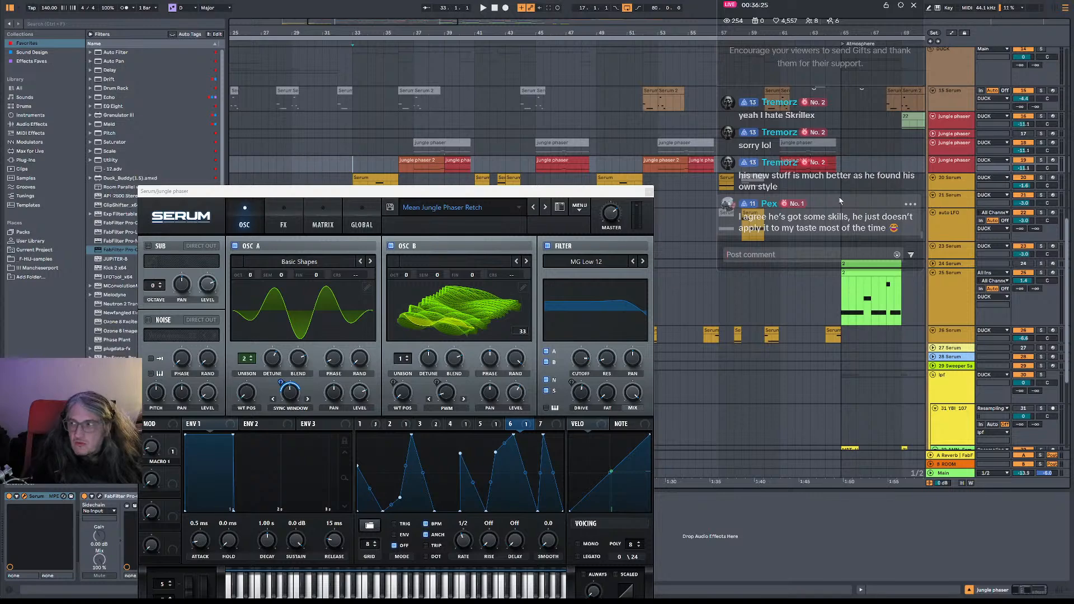
pyautogui.moveTo(470, 197); pyautogui.dragTo(481, 166)
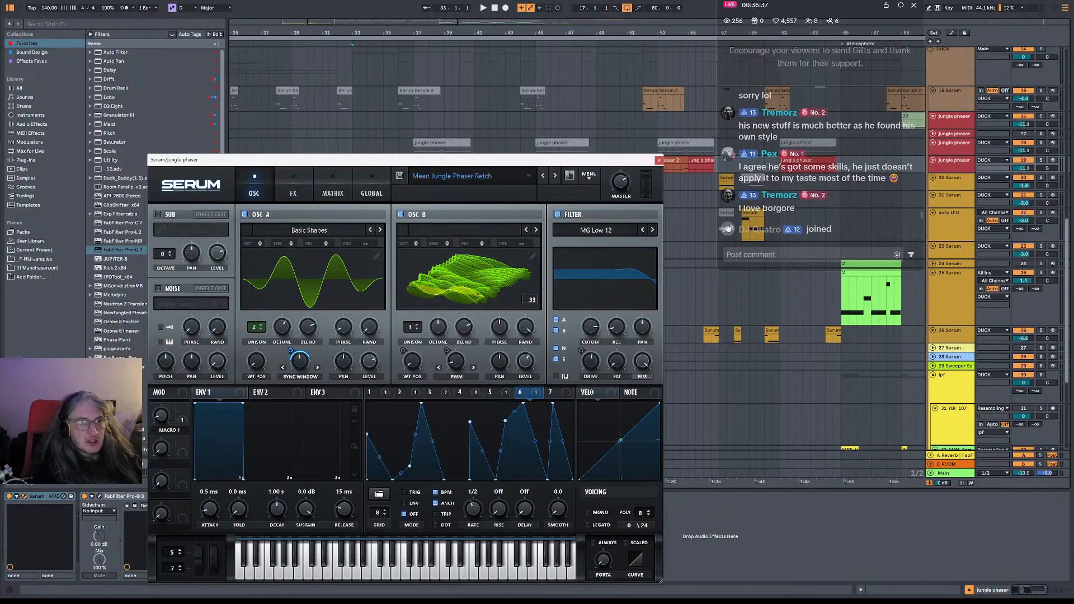
# Switch to YouTube in the browser, open the Tiktok Live Suggestions playlist and look through its videos.
pyautogui.hotkey('alt', 'Tab')
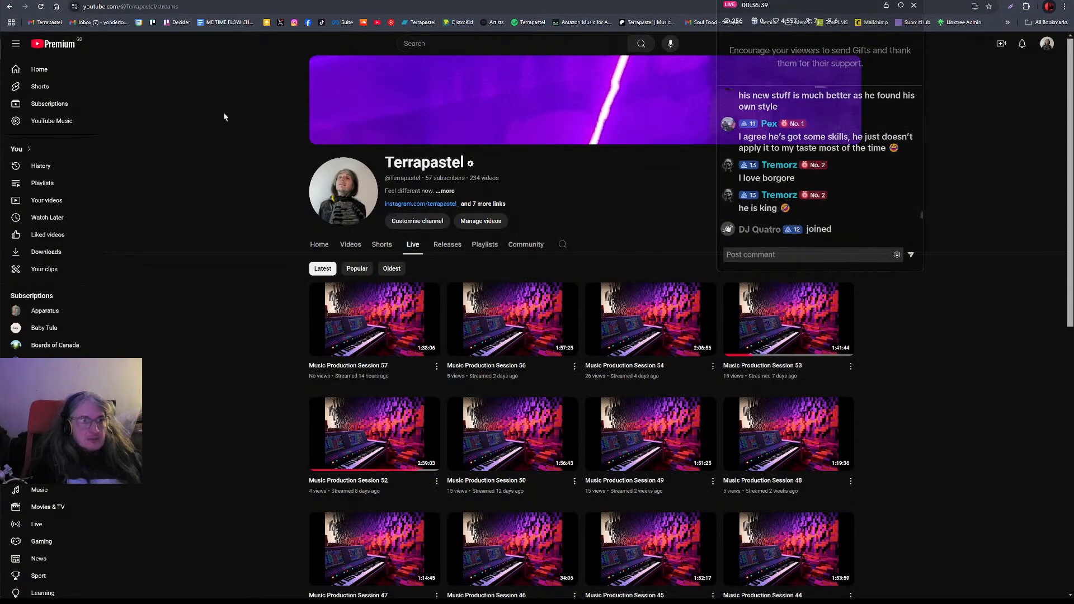
pyautogui.click(49, 188)
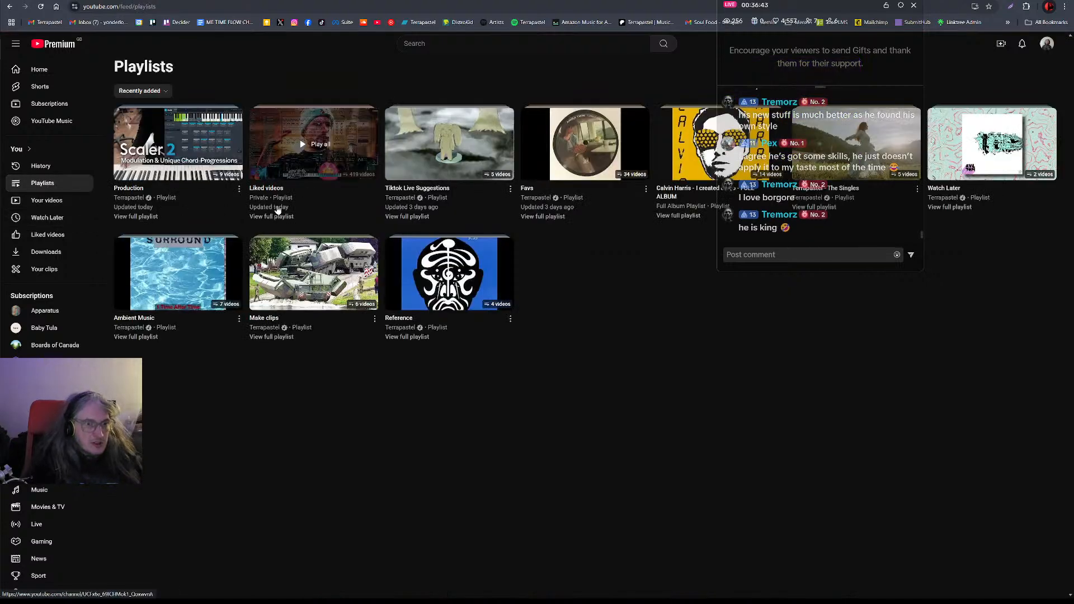
pyautogui.click(414, 190)
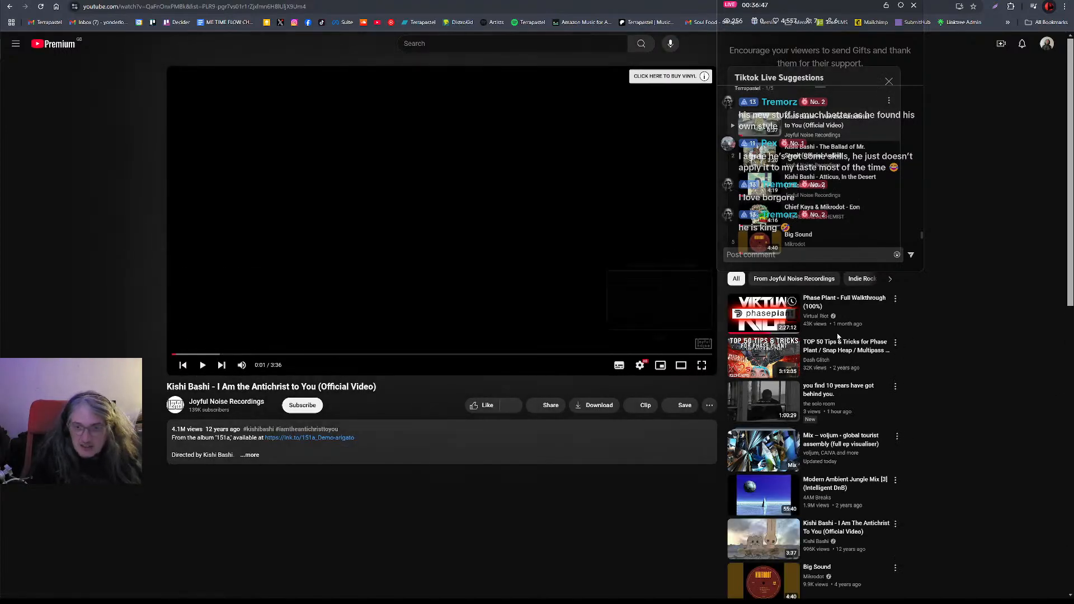
pyautogui.scroll(-1, 443, 449)
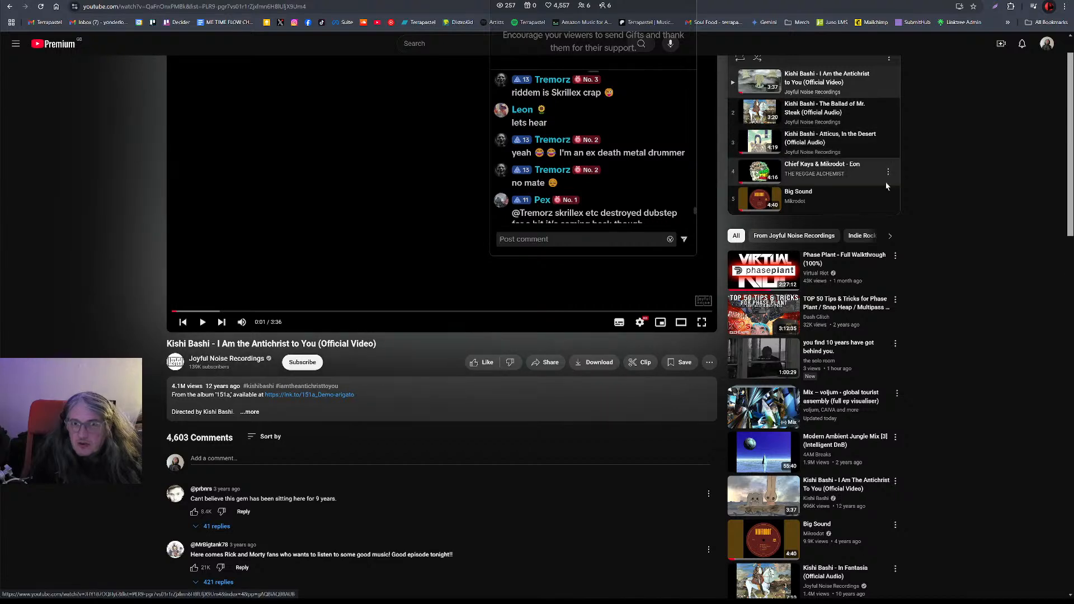
pyautogui.scroll(1, 1059, 82)
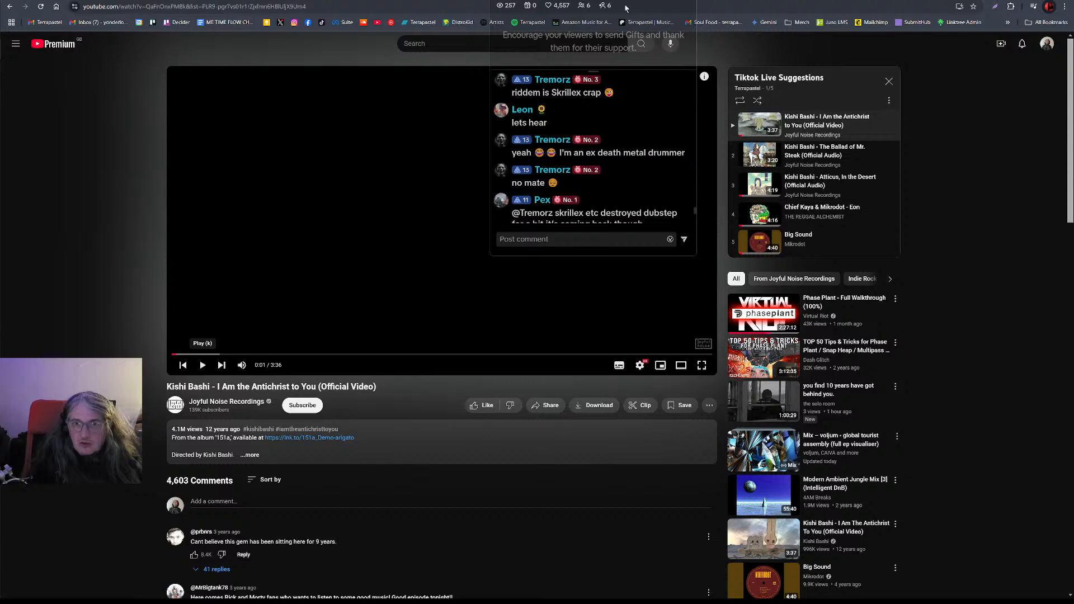
pyautogui.moveTo(602, 5); pyautogui.dragTo(832, 3)
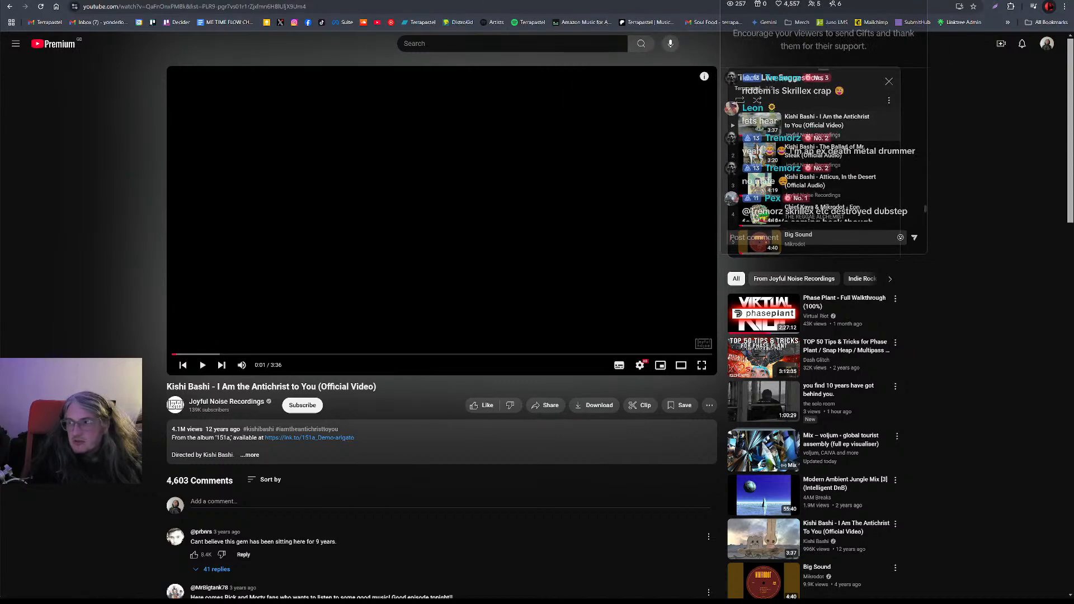
# Switch back to Ableton Live and catch up on the newest live chat comments.
pyautogui.hotkey('alt', 'Tab')
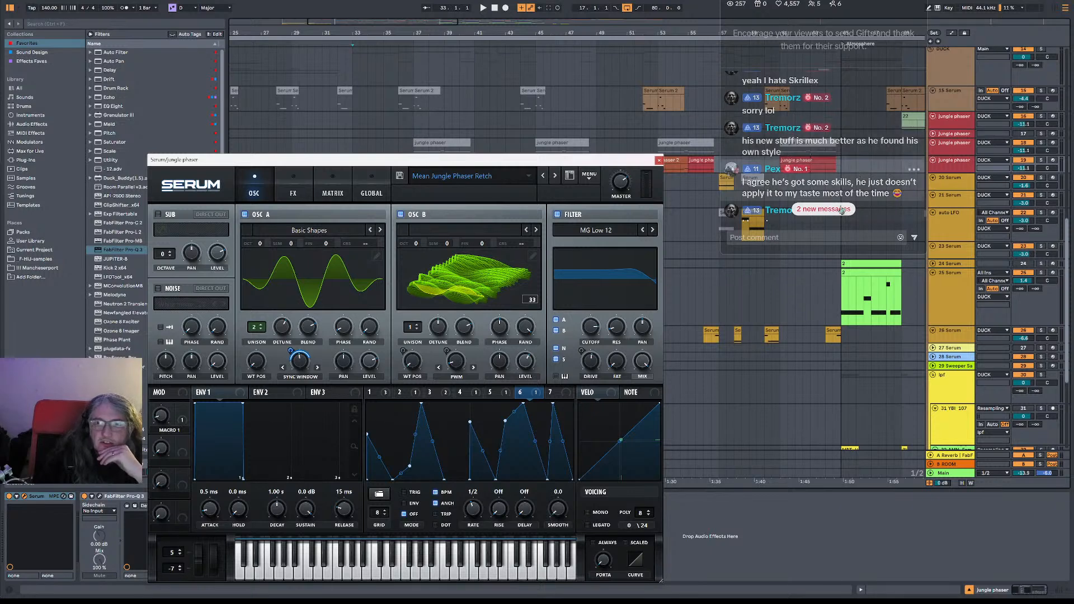
pyautogui.scroll(-3, 849, 196)
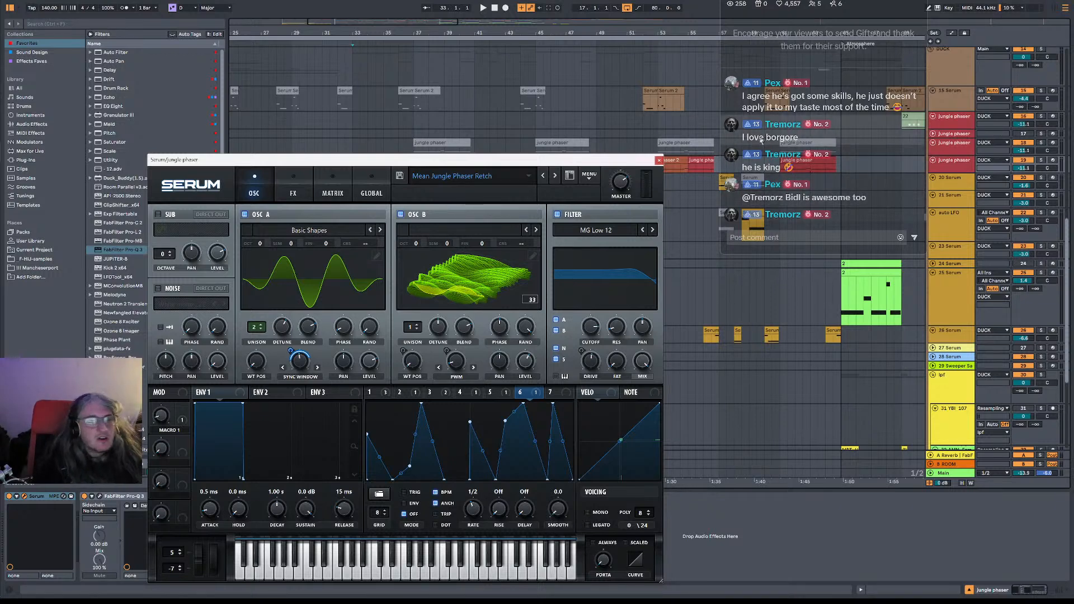
pyautogui.hotkey('alt', 'Tab')
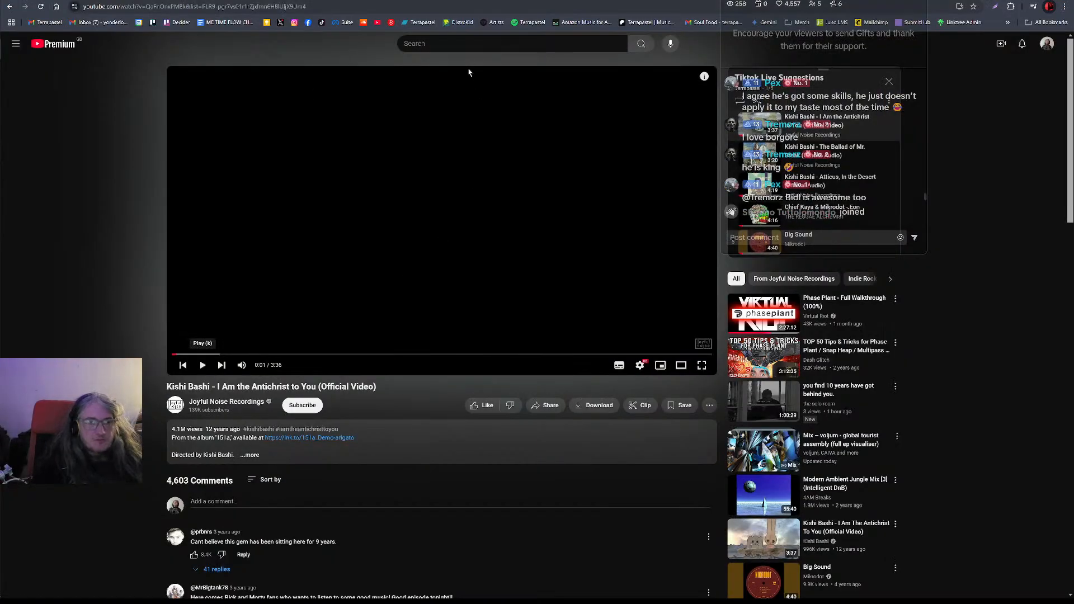
pyautogui.hotkey('alt', 'Tab')
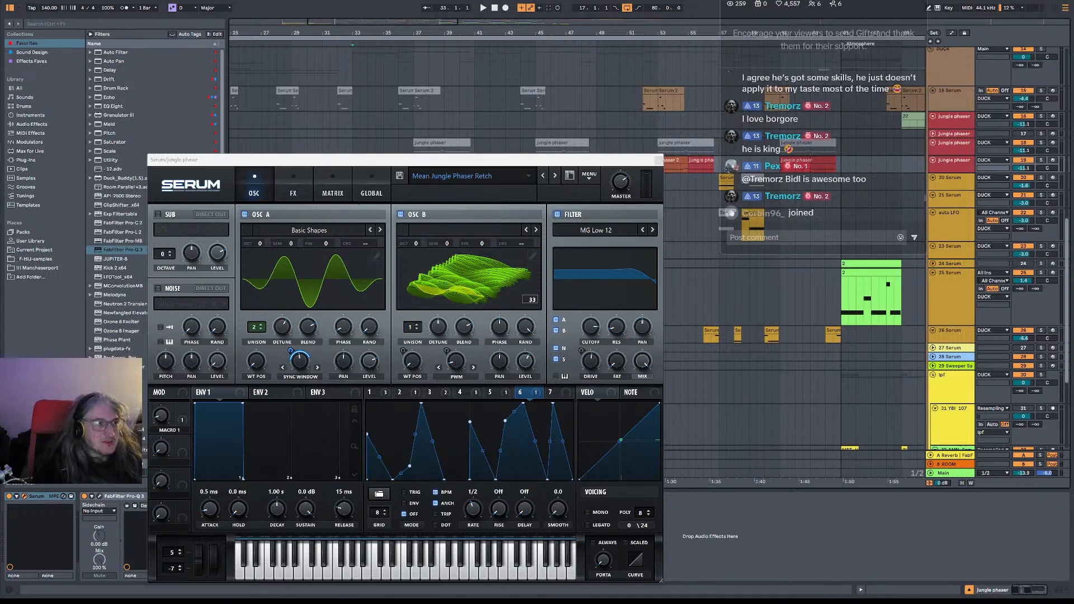
# Switch to YouTube in the browser and search for borgore.
pyautogui.hotkey('alt', 'Tab')
pyautogui.click(415, 43)
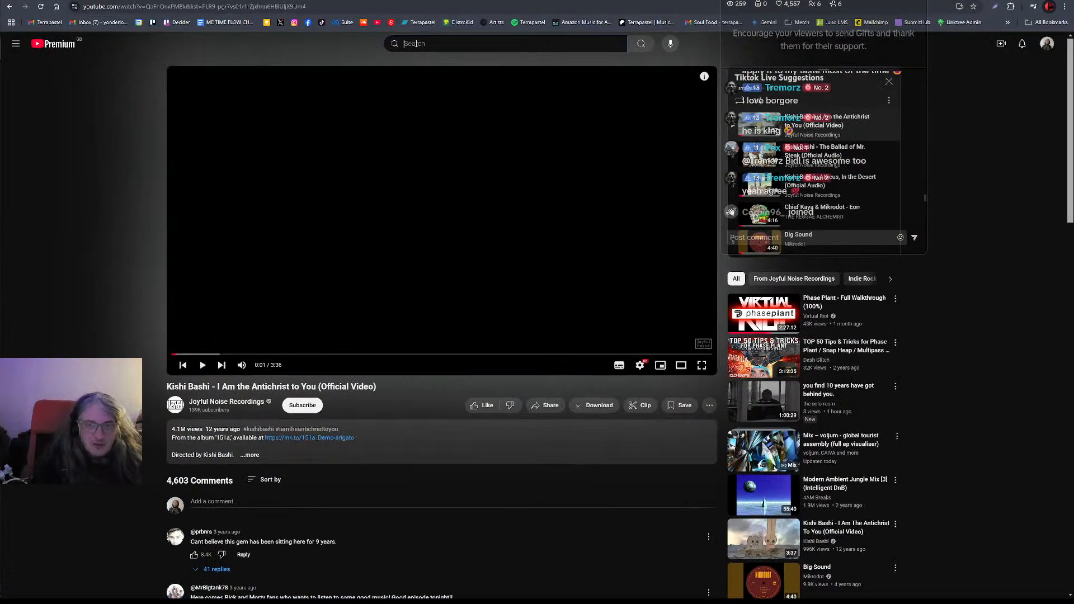
pyautogui.write('bore')
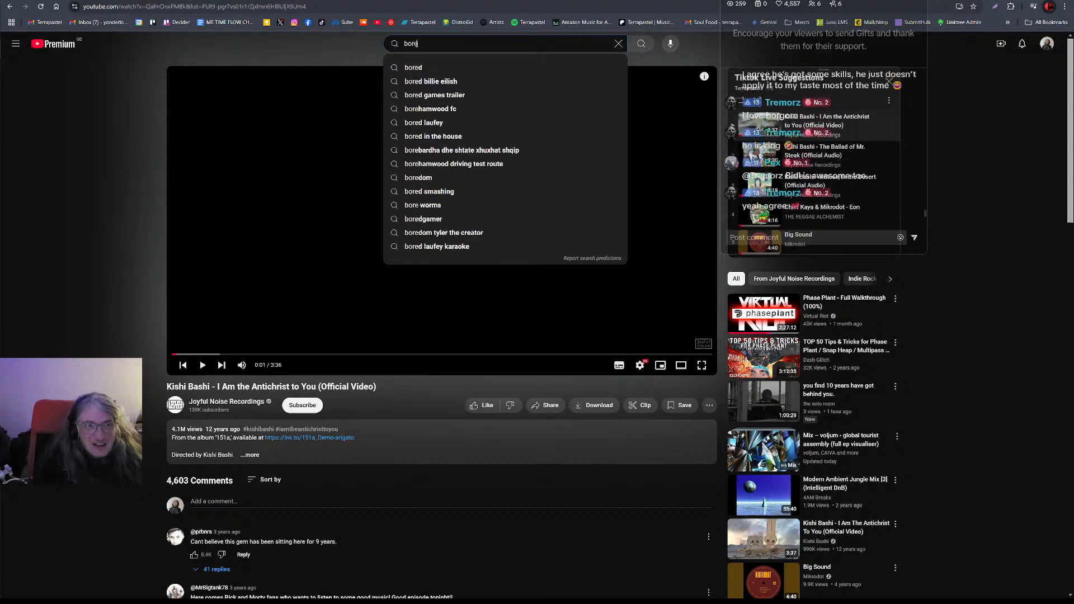
pyautogui.press('BackSpace')
pyautogui.write('gore')
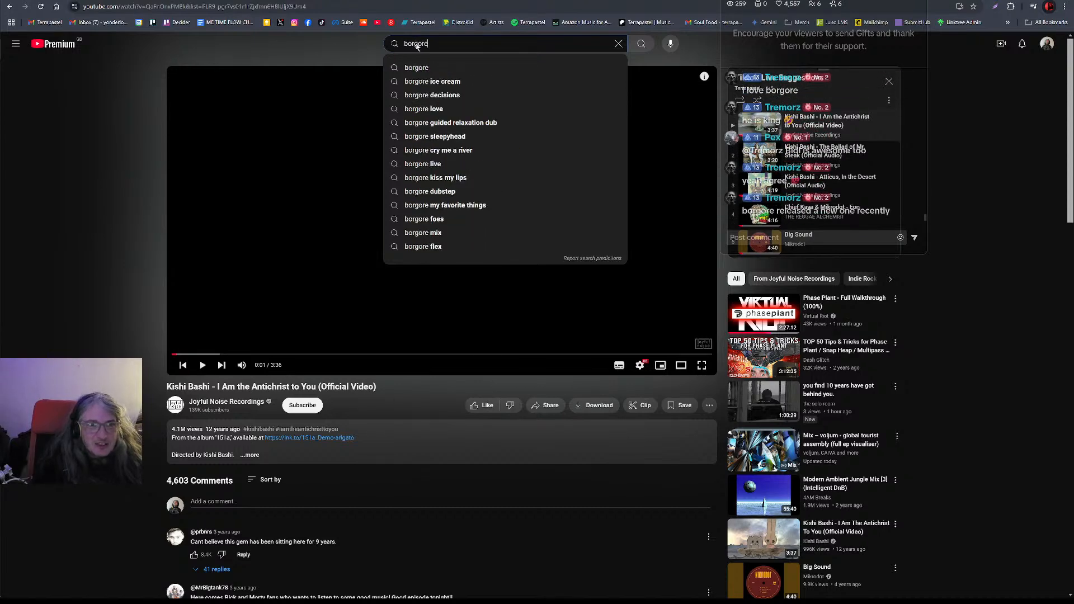
pyautogui.press('Return')
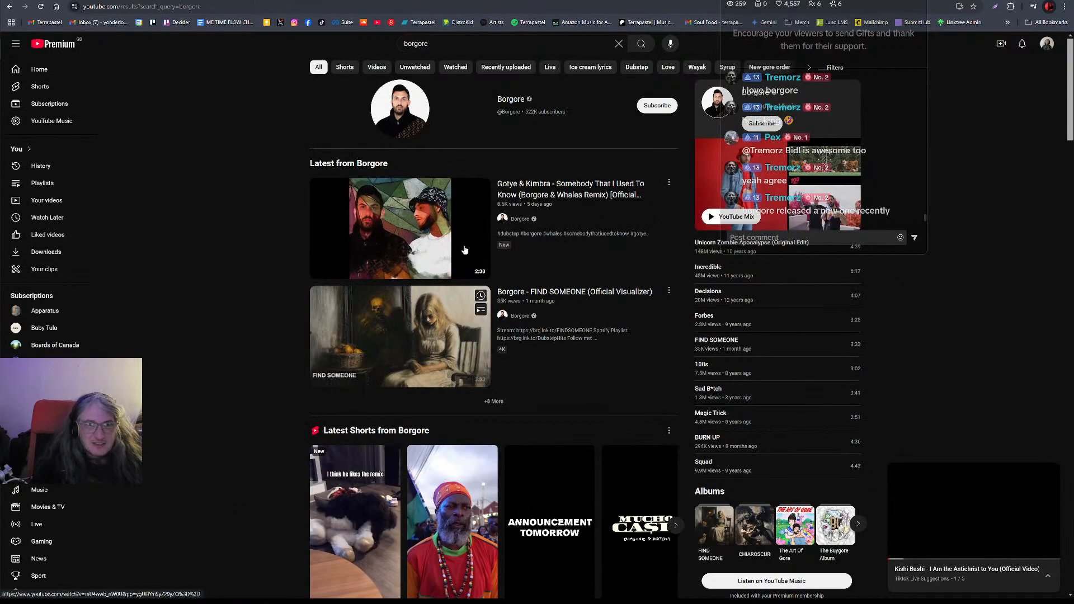
# Play Unicorn Zombie Apocalypse (Original Mix), expand its description, and skip ahead to about 1:23 in the track.
pyautogui.click(700, 253)
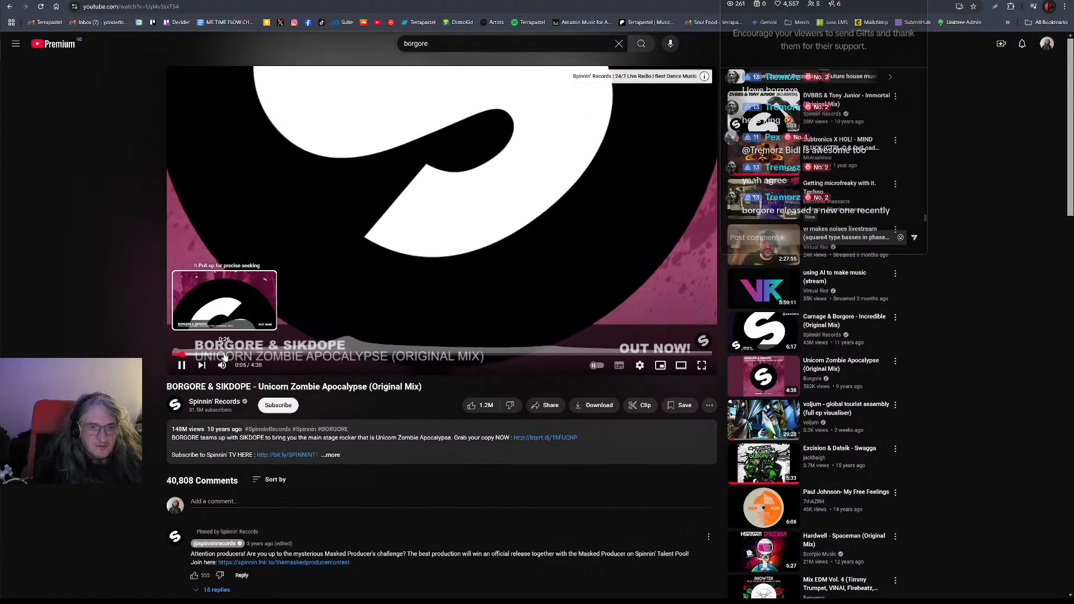
pyautogui.click(338, 249)
pyautogui.click(337, 249)
pyautogui.click(332, 455)
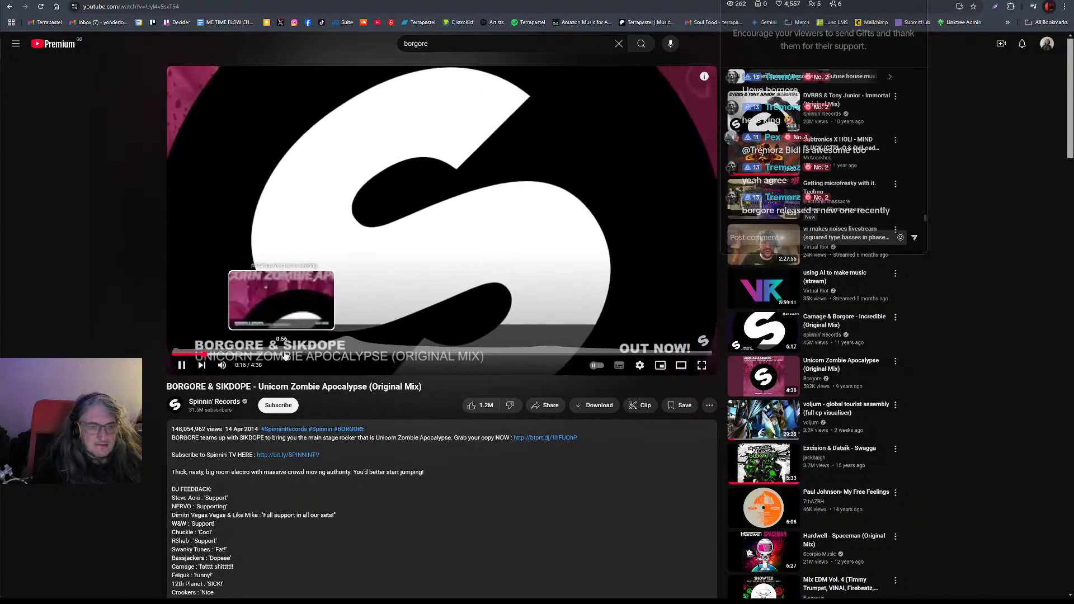
pyautogui.click(295, 355)
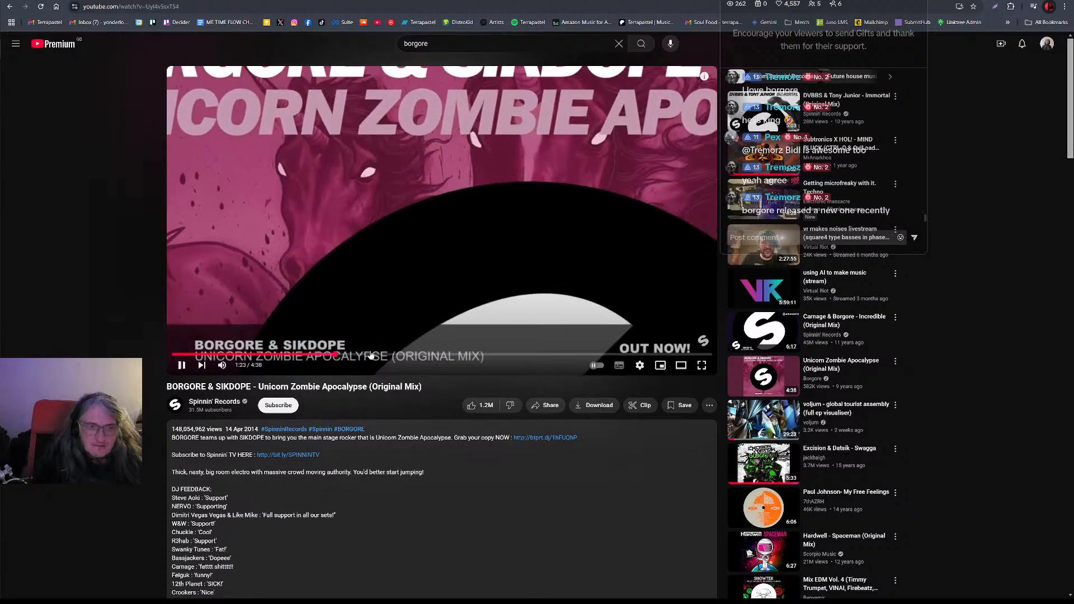
pyautogui.click(335, 355)
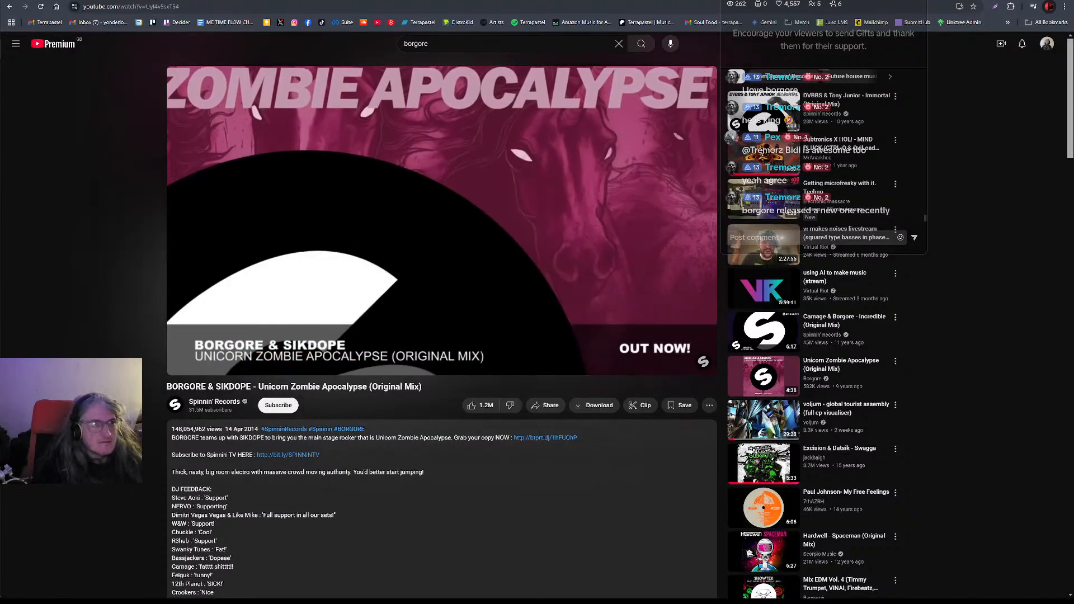
# Return to the borgore search results and play Carnage & Borgore - Incredible (Original Mix).
pyautogui.click(9, 6)
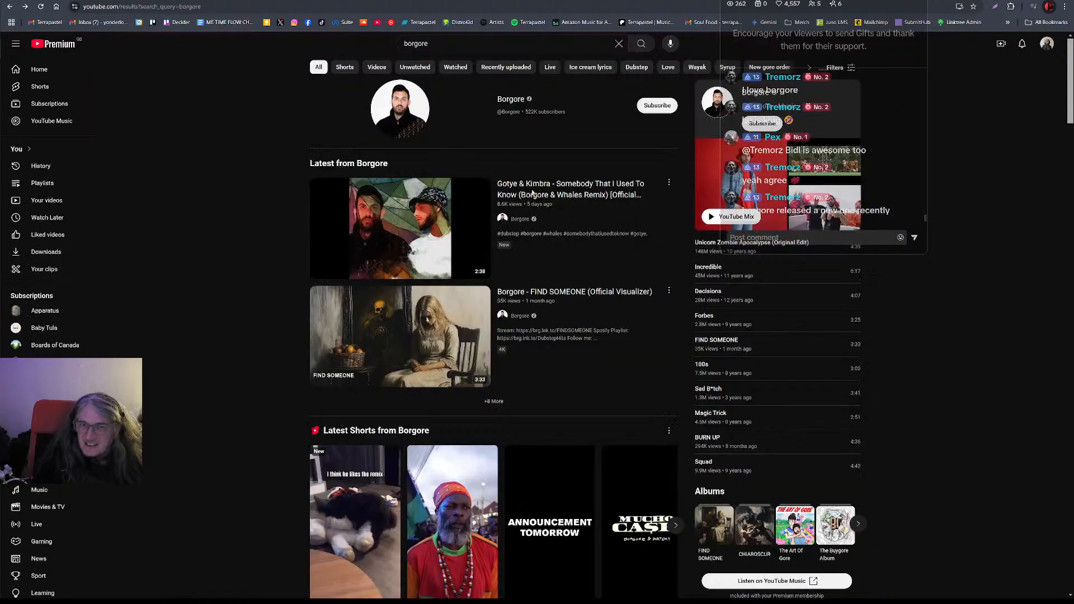
pyautogui.click(715, 274)
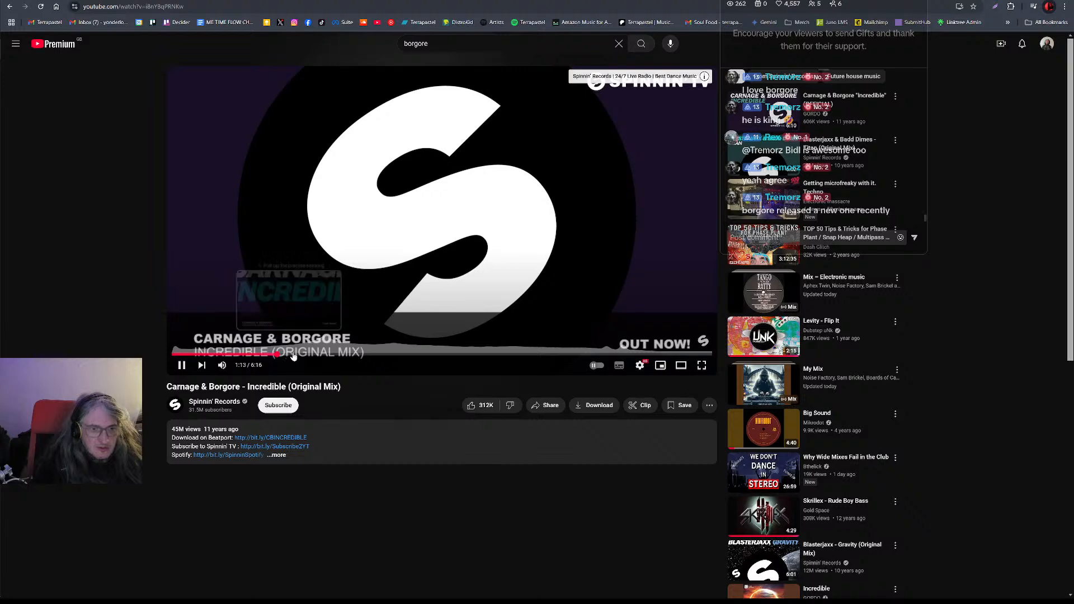
# Skip Incredible ahead to about 2:06, return to the borgore search results and look through the listed tracks.
pyautogui.click(352, 354)
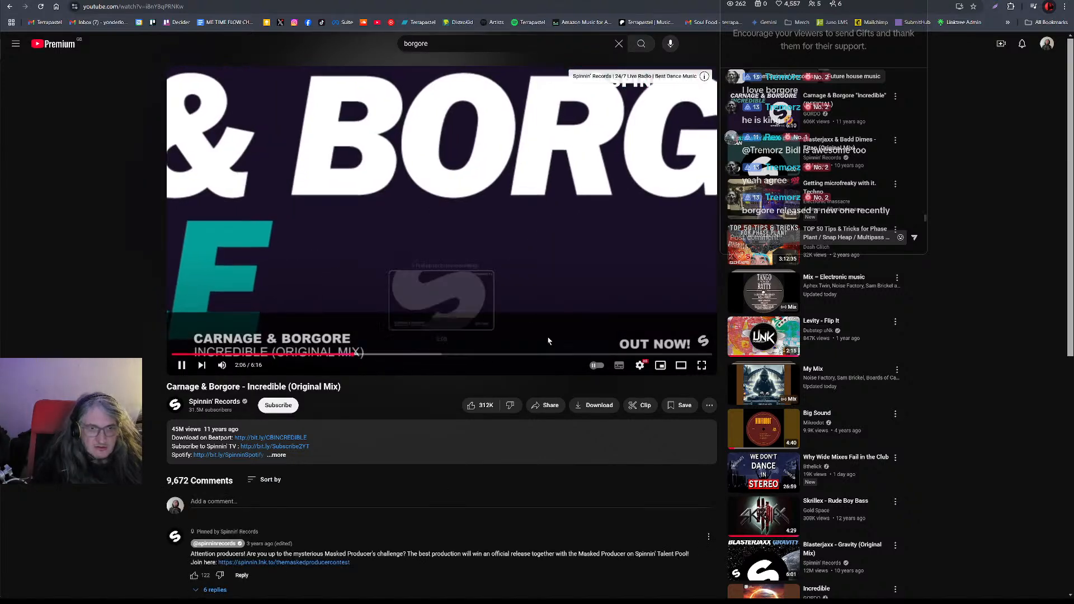
pyautogui.click(10, 7)
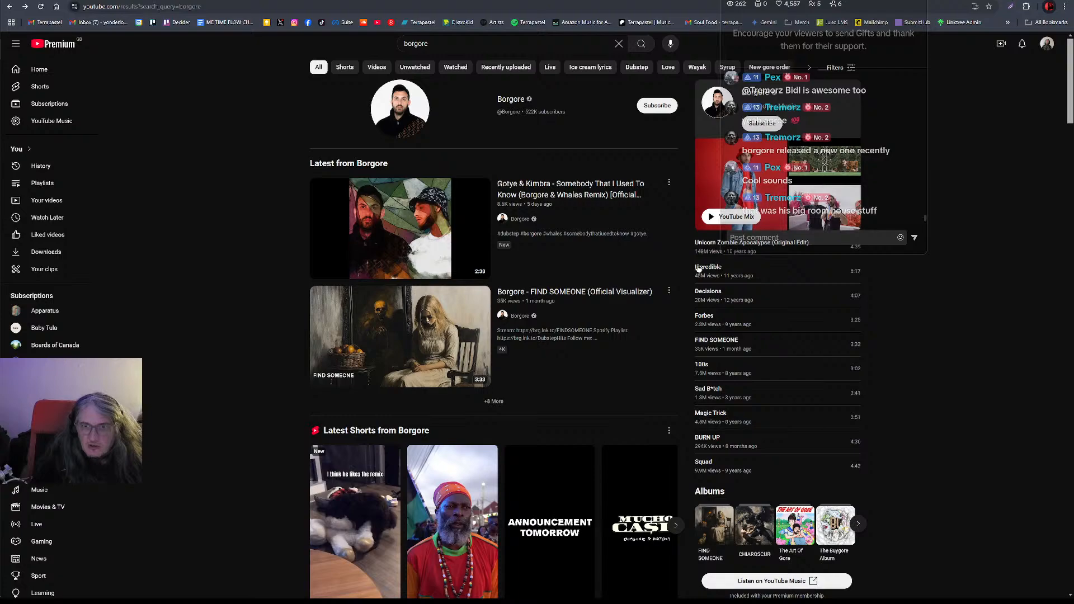
pyautogui.scroll(-6, 660, 344)
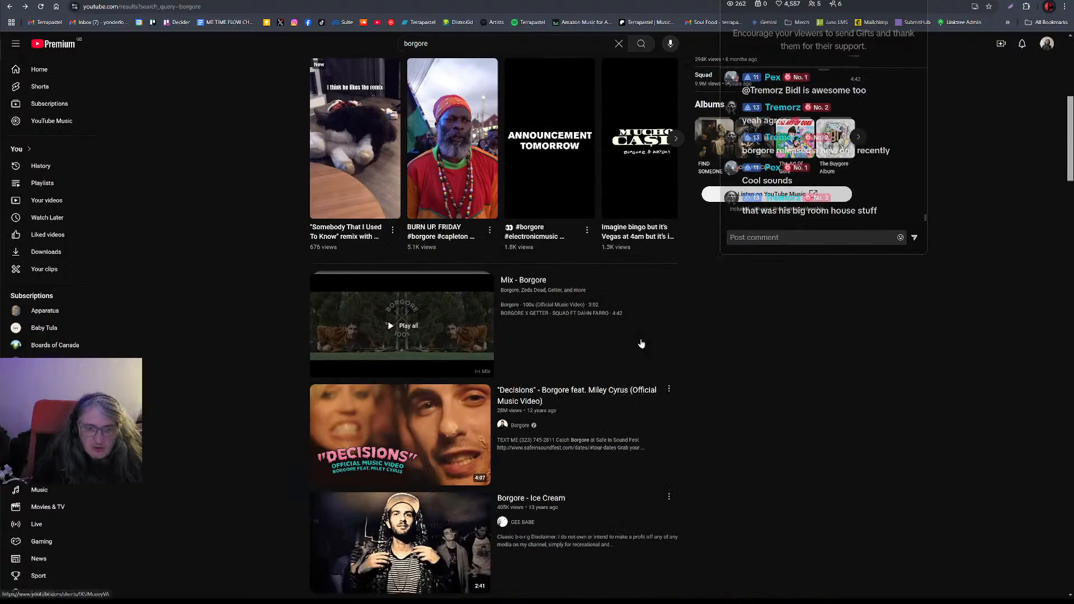
pyautogui.scroll(-2, 665, 331)
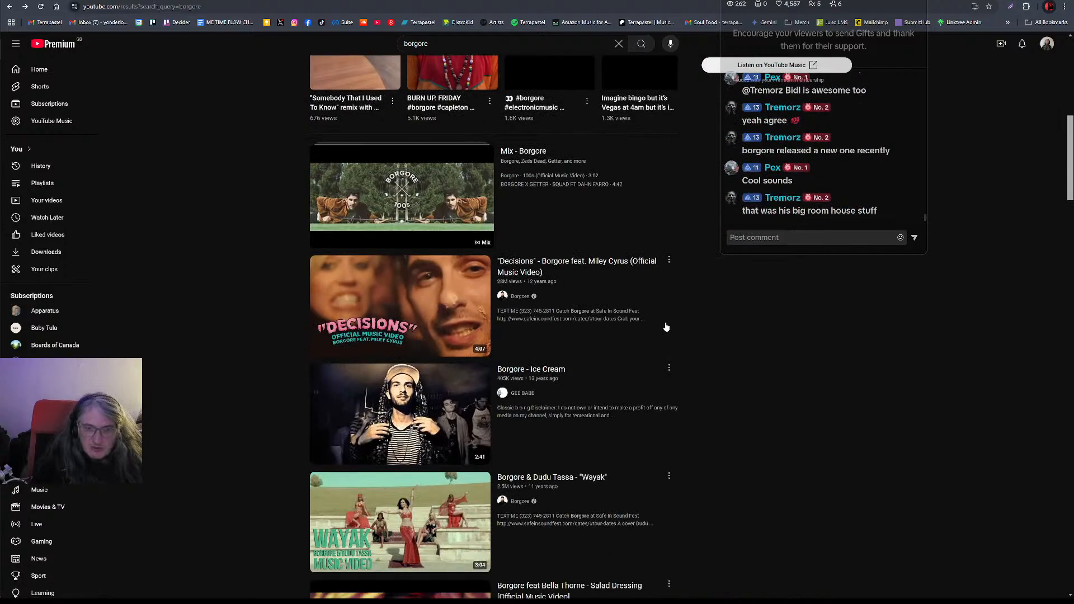
pyautogui.scroll(-2, 666, 326)
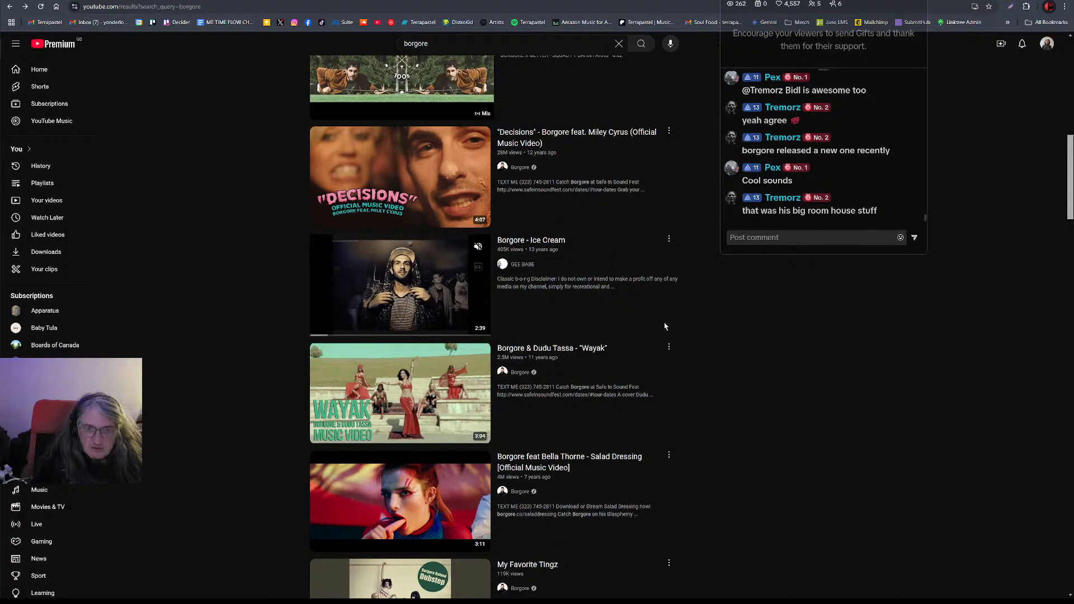
pyautogui.scroll(-3, 665, 326)
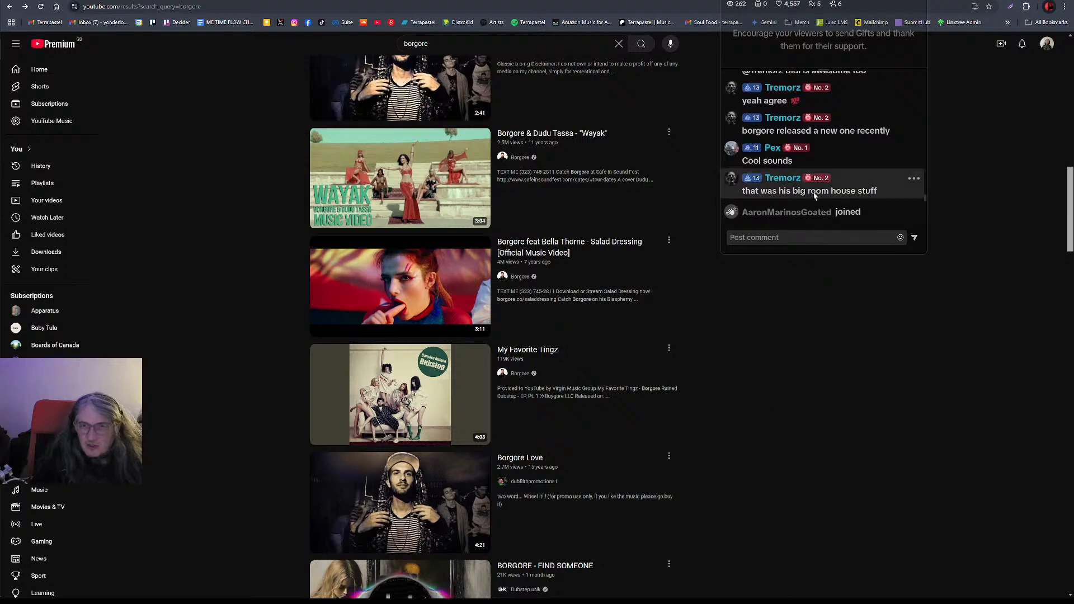
pyautogui.scroll(-4, 743, 366)
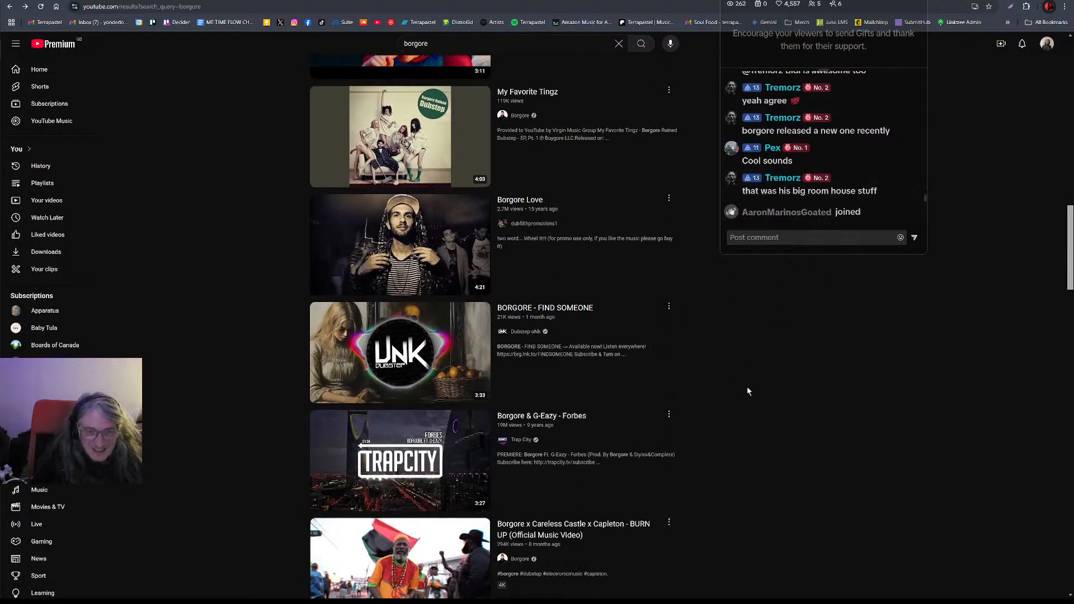
pyautogui.scroll(12, 717, 369)
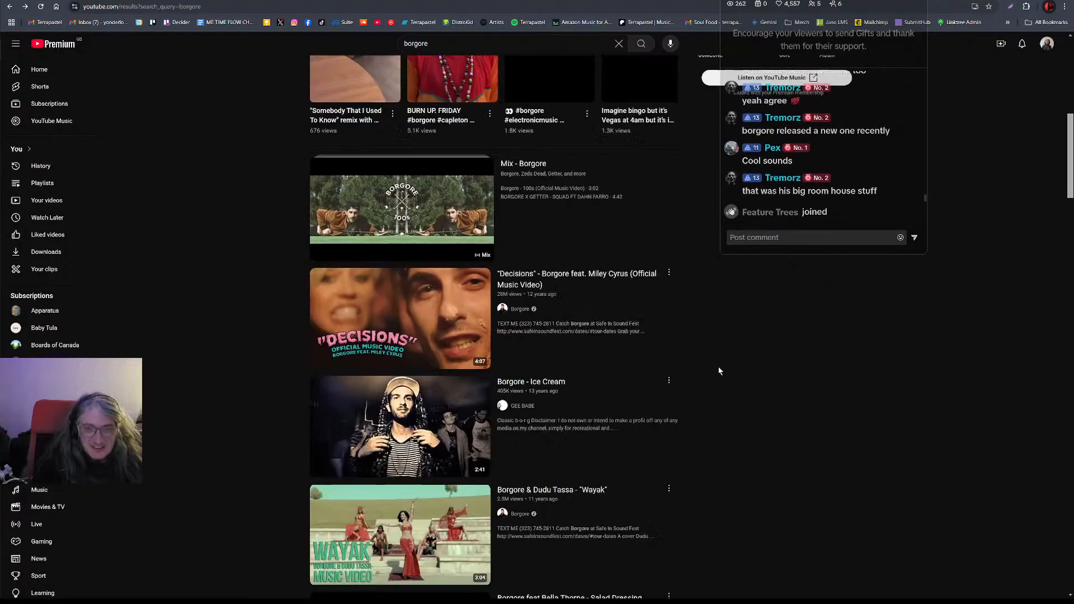
pyautogui.scroll(3, 719, 369)
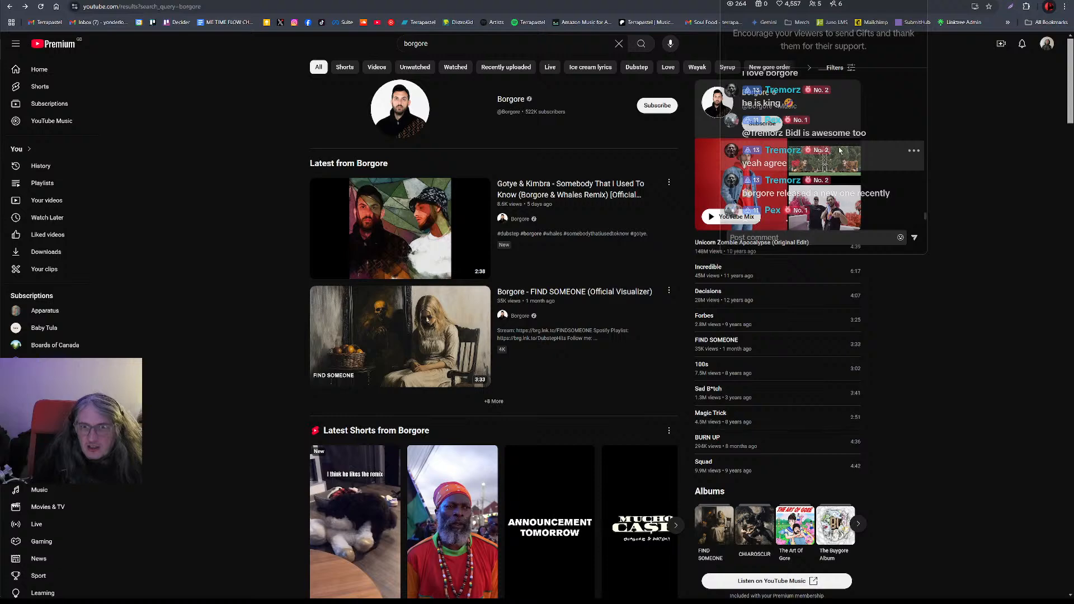
pyautogui.click(56, 44)
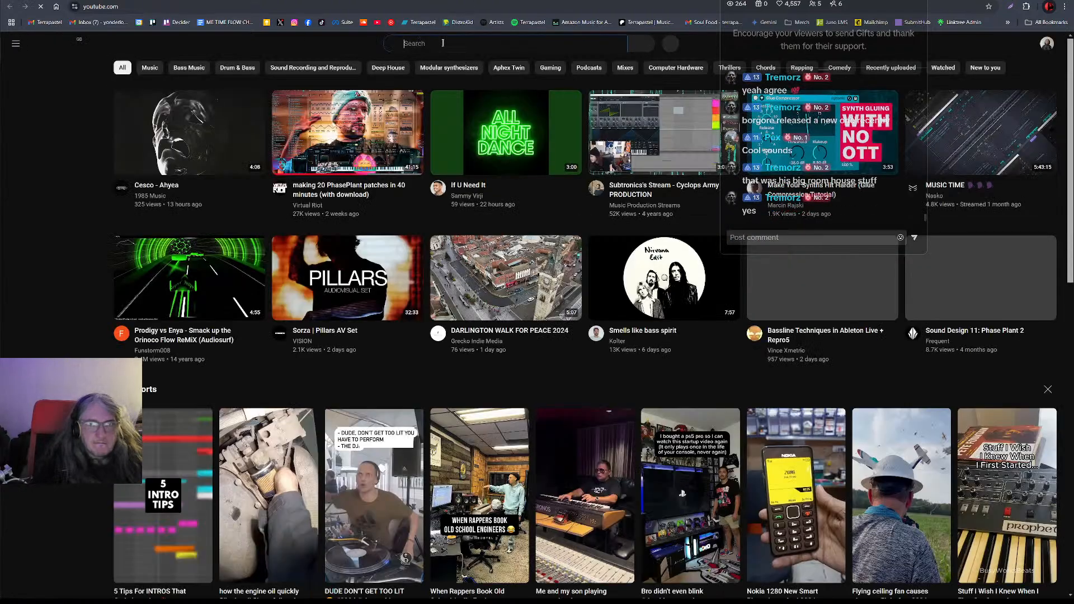
pyautogui.click(443, 42)
pyautogui.write('bidl')
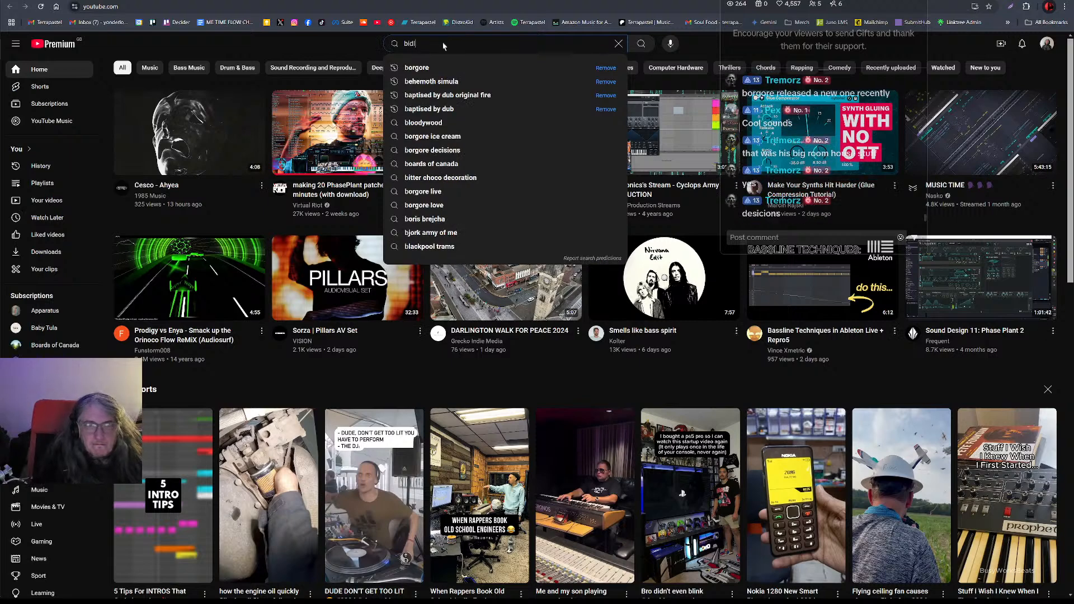
pyautogui.press('Return')
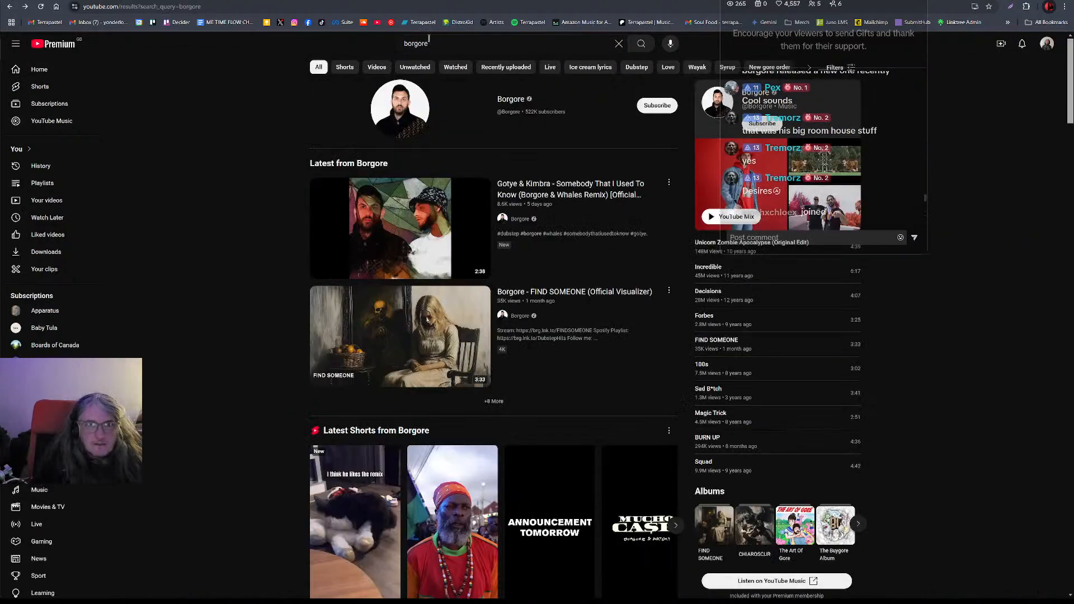
# Extend the YouTube search to borgore desires, the track title suggested in the live chat.
pyautogui.click(447, 43)
pyautogui.write('des')
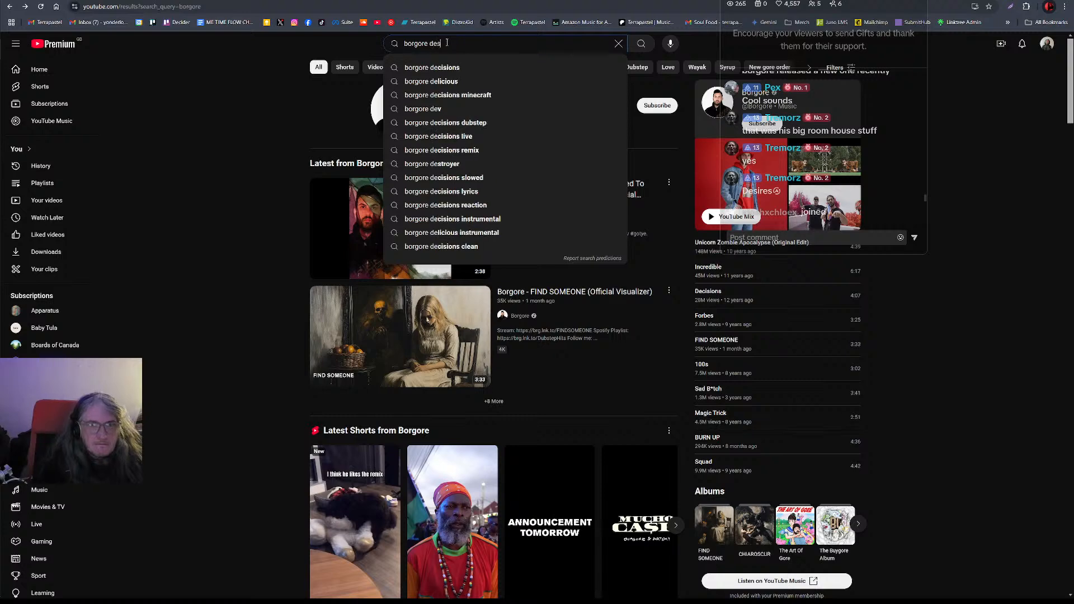
pyautogui.write('ires')
pyautogui.press('Return')
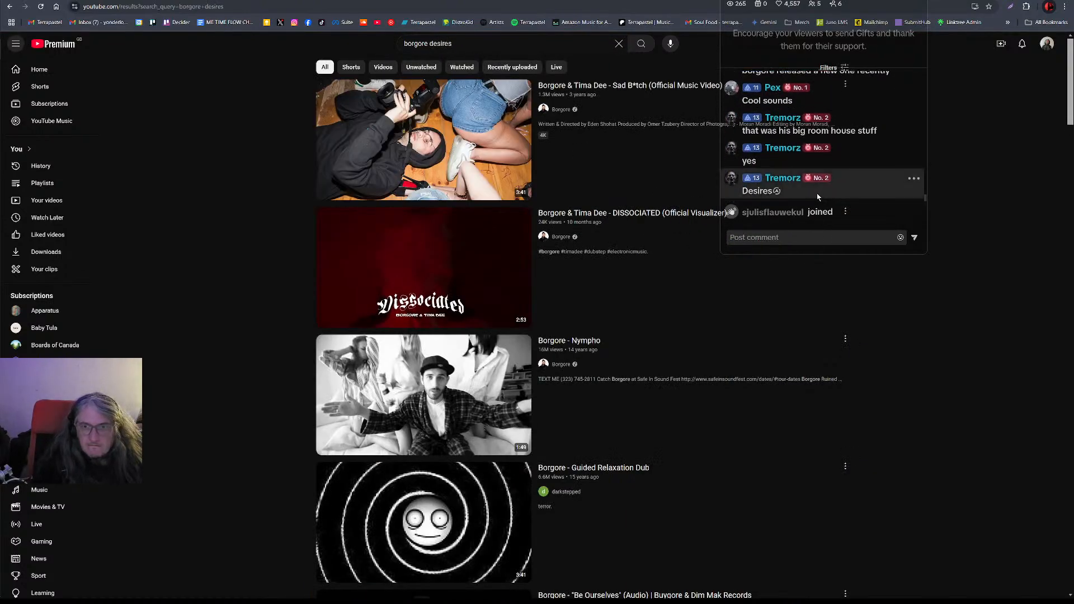
# Change the search to borgore decisions and play UKF Dubstep's upload of Borgore - Decisions.
pyautogui.click(440, 44)
pyautogui.doubleClick(441, 44)
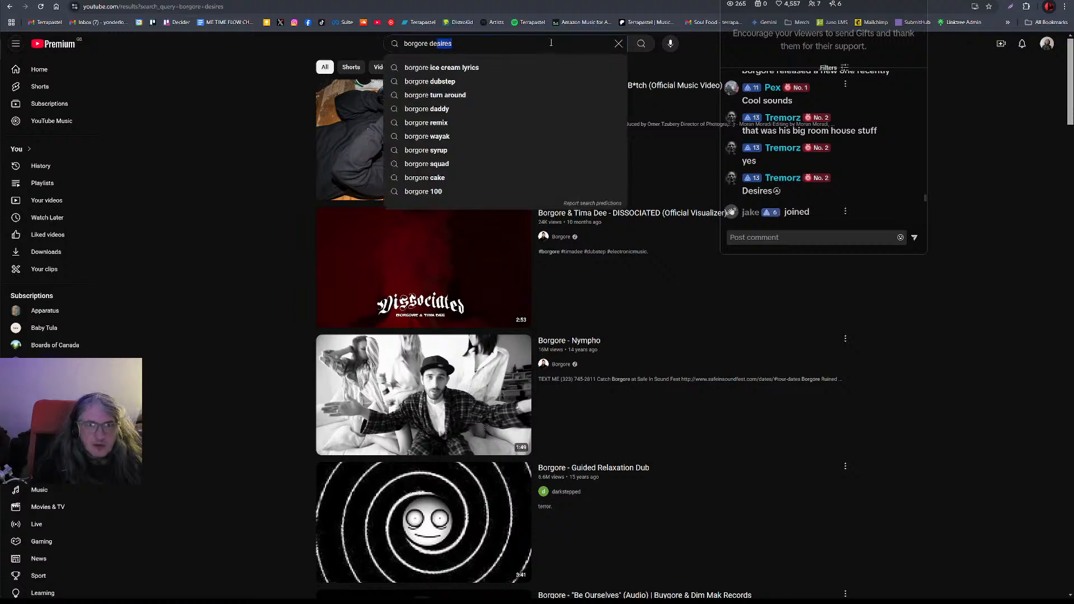
pyautogui.write('c')
pyautogui.press('Down')
pyautogui.press('Return')
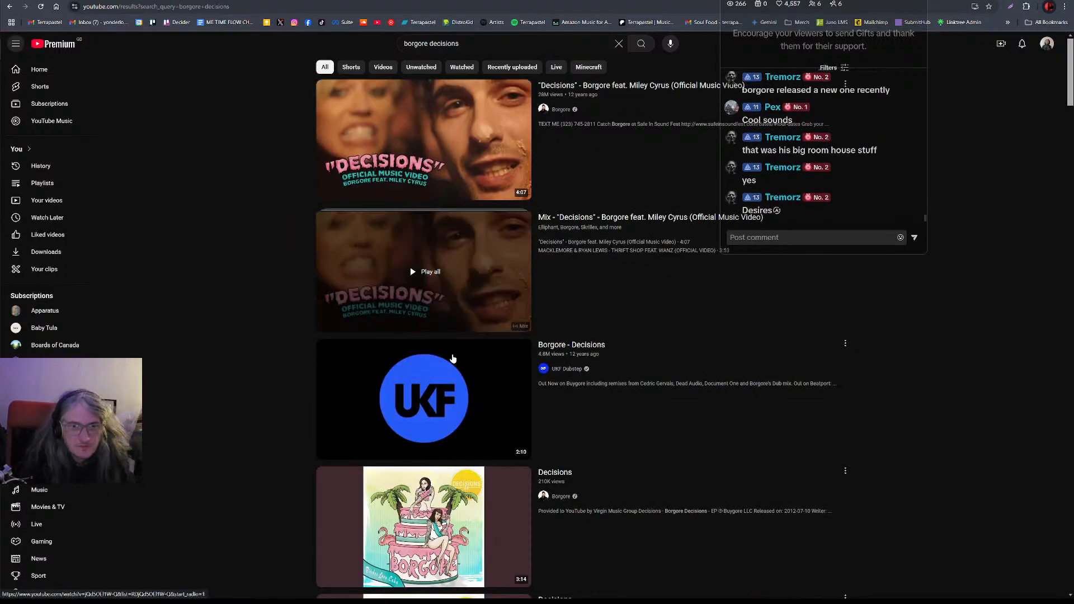
pyautogui.click(448, 381)
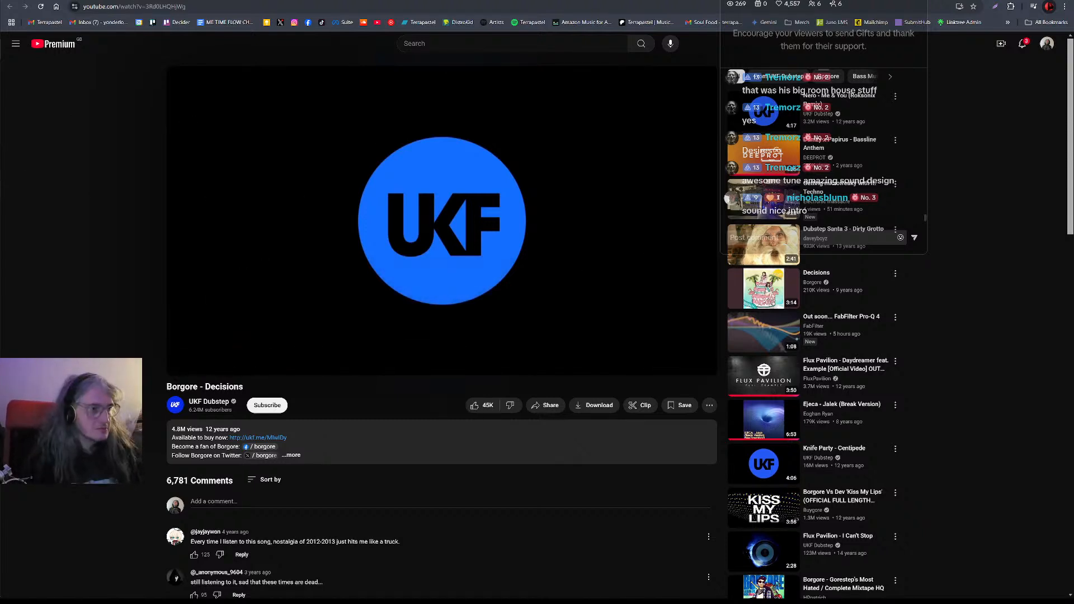
# Switch to Ableton Live and select the looped range of the arrangement from bar 17 to bar 97.
pyautogui.hotkey('alt', 'Tab')
pyautogui.moveTo(435, 35); pyautogui.dragTo(370, 35)
pyautogui.click(372, 38)
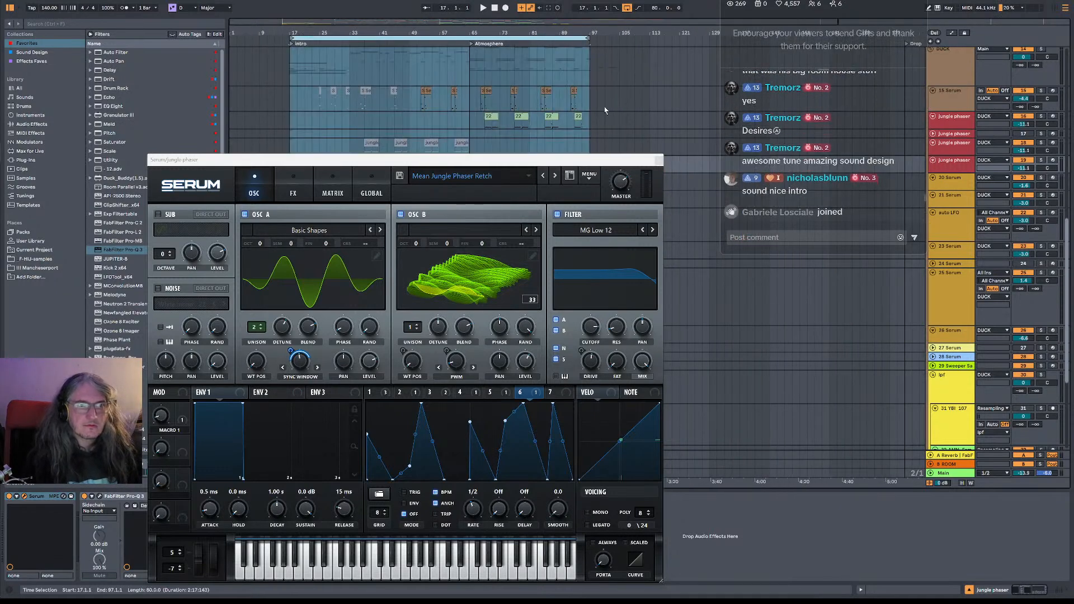
# Close the jungle phaser's Serum window and save the Live Set with Save As.
pyautogui.click(658, 160)
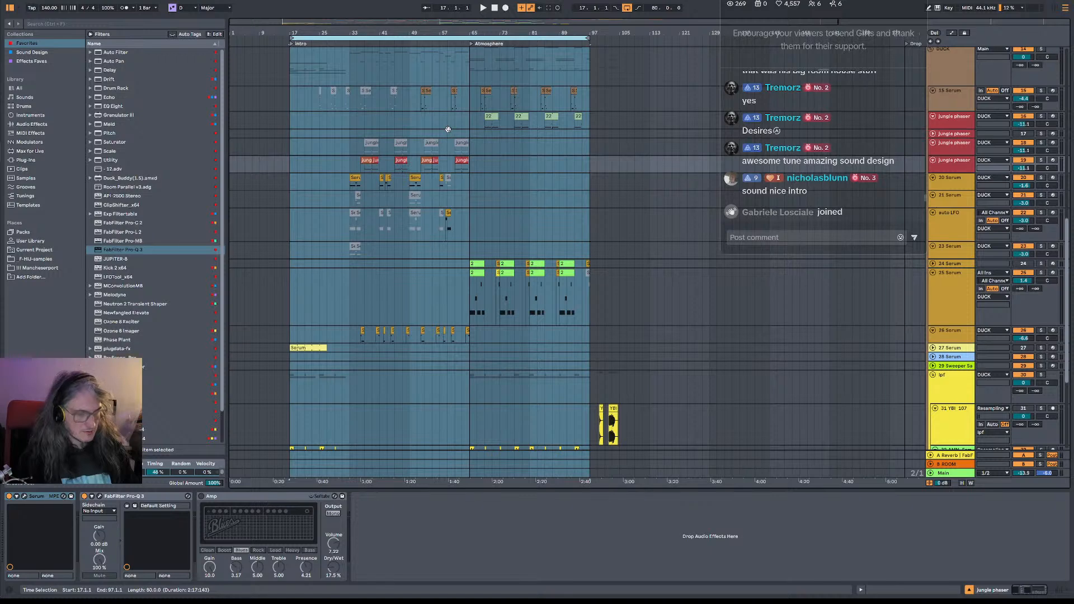
pyautogui.hotkey('ctrl', 'shift', 's')
pyautogui.press('Return')
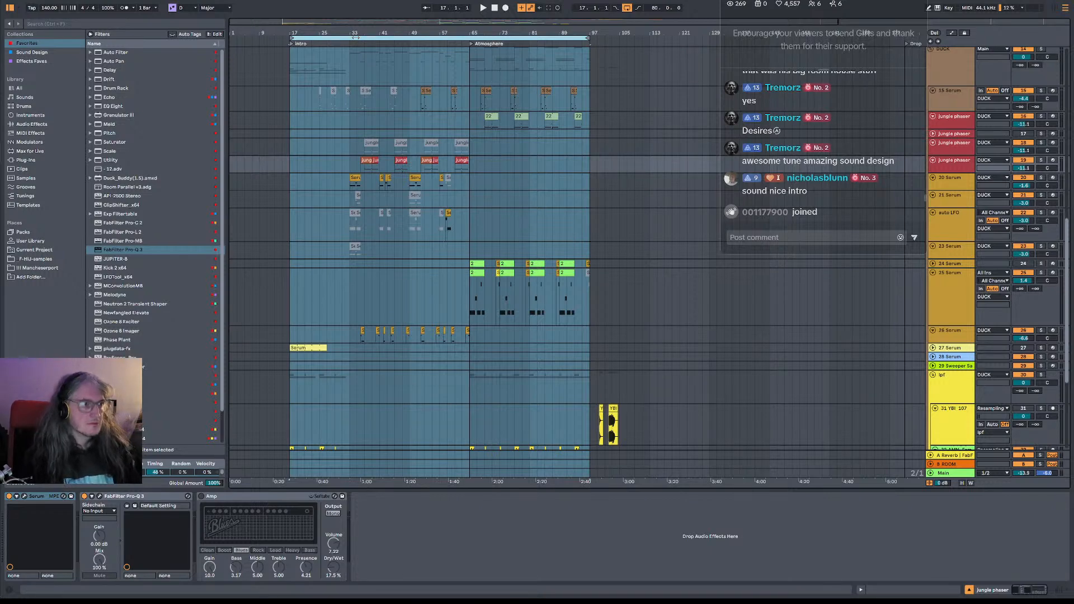
# Export the Main track from bar 17 for 80 bars as Mag Retch_22.mp3 in the Mag Retch Project folder under 4. Draft.
pyautogui.hotkey('ctrl', 'shift', 'r')
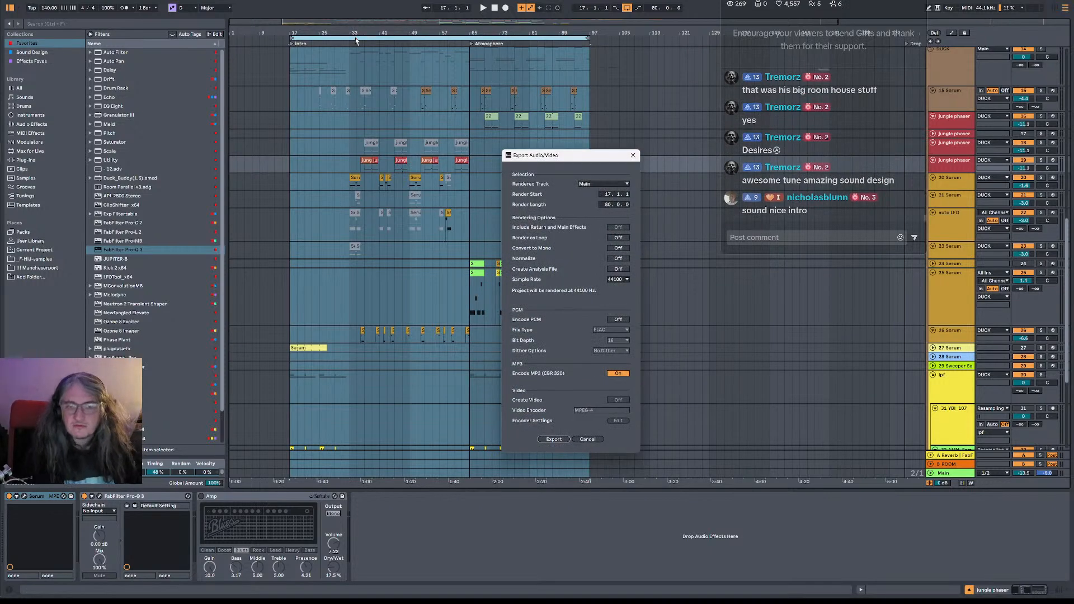
pyautogui.press('Return')
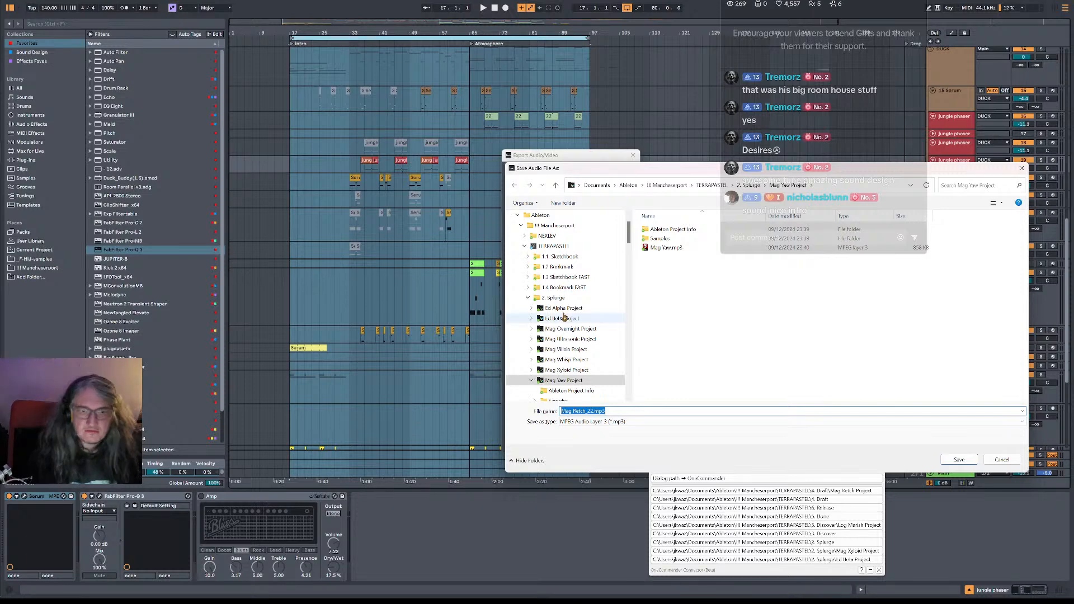
pyautogui.scroll(-4, 564, 318)
pyautogui.click(556, 287)
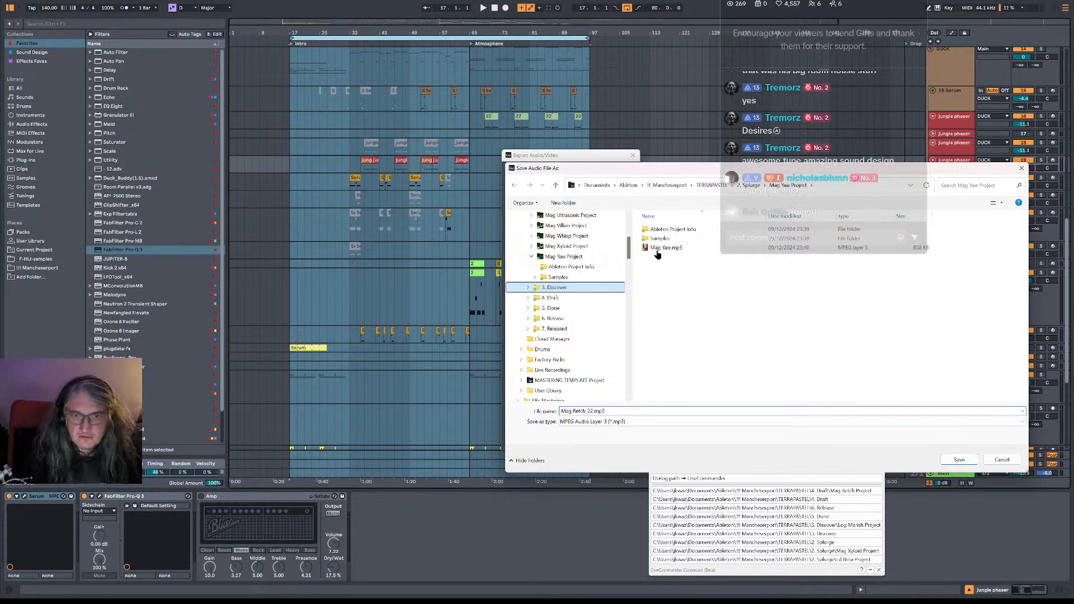
pyautogui.click(677, 285)
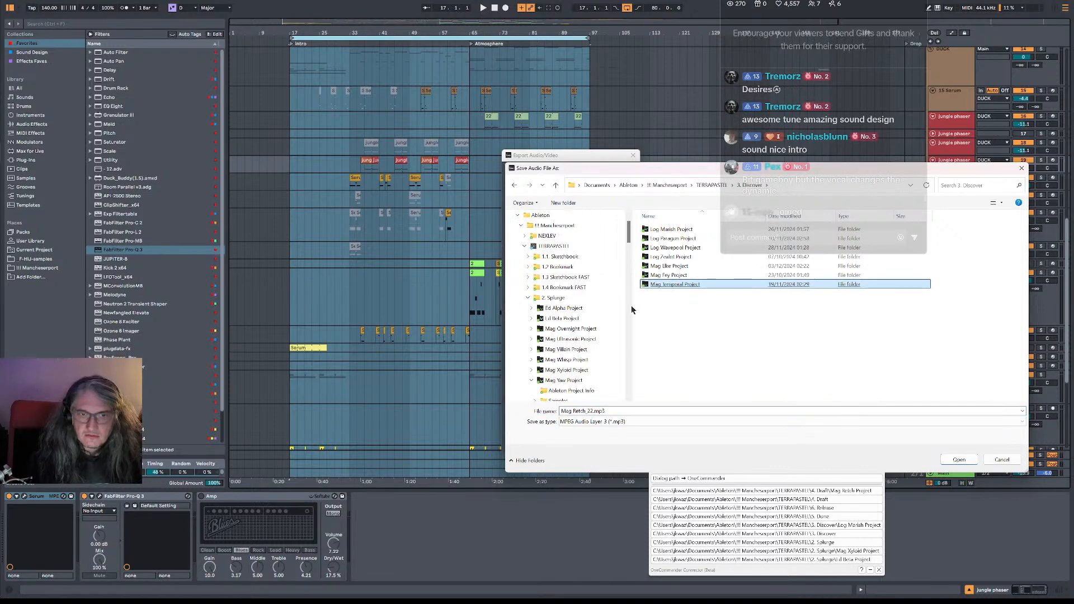
pyautogui.scroll(1, 580, 338)
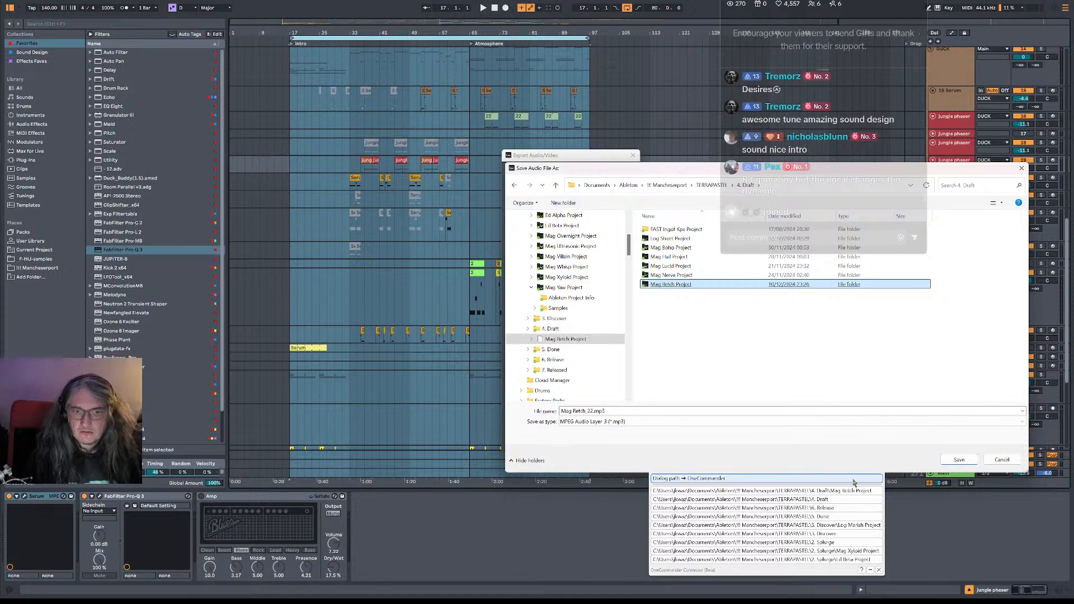
pyautogui.click(778, 490)
pyautogui.click(956, 459)
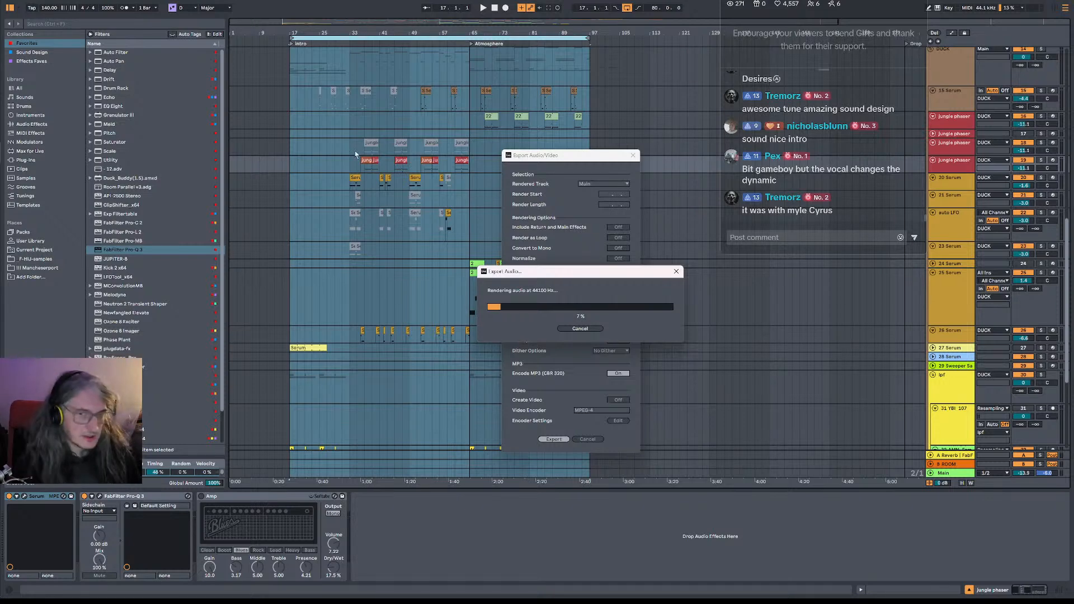
# Switch back to YouTube, lower the player volume and pause Borgore - Decisions.
pyautogui.hotkey('alt', 'Tab')
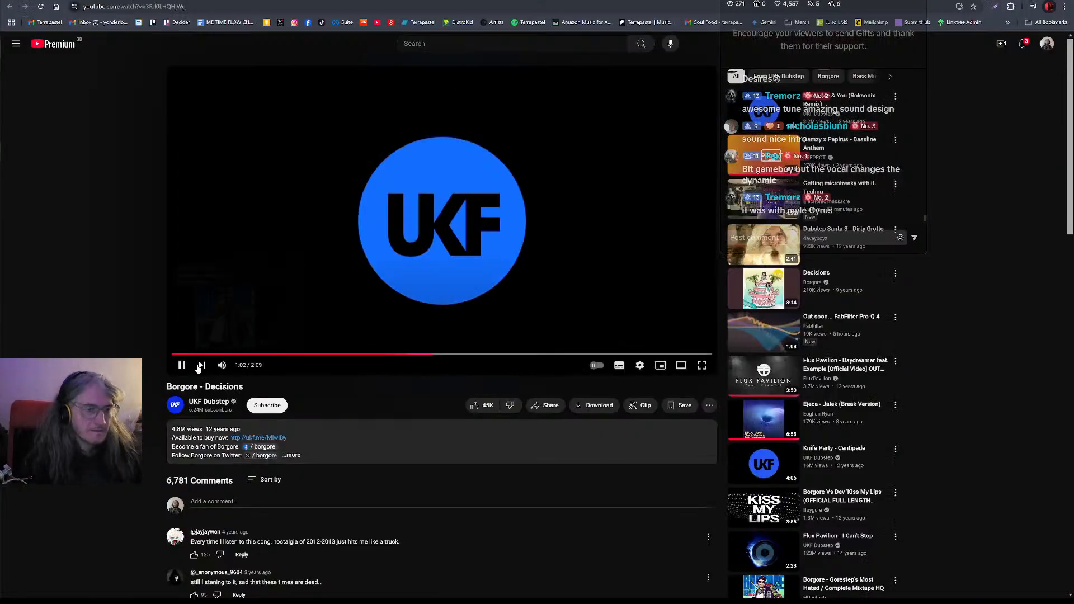
pyautogui.click(238, 366)
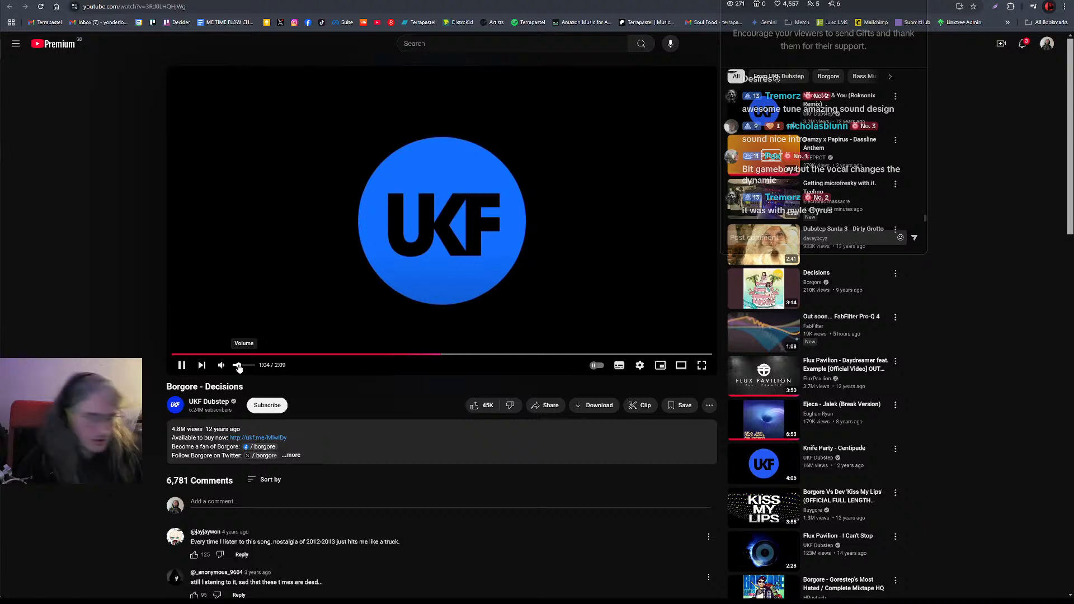
pyautogui.click(181, 365)
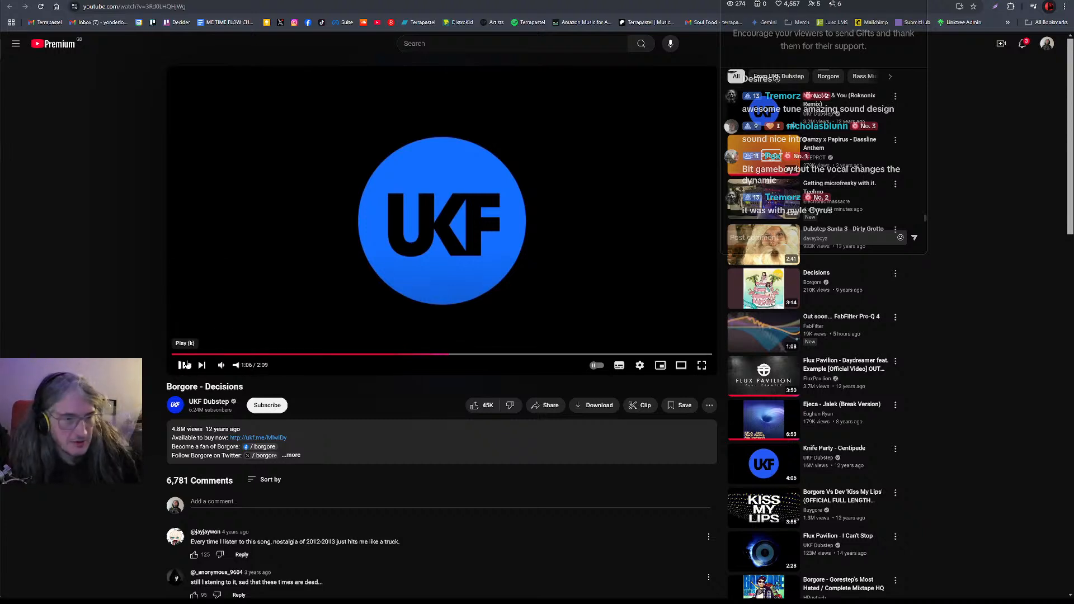